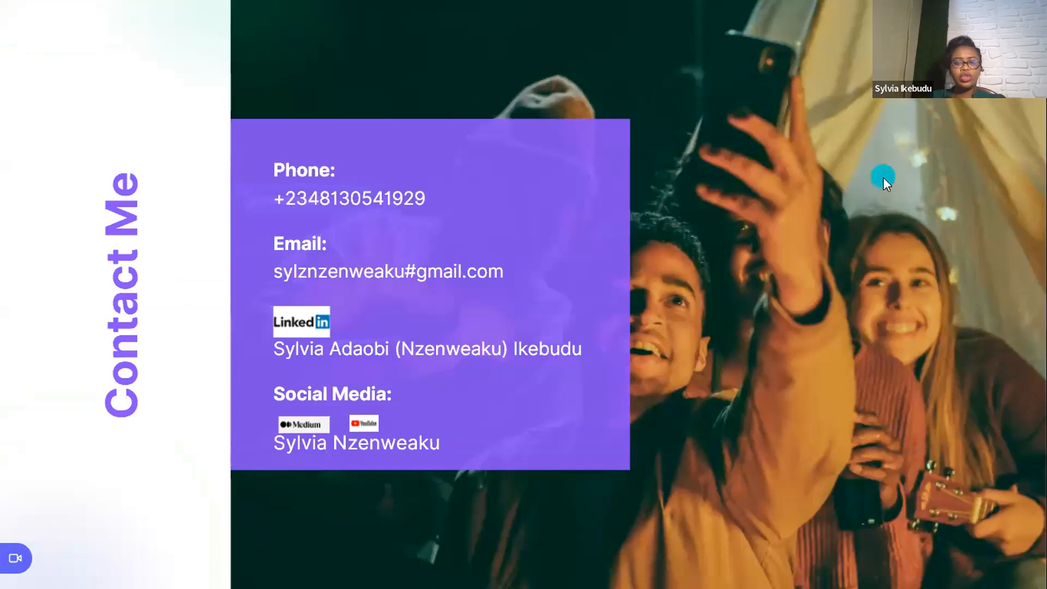
Exit the full-screen slideshow and switch to the Excel training workbook in Excel
key(Escape)
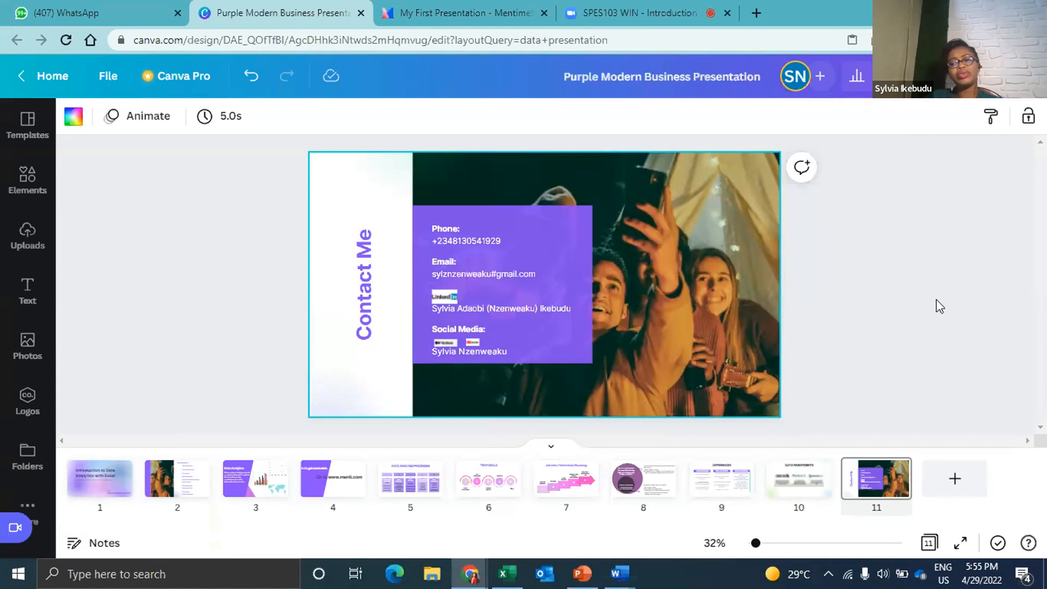
click(633, 6)
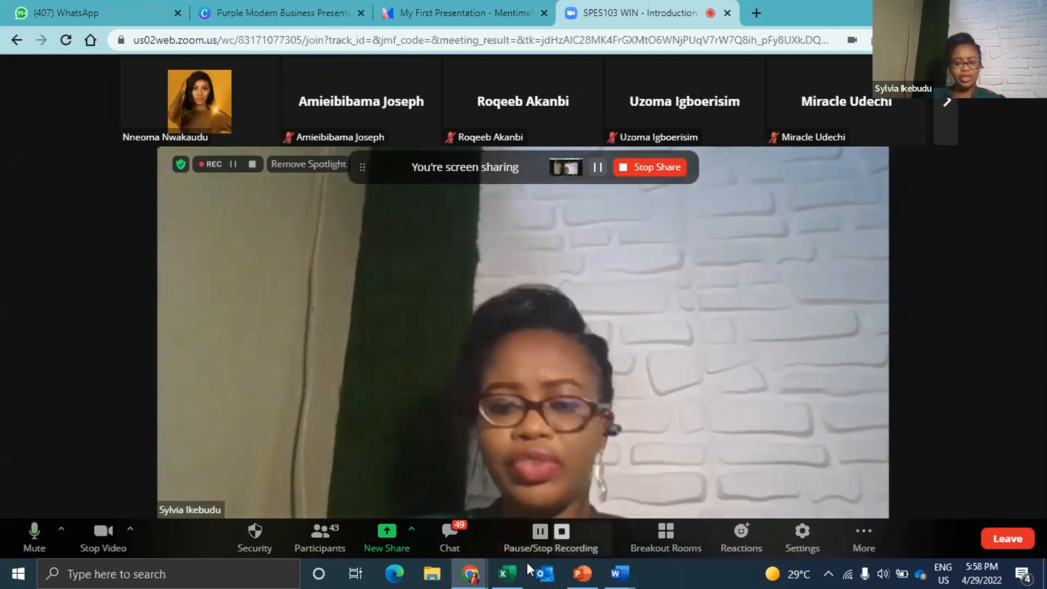
click(507, 575)
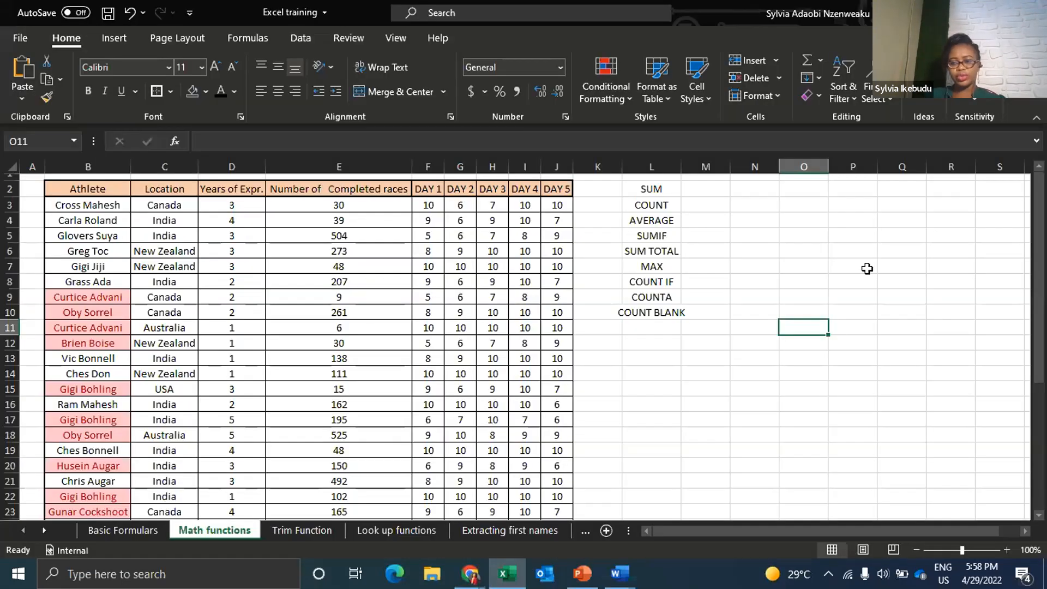
click(873, 252)
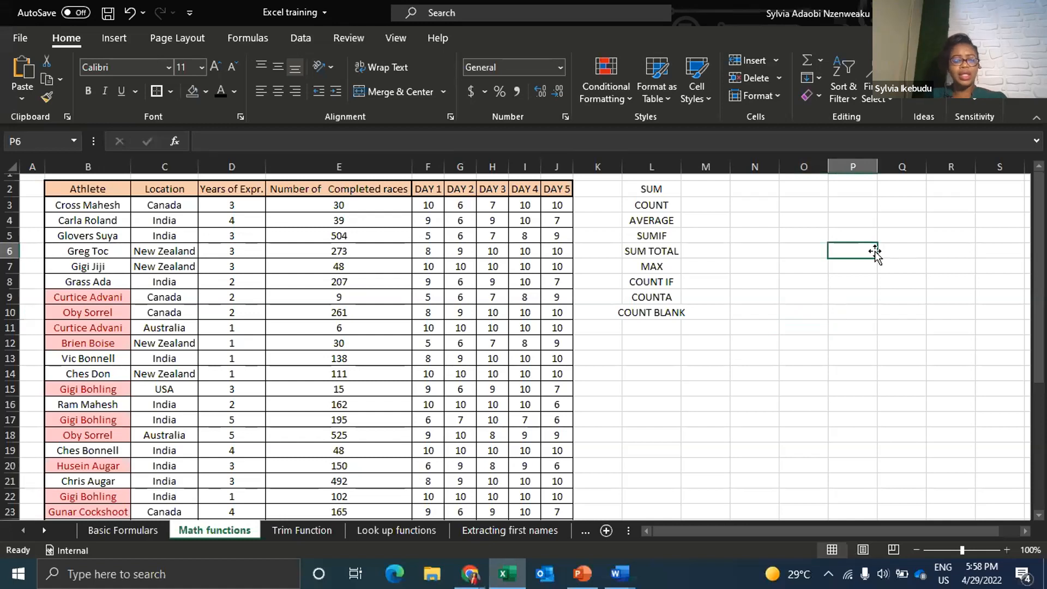
Open the Basic Formulars sheet of the workbook
click(123, 530)
click(570, 369)
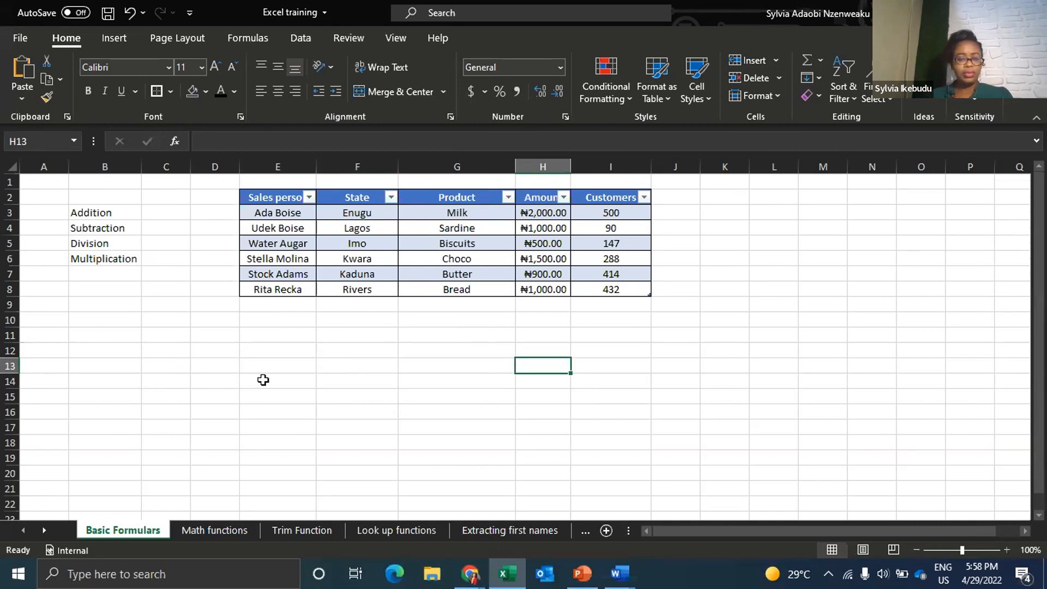
click(137, 304)
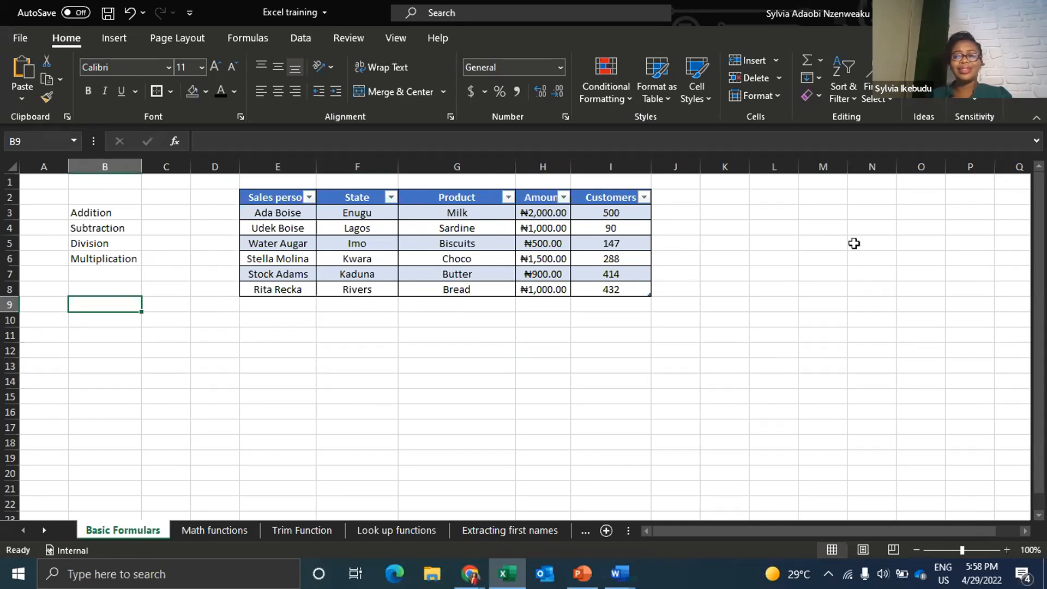
click(765, 209)
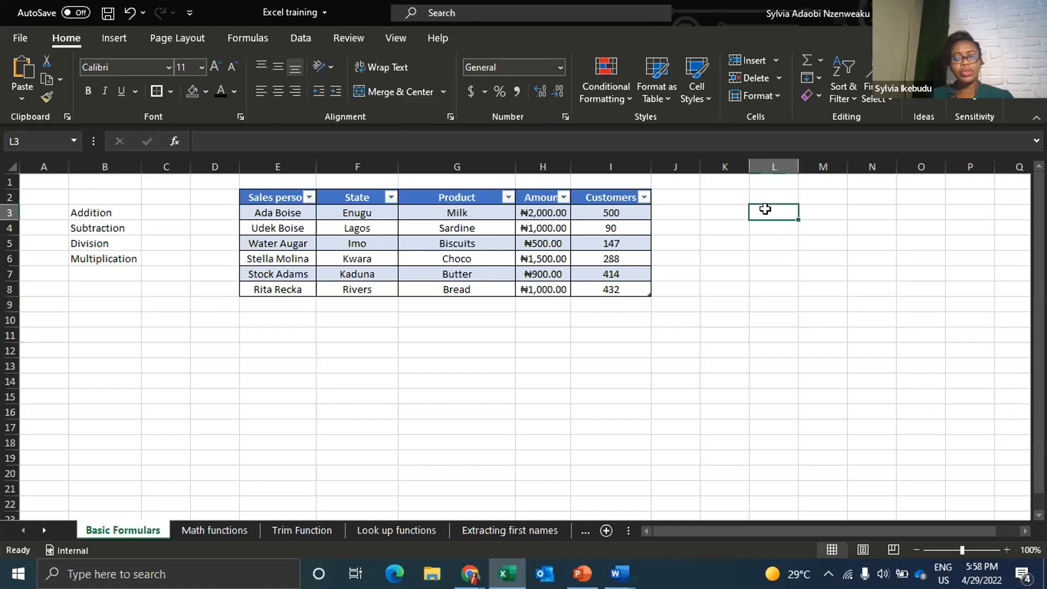
On the Math functions sheet, autofit column L to the width of its function names
click(219, 531)
double_click(681, 166)
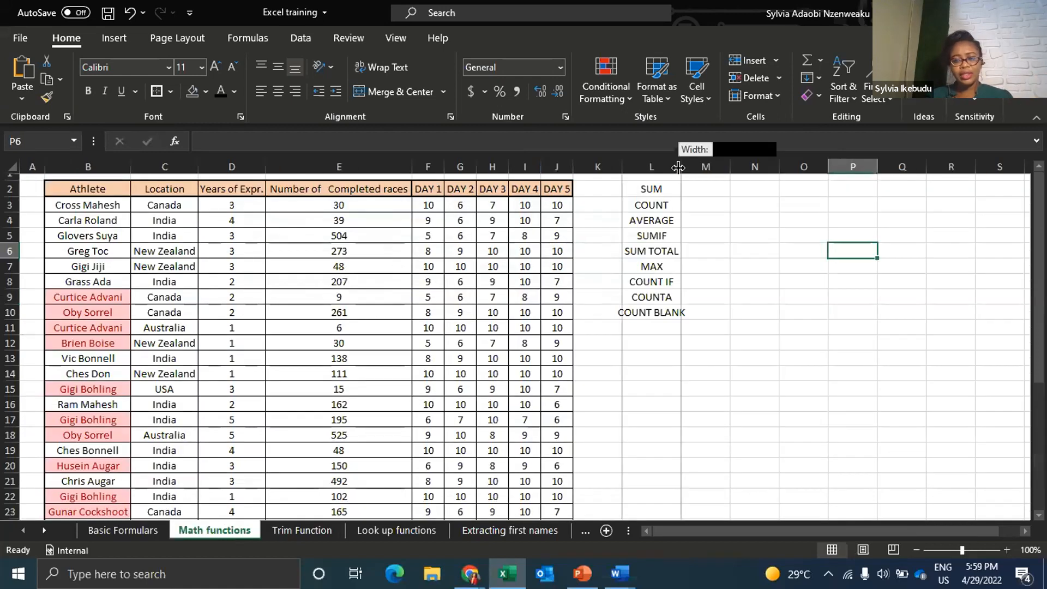
click(710, 267)
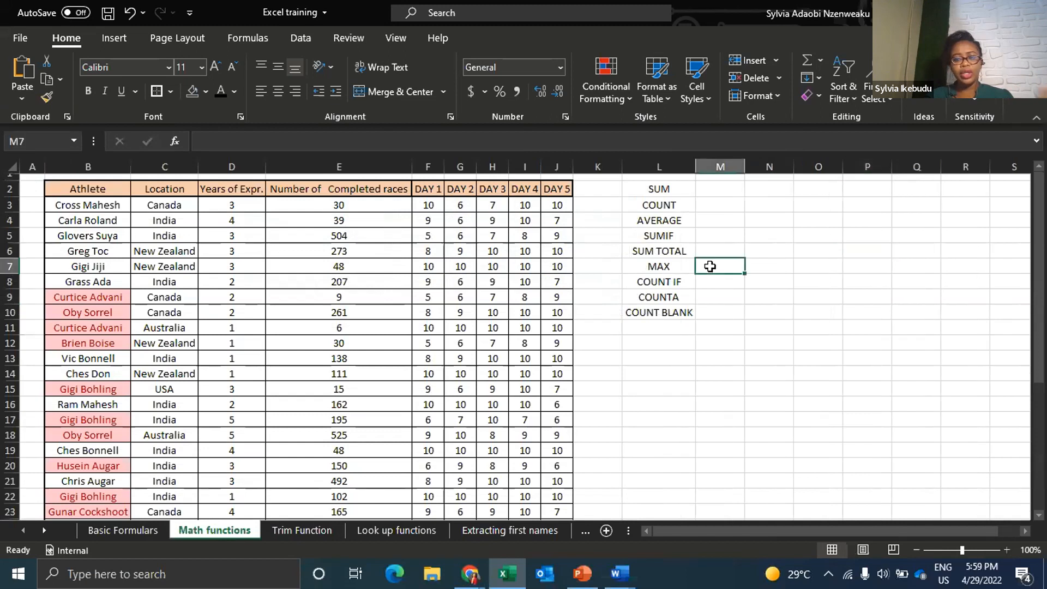
Return to the Basic Formulars sheet and autofit the Product column (G) to its contents
click(143, 531)
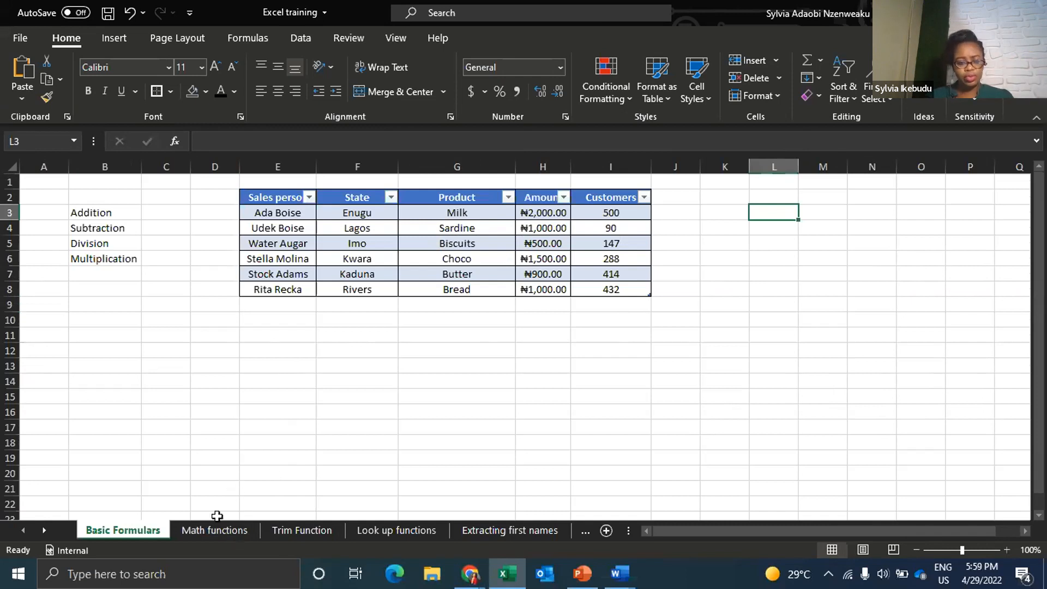
click(467, 331)
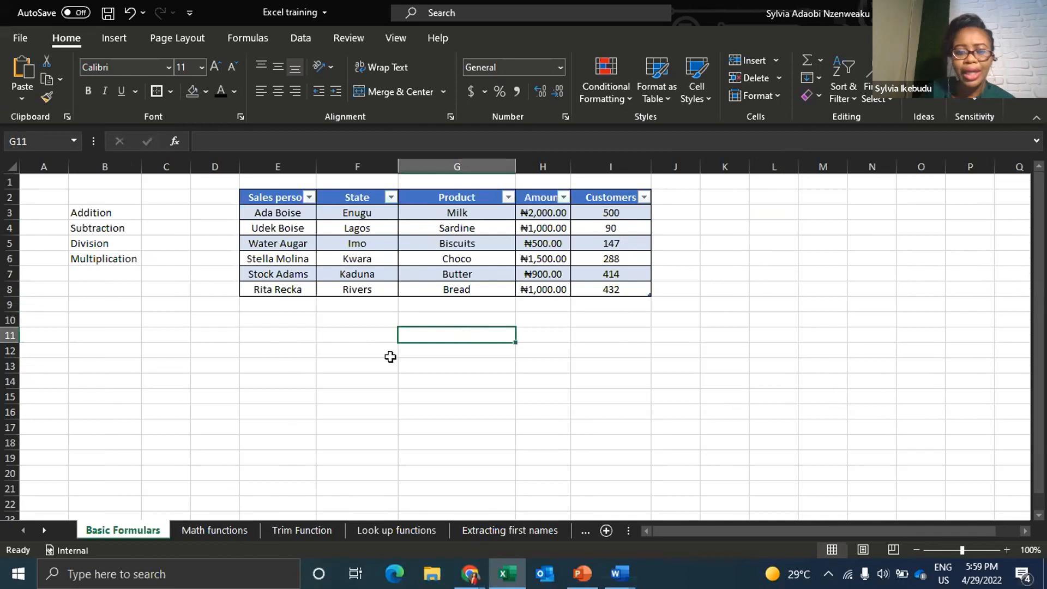
click(374, 332)
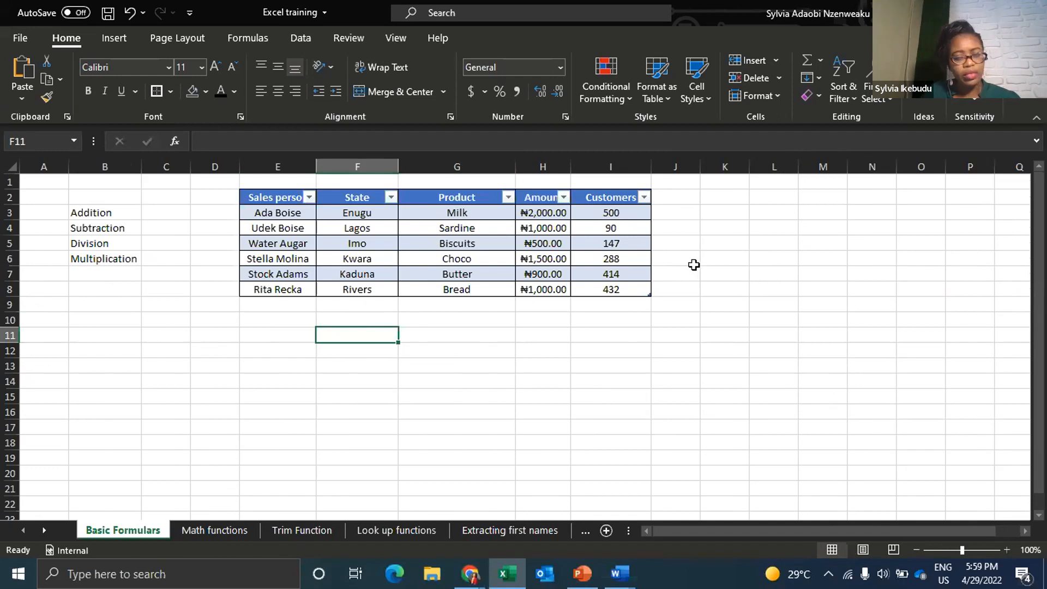
click(531, 338)
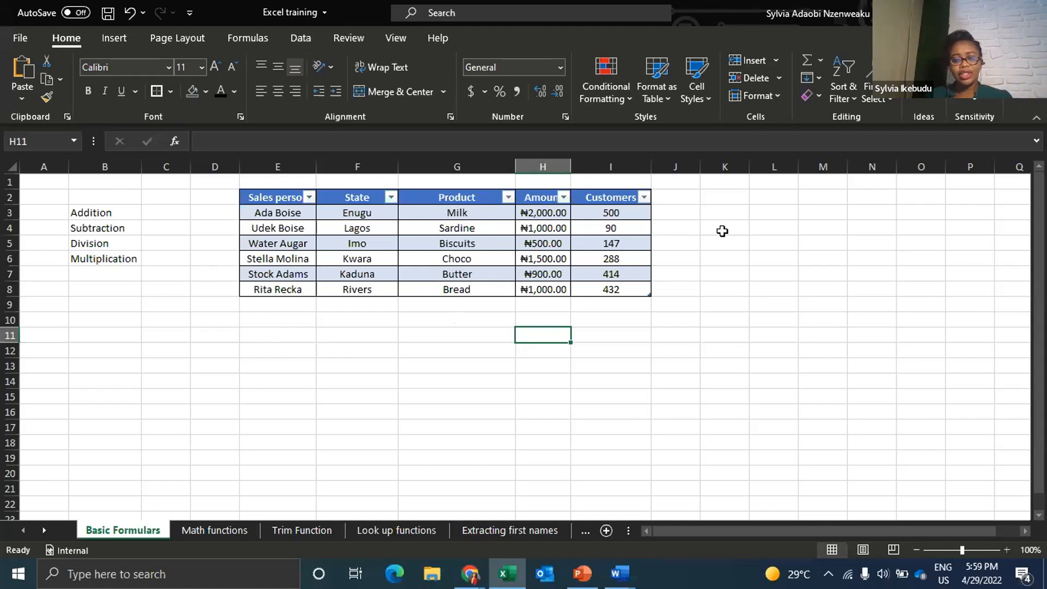
double_click(516, 167)
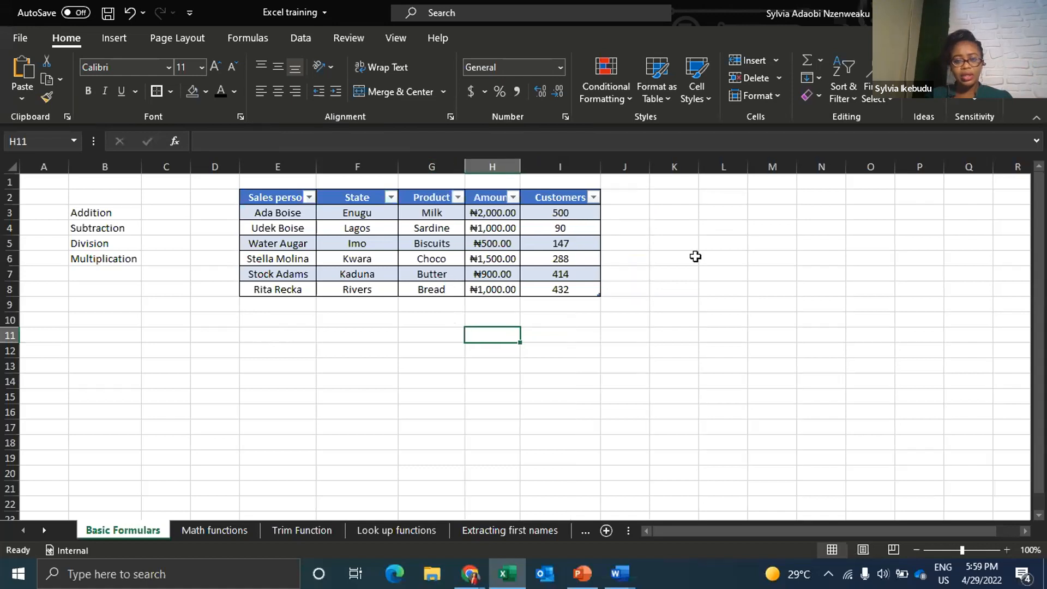
click(696, 257)
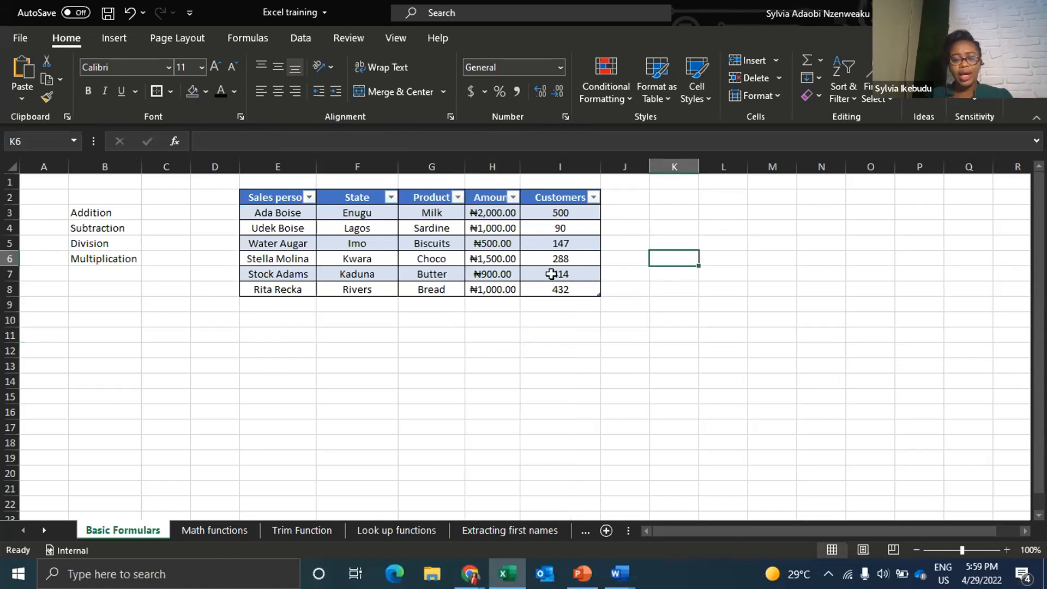
click(288, 334)
text(=)
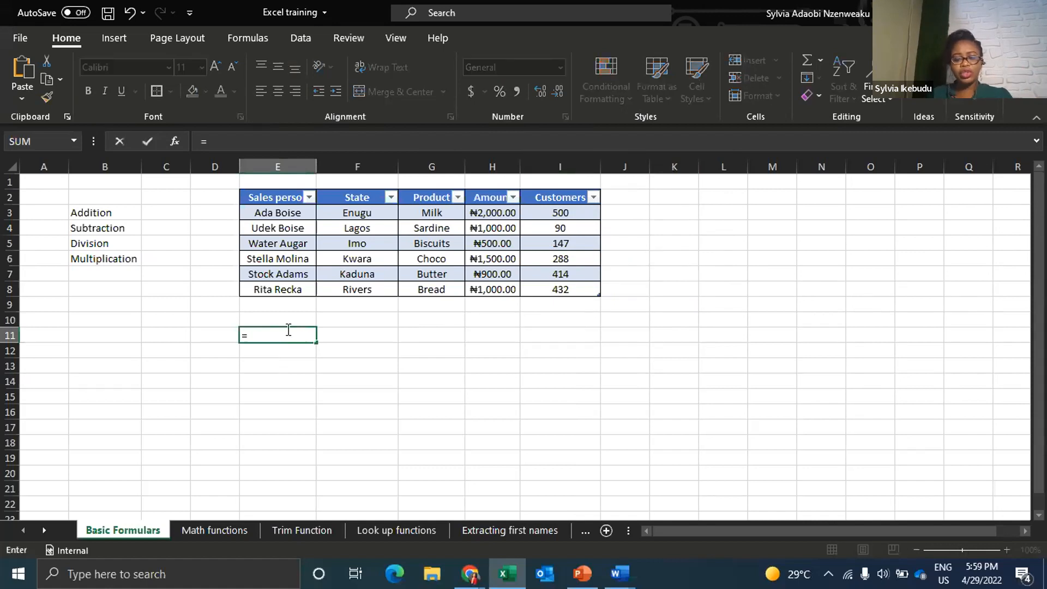
key(BackSpace)
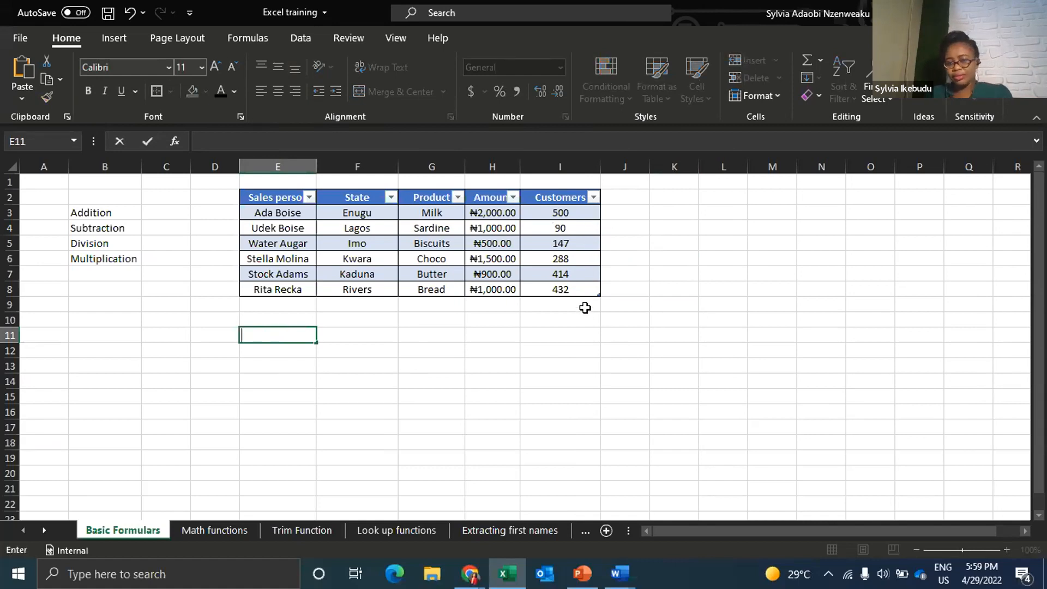
click(584, 334)
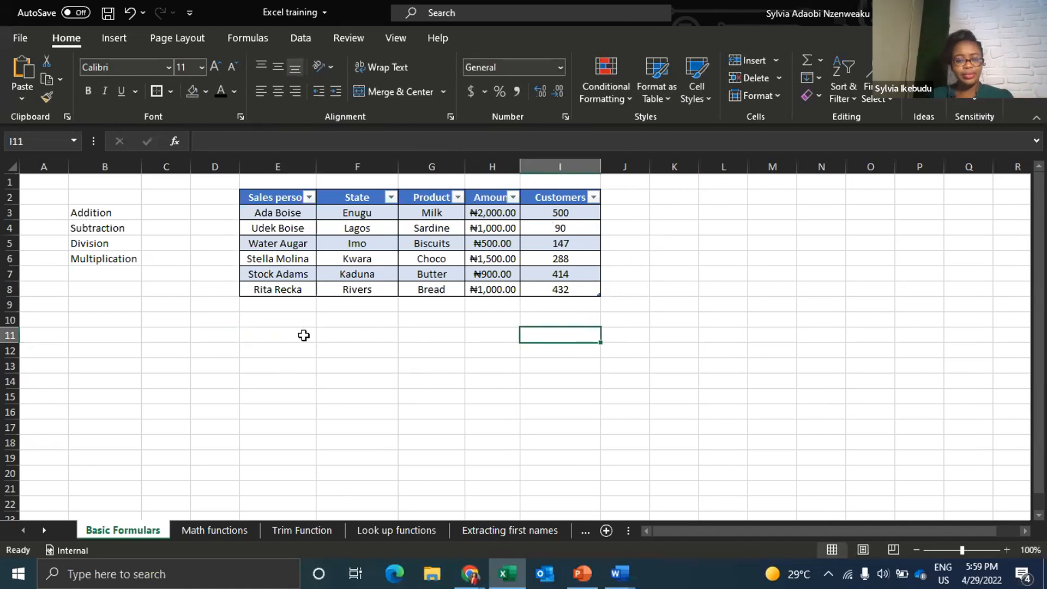
click(286, 334)
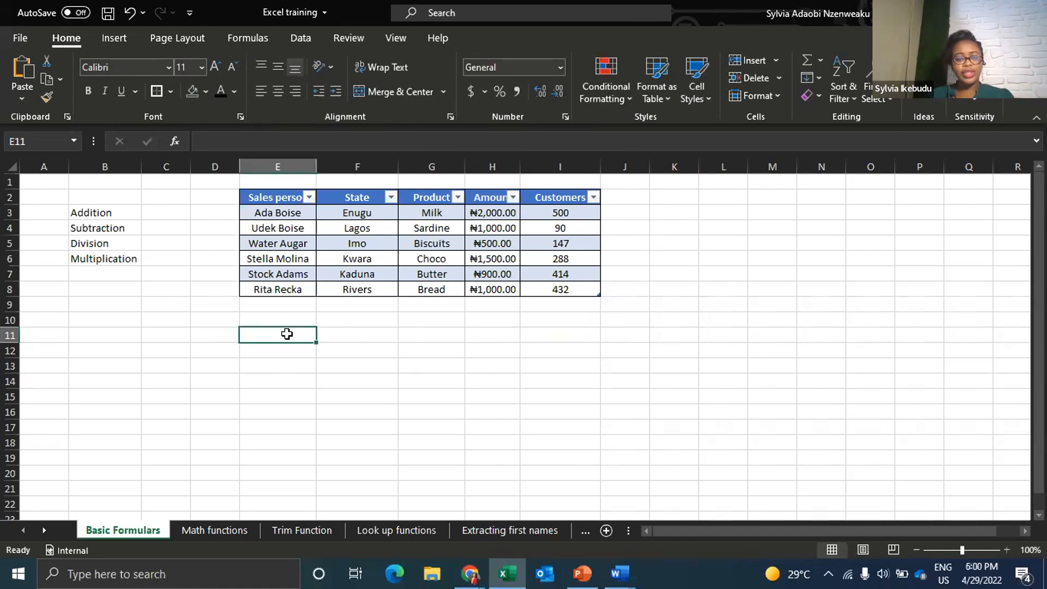
click(173, 212)
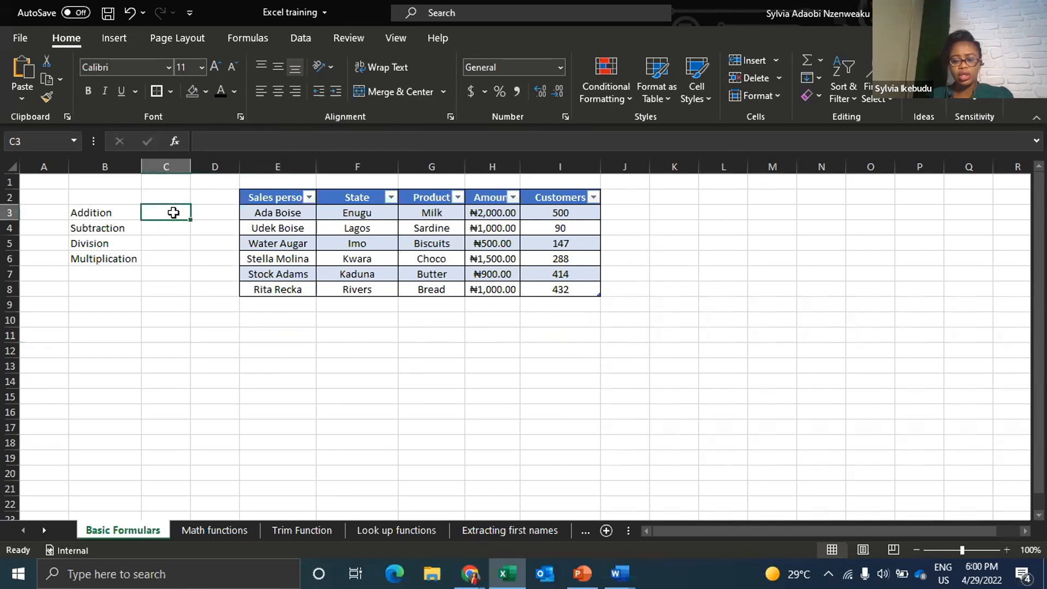
text(=)
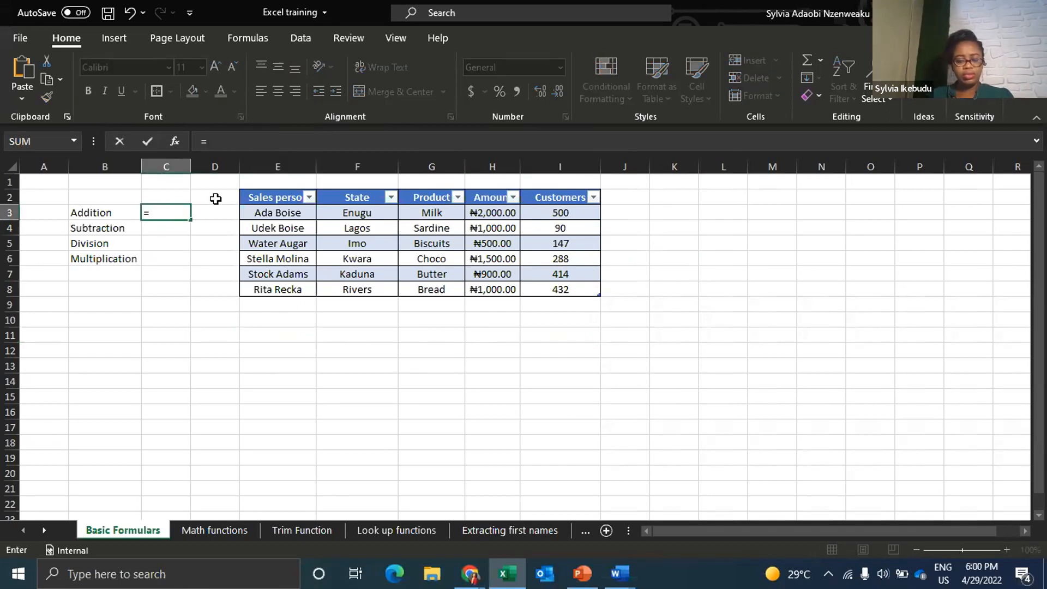
key(Escape)
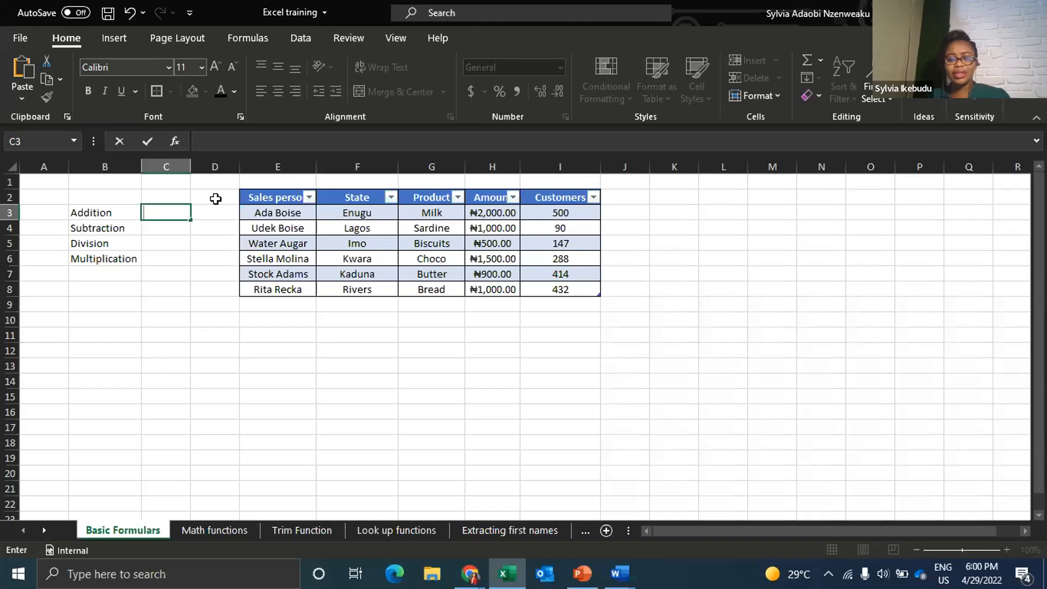
click(664, 226)
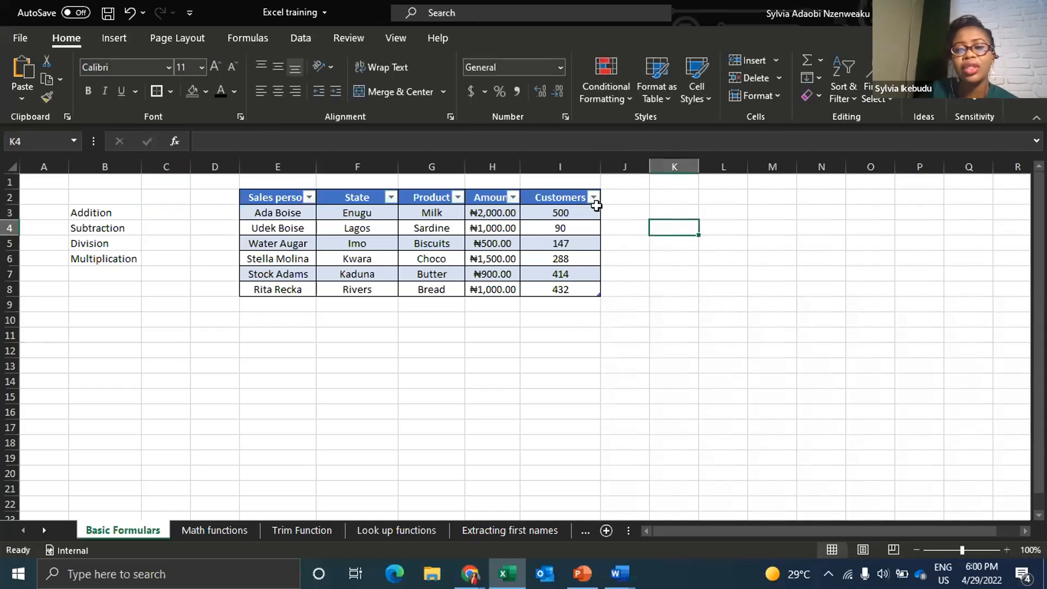
Total the Customers column in cell I9 with AutoSum and delete that total
drag(575, 213, 575, 307)
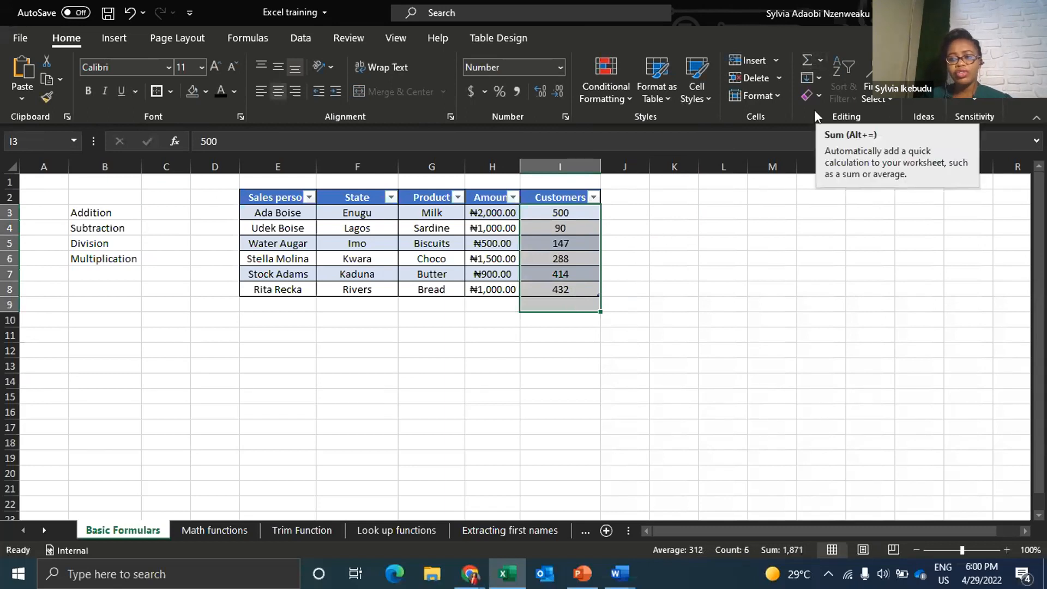
click(820, 61)
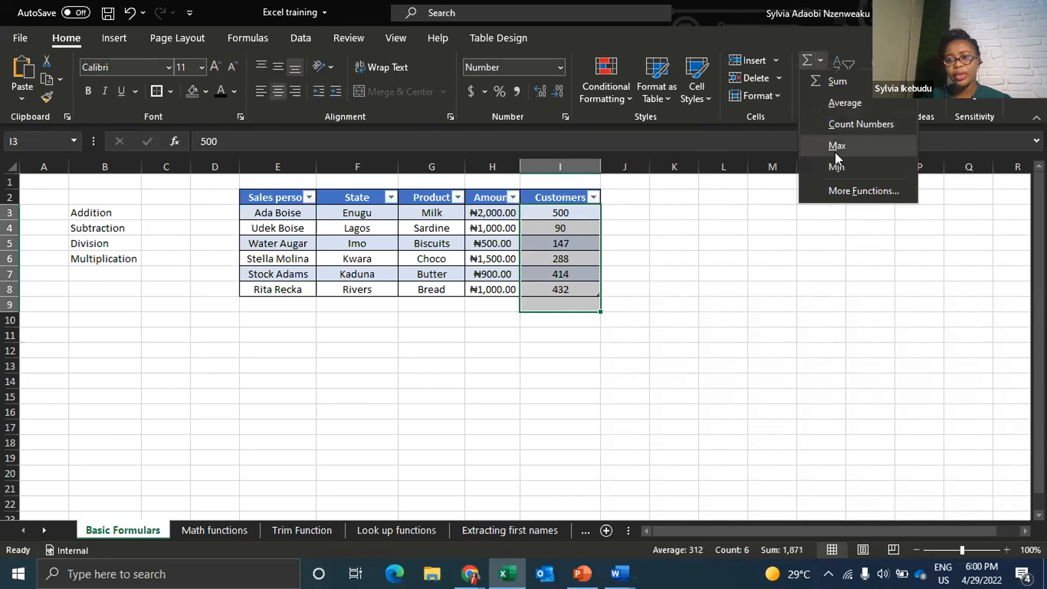
click(833, 79)
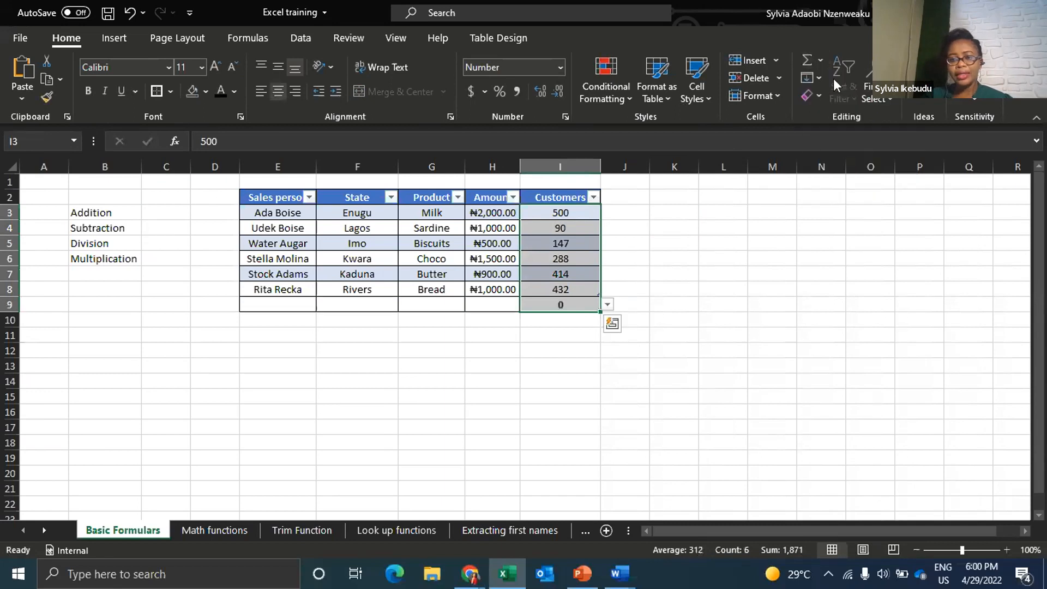
click(658, 255)
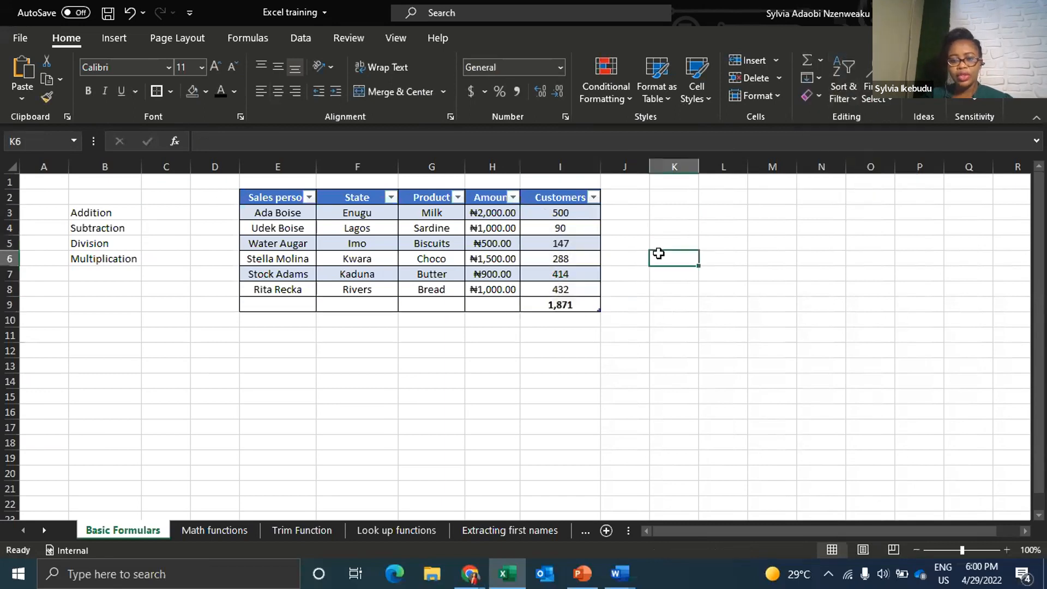
click(571, 307)
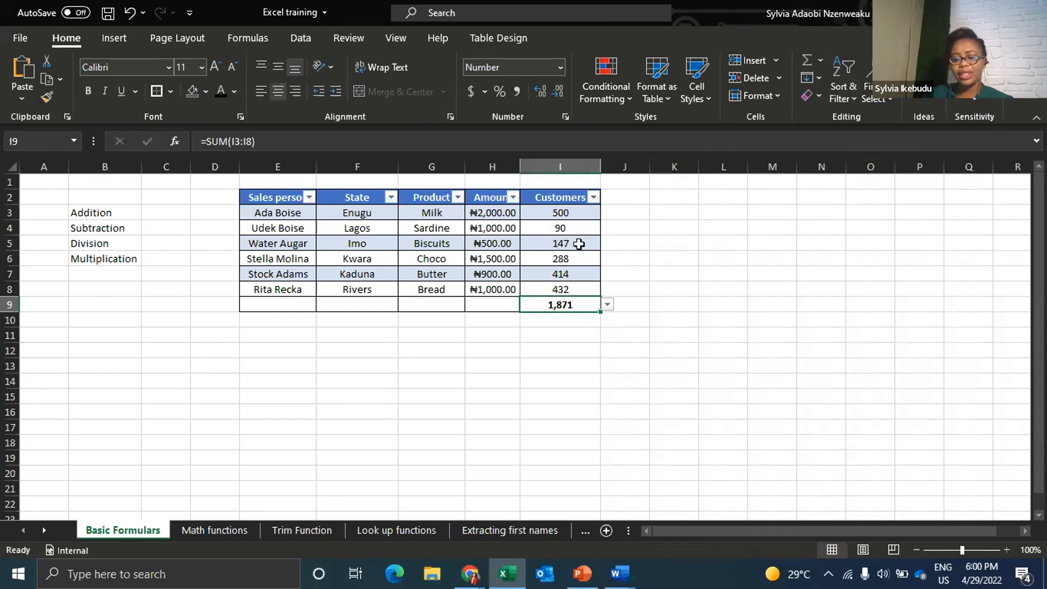
key(Delete)
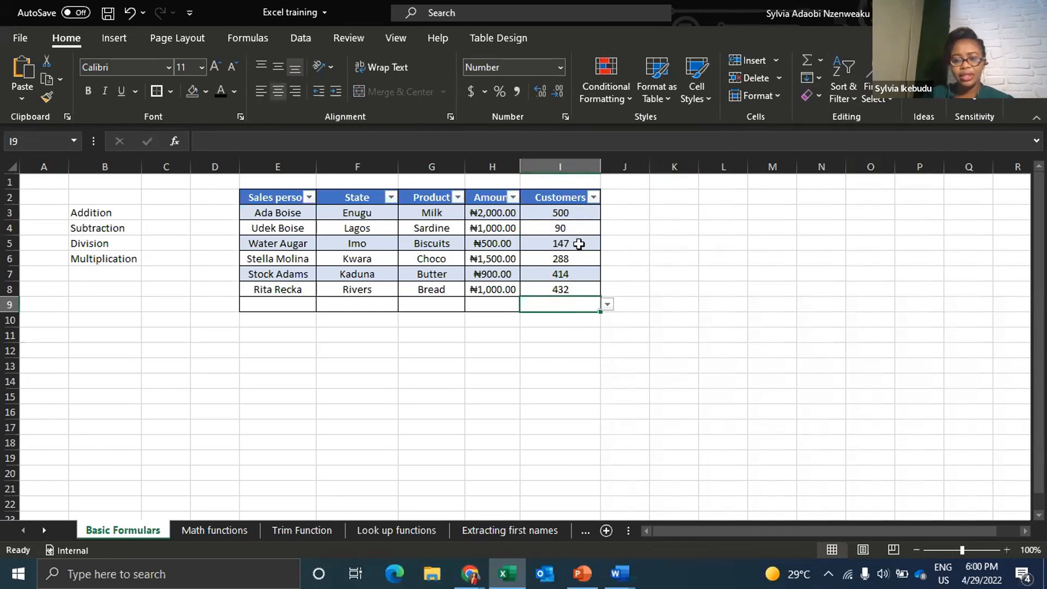
click(689, 218)
text(=)
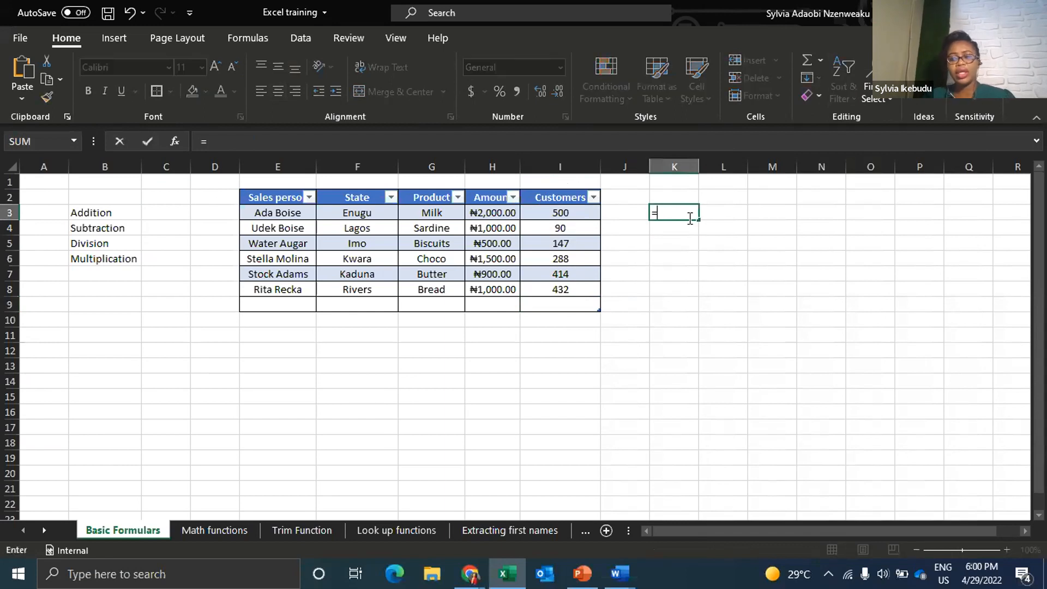
click(582, 217)
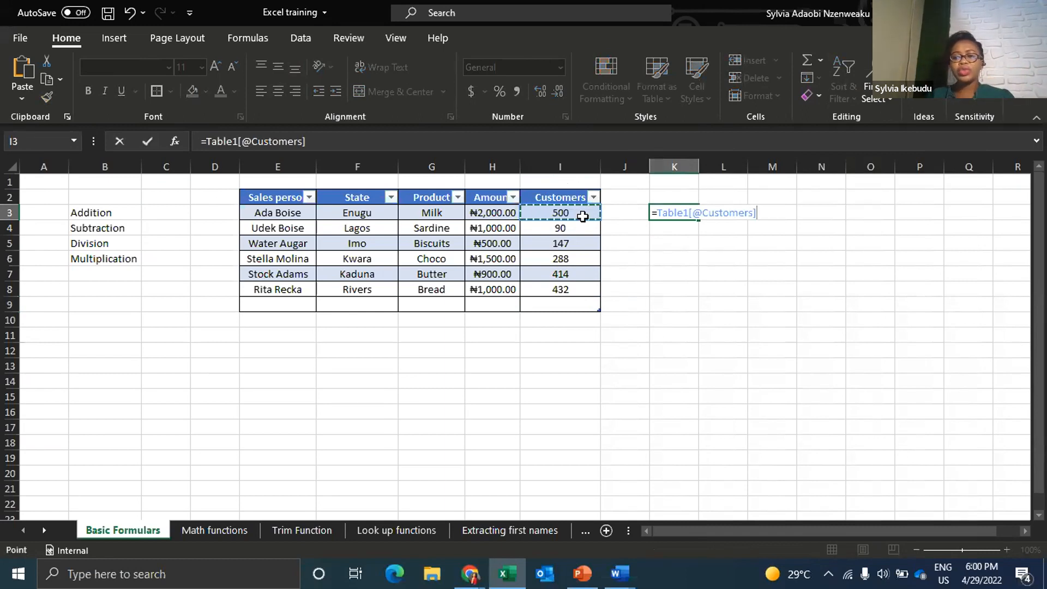
text(+)
click(558, 226)
text(+)
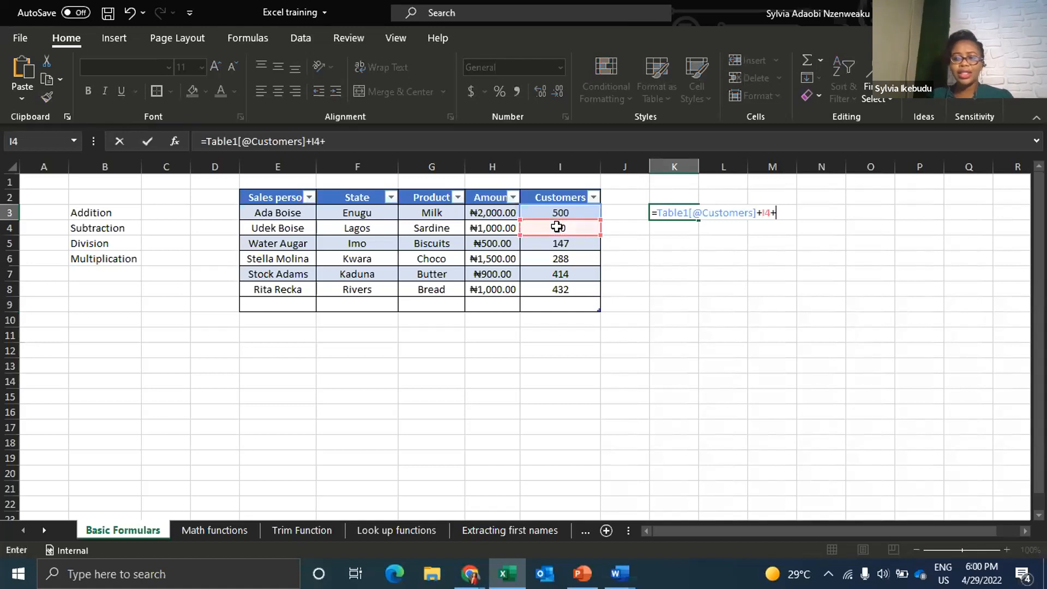
click(553, 246)
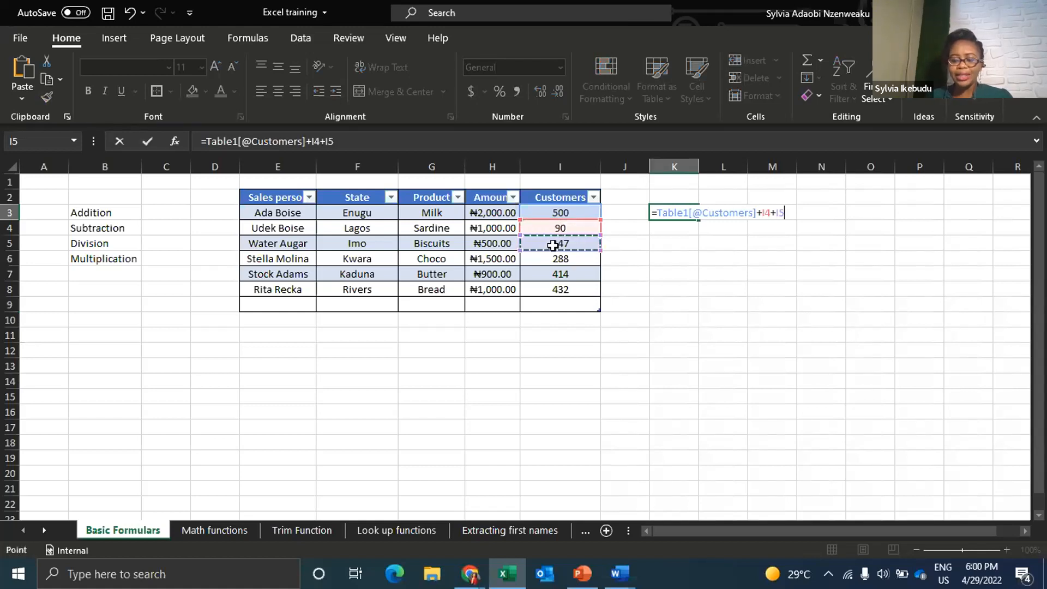
key(Return)
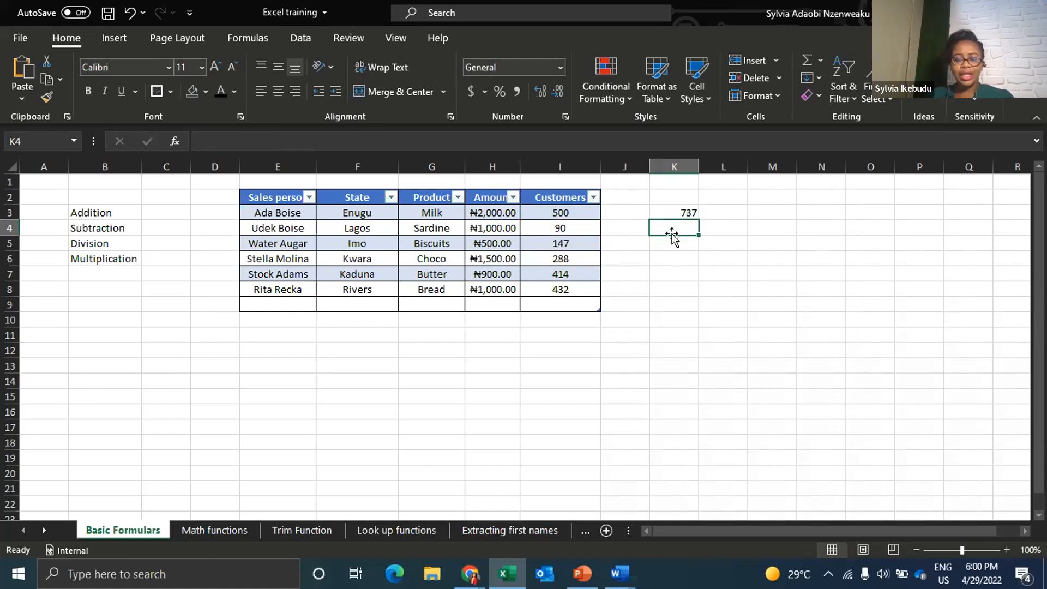
click(674, 275)
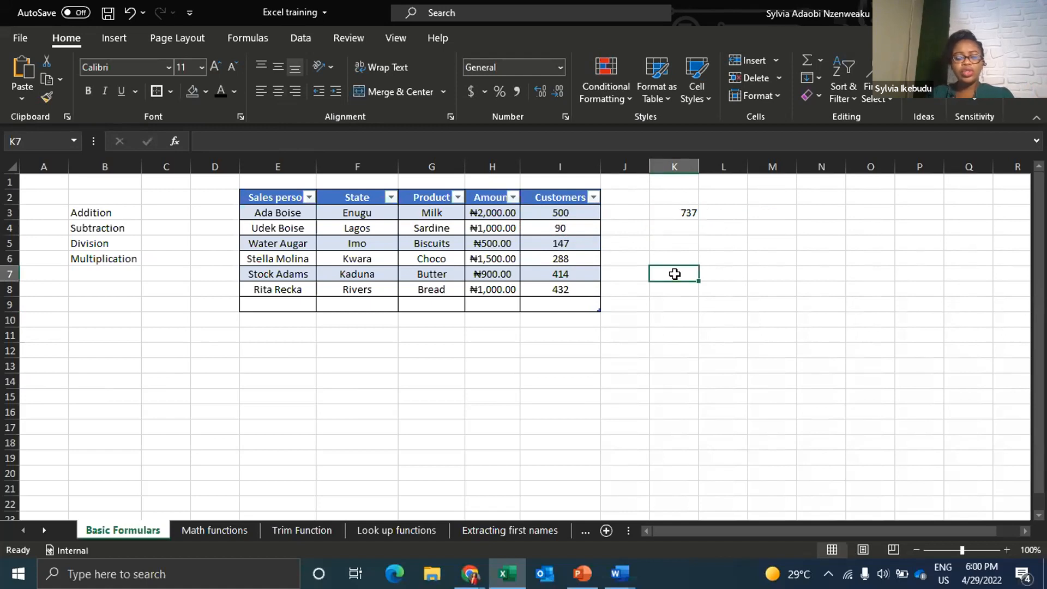
text(+)
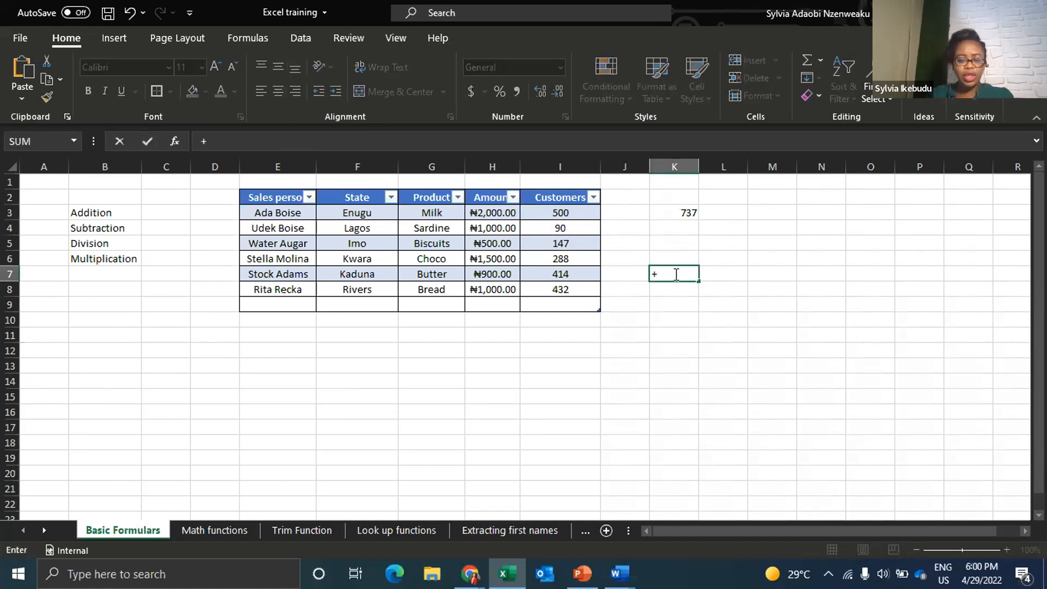
key(BackSpace)
text(=add)
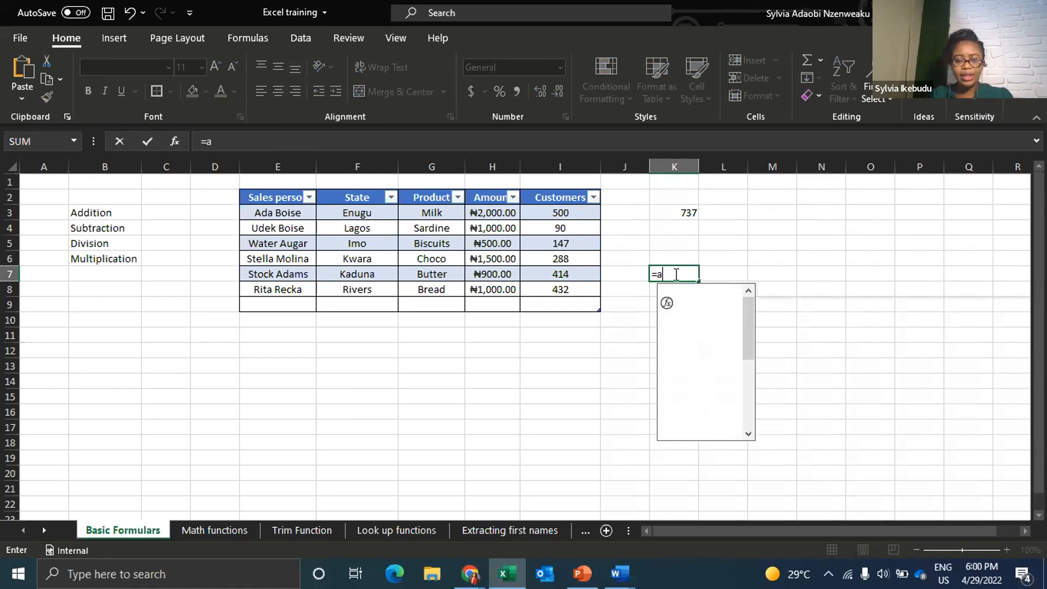
key(BackSpace)
key(BackSpace)
key(BackSpace)
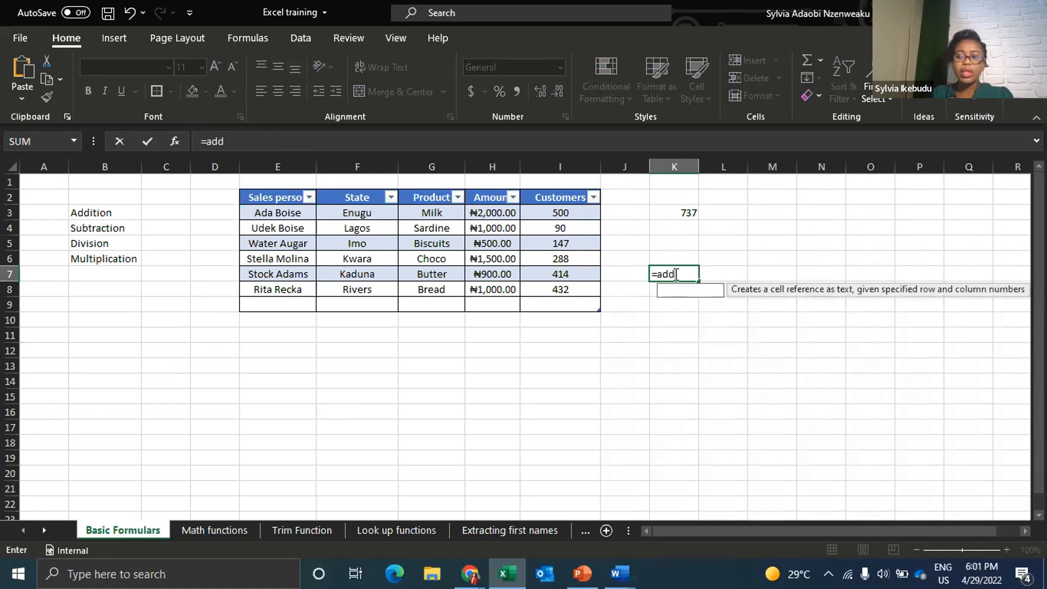
key(BackSpace)
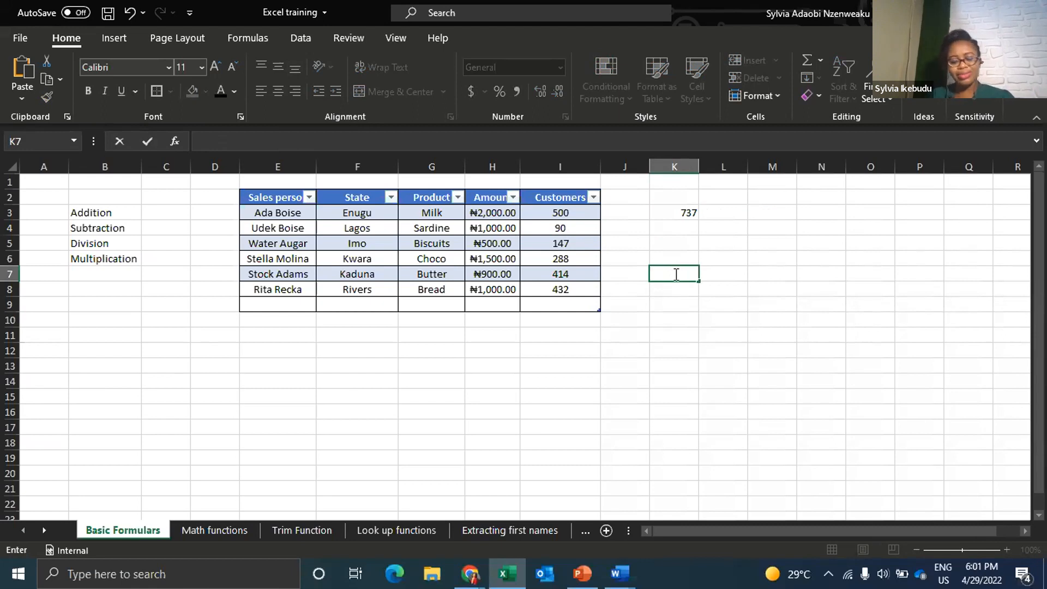
Start a sum formula in cell K7, view the suggested SUMIFS and SUMIF function descriptions, and erase the function name
text(=)
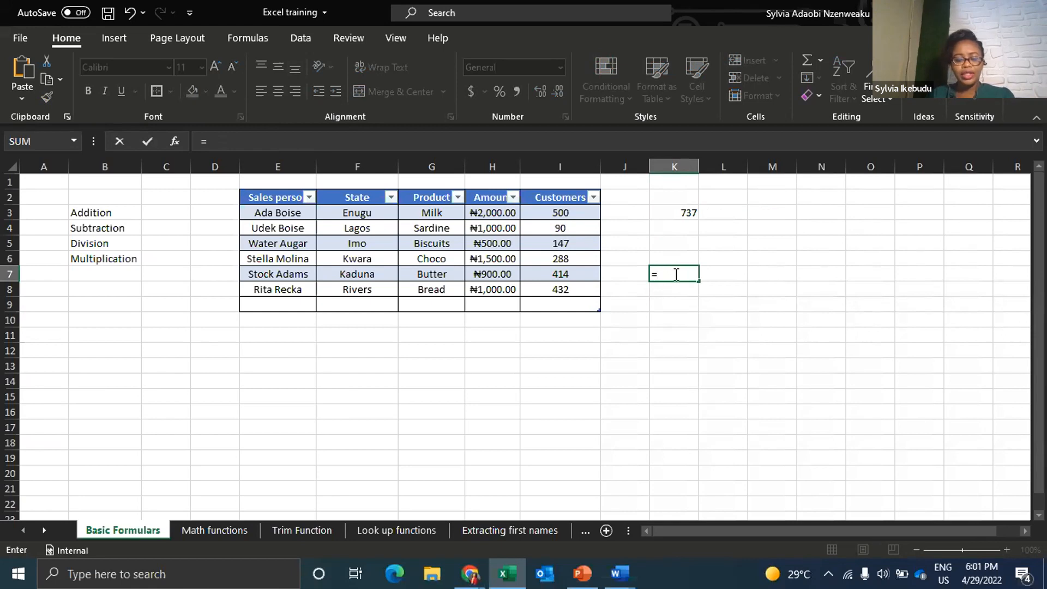
text(sum)
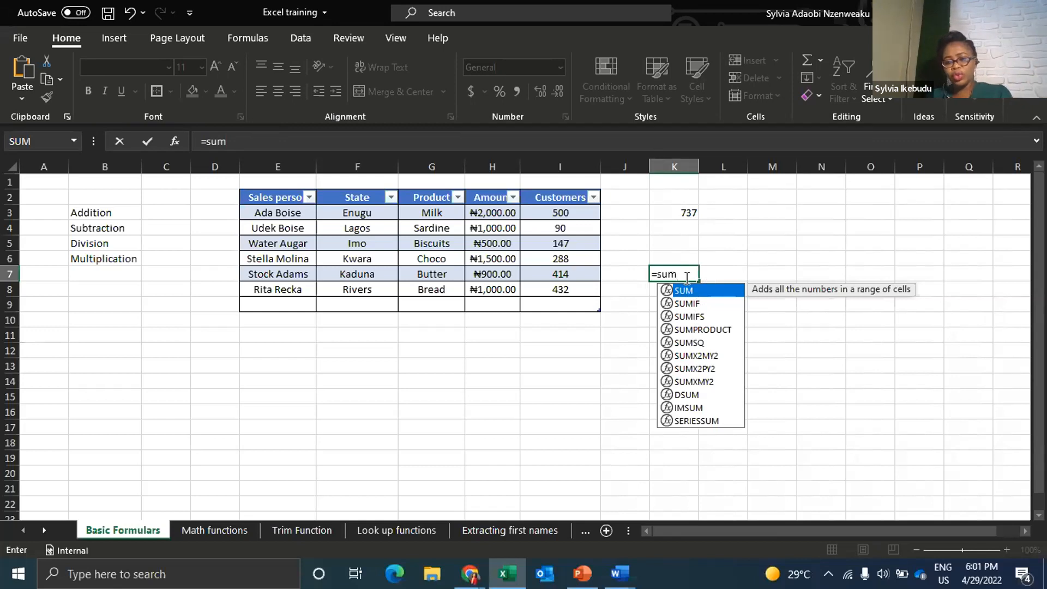
click(696, 319)
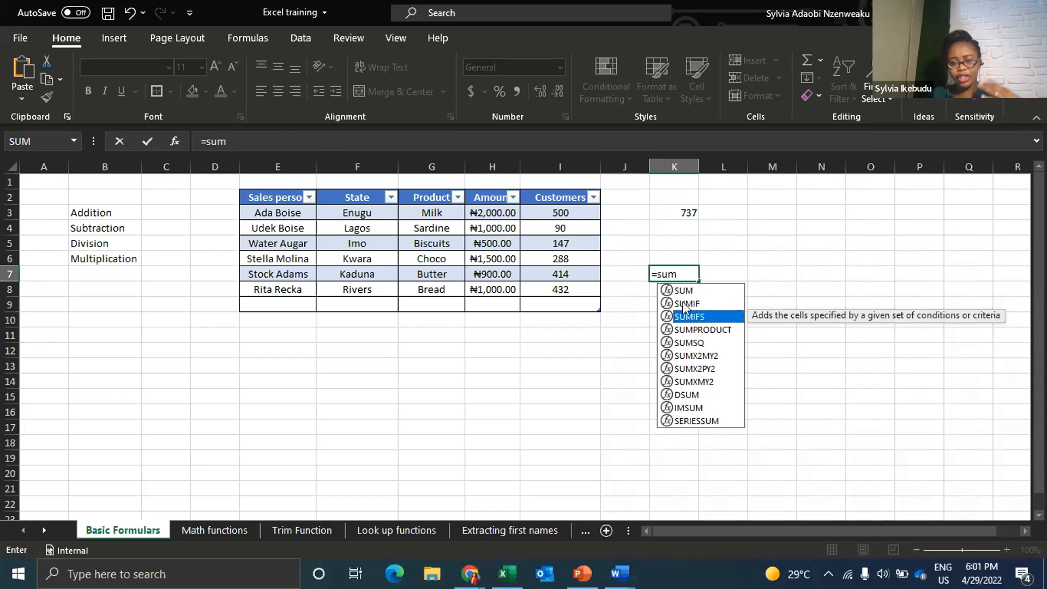
click(683, 303)
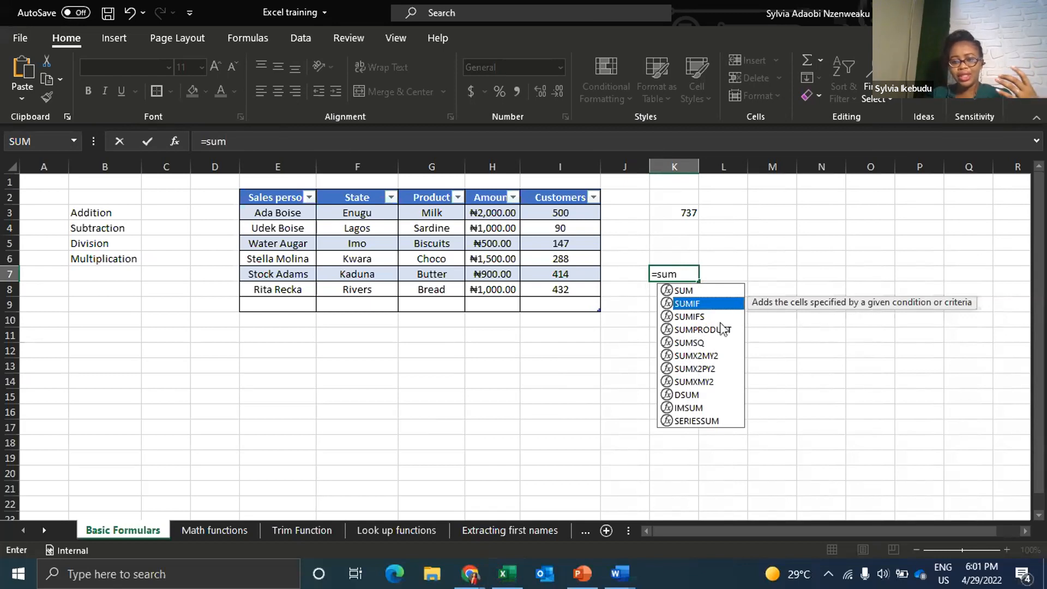
key(Up)
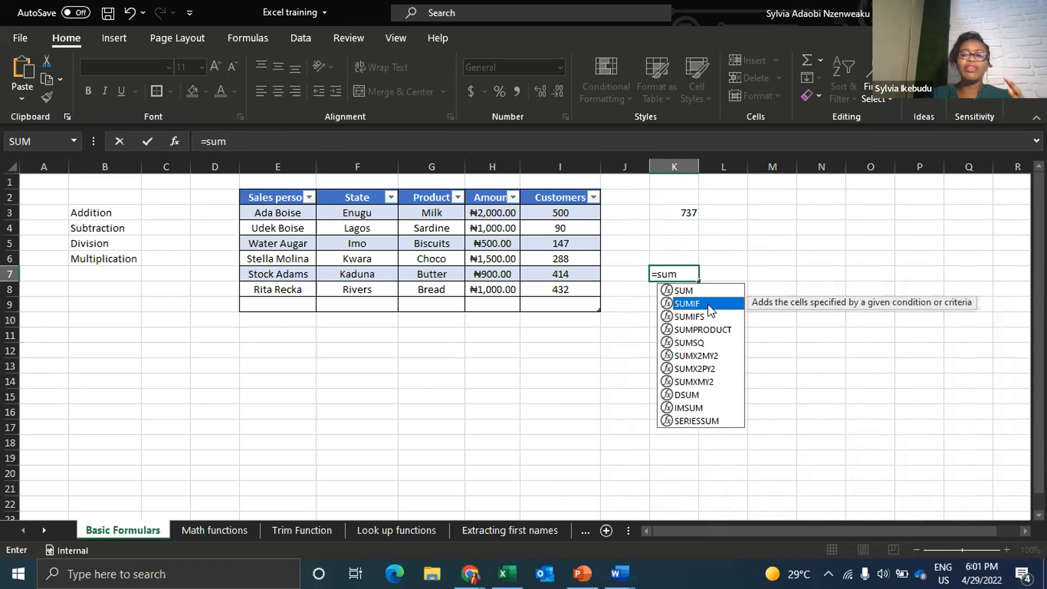
click(691, 270)
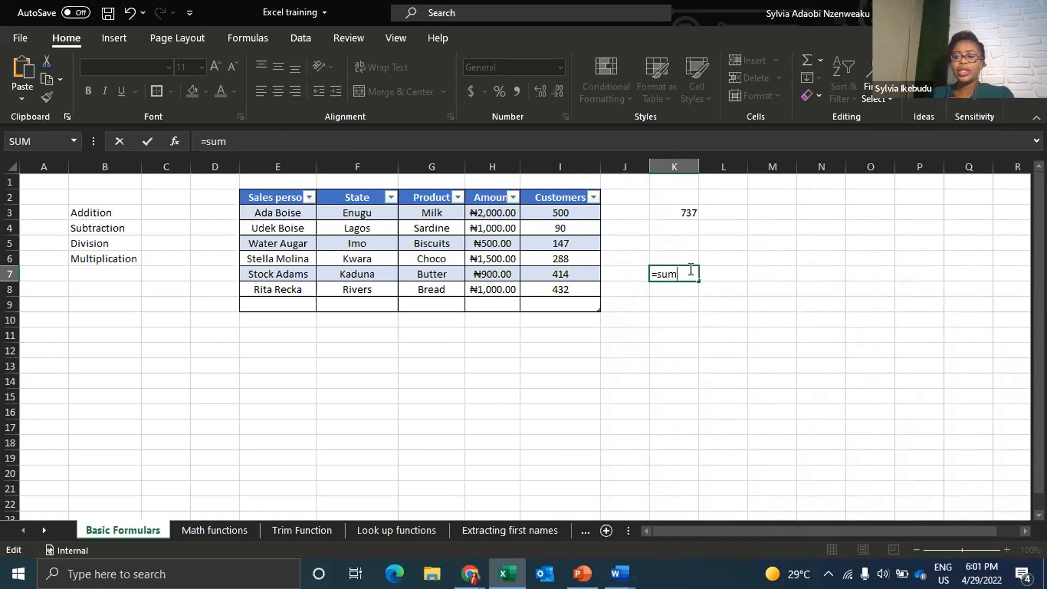
key(BackSpace)
key(BackSpace)
key(BackSpace)
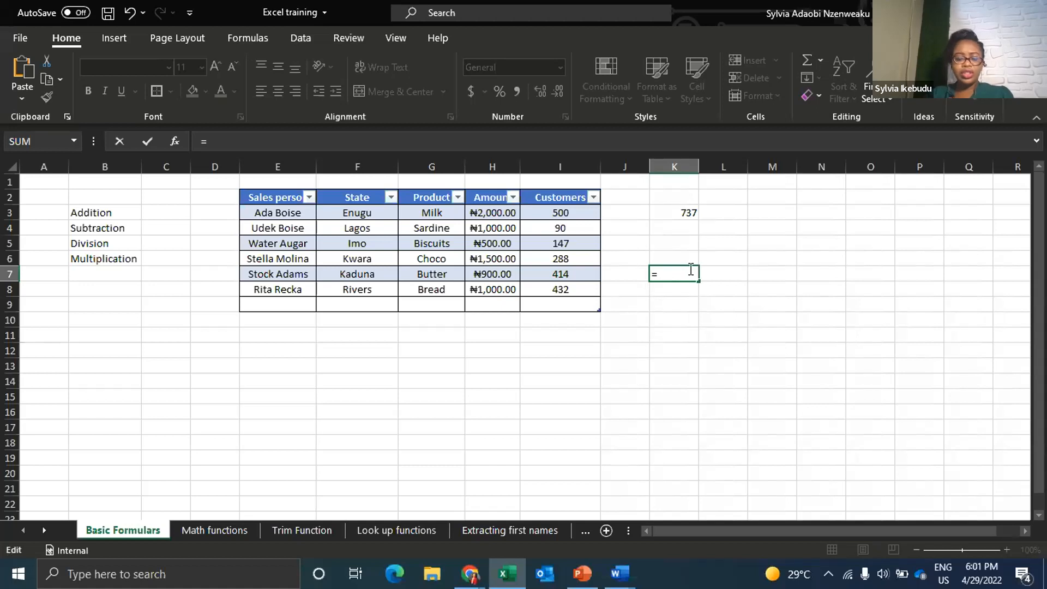
In cell K7, add the first two Customers values with the SUM function, giving I3 and I4 as separate arguments
text(sum)
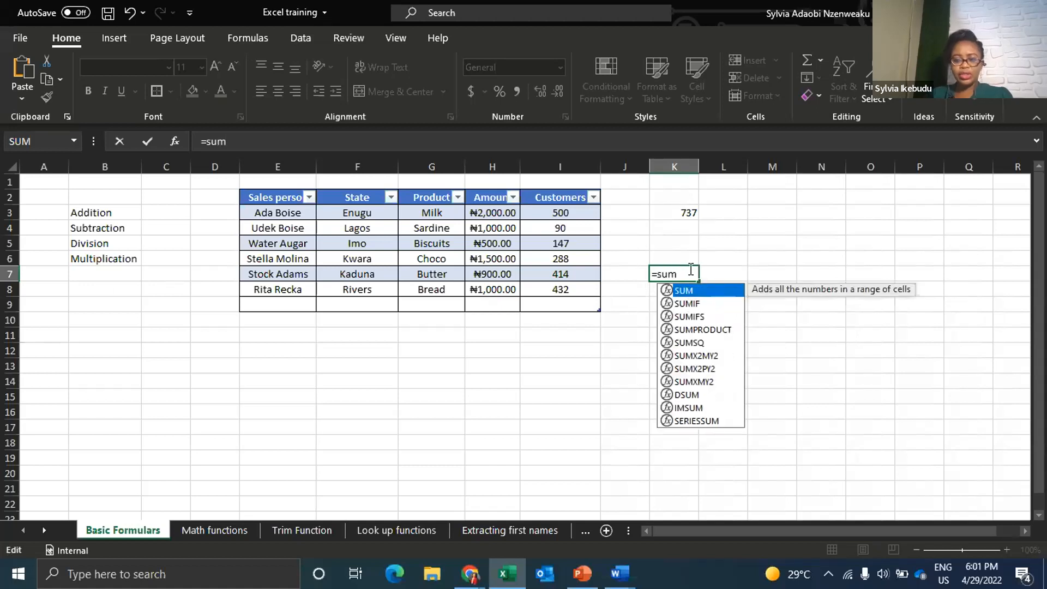
double_click(703, 293)
drag(574, 213, 583, 287)
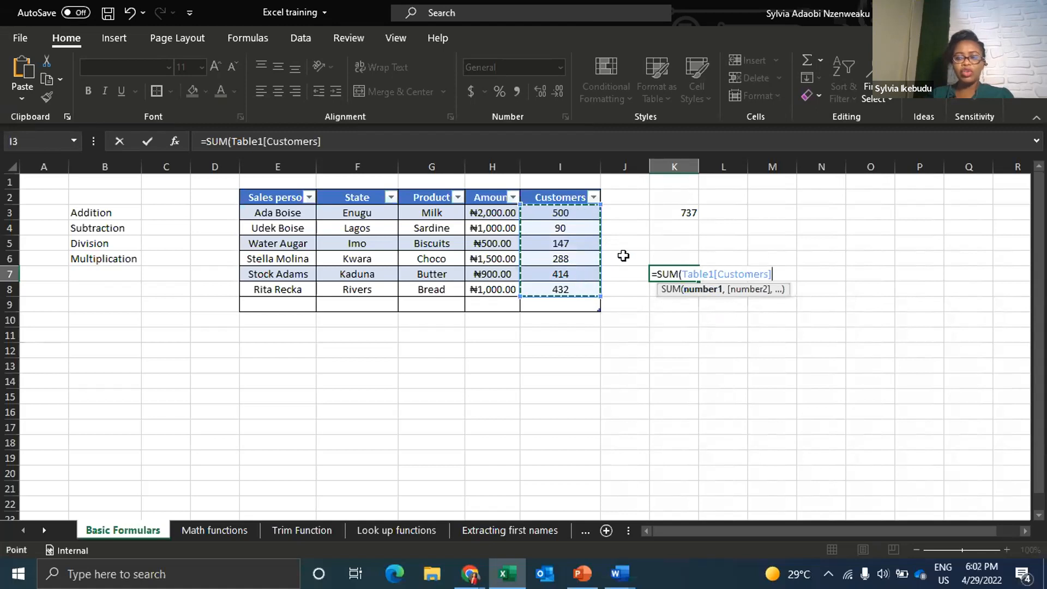
click(577, 214)
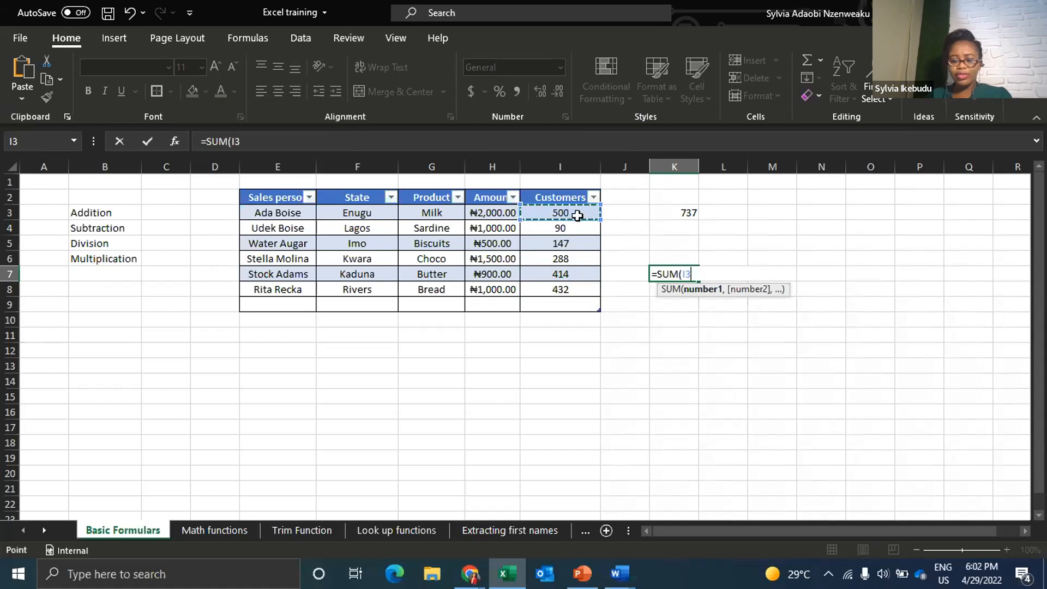
text(,)
click(577, 231)
text(,)
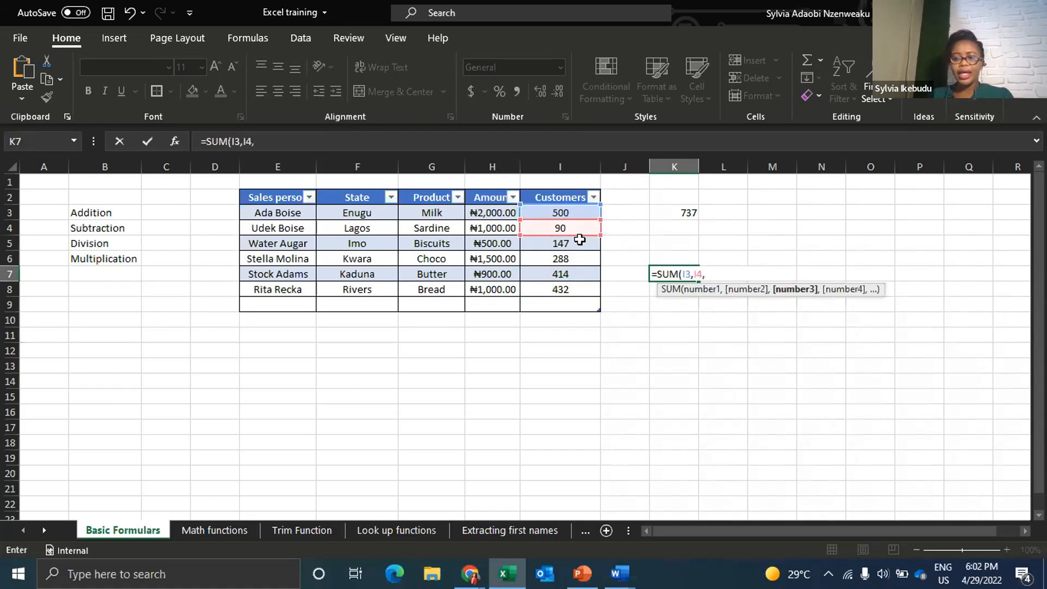
key(Return)
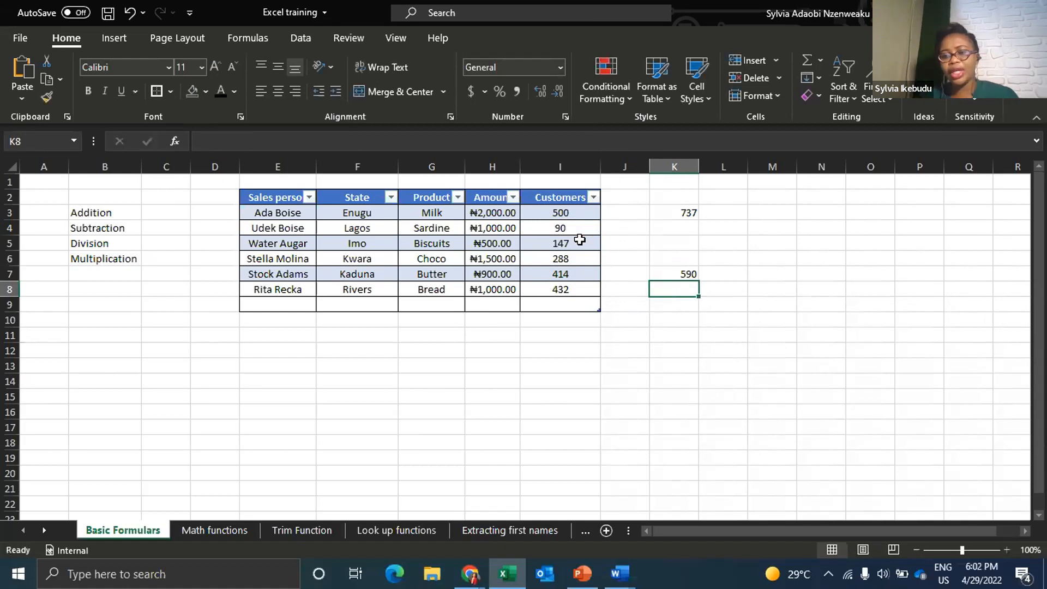
Clear the addition results from cells K2 to K8
click(672, 258)
drag(691, 193, 694, 299)
key(Delete)
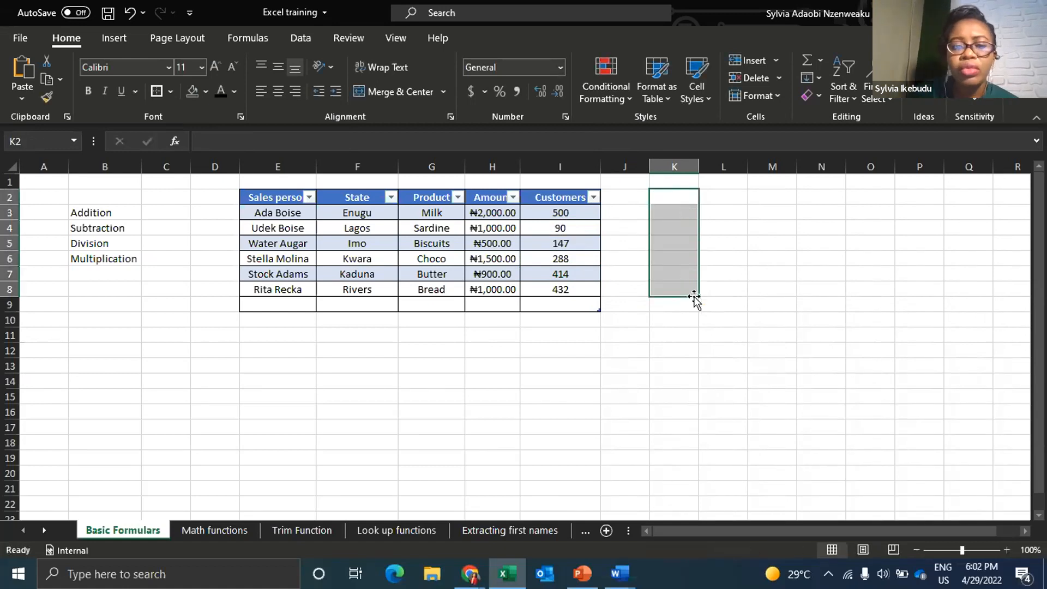
click(625, 291)
click(538, 349)
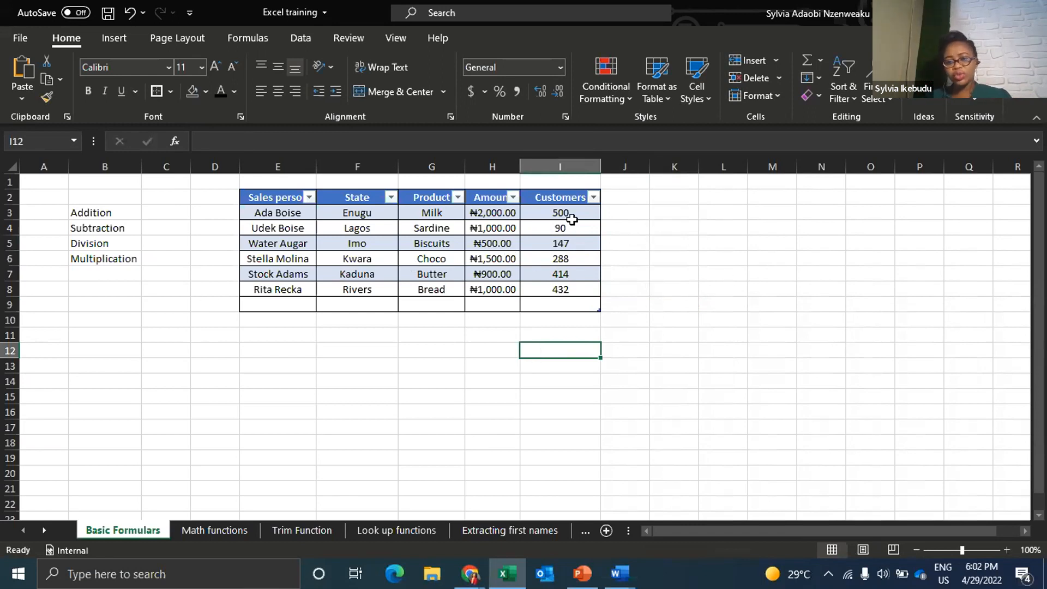
click(674, 259)
text(=)
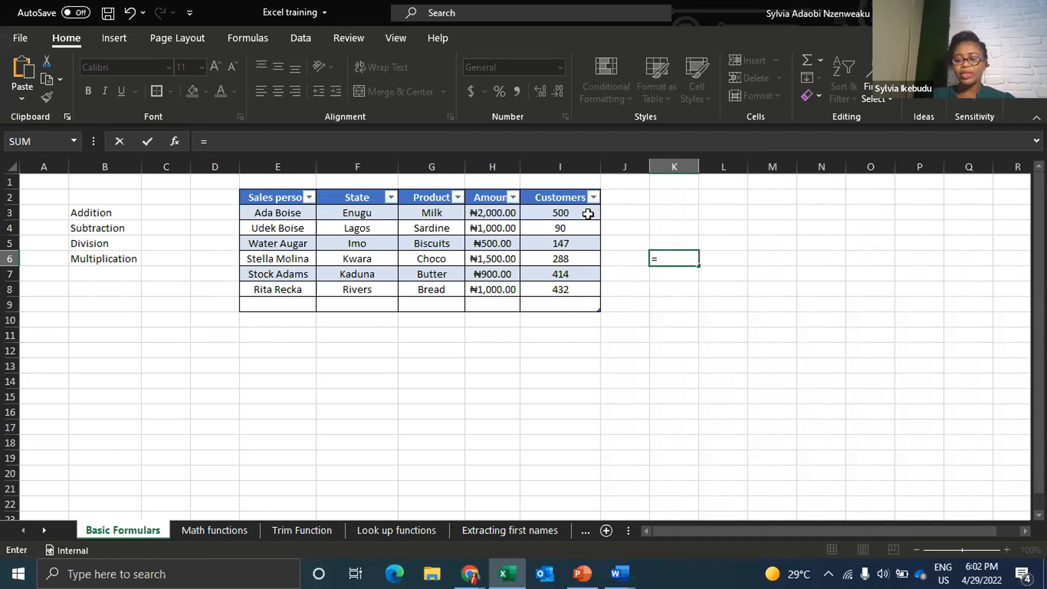
key(BackSpace)
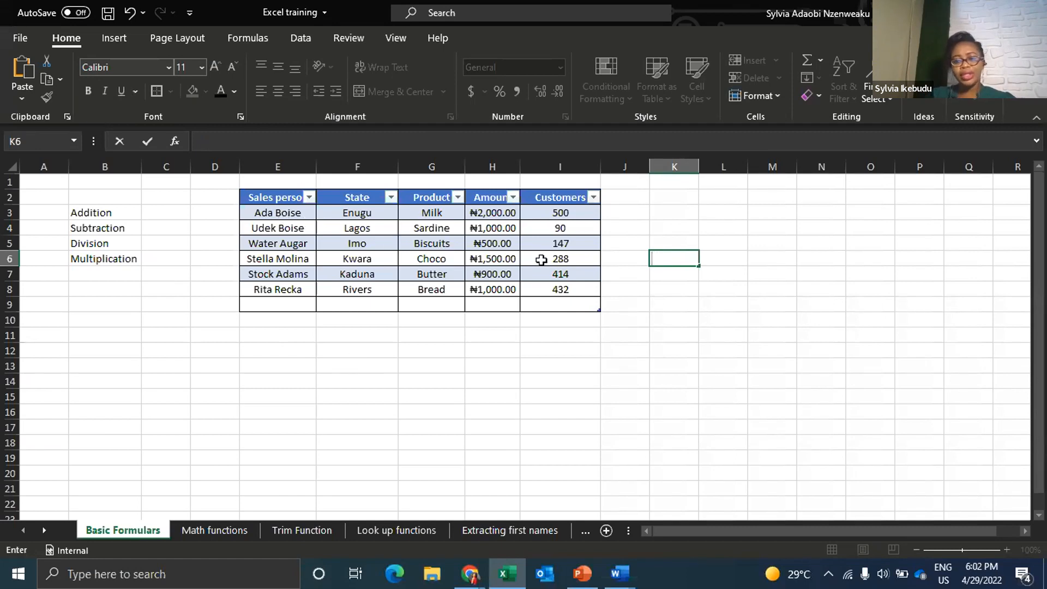
In cell E13, enter the task text "Get unit price of milk spent by" followed by the first salesperson's full name
click(298, 363)
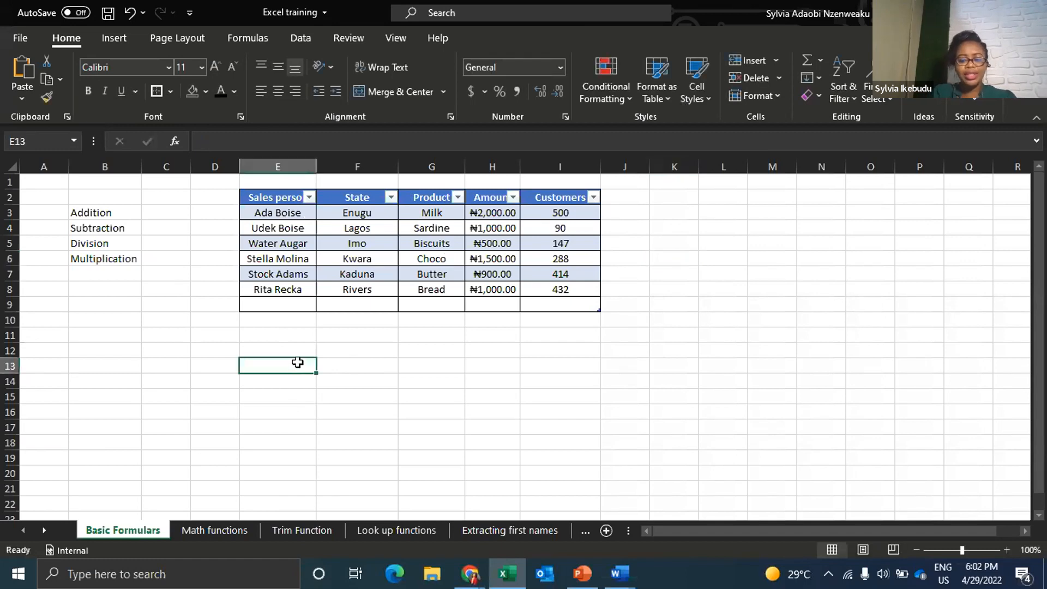
text(Get u)
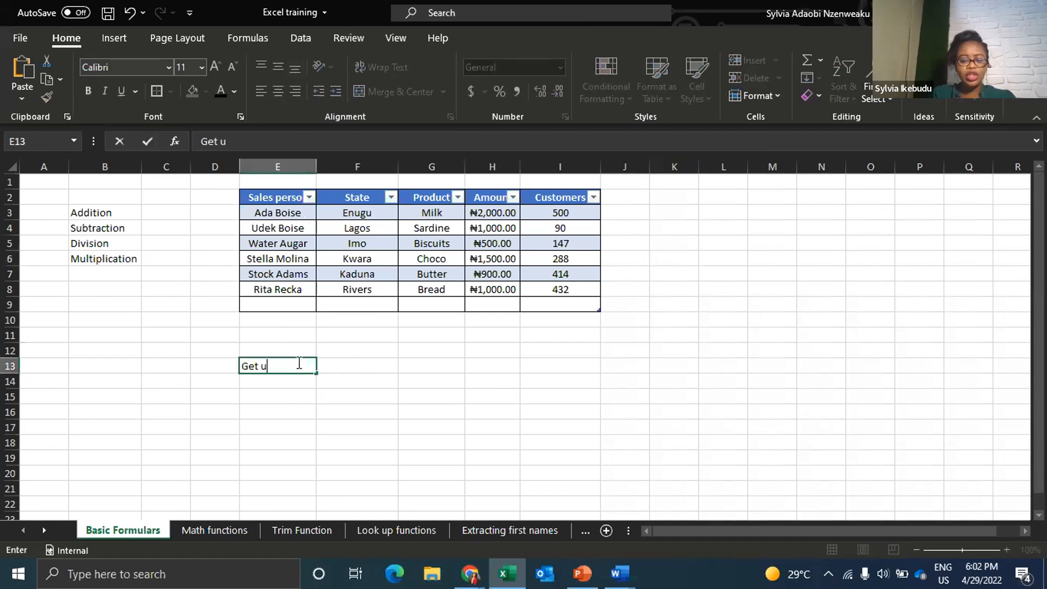
text(nit pro)
text(ce of mil)
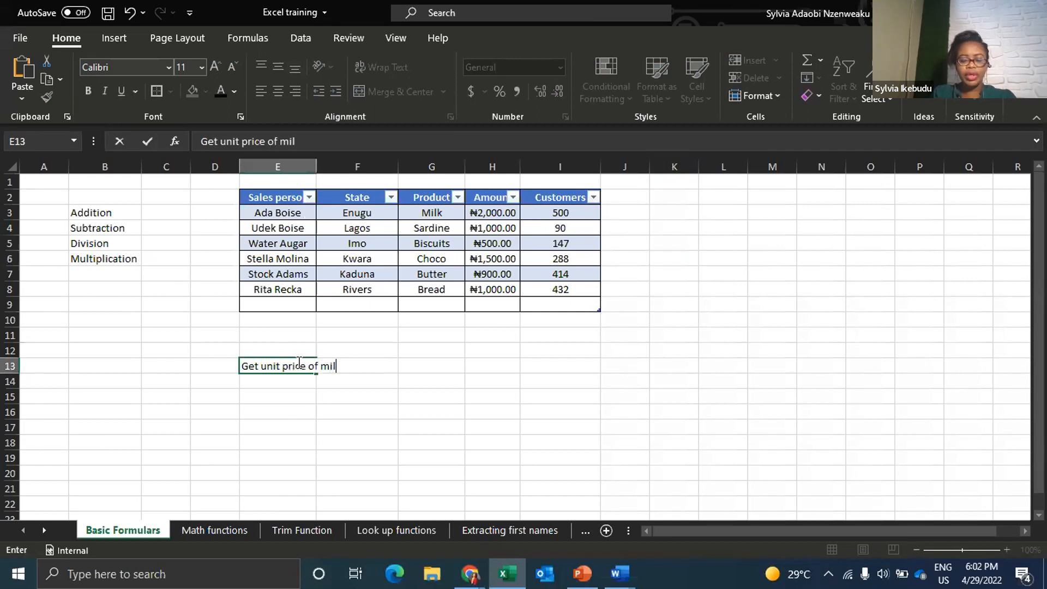
text(k spen)
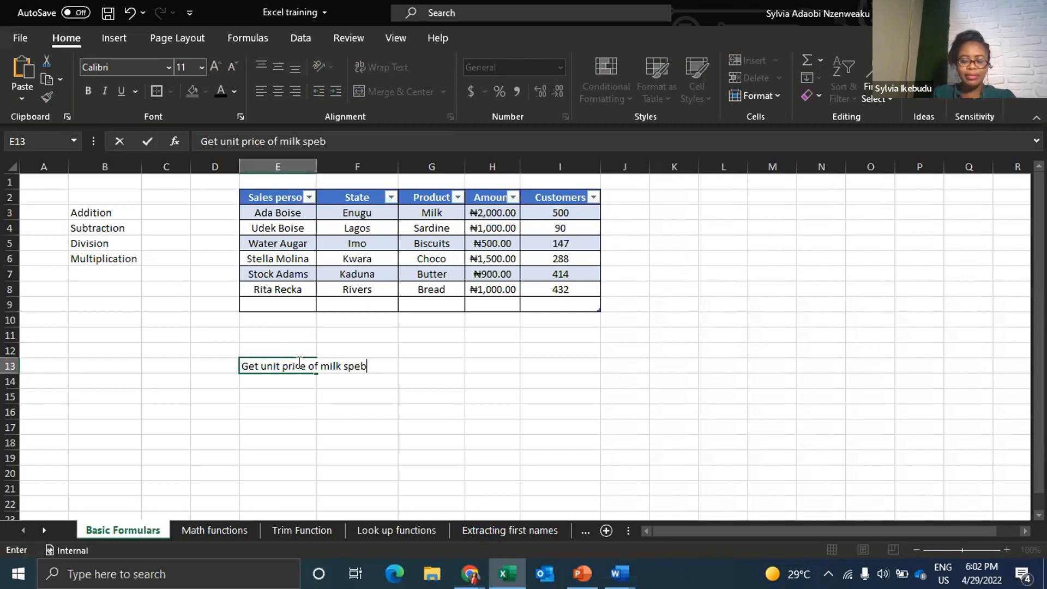
text(t by Ada Boise)
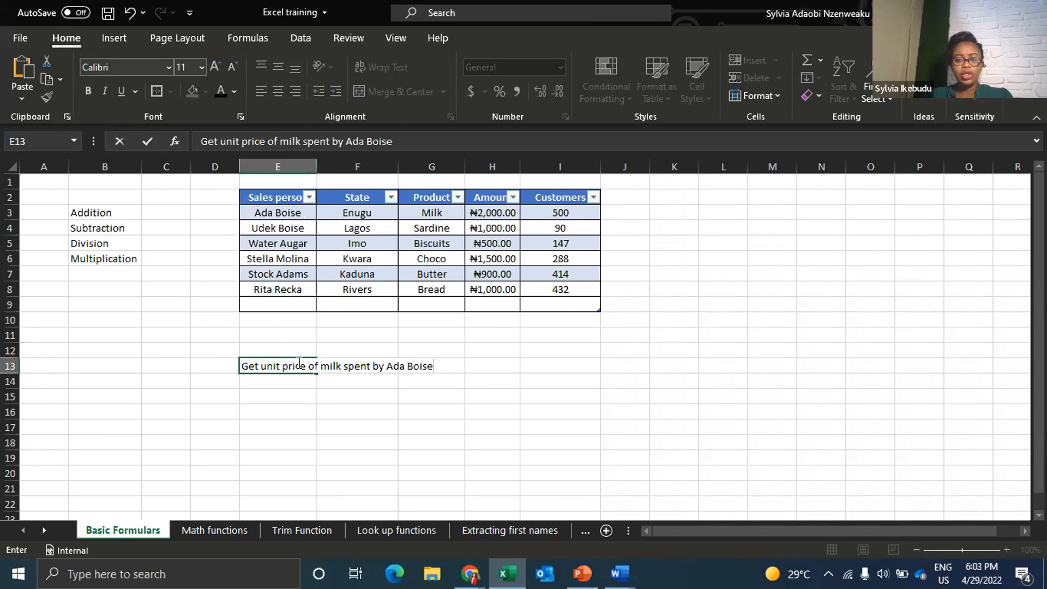
click(528, 439)
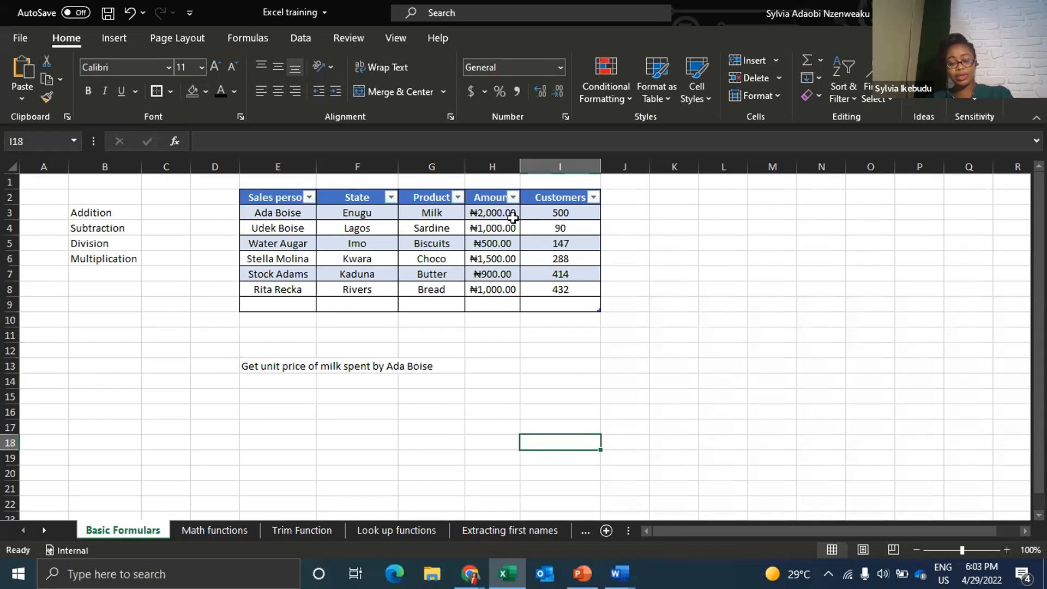
In cell I13, calculate the unit price of milk by dividing its amount by its customers with =H3/I3
click(486, 364)
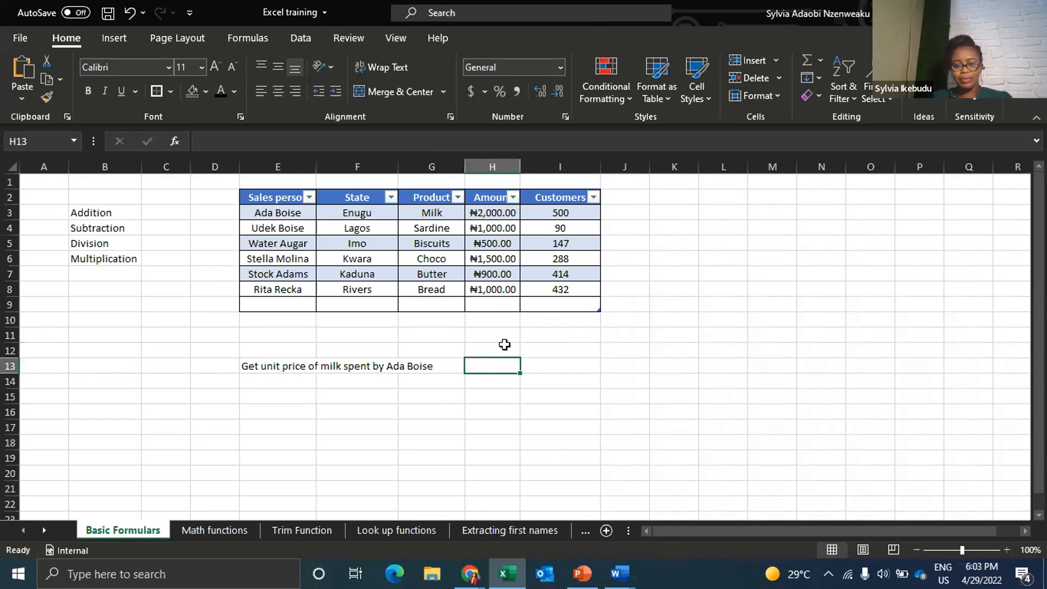
click(535, 367)
text(=)
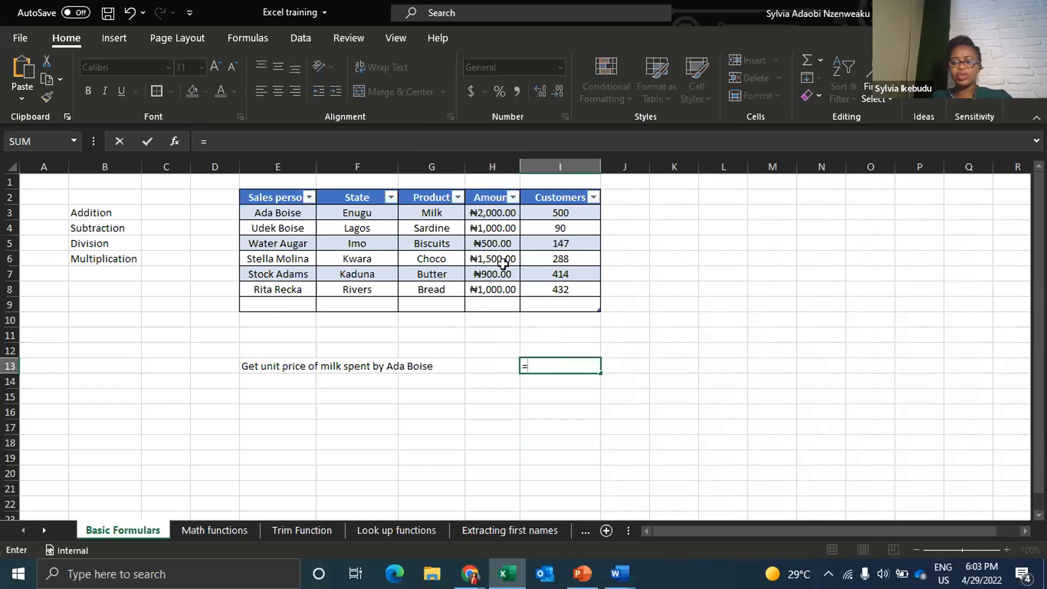
click(494, 212)
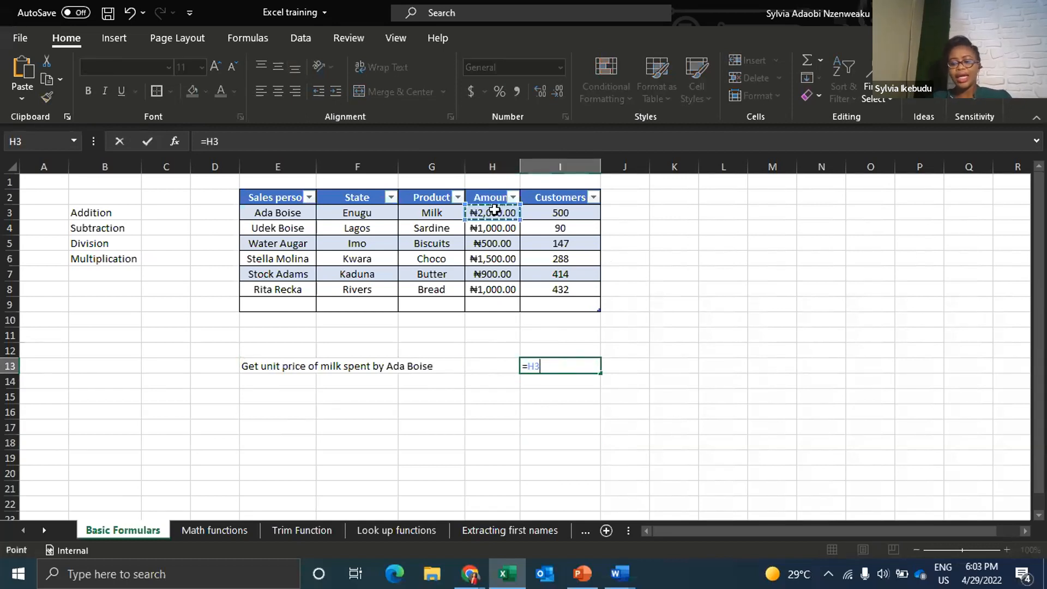
text(/)
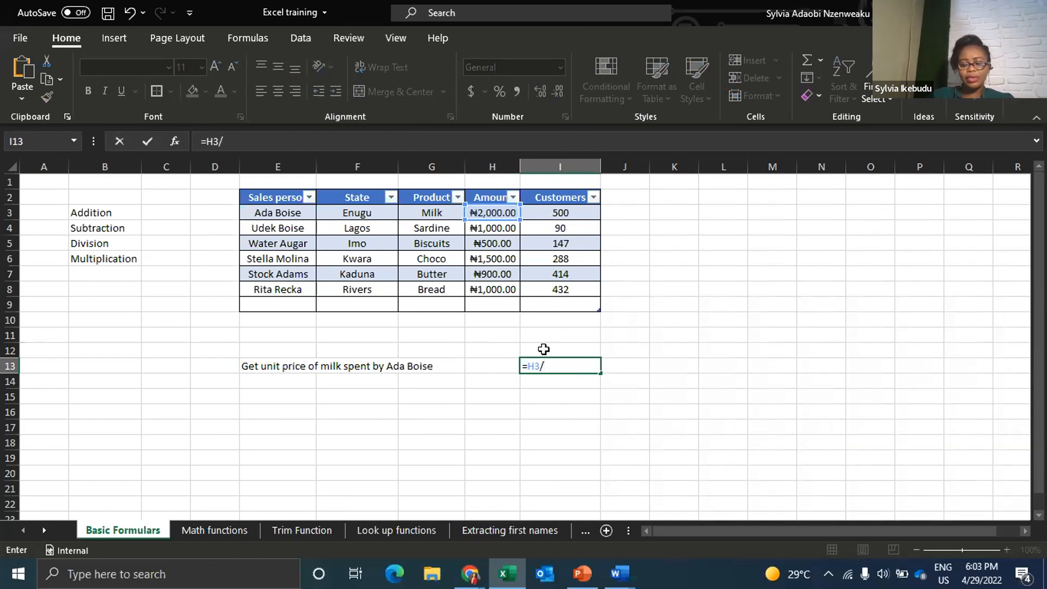
click(565, 212)
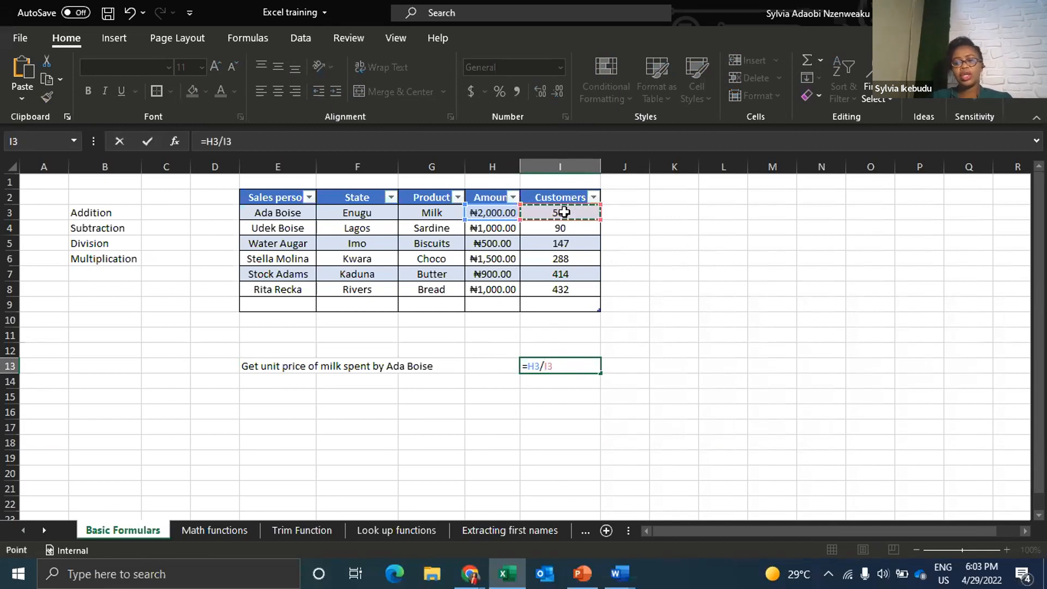
key(Return)
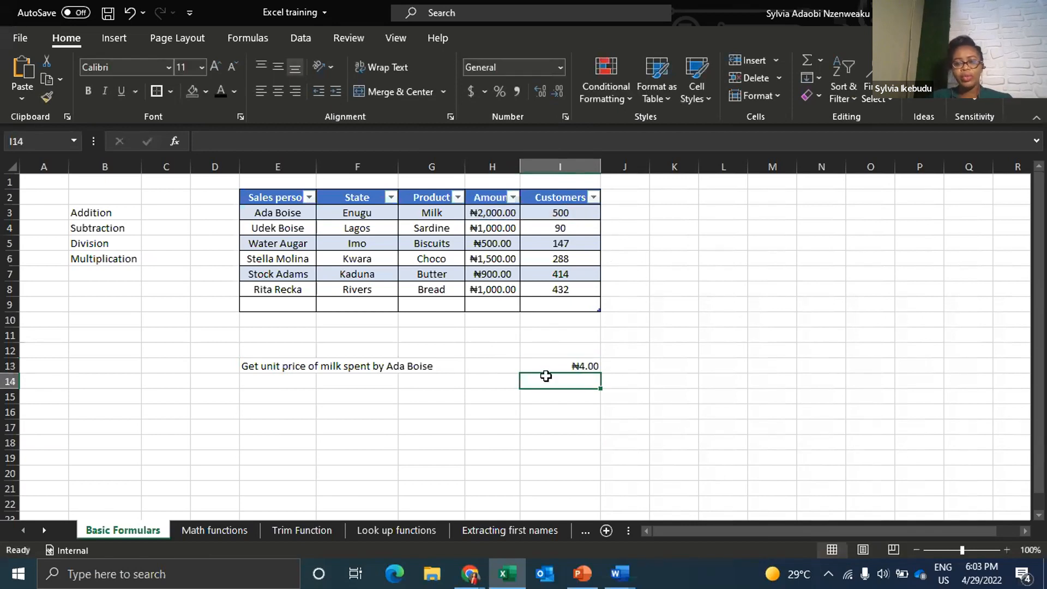
click(106, 259)
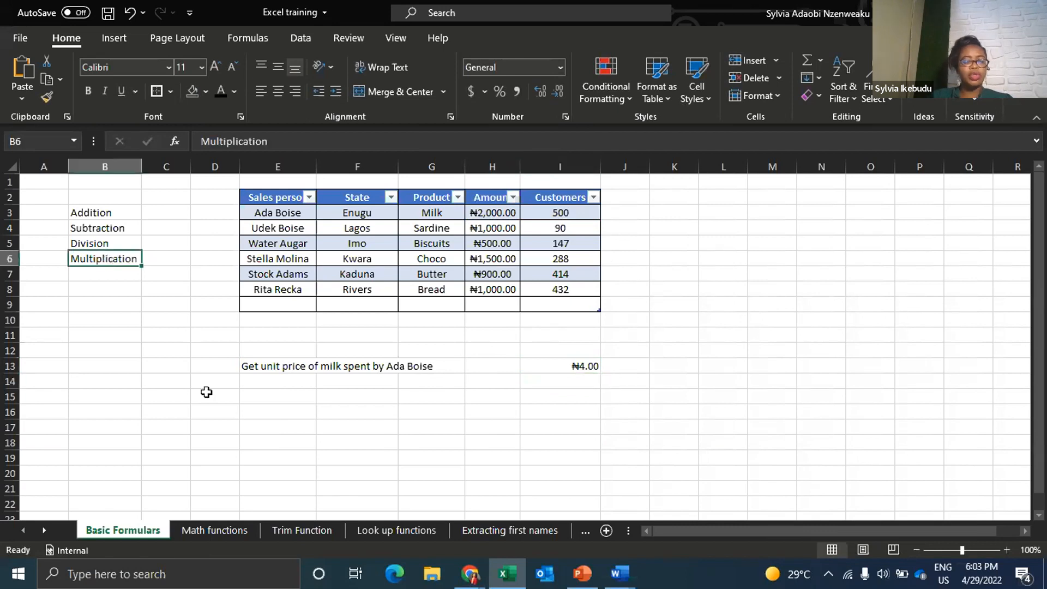
click(260, 394)
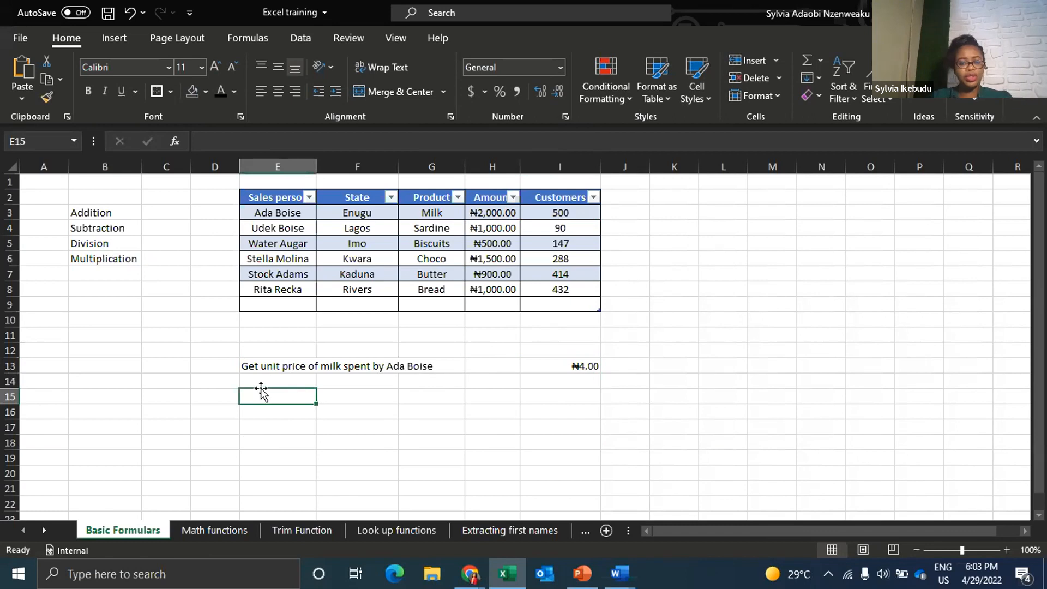
click(343, 390)
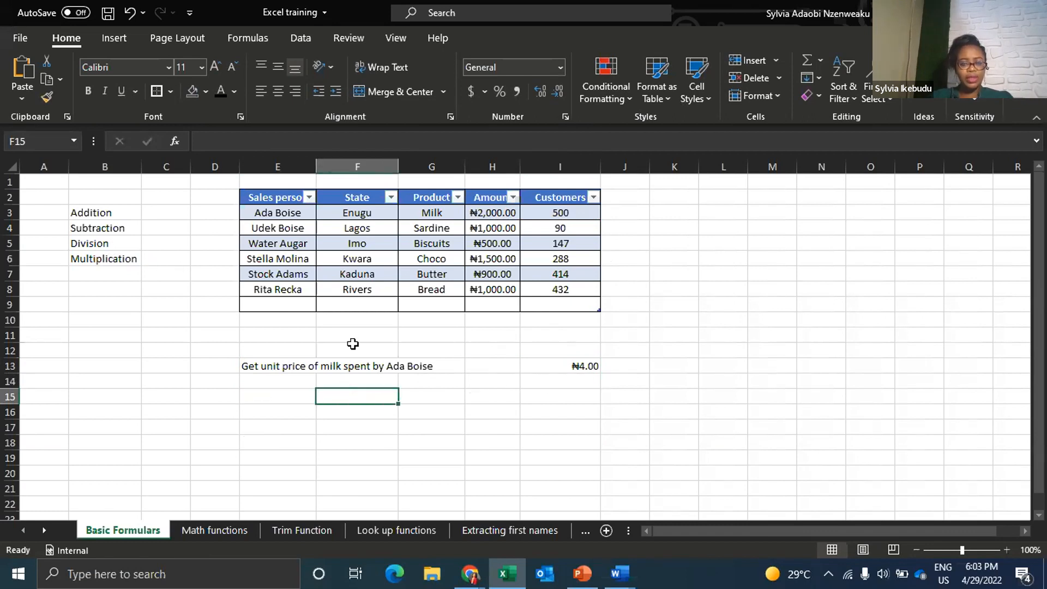
click(550, 385)
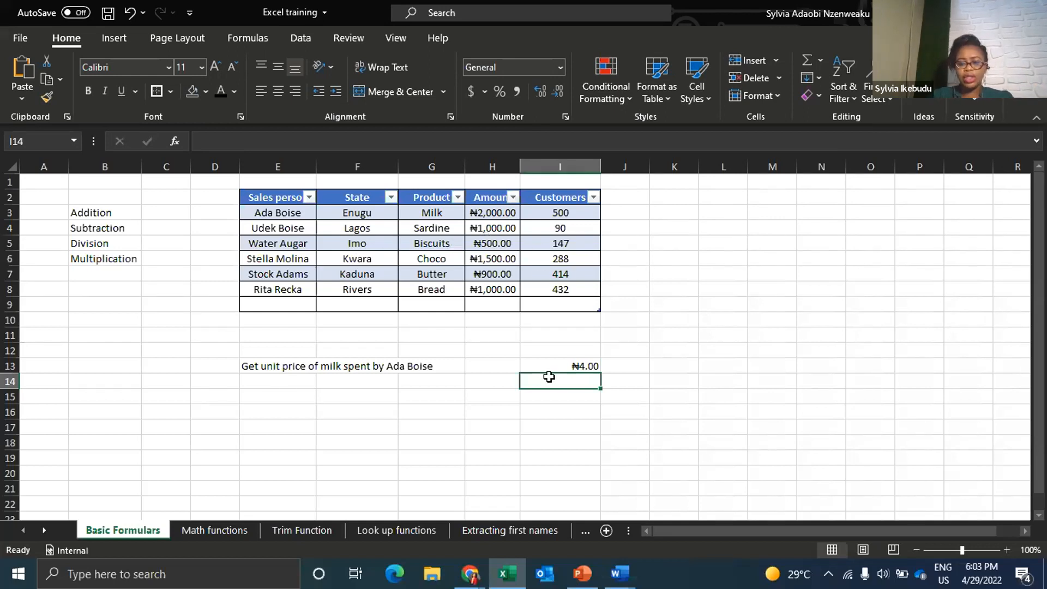
text(=)
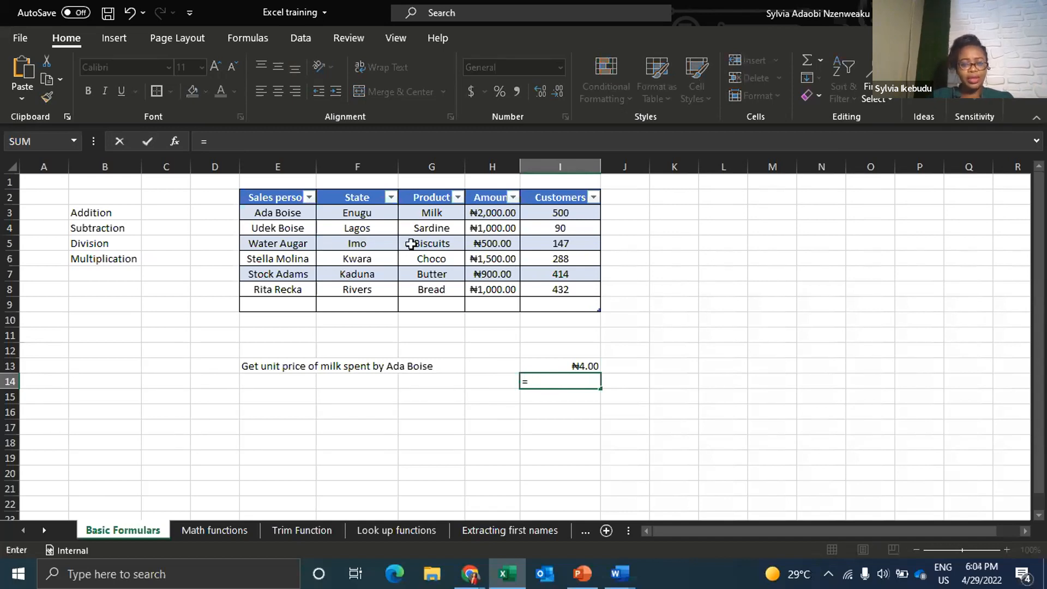
click(482, 243)
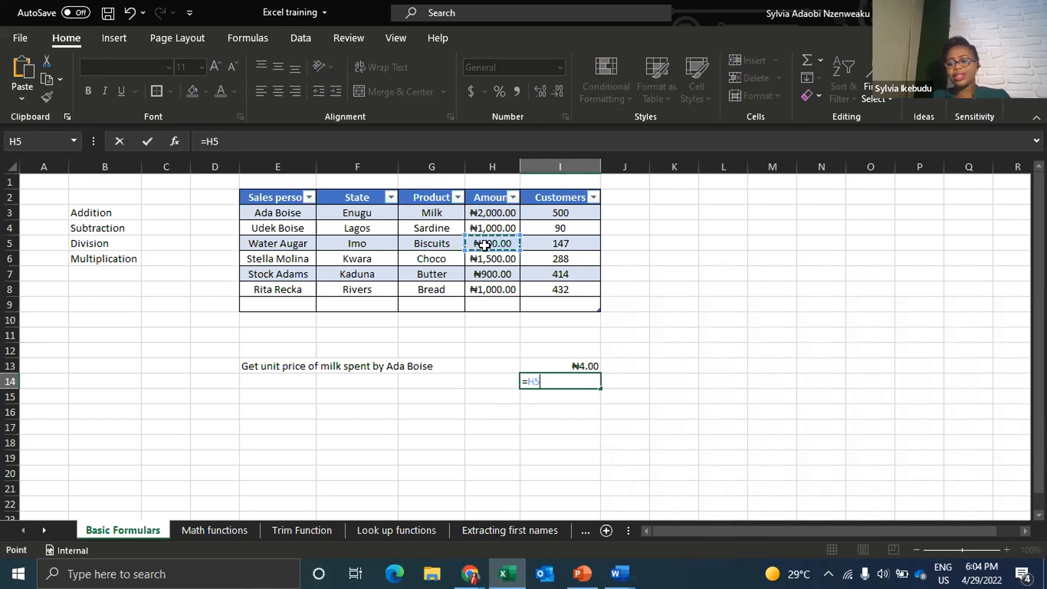
key(BackSpace)
key(BackSpace)
key(BackSpace)
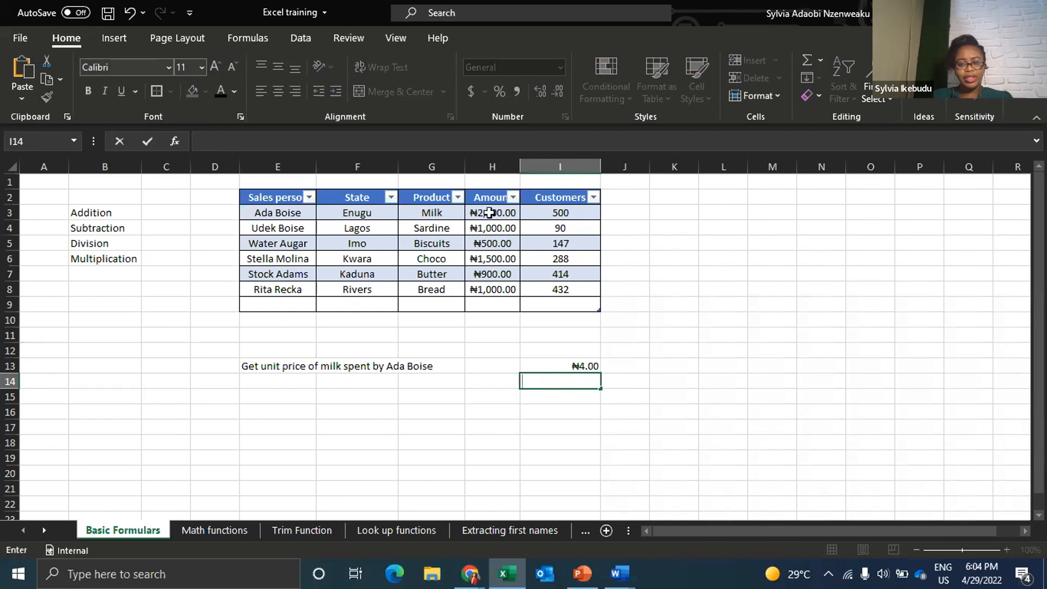
click(497, 196)
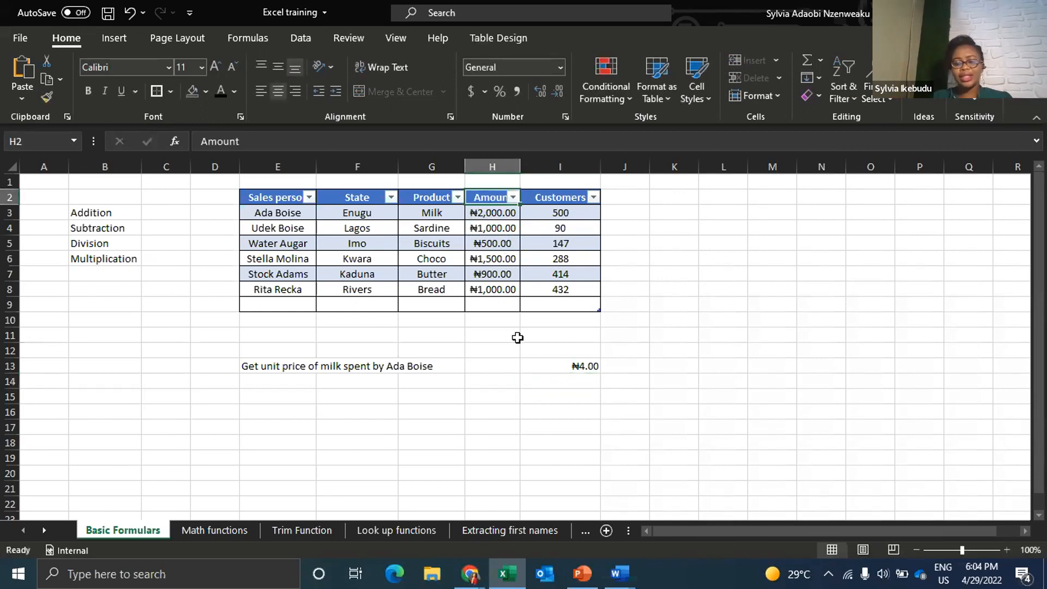
In cell I14, multiply the customers of the Butter row by its amount with =I7*H7
click(564, 385)
text(=)
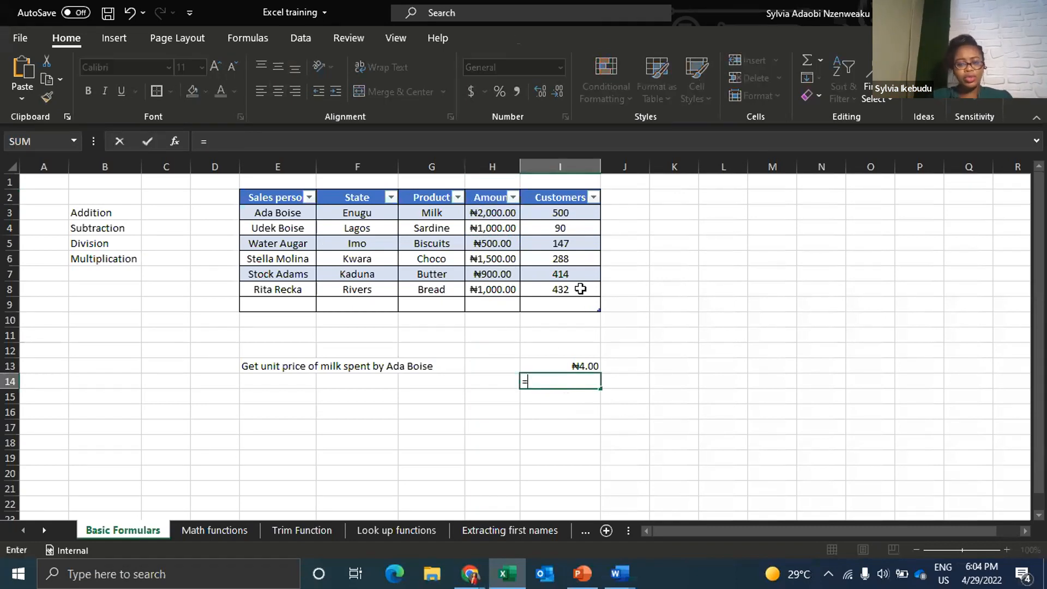
click(576, 278)
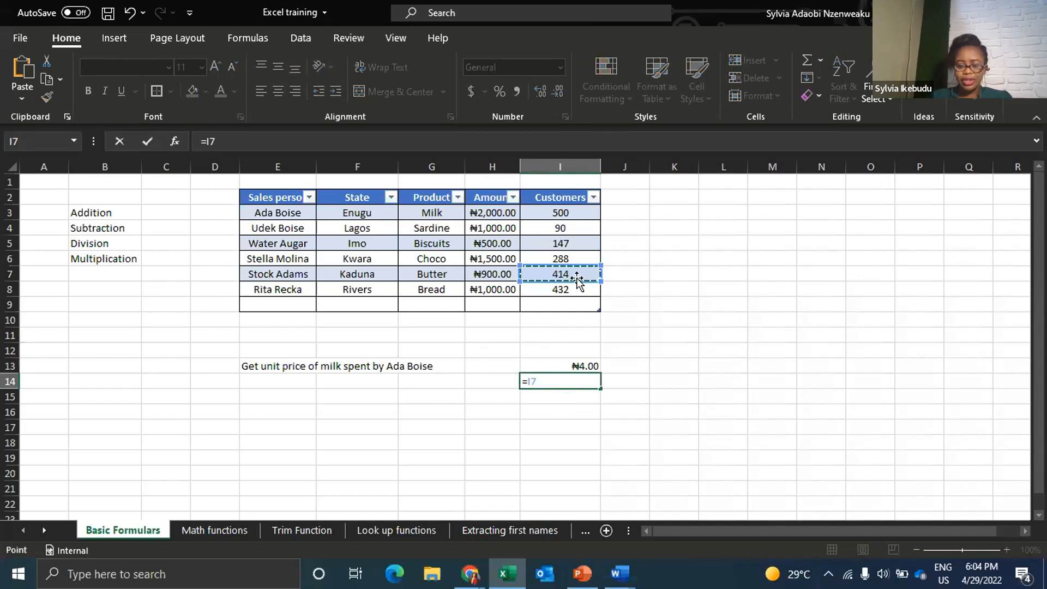
text(*)
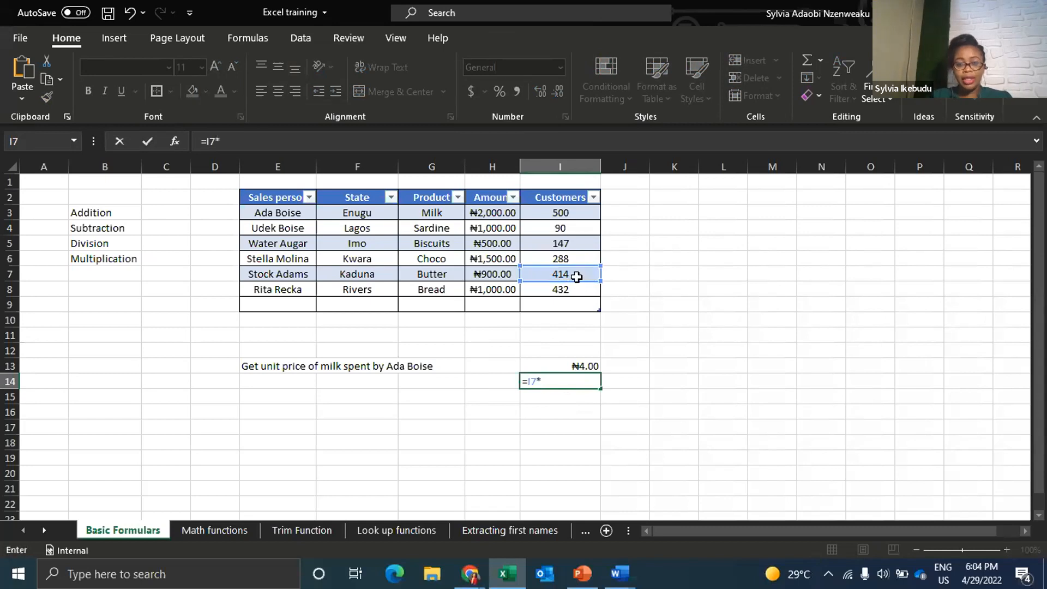
click(504, 275)
key(Return)
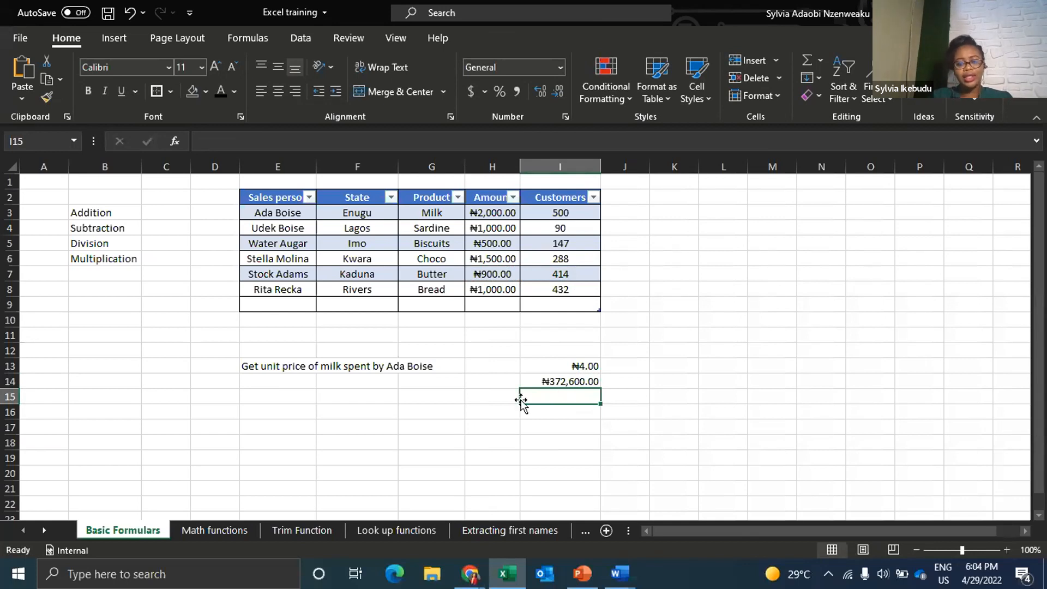
In cell I15, subtract the Sardine amount from the Milk amount with =H3-H4, and check the entered formula
click(734, 240)
click(548, 397)
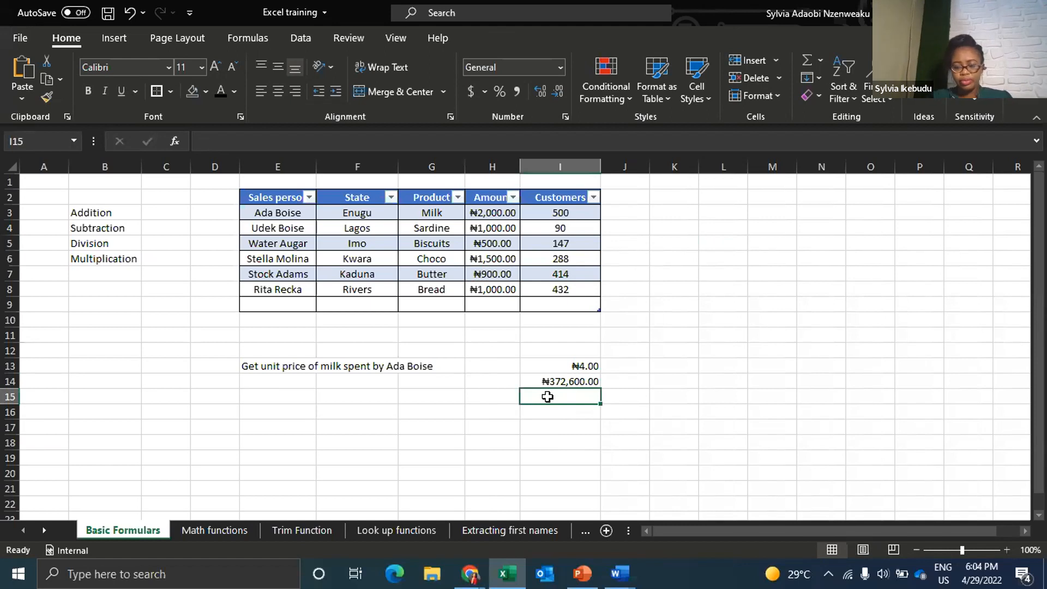
text(=)
click(495, 211)
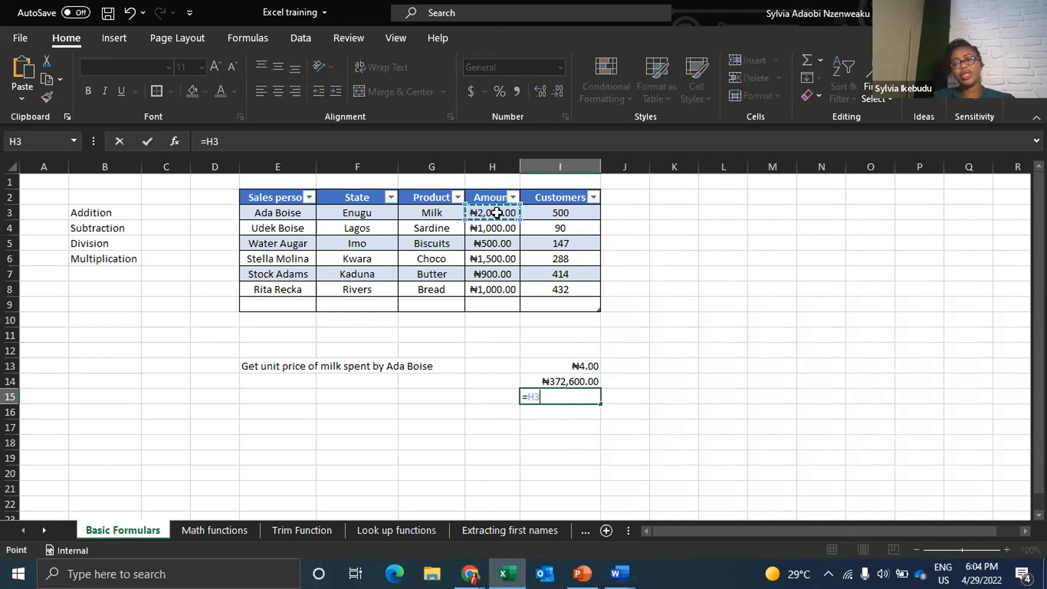
text(-)
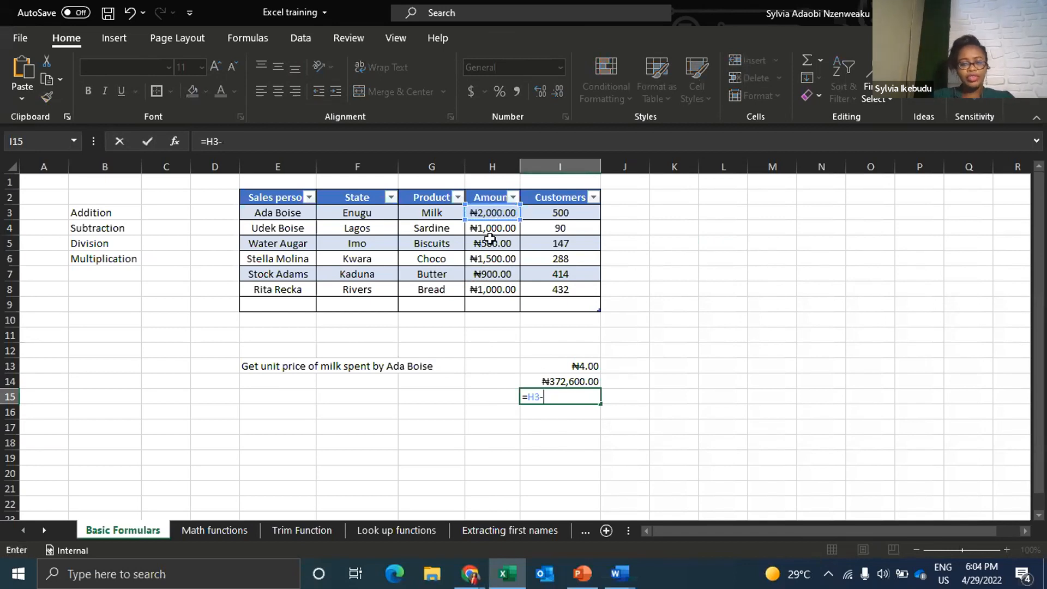
click(493, 231)
key(Return)
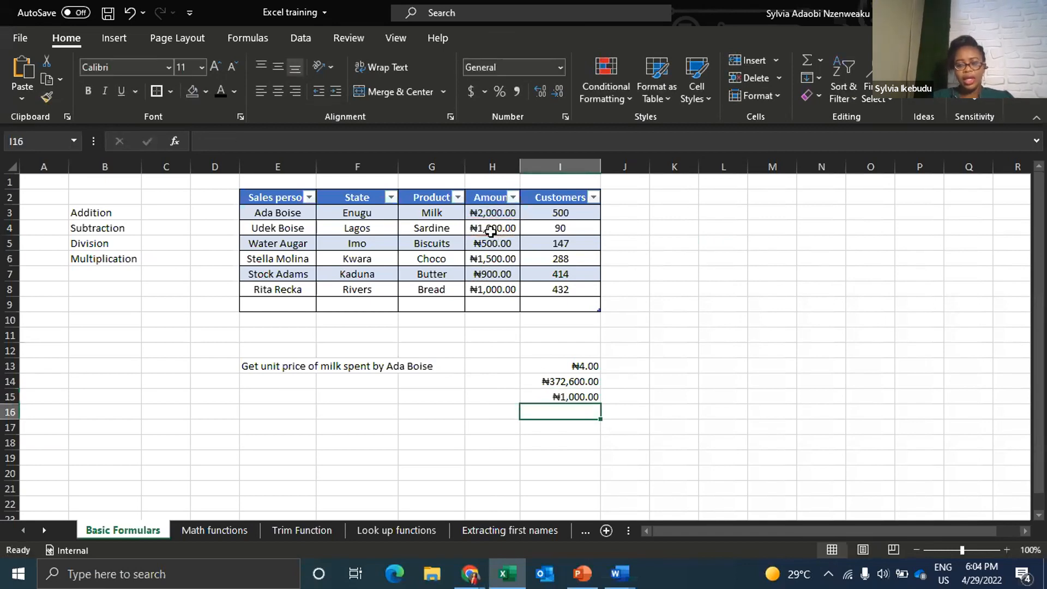
click(570, 397)
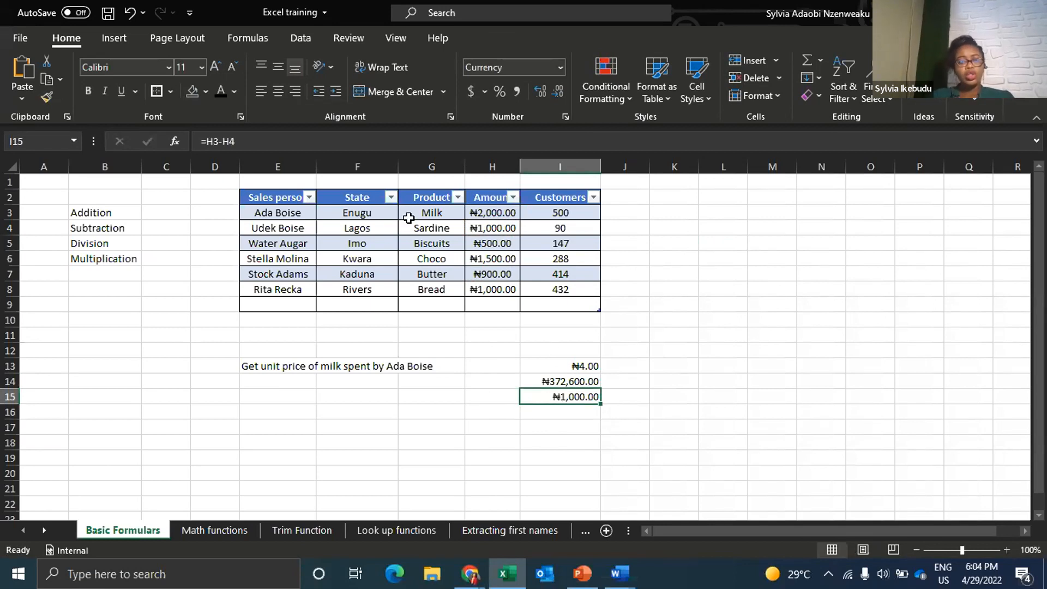
Examine the sheet's lettered columns and numbered rows, highlighting column A and rows 3, 6 and 10 in turn
click(325, 384)
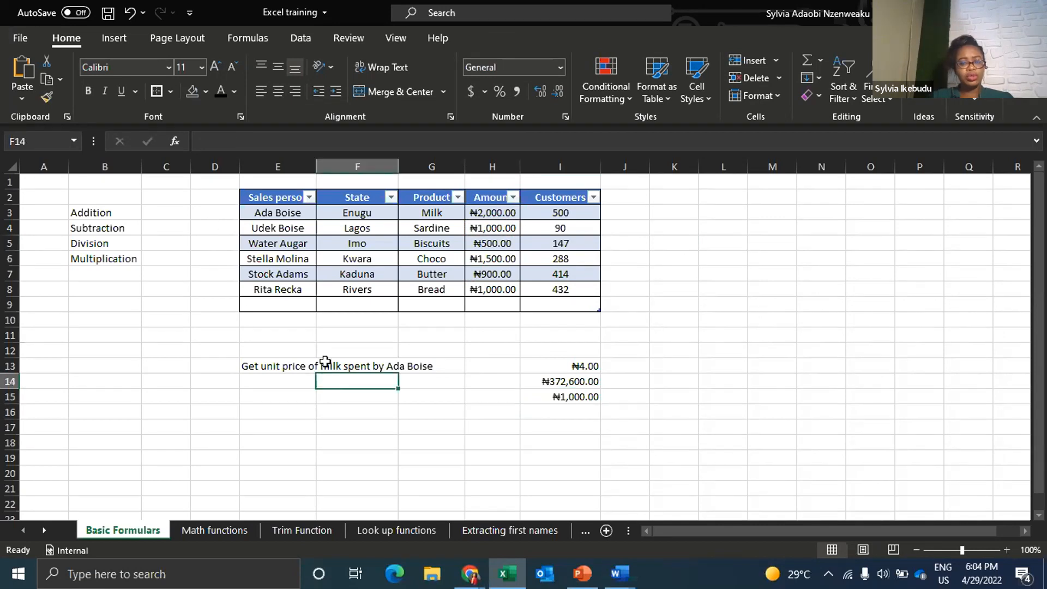
click(285, 201)
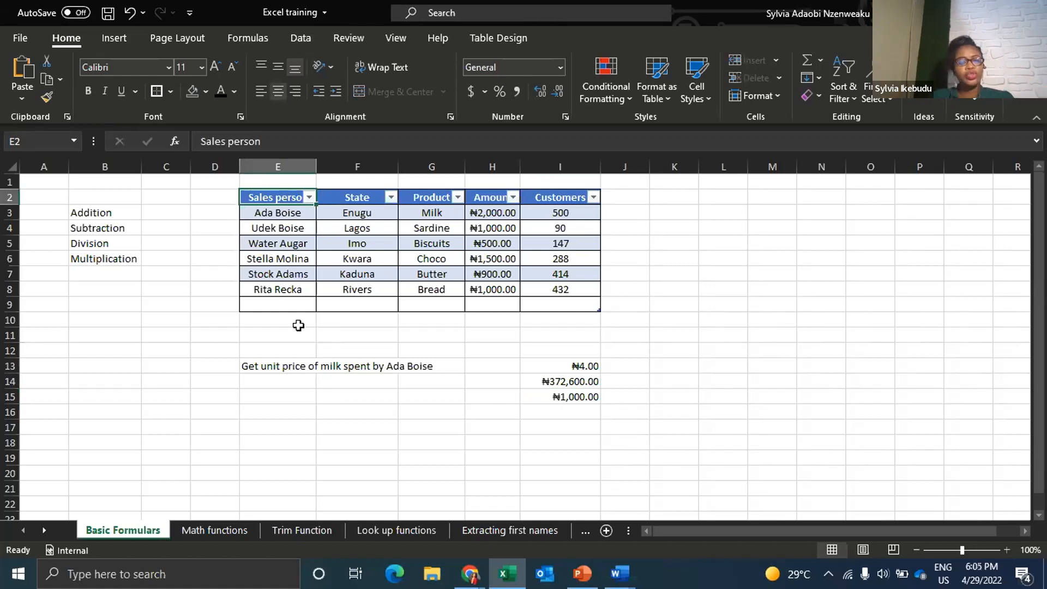
drag(59, 184, 67, 299)
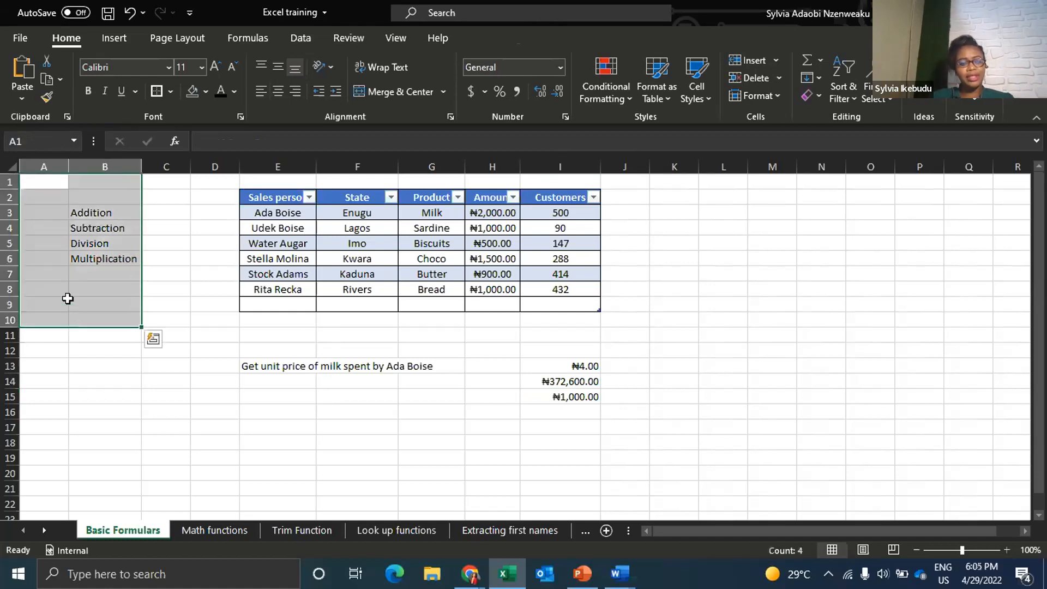
click(54, 167)
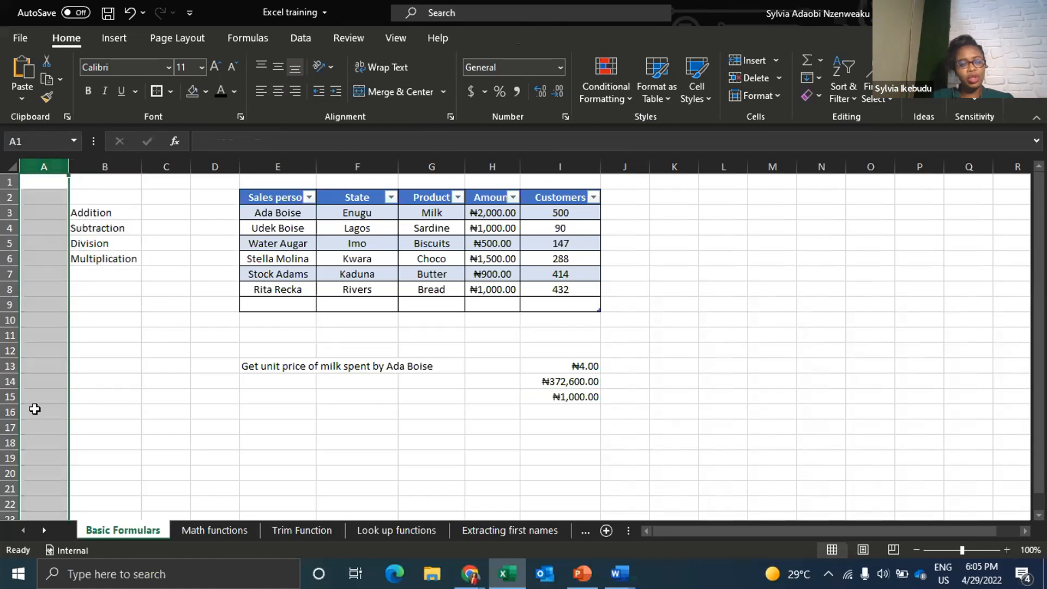
click(9, 212)
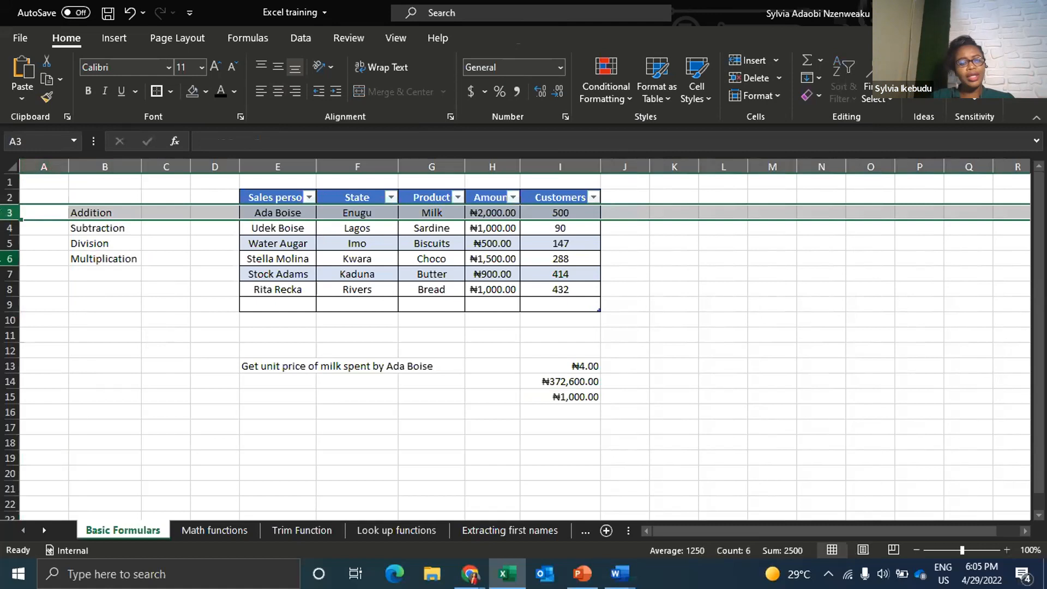
click(9, 259)
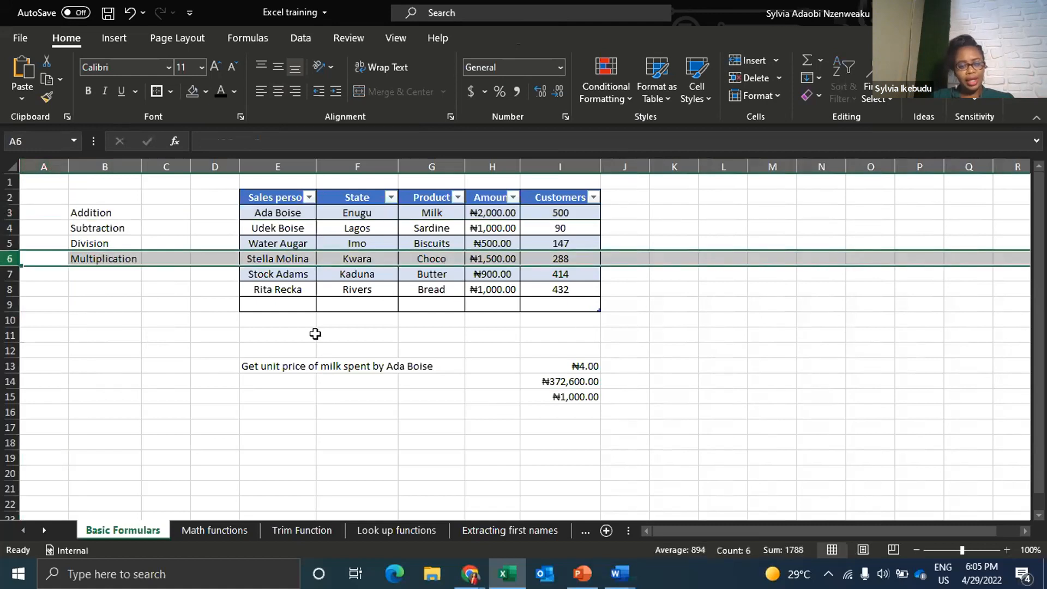
click(9, 319)
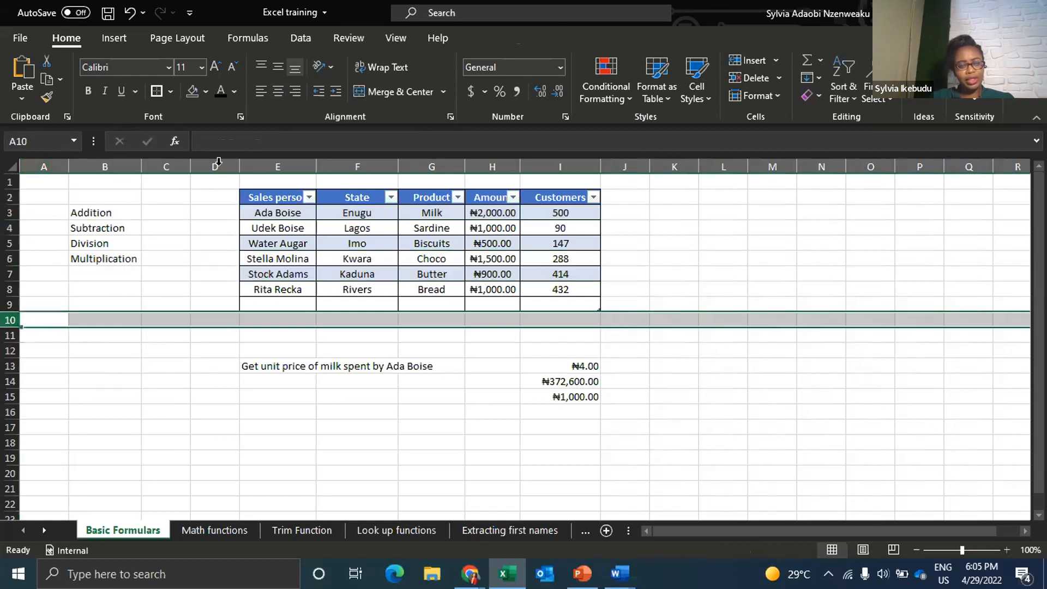
click(860, 256)
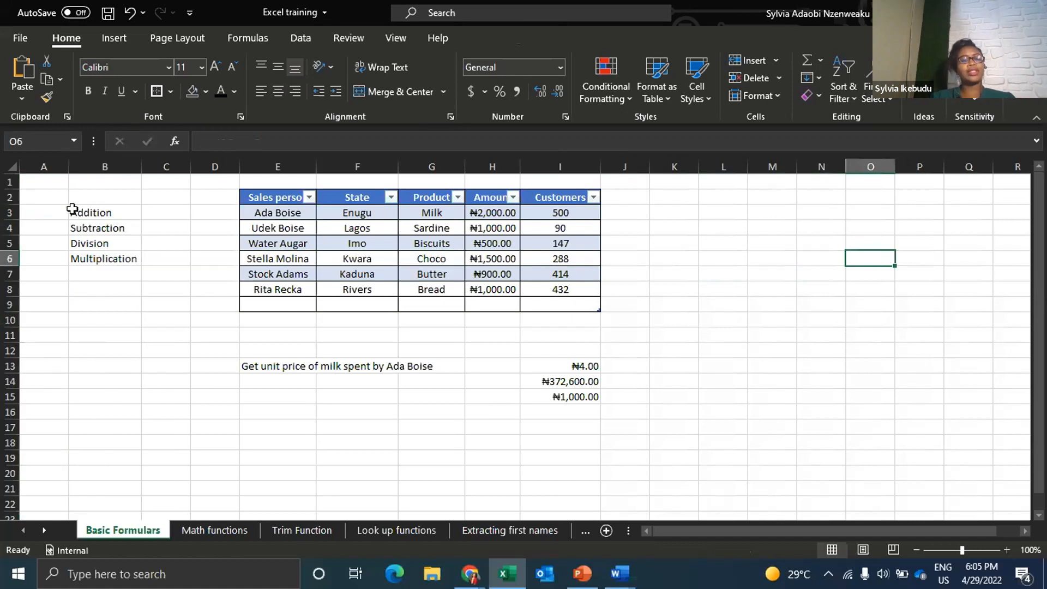
Check how column letter and row number form a cell's address, using cells B2, B1, A1 and B8
click(90, 197)
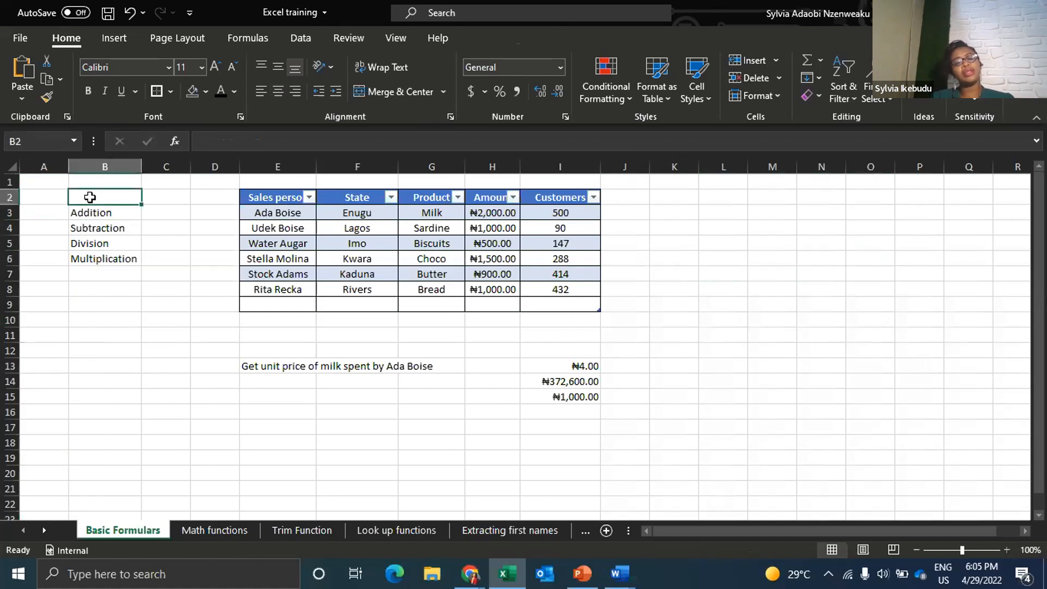
click(104, 182)
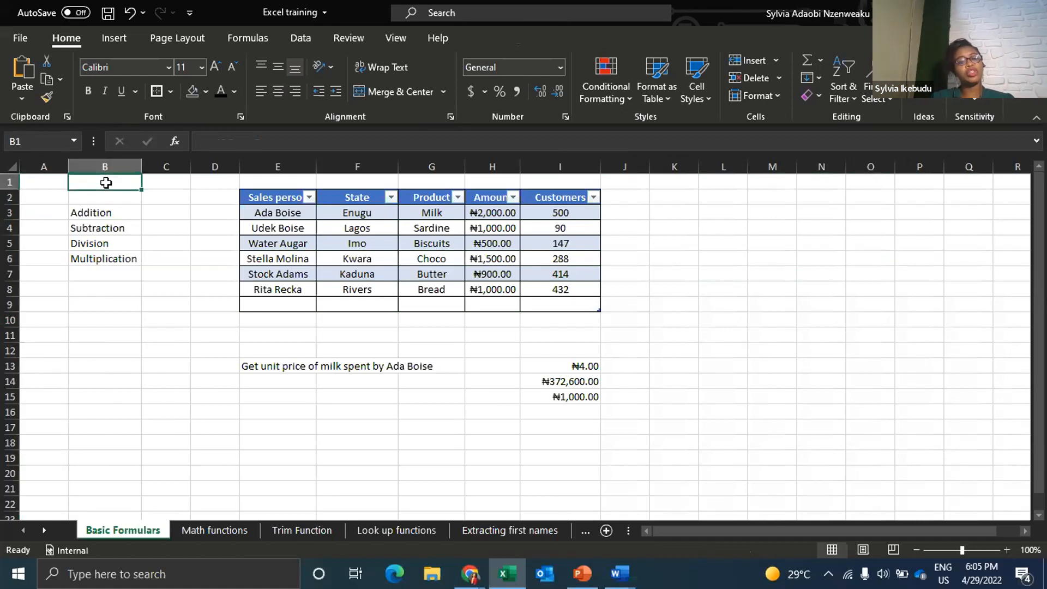
click(53, 186)
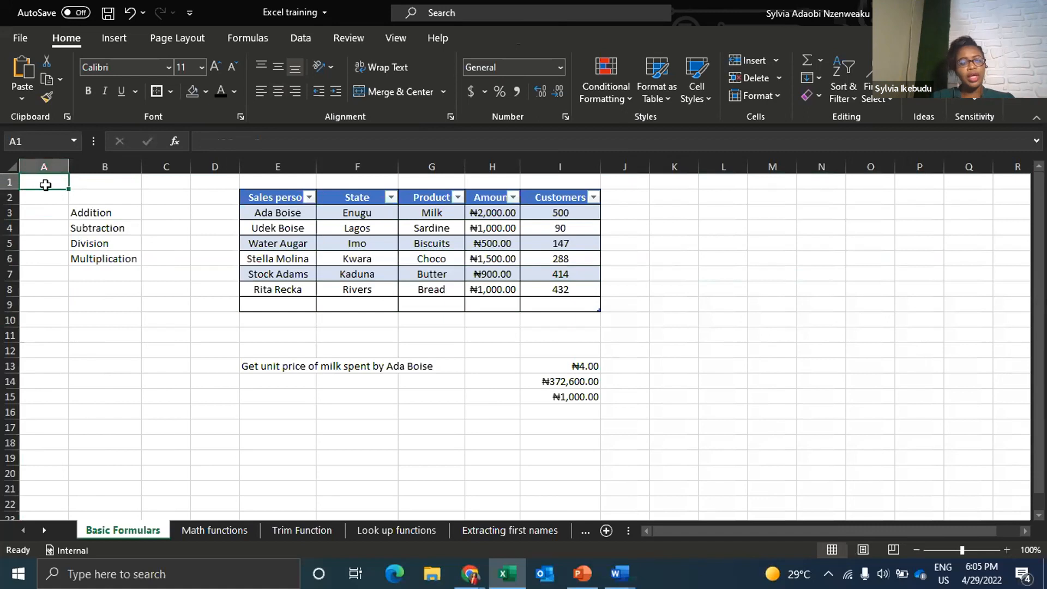
click(93, 184)
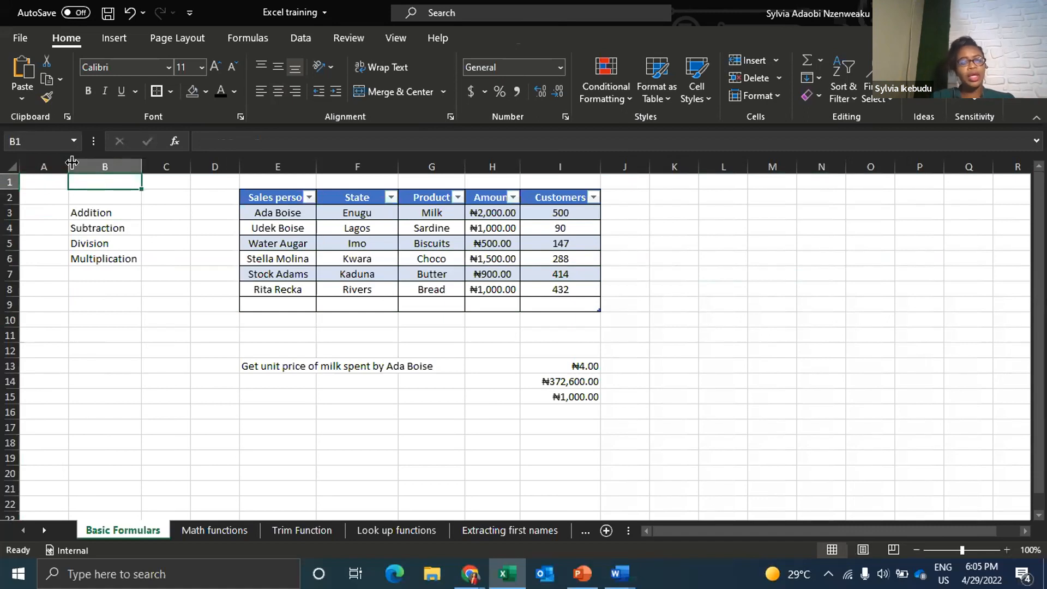
click(69, 289)
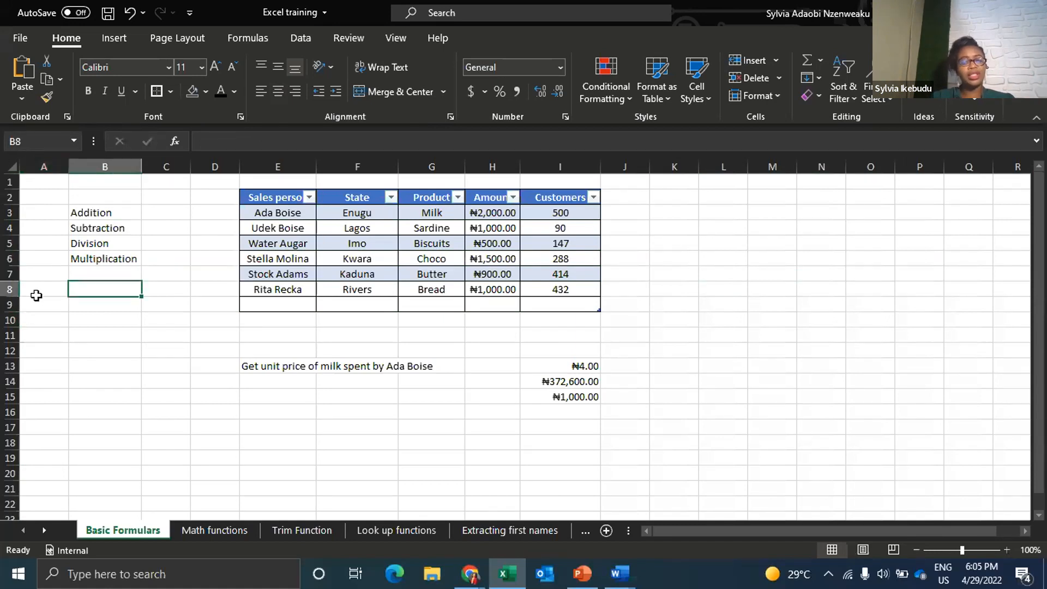
click(33, 141)
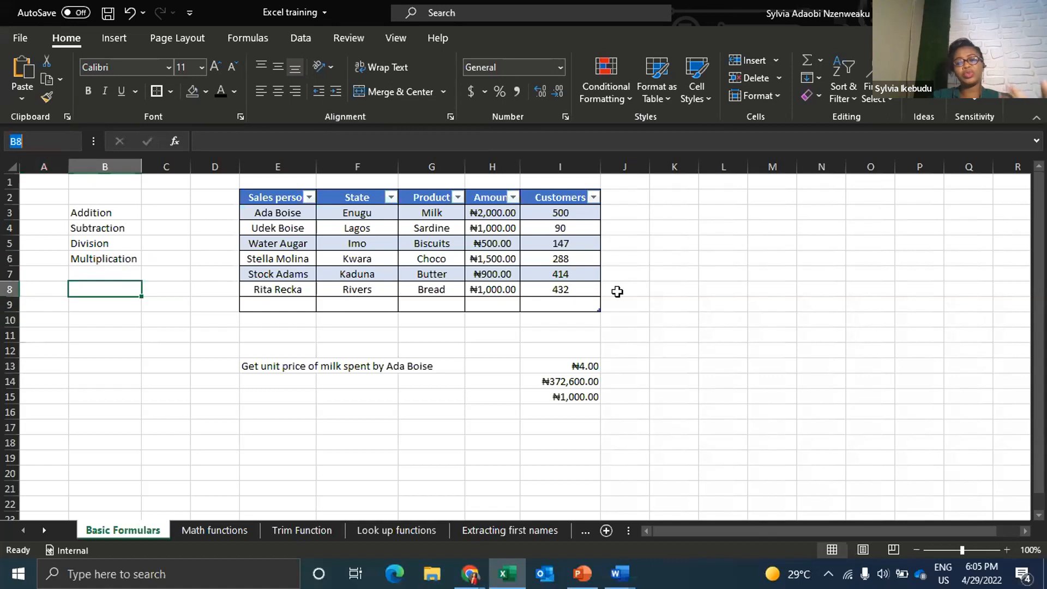
click(715, 291)
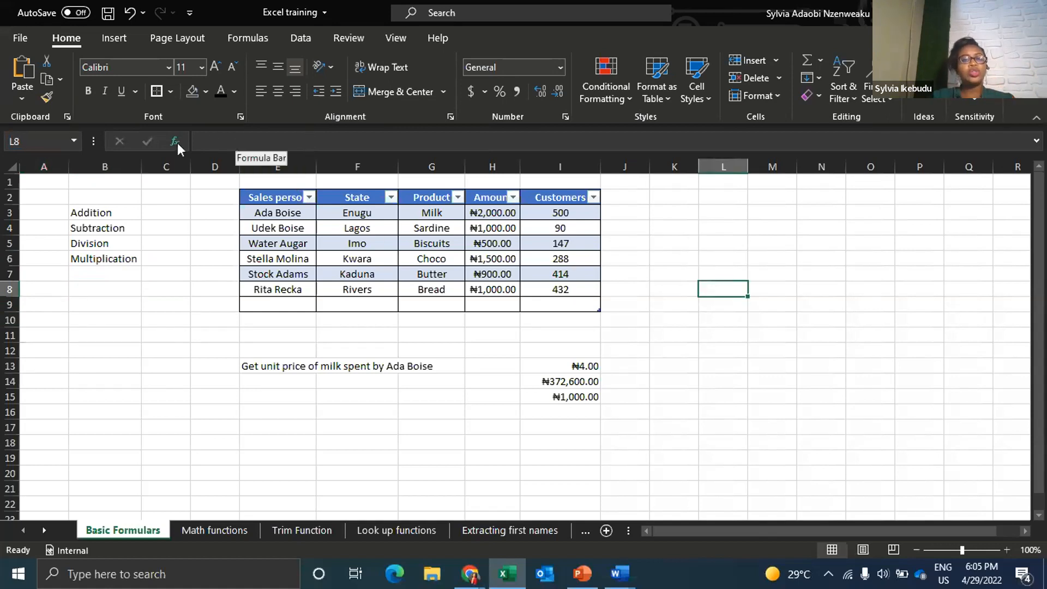
Review the division, subtraction and multiplication formulas behind the results in cells I13 to I15
click(254, 146)
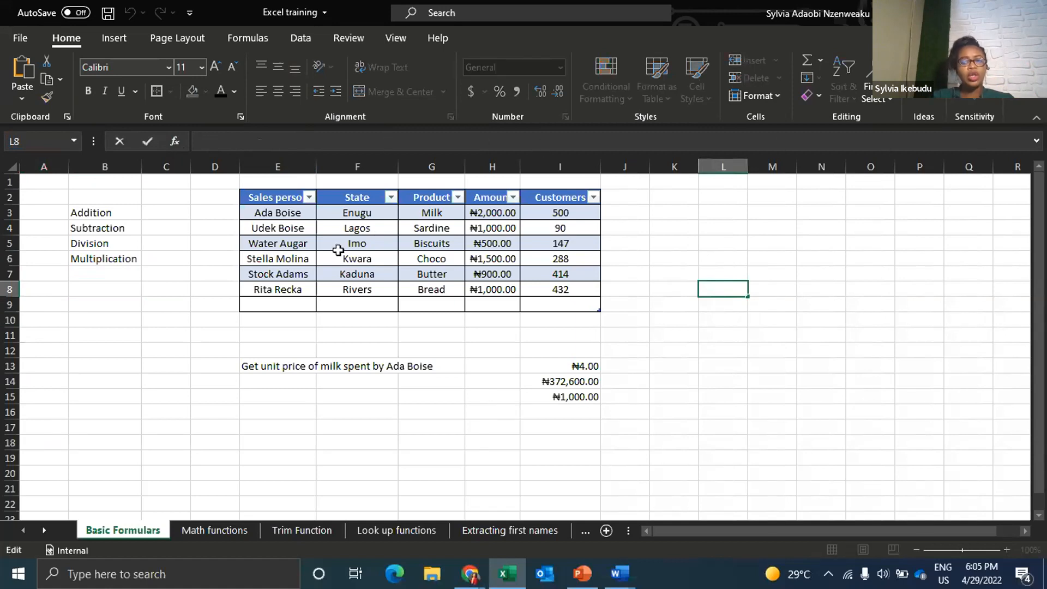
click(562, 365)
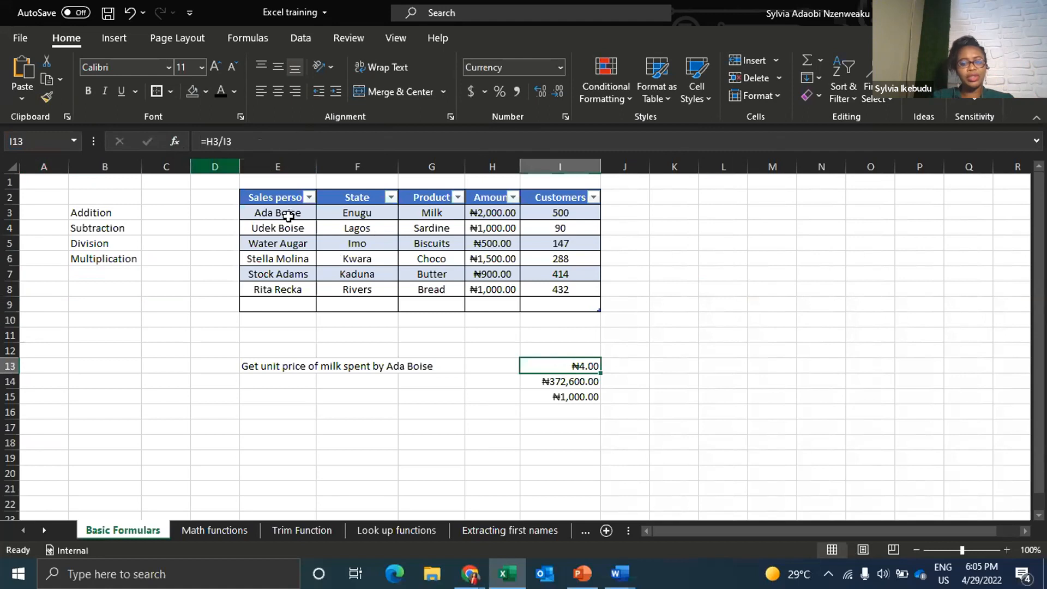
click(562, 397)
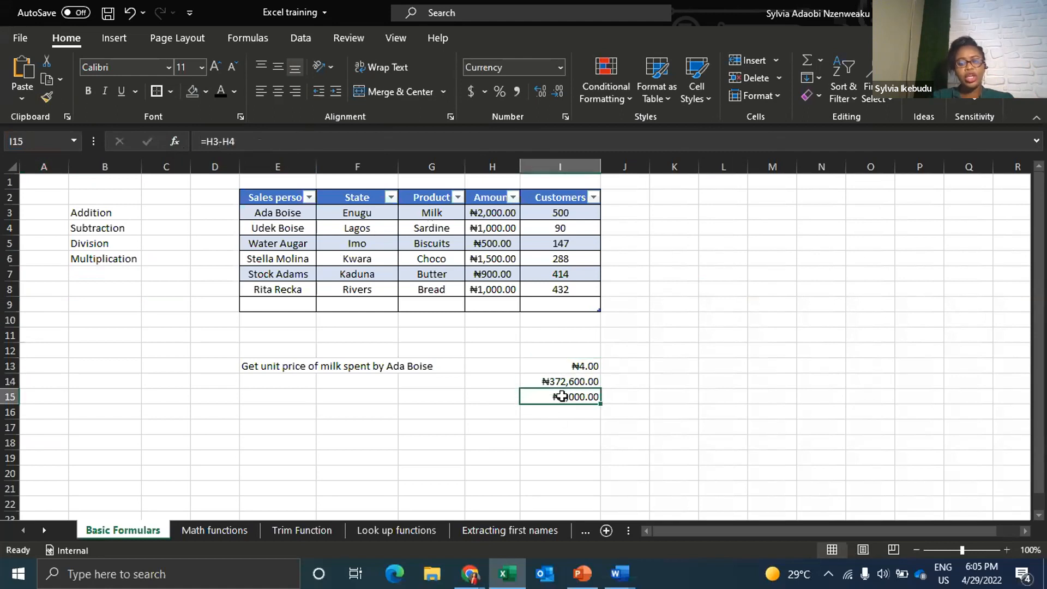
click(567, 381)
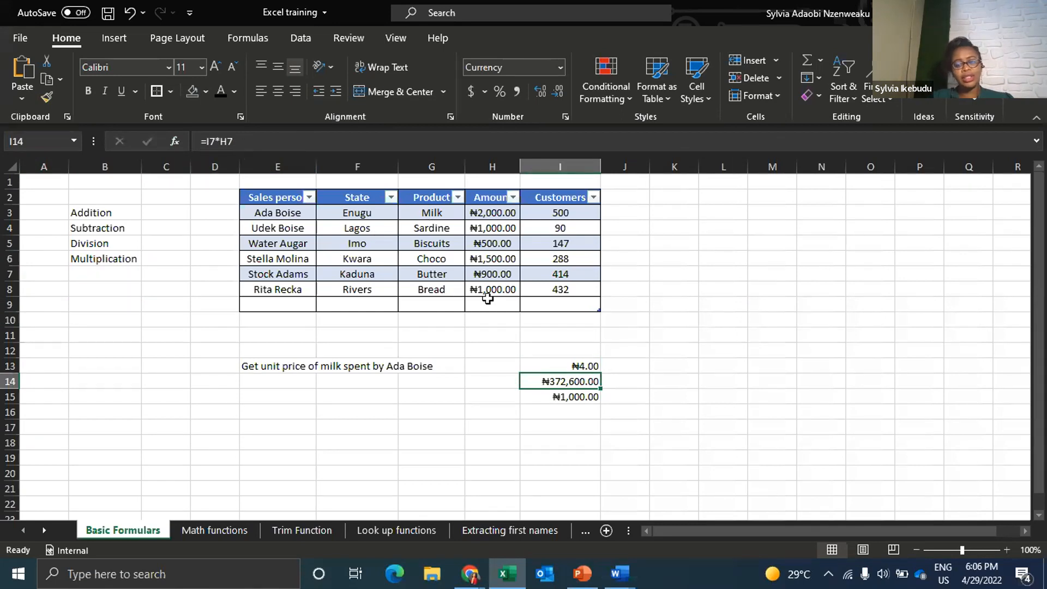
click(577, 364)
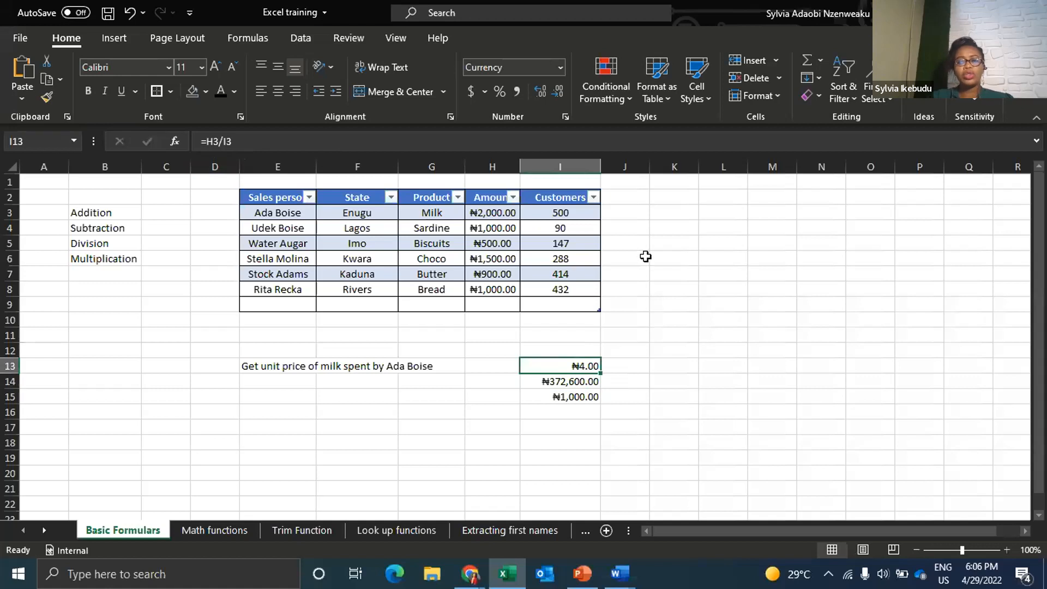
click(679, 262)
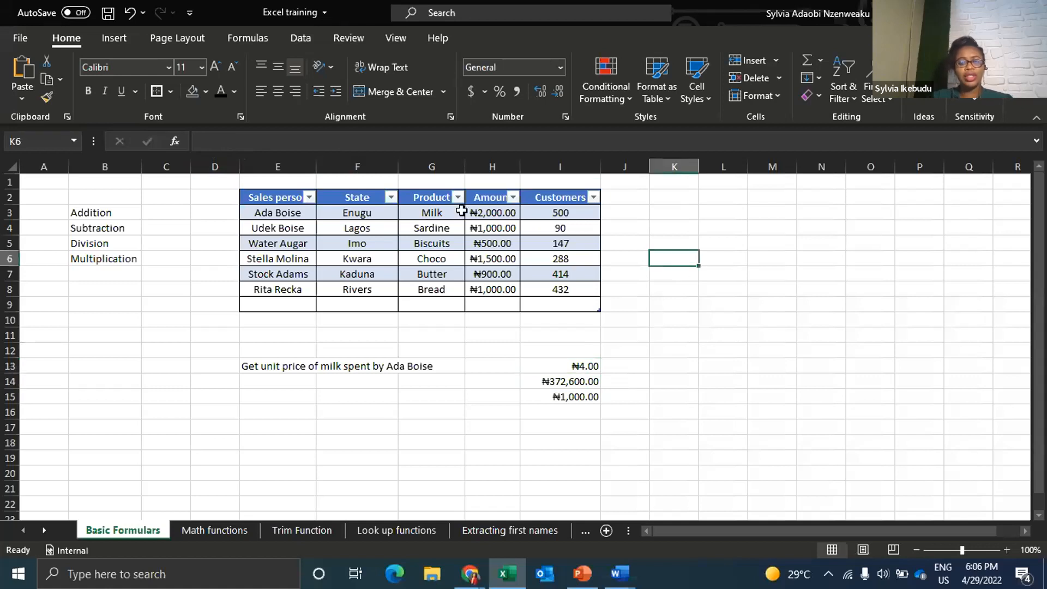
click(298, 143)
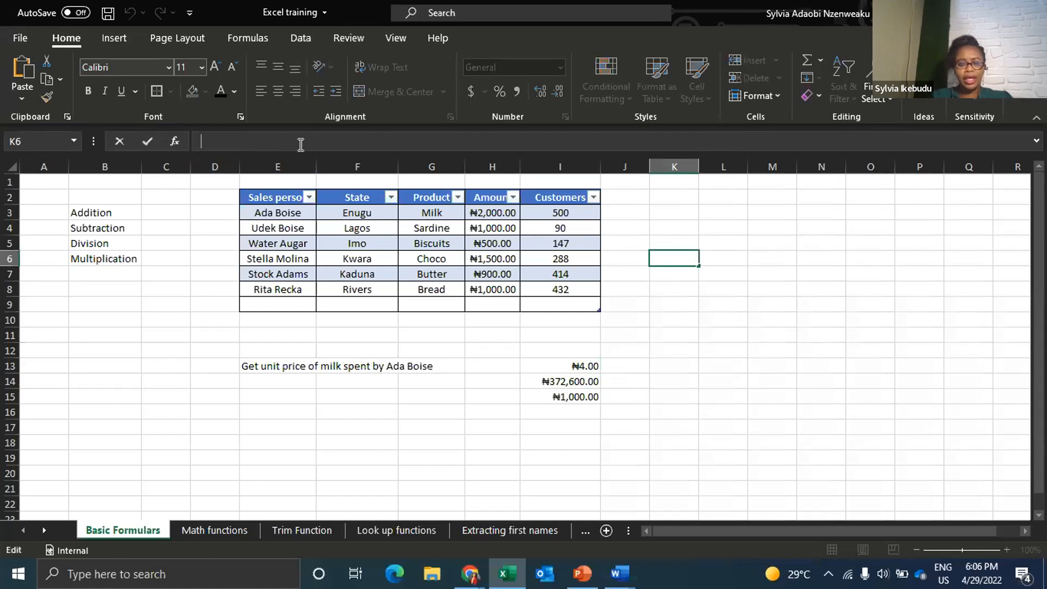
text(=)
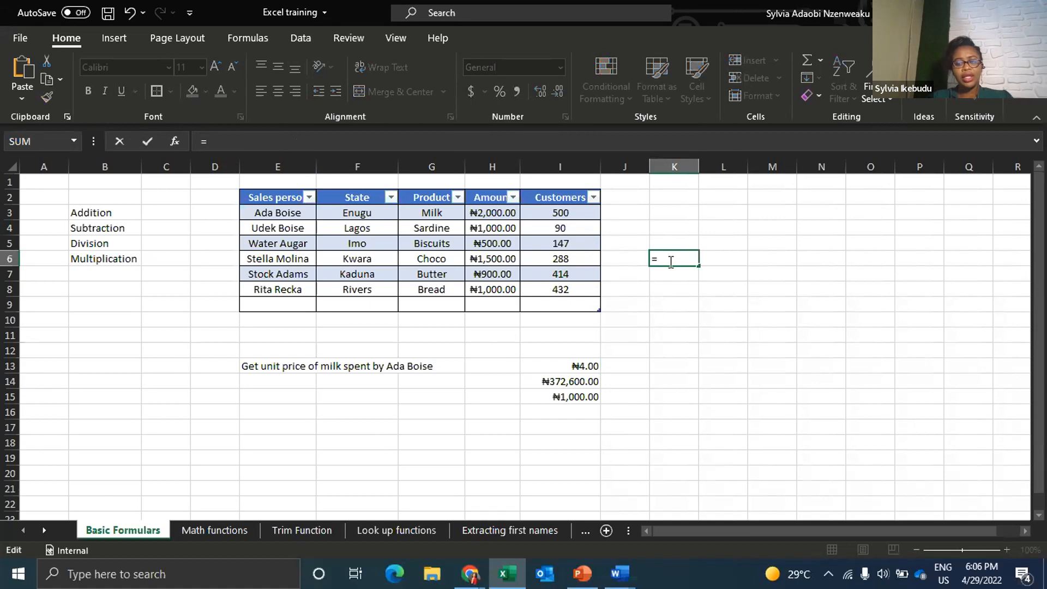
key(BackSpace)
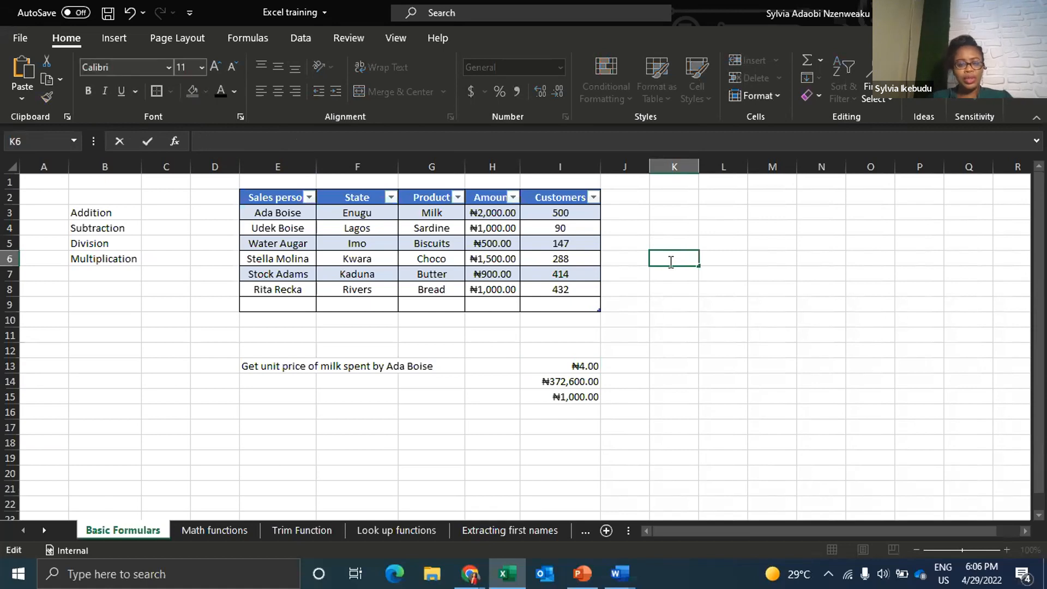
click(783, 353)
click(171, 211)
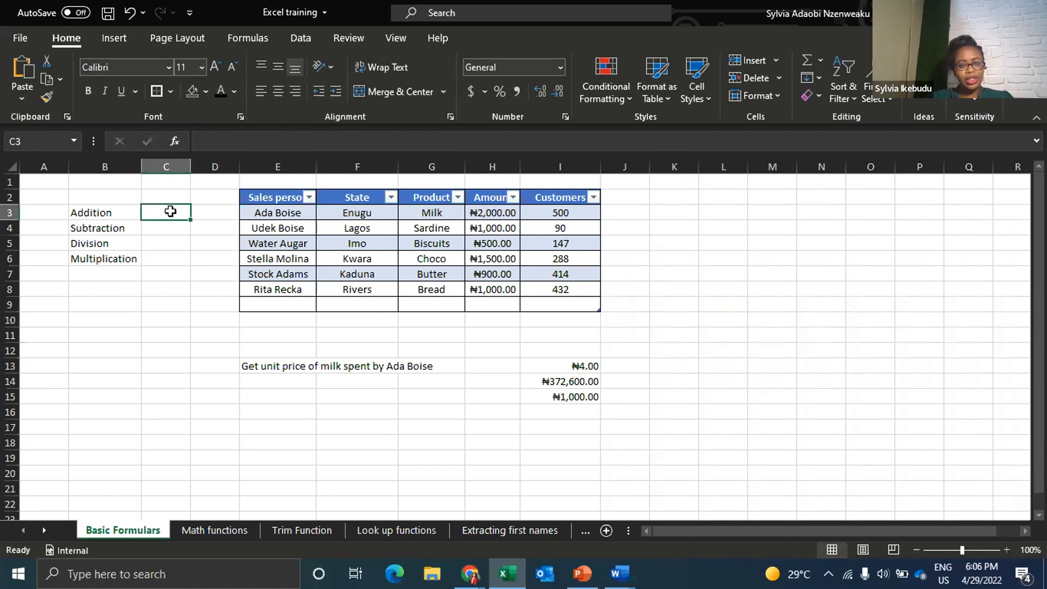
click(80, 215)
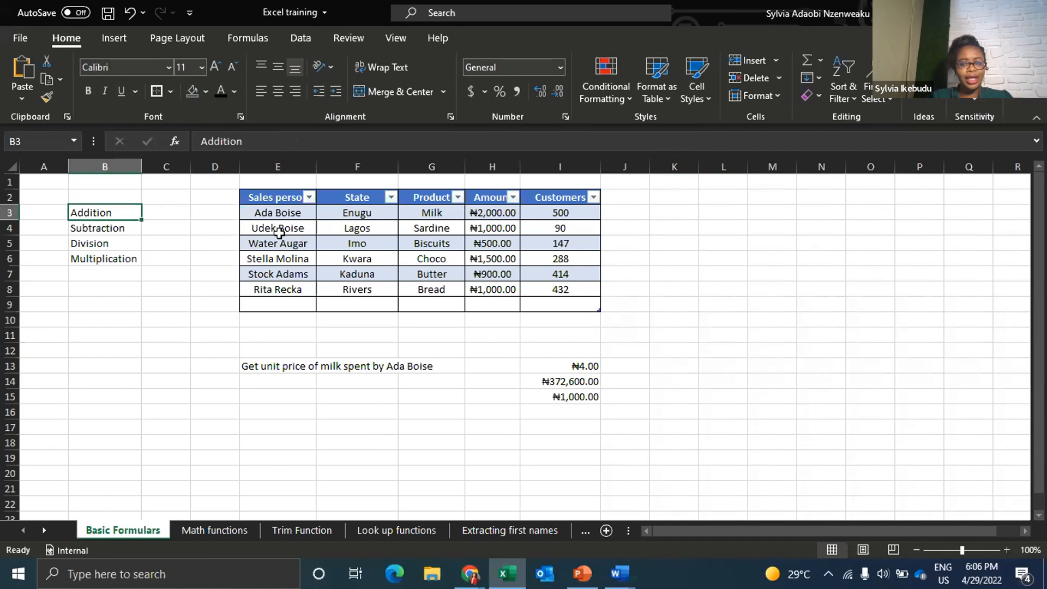
click(172, 213)
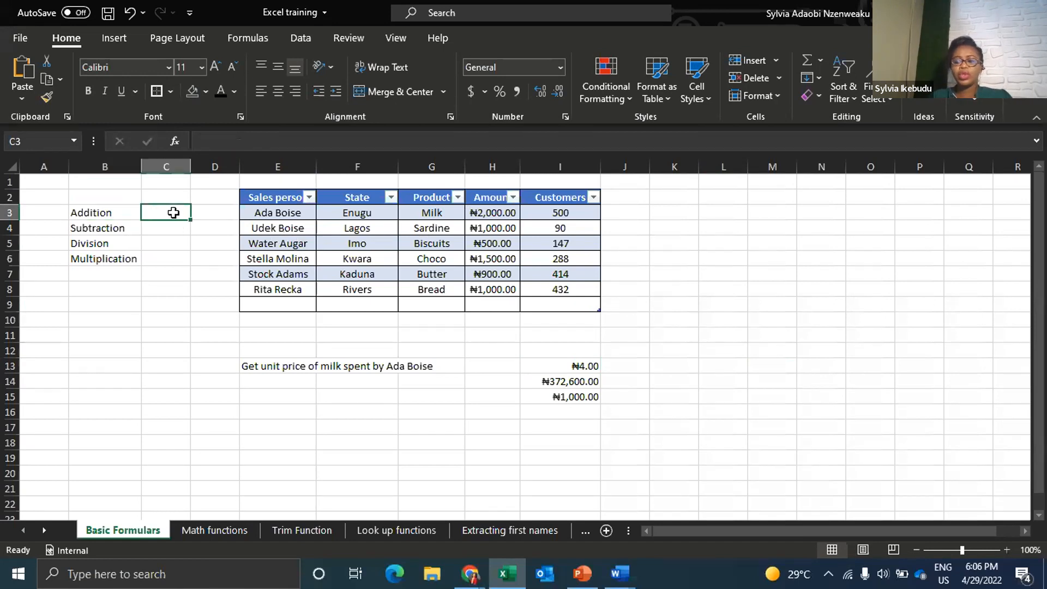
text(=)
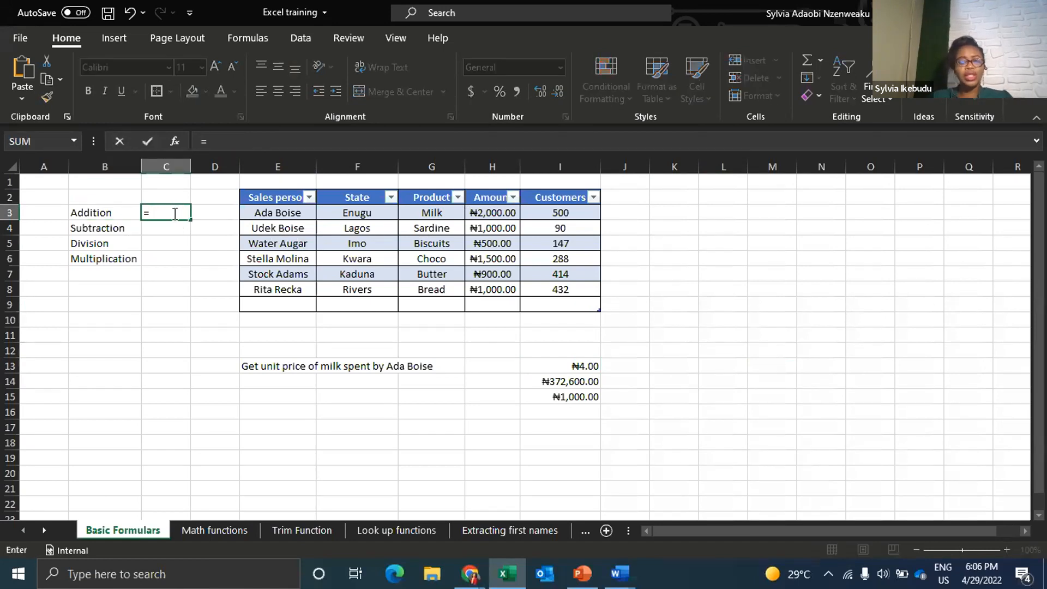
click(480, 219)
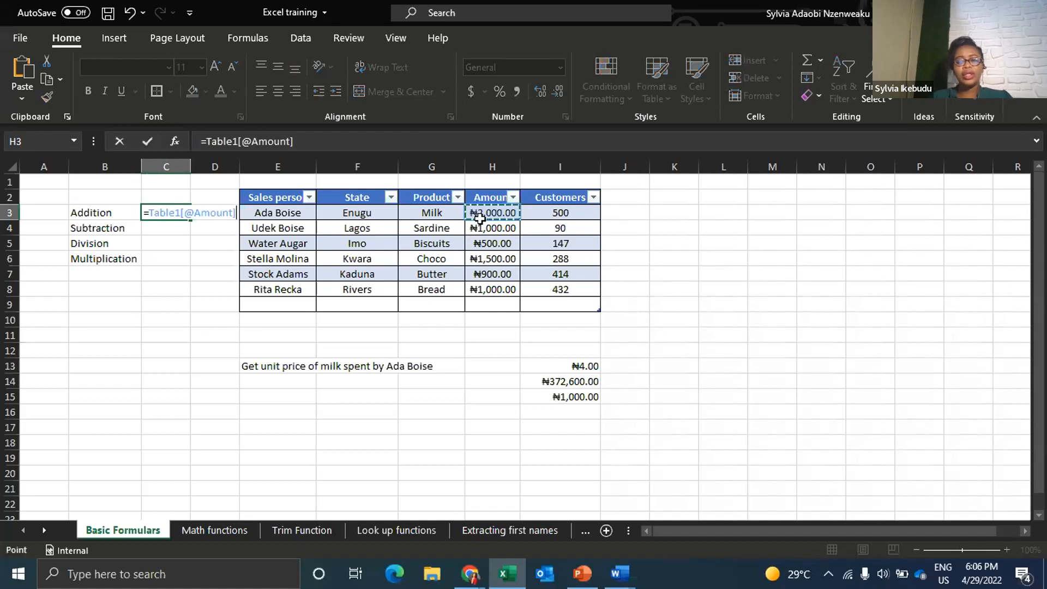
click(357, 146)
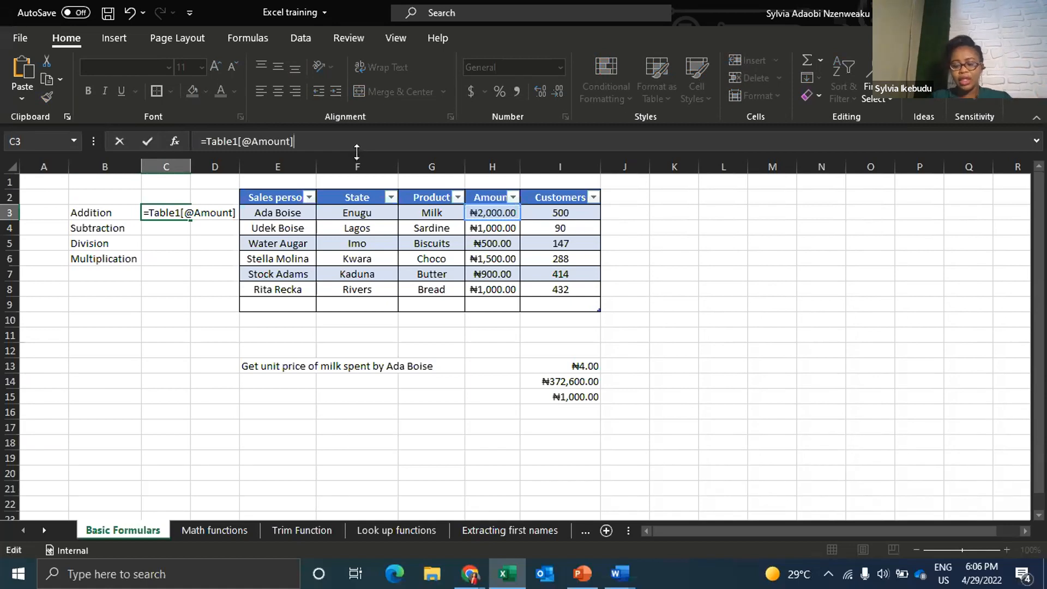
text(+)
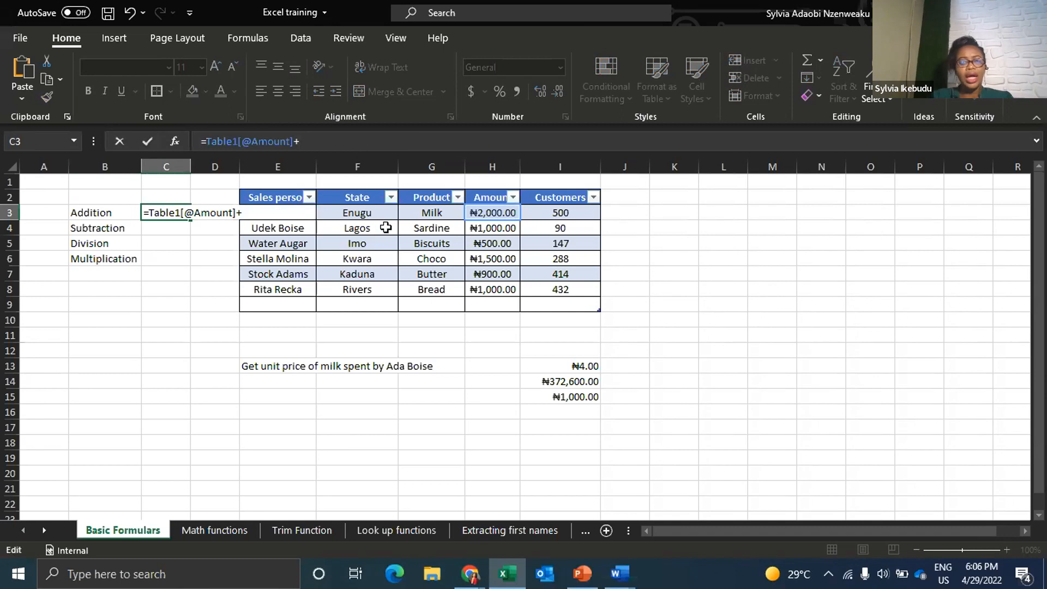
click(509, 228)
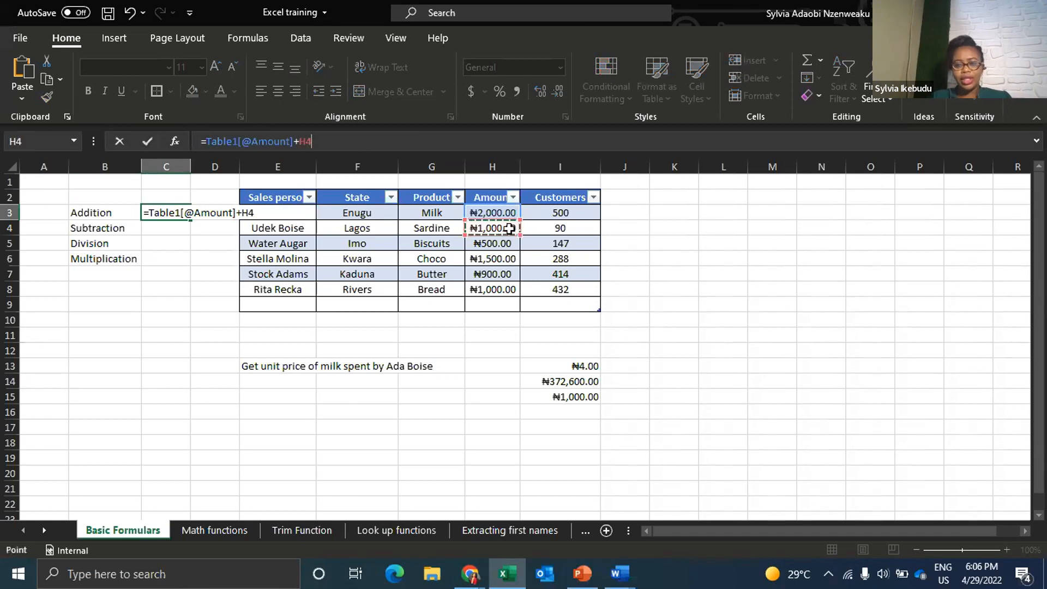
key(Return)
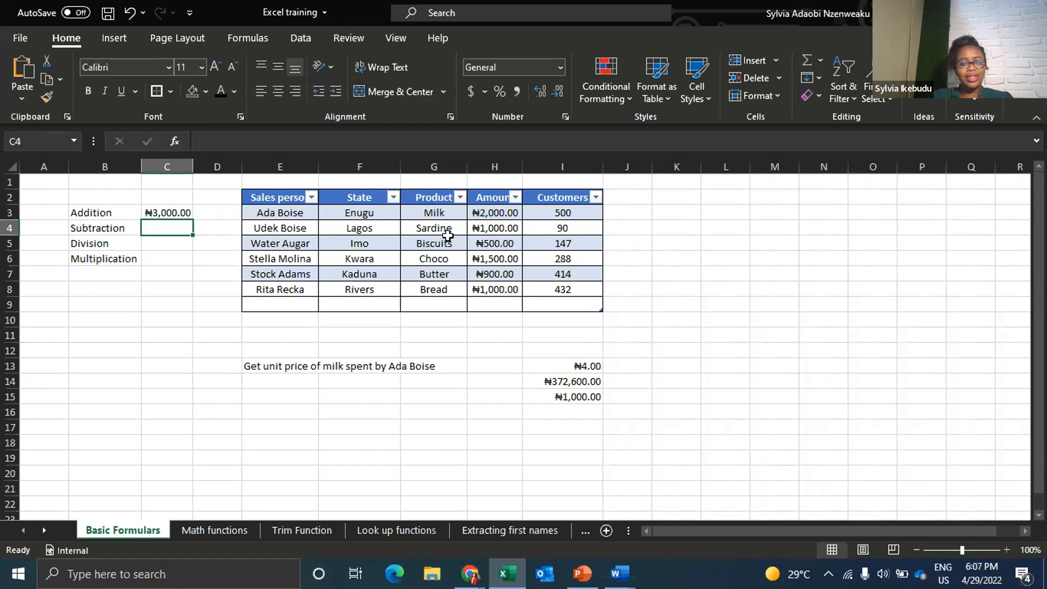
Trace the Milk amount's address through column H and row 3, and clear the addition formula from cell C3
click(494, 167)
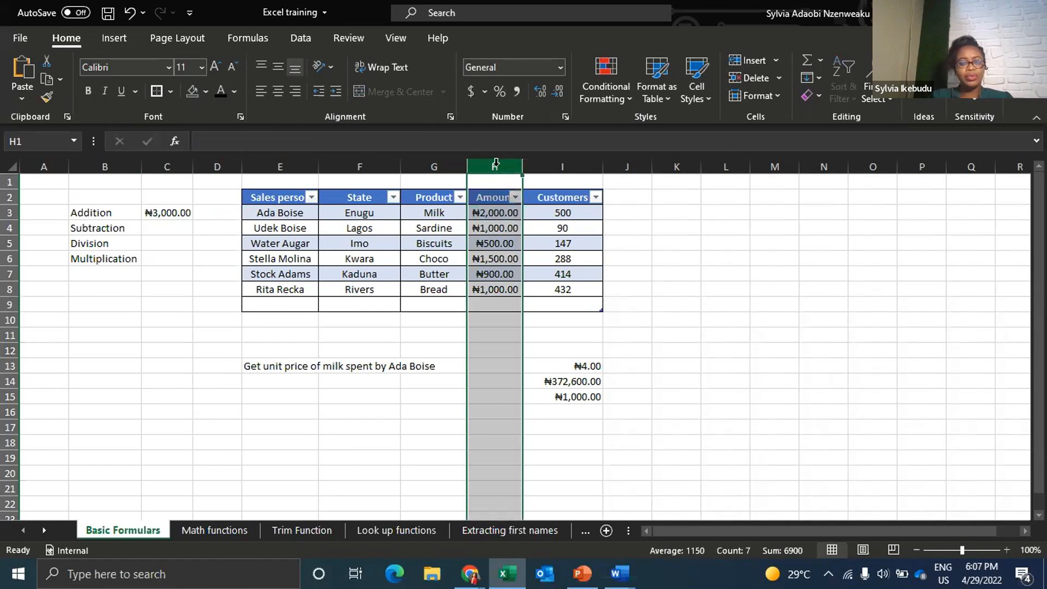
click(10, 213)
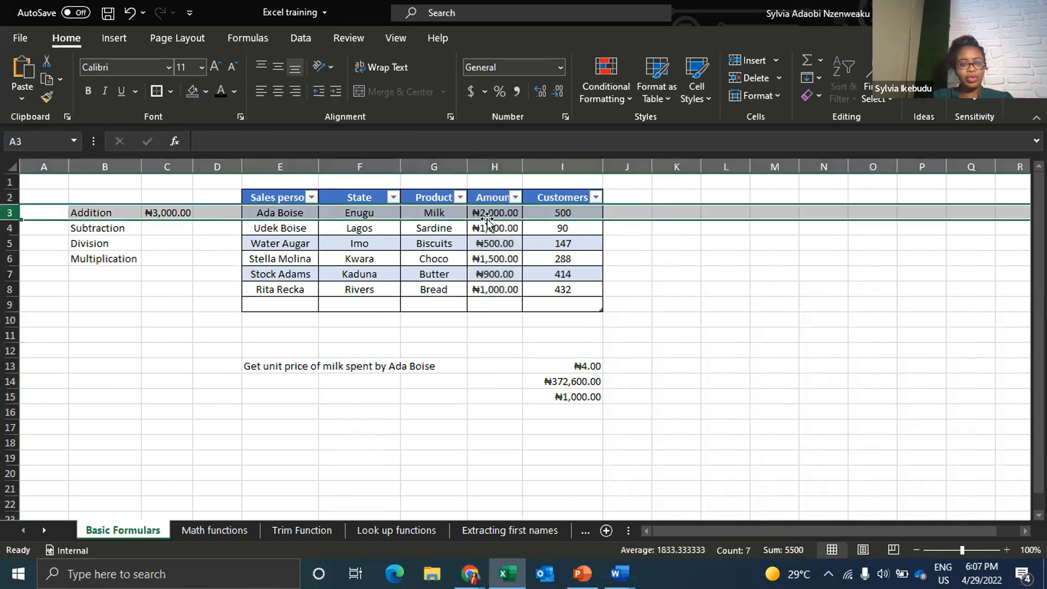
click(182, 226)
click(187, 210)
key(Delete)
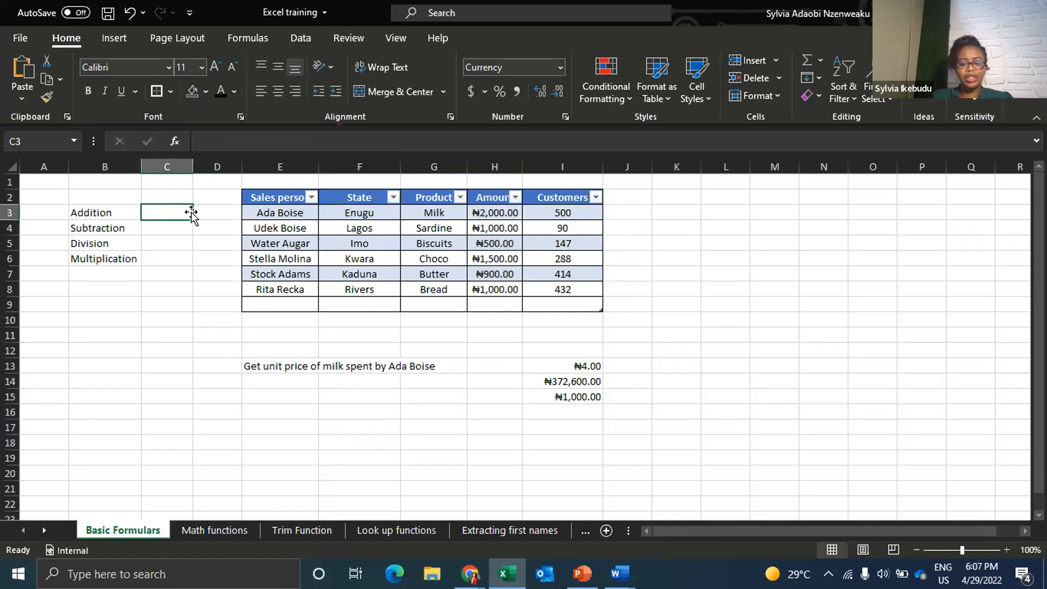
Begin an addition formula in cell C3 with the Milk amount's cell address, entering =H3+
text(=)
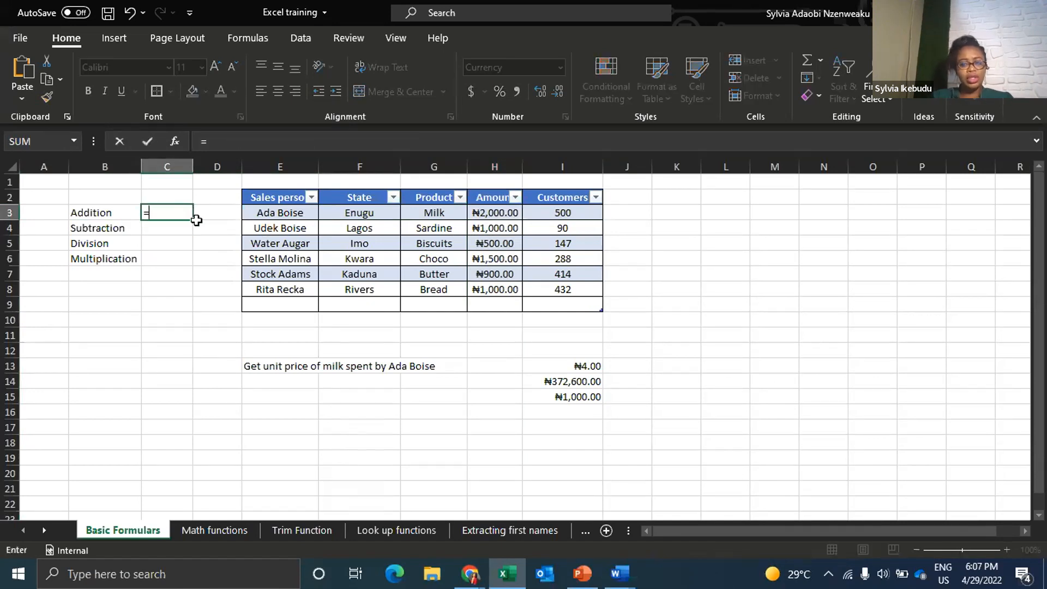
click(494, 160)
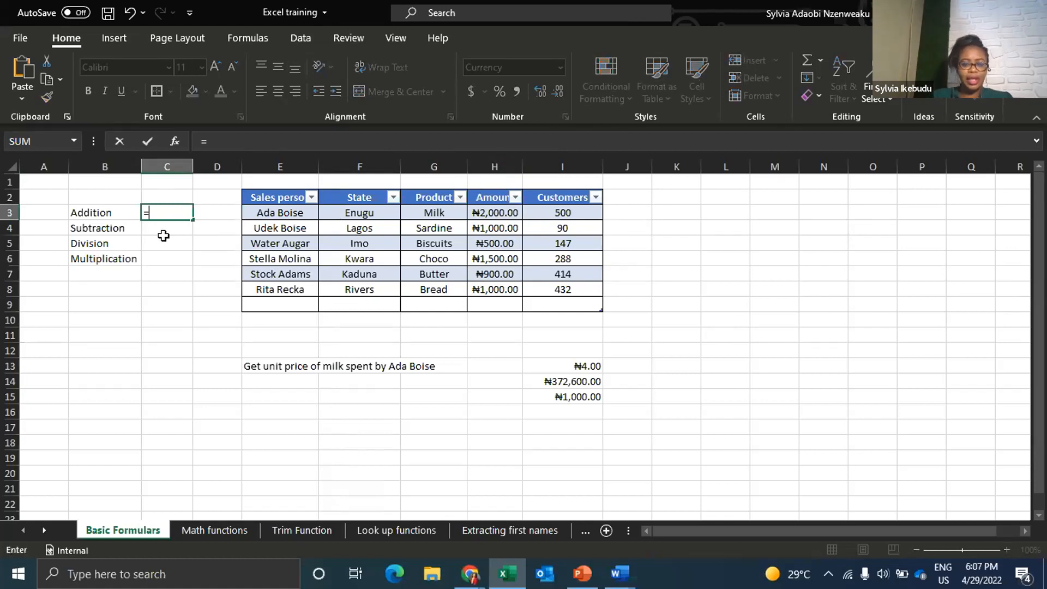
text(H)
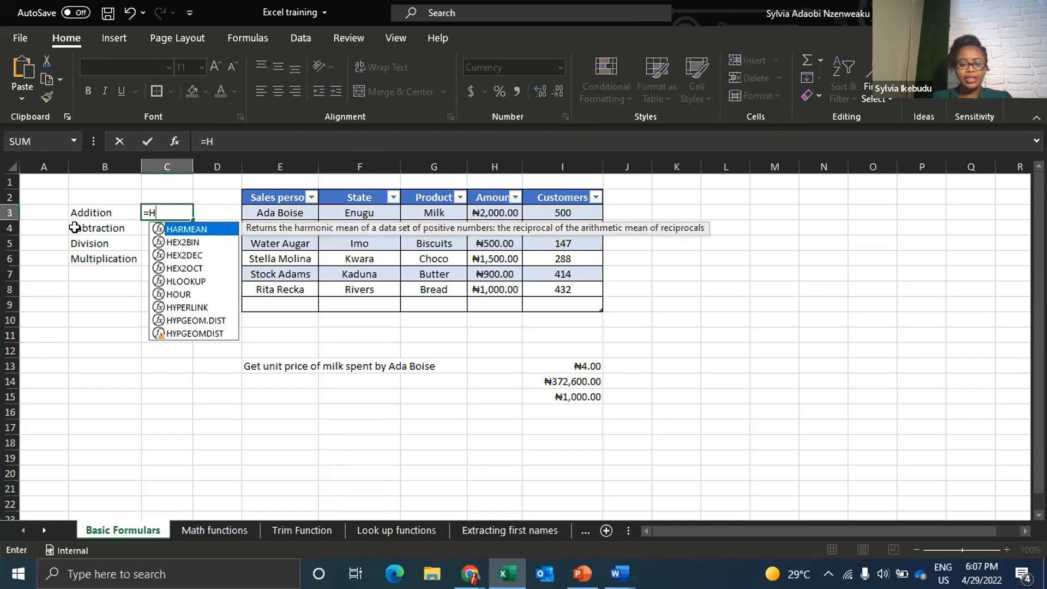
text(3+)
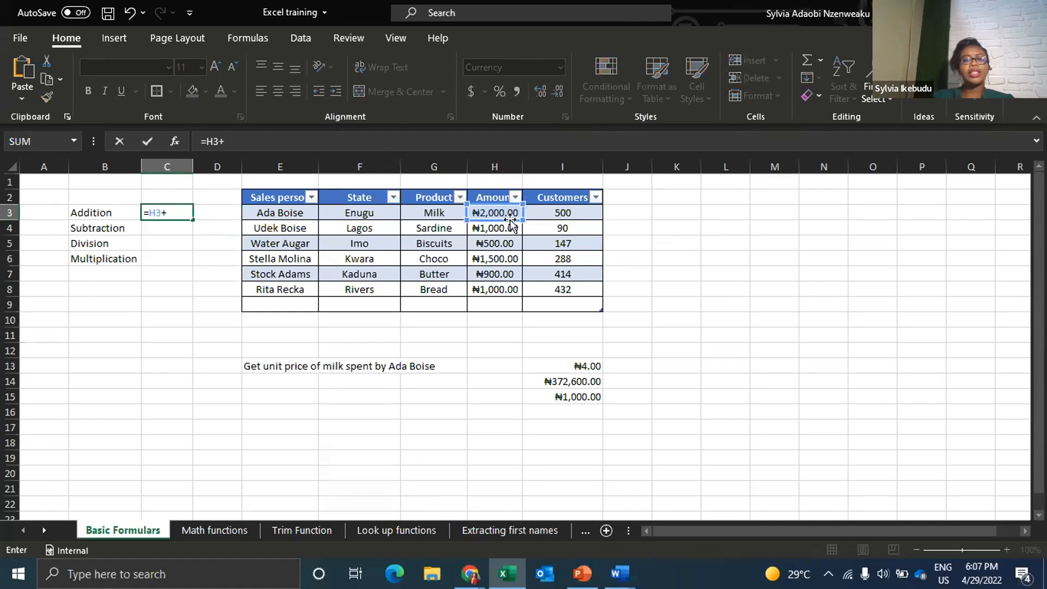
click(497, 164)
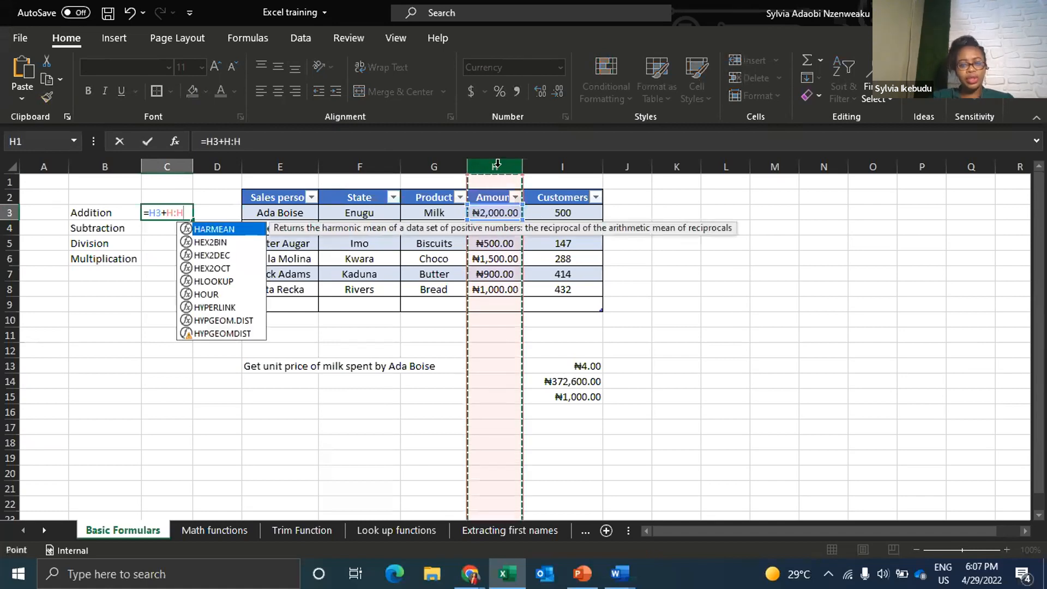
key(F2)
key(BackSpace)
key(BackSpace)
key(BackSpace)
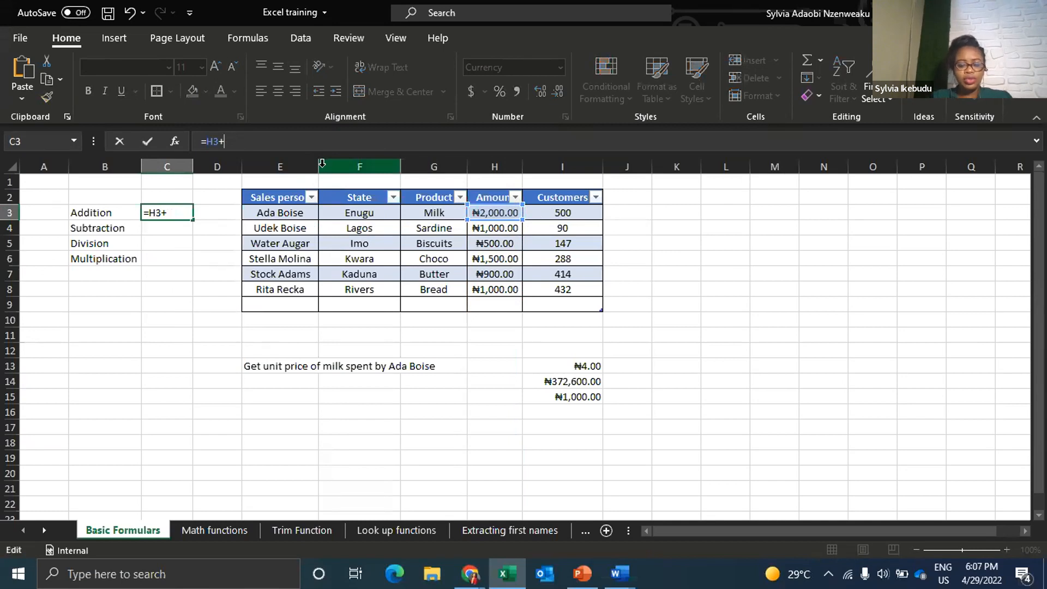
Complete the addition formula in C3 with the Sardine amount's cell address so it reads =H3+H4
text(H)
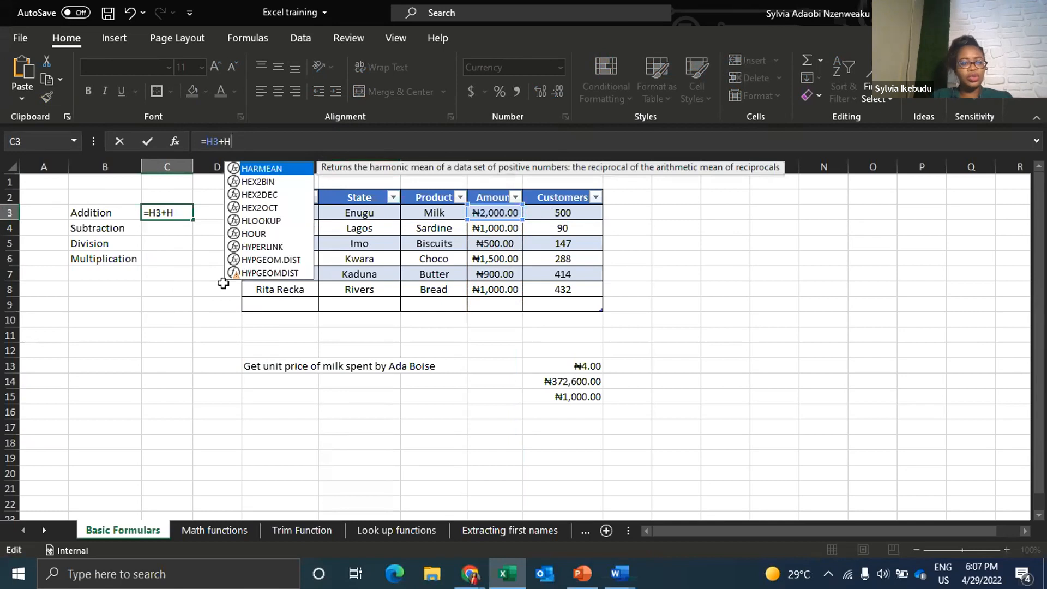
click(9, 228)
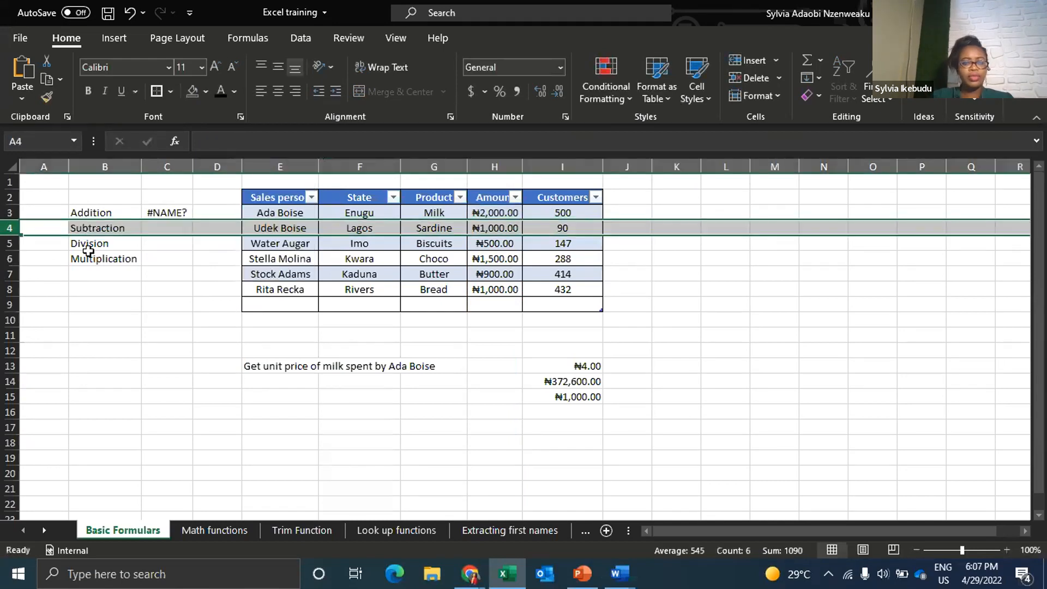
click(169, 213)
click(260, 143)
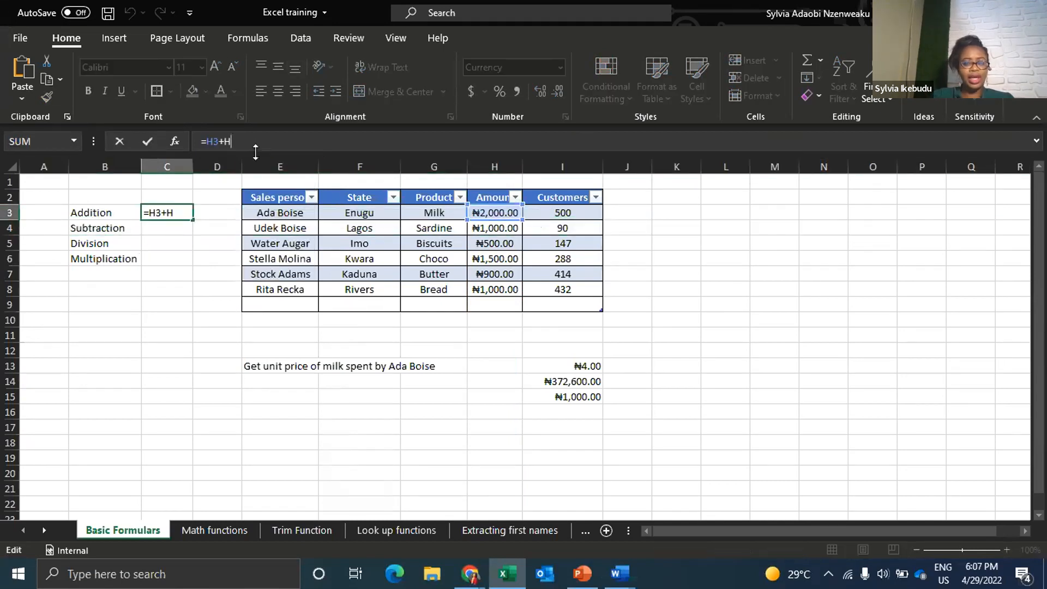
text(4)
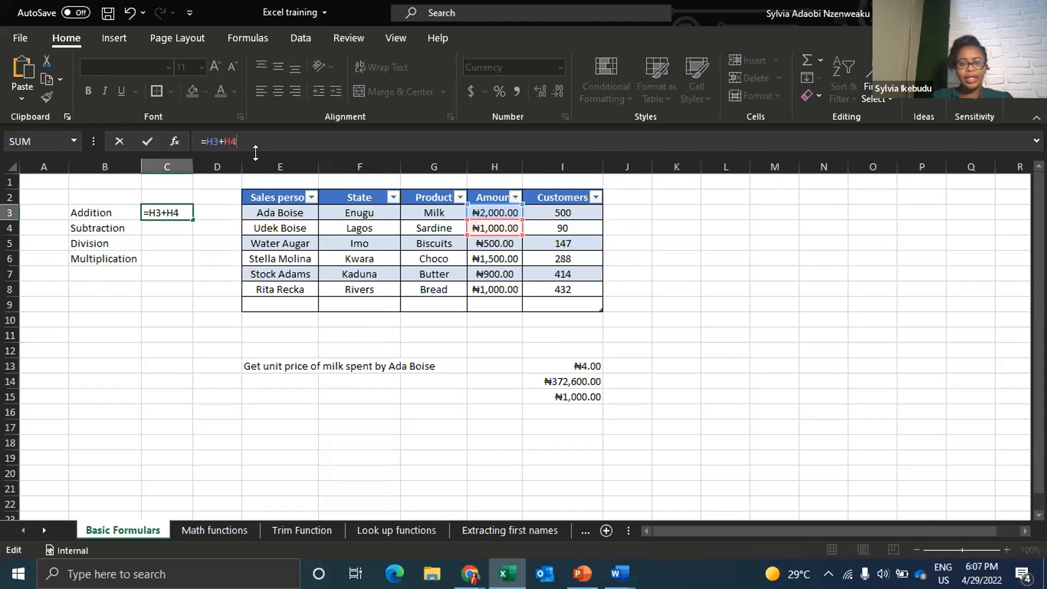
key(Return)
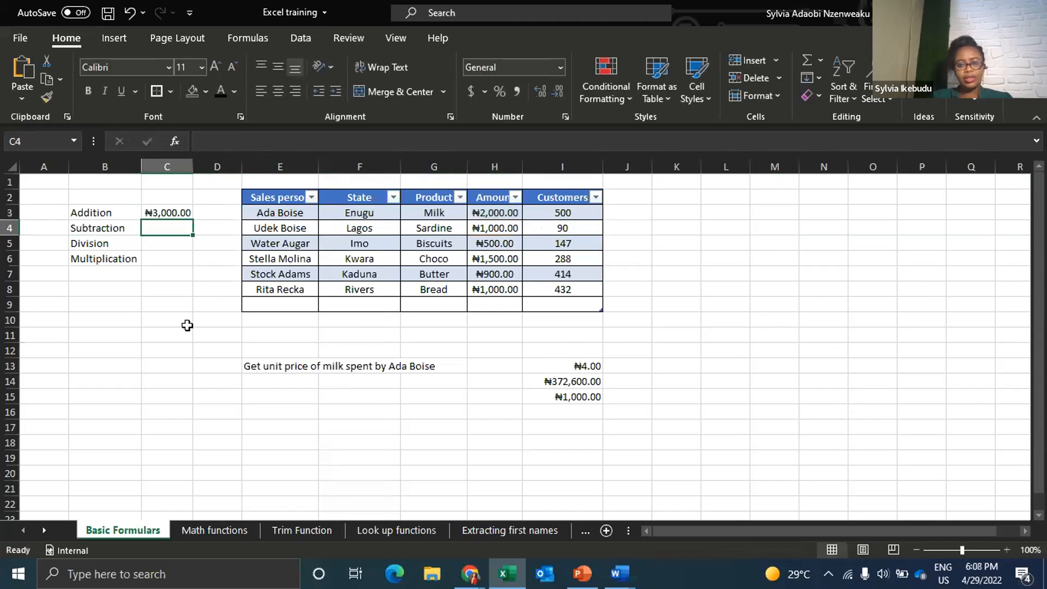
click(824, 305)
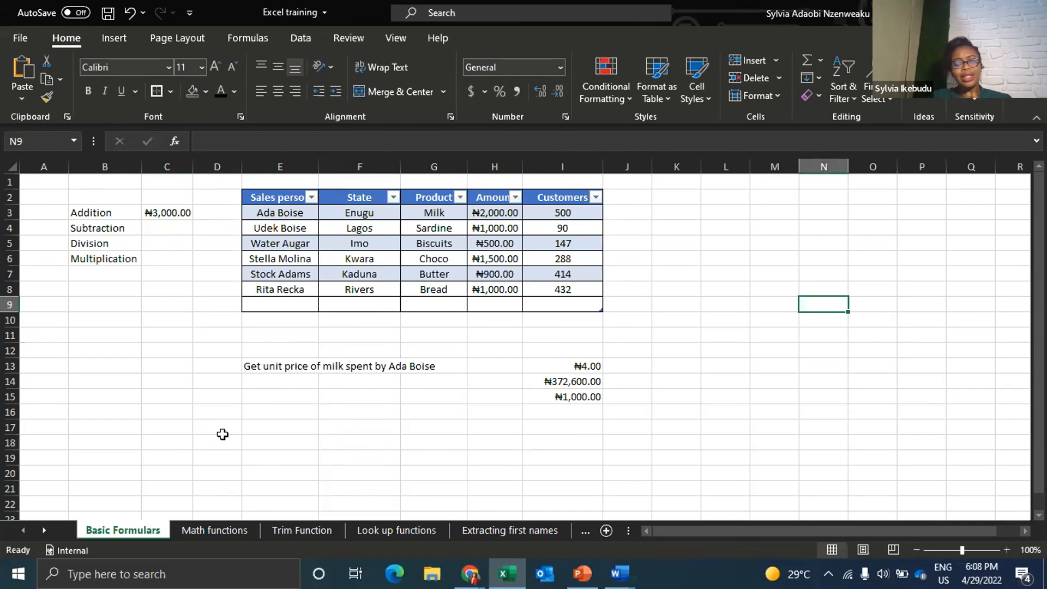
Open the Math functions sheet and review the SUM, COUNT and AVERAGE entries in the function list in column L
click(208, 530)
click(742, 365)
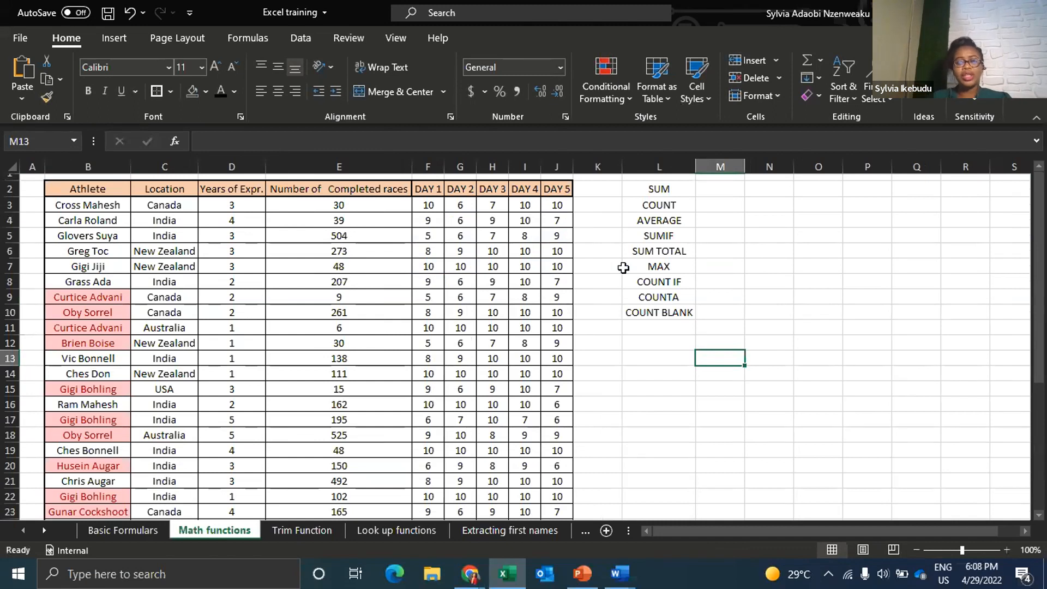
click(679, 190)
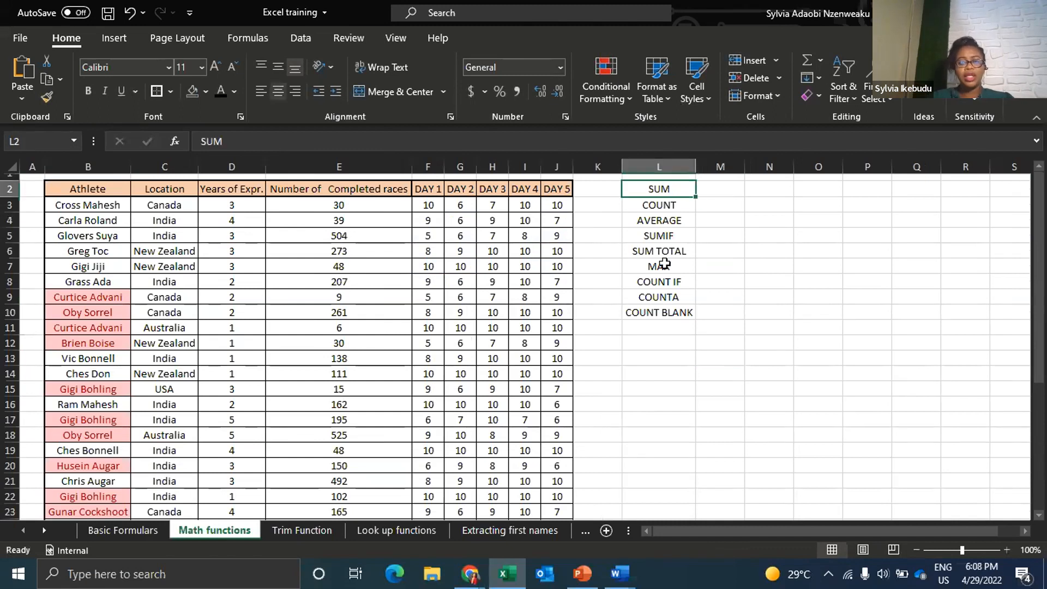
click(682, 201)
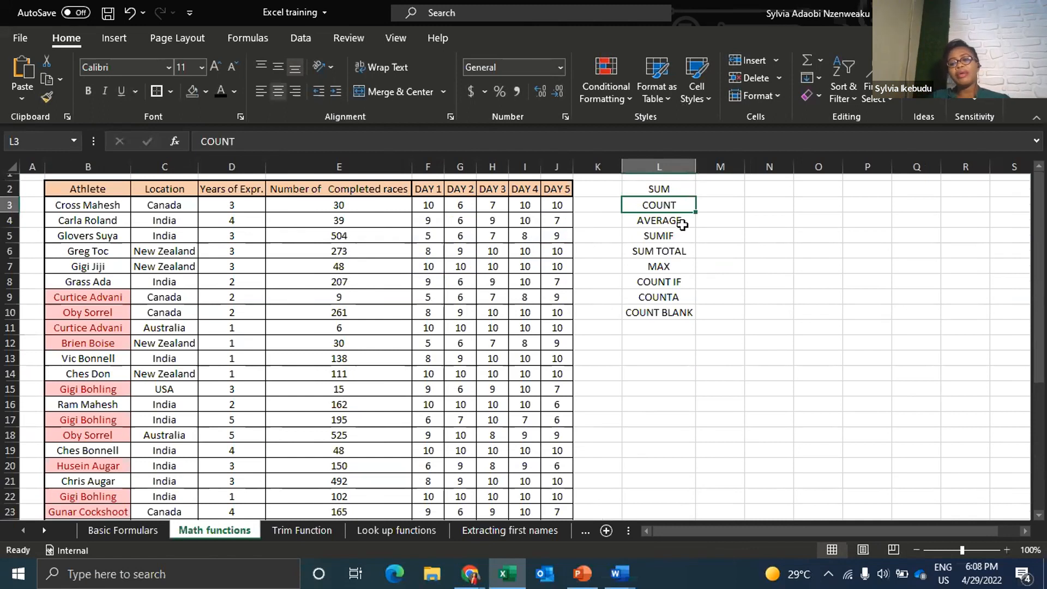
click(682, 223)
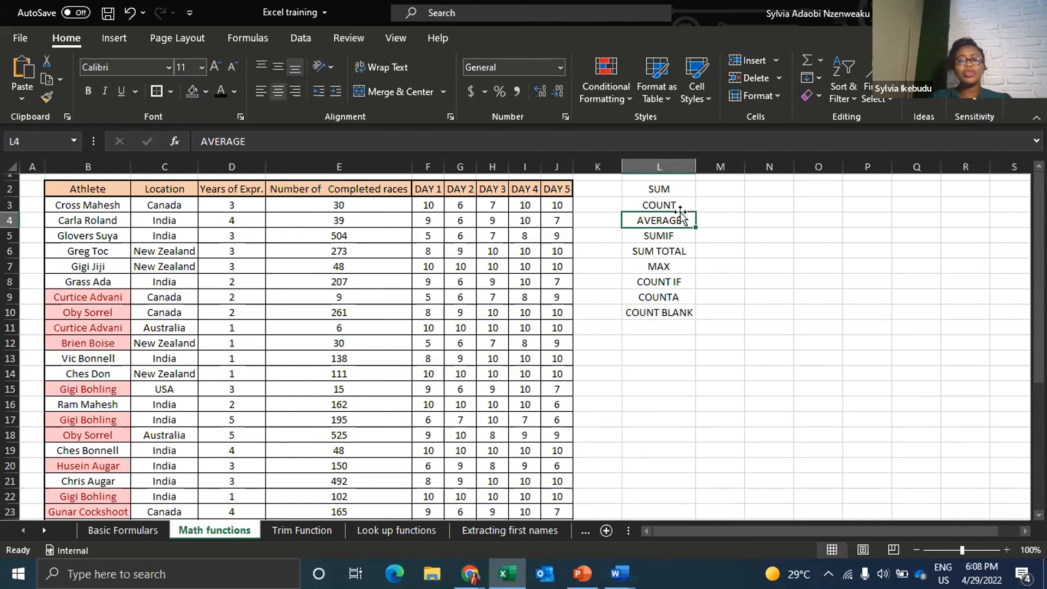
click(680, 205)
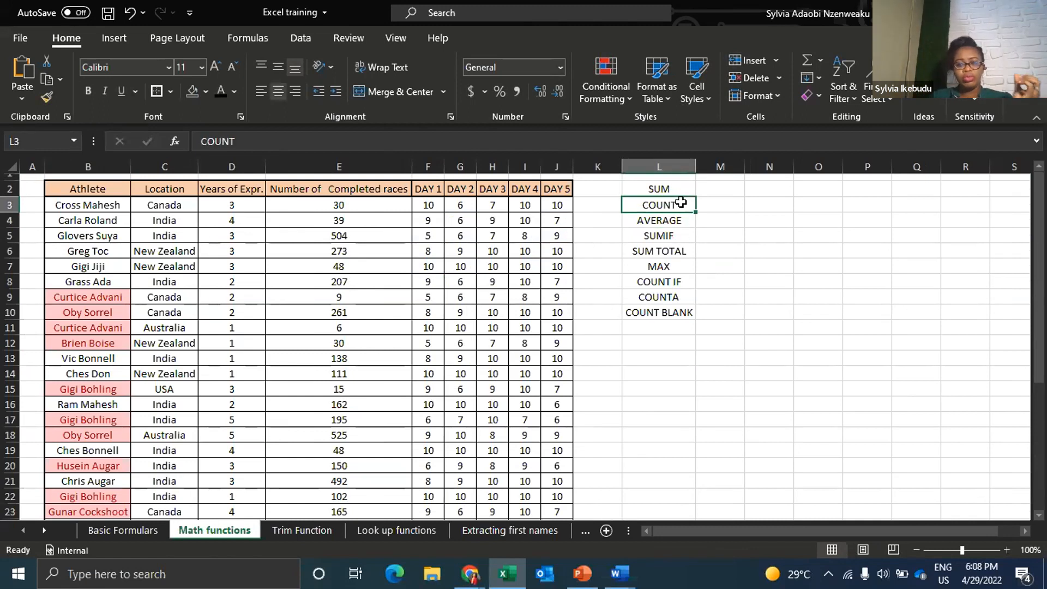
click(688, 186)
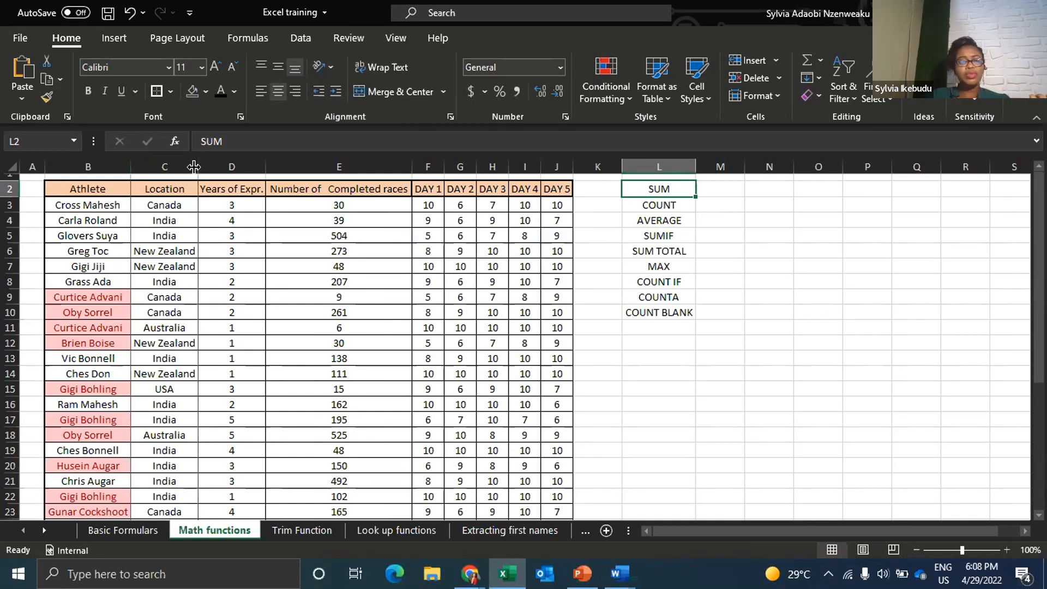
click(680, 360)
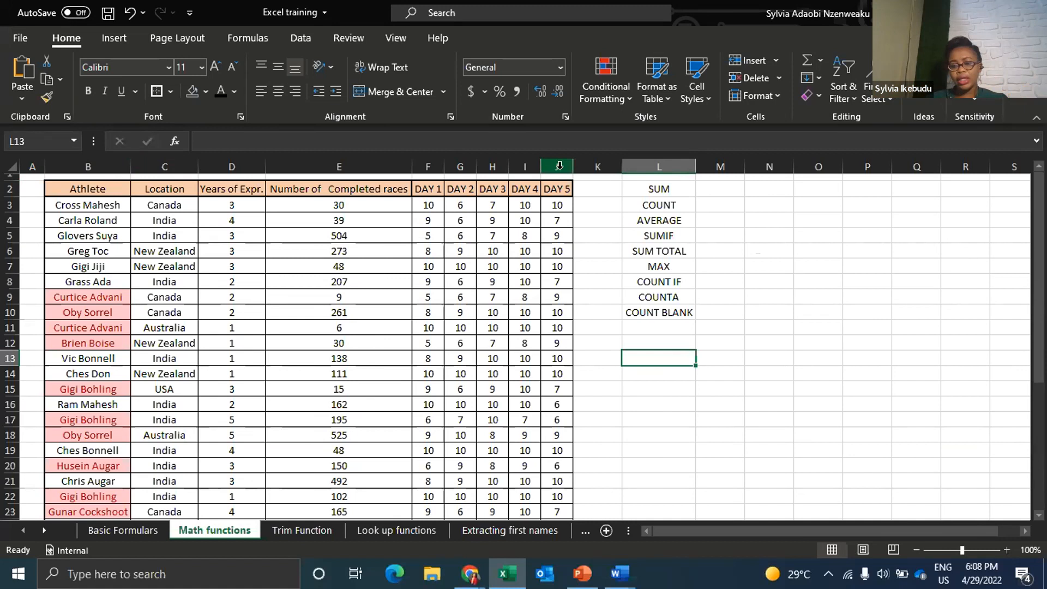
click(717, 207)
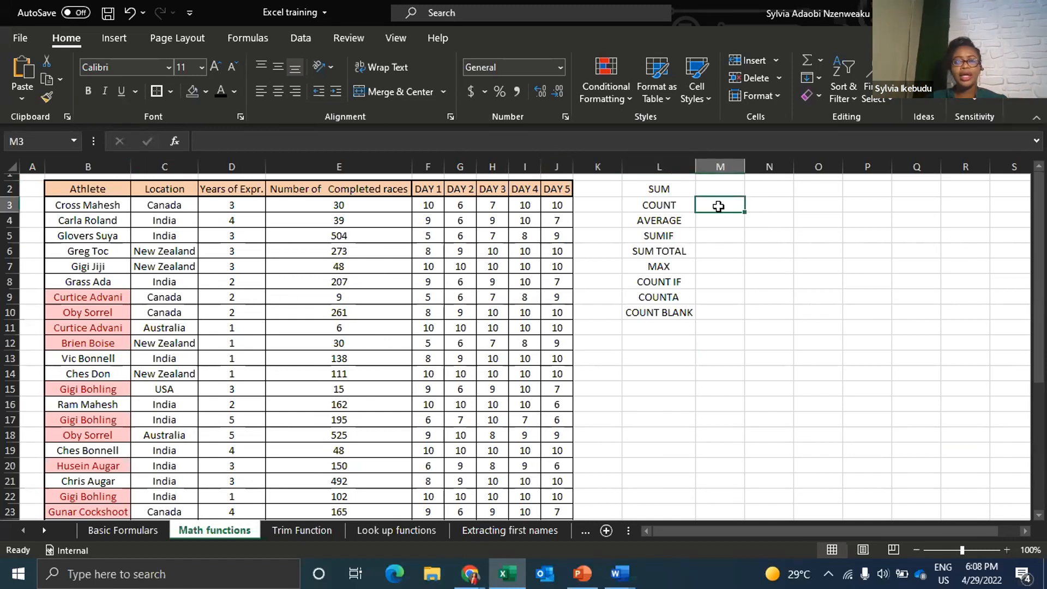
Review the Number of Completed races values in column E as the data for the COUNT example
click(325, 232)
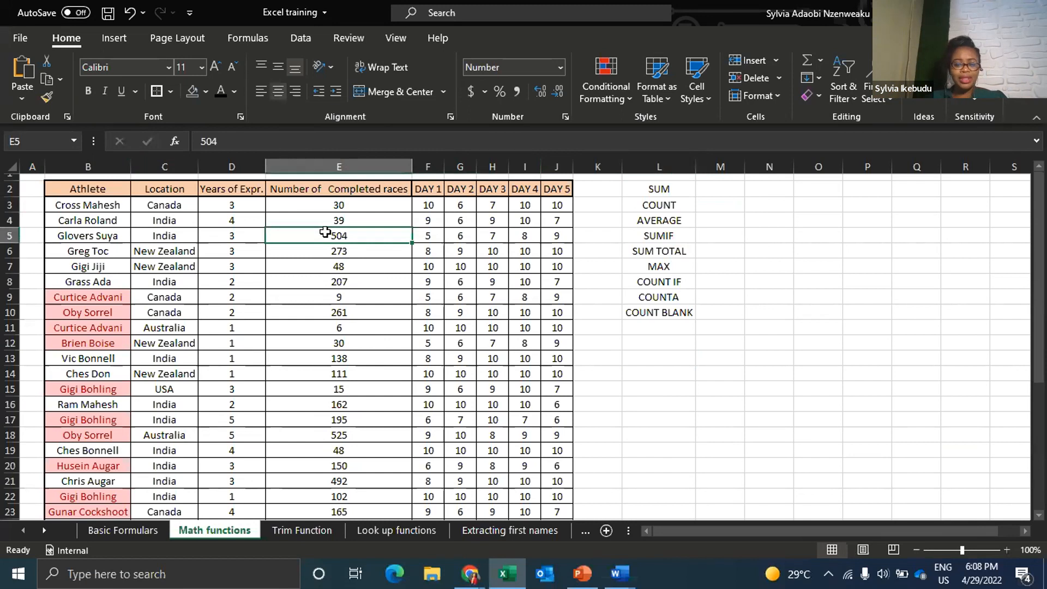
click(346, 167)
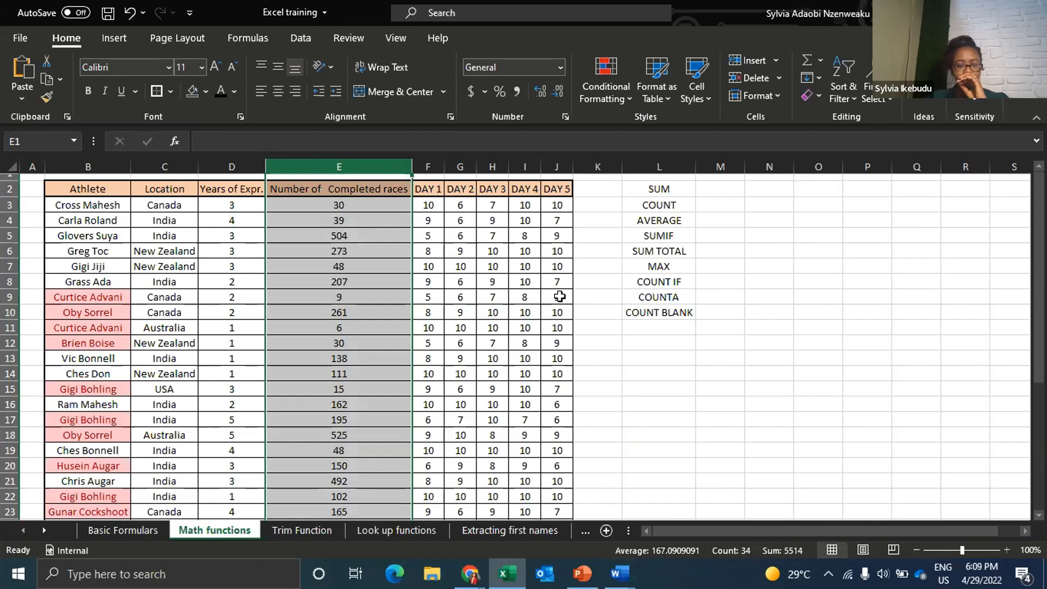
click(704, 252)
click(388, 238)
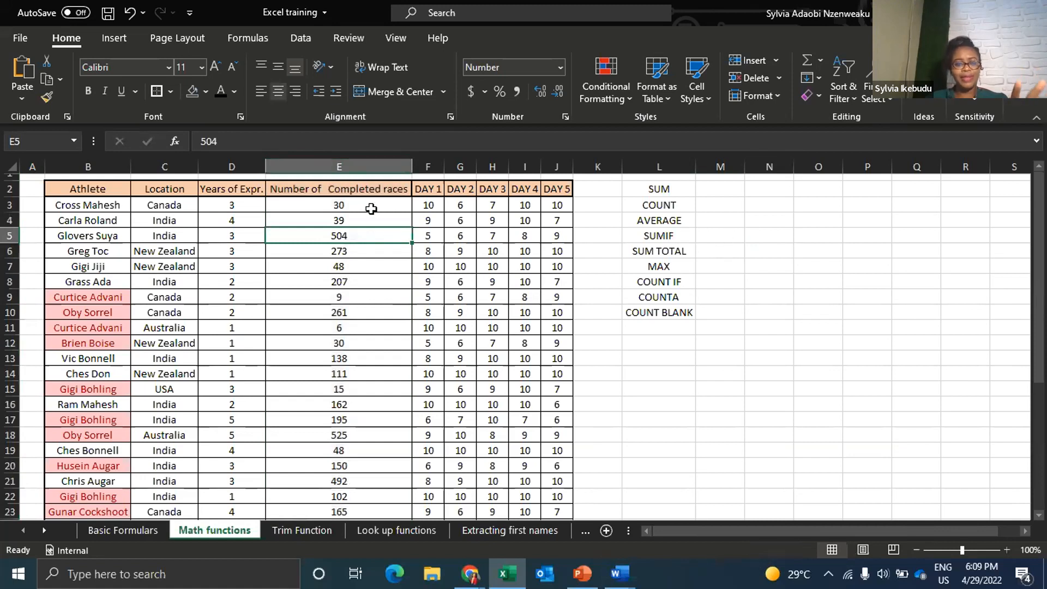
click(728, 233)
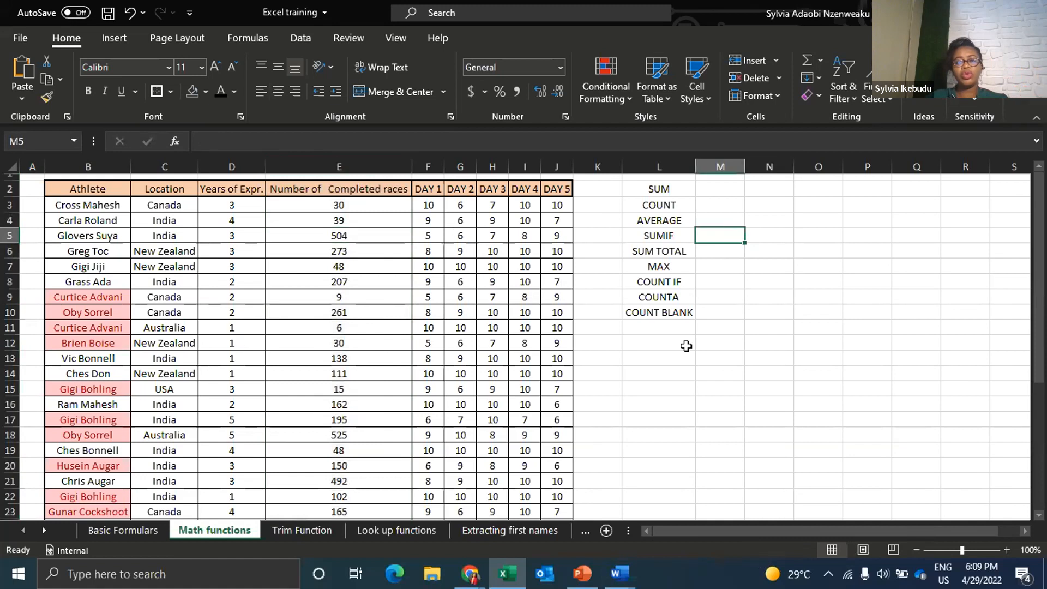
Begin a COUNT formula in cell M3, beside the COUNT label, leaving it at =COUNT( without any cell reference
click(732, 203)
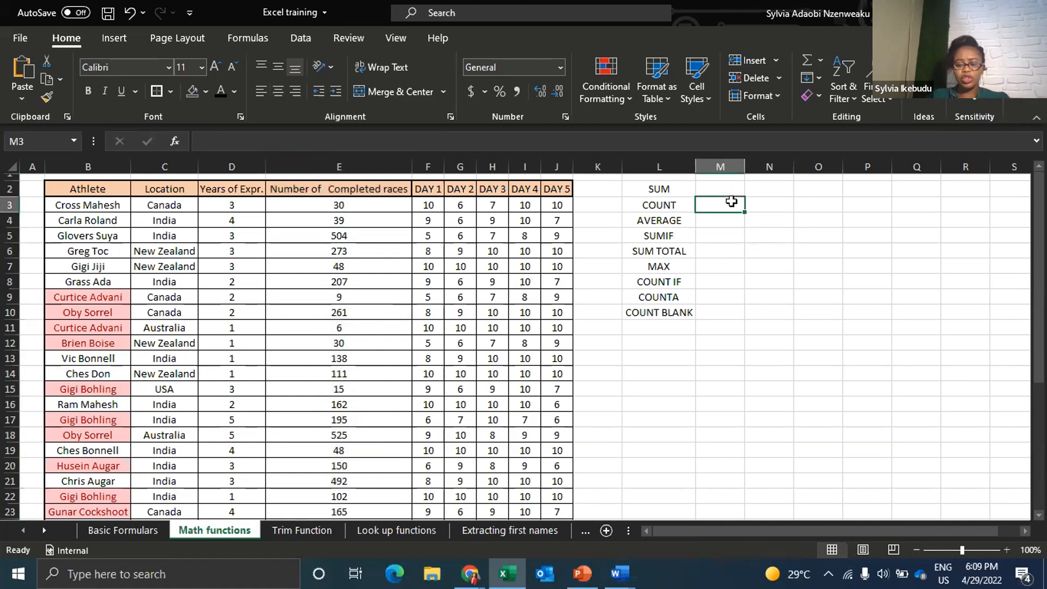
text(=)
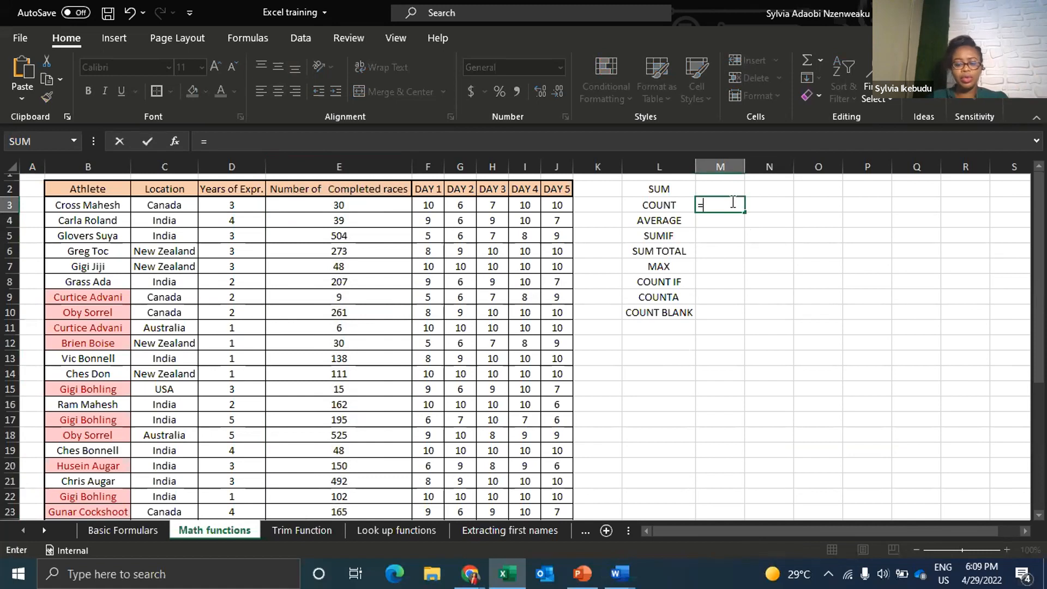
text(COUN)
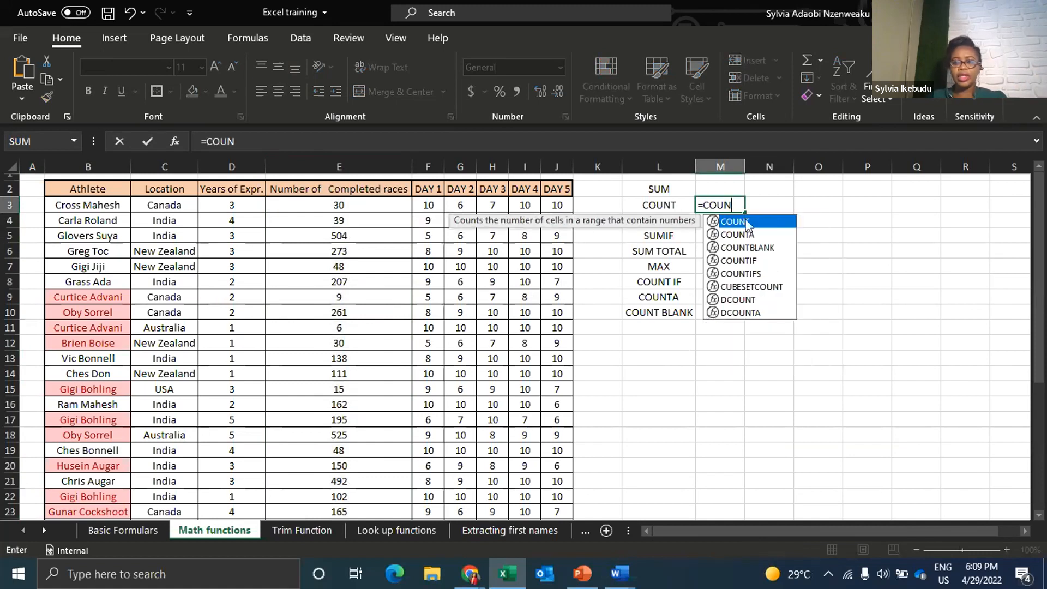
double_click(748, 221)
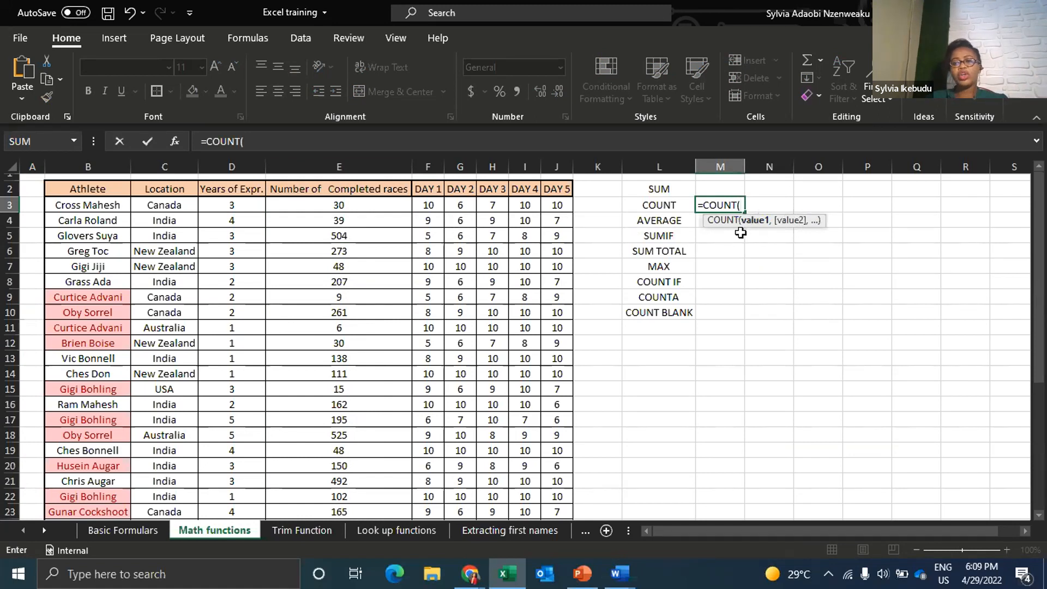
click(828, 224)
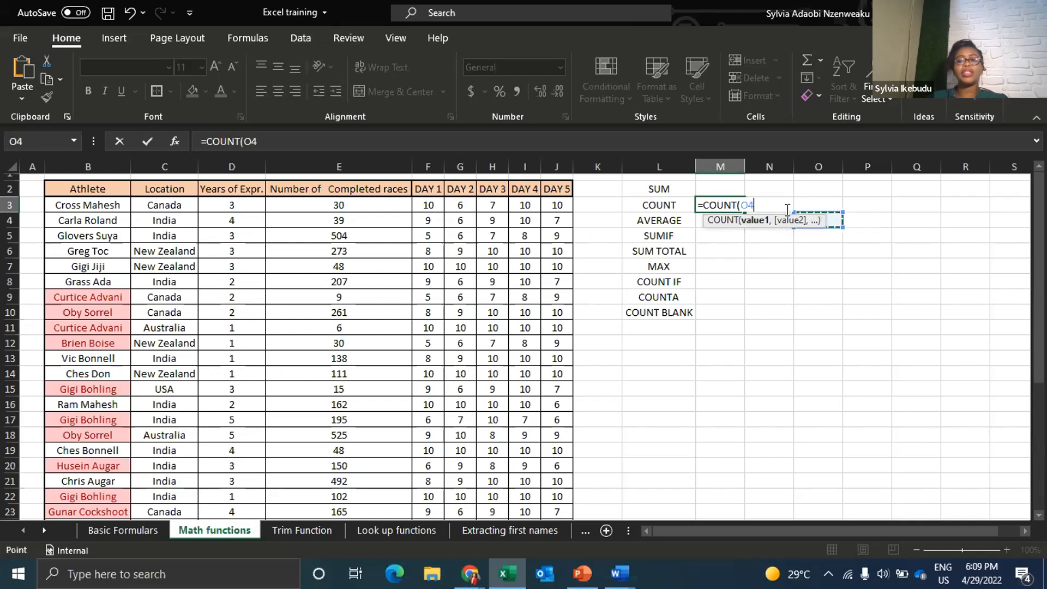
key(BackSpace)
key(BackSpace)
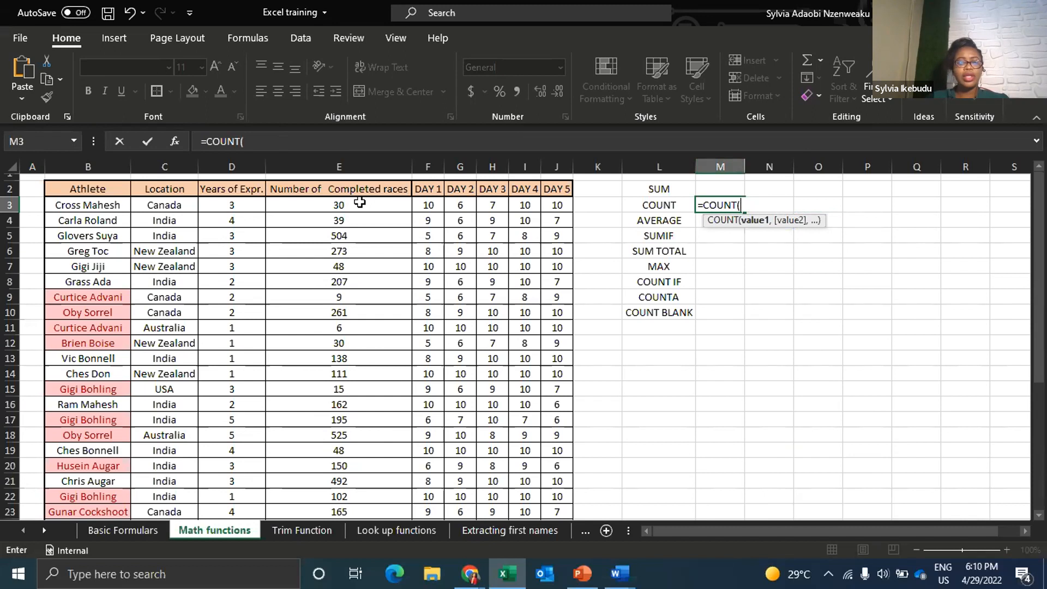
Complete the COUNT formula in M3 with the completed-races range so it reads =COUNT(E3:E11), and check the counted cells in column E
drag(359, 203, 359, 327)
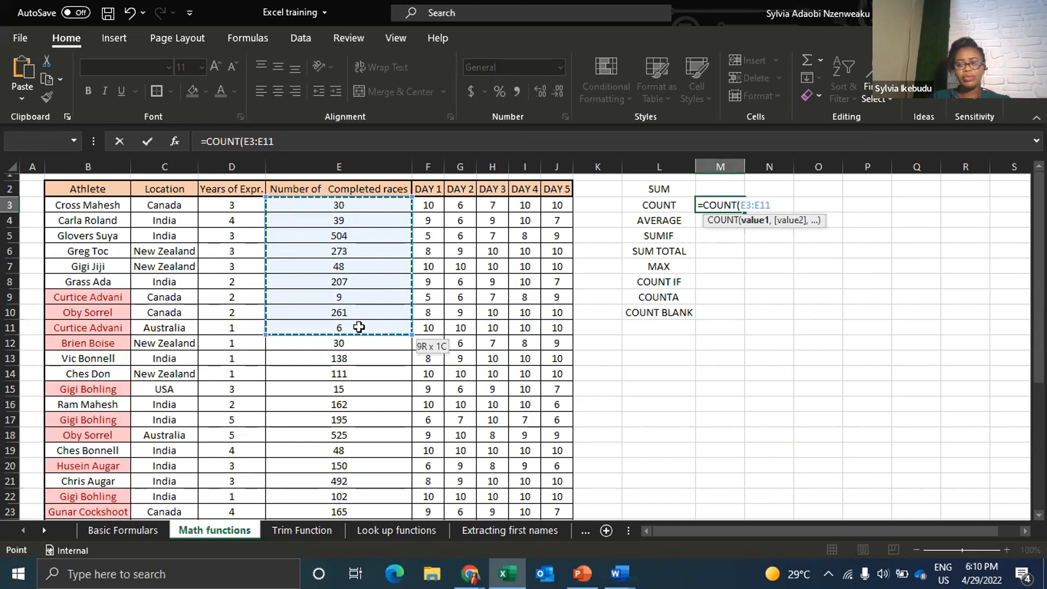
drag(359, 327, 359, 325)
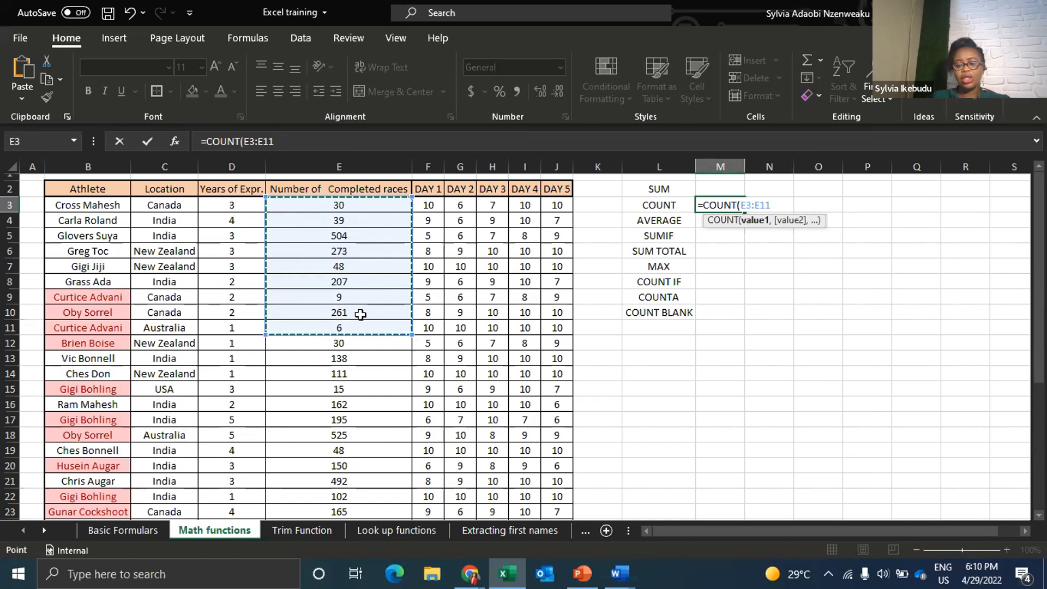
text())
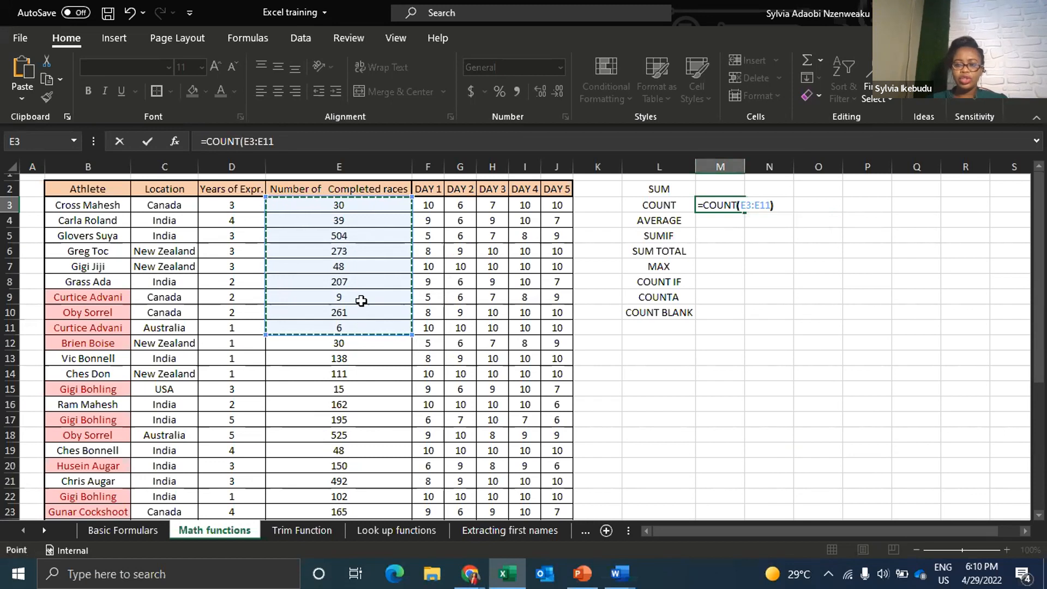
key(Return)
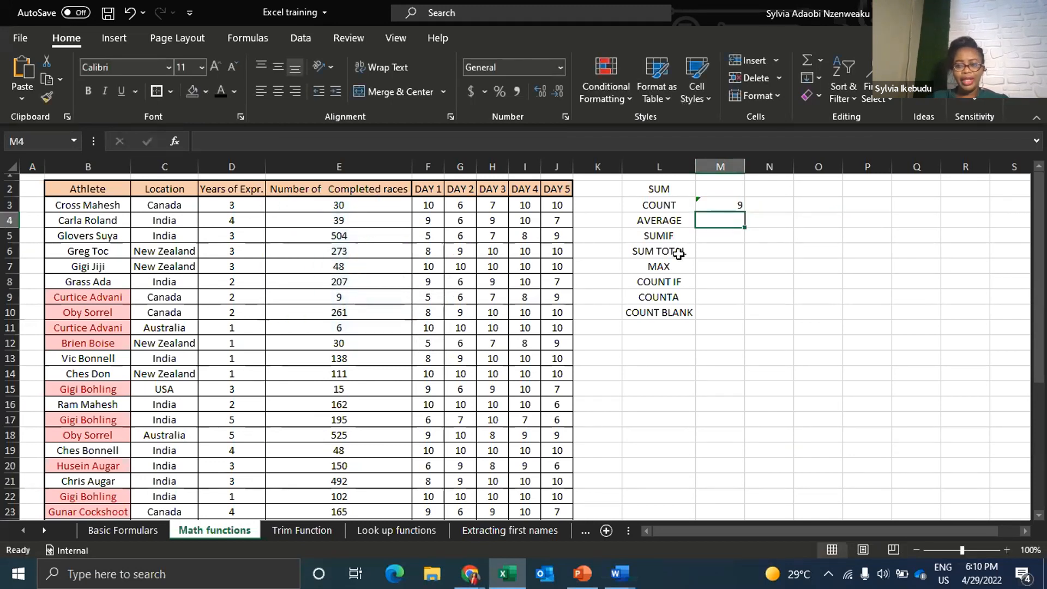
drag(332, 204, 336, 346)
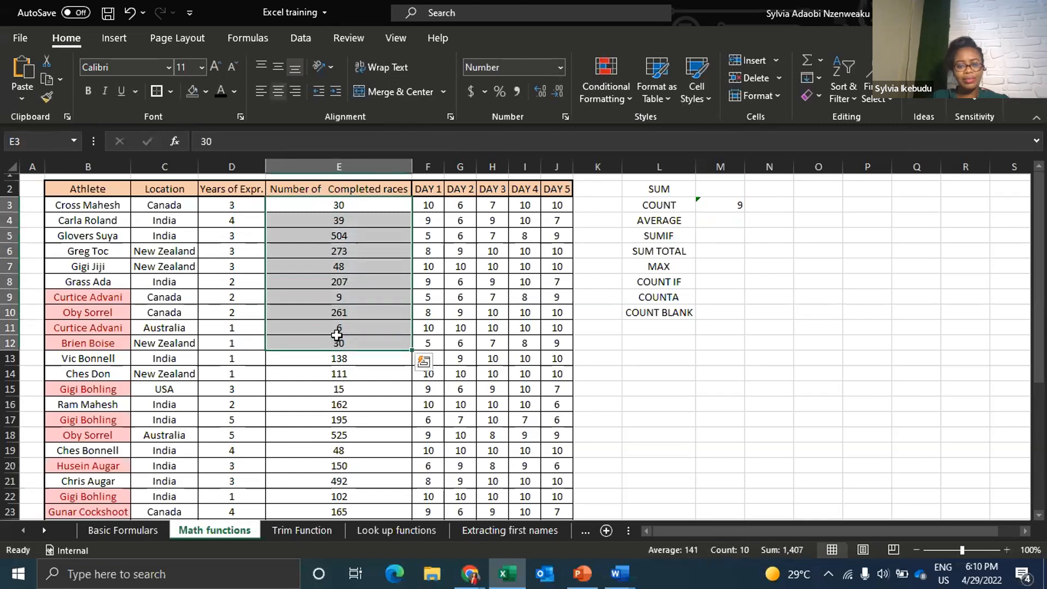
click(781, 369)
click(715, 218)
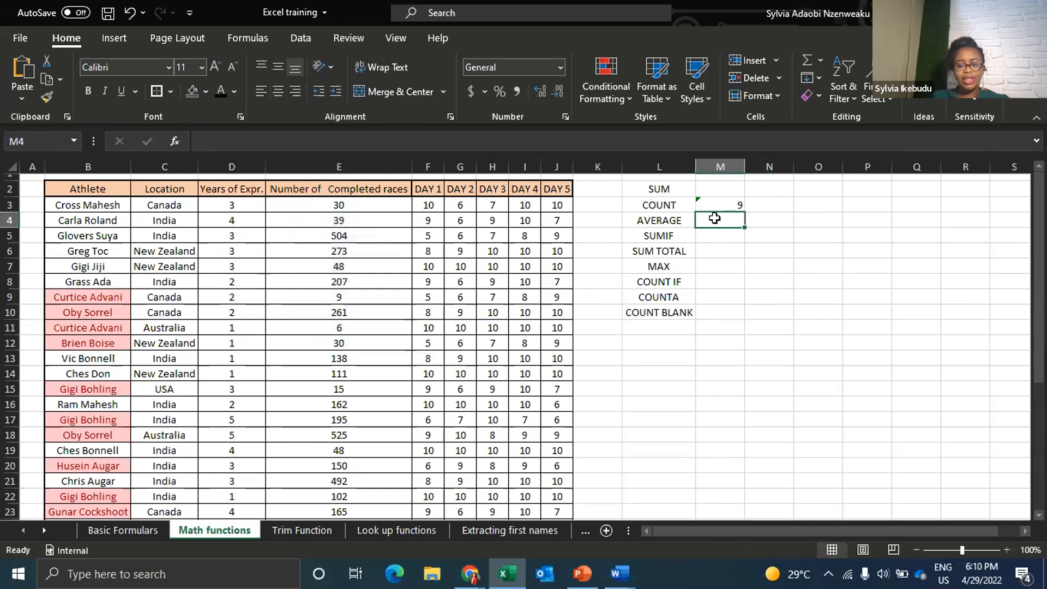
text(=CO)
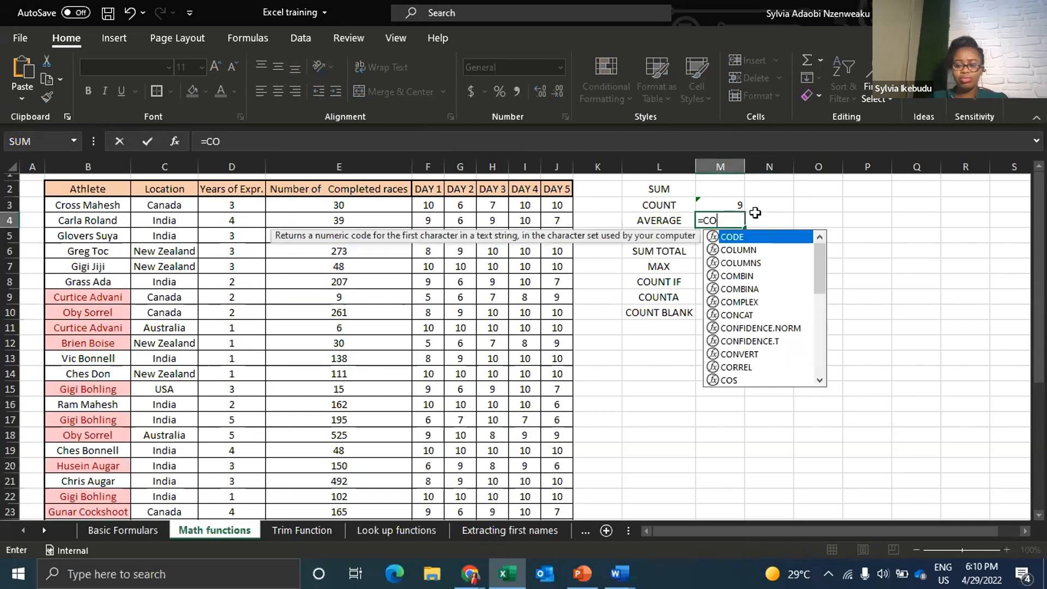
text(UNT)
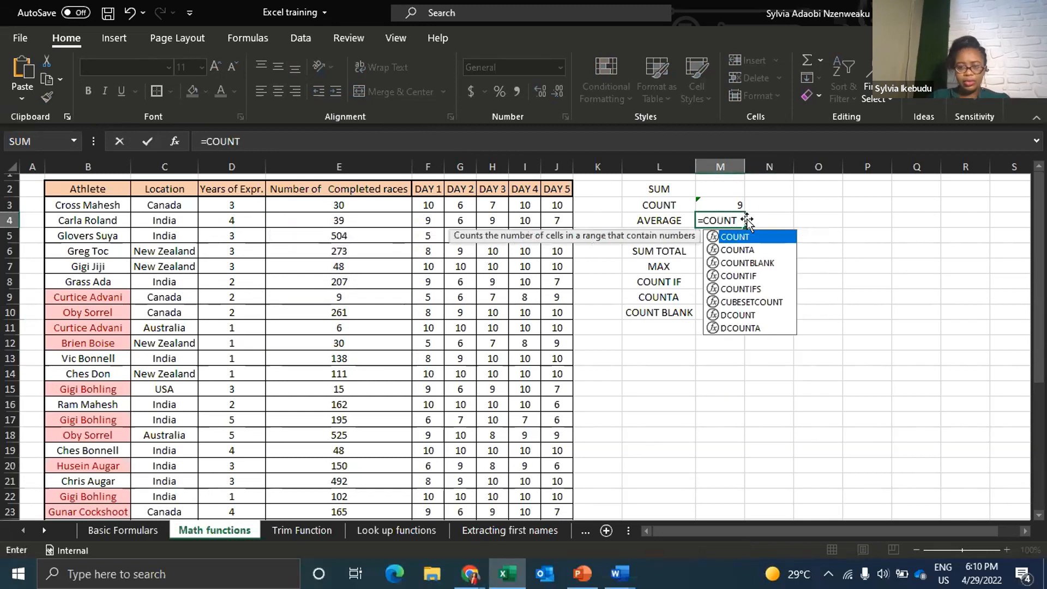
double_click(739, 239)
drag(357, 203, 360, 338)
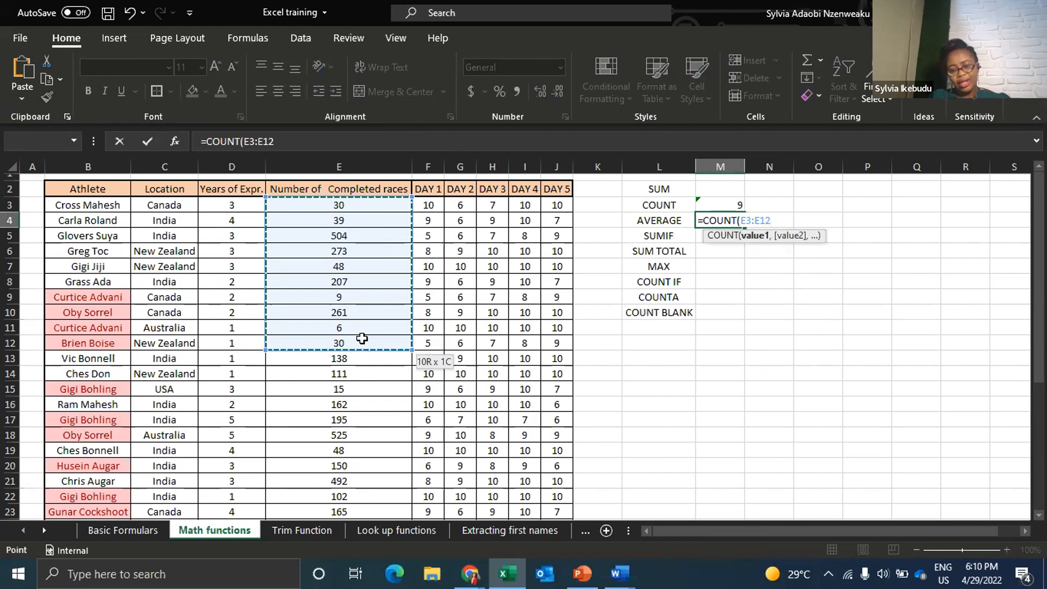
mouse_move(363, 337)
mouse_down()
mouse_move(355, 315)
mouse_move(358, 331)
mouse_up()
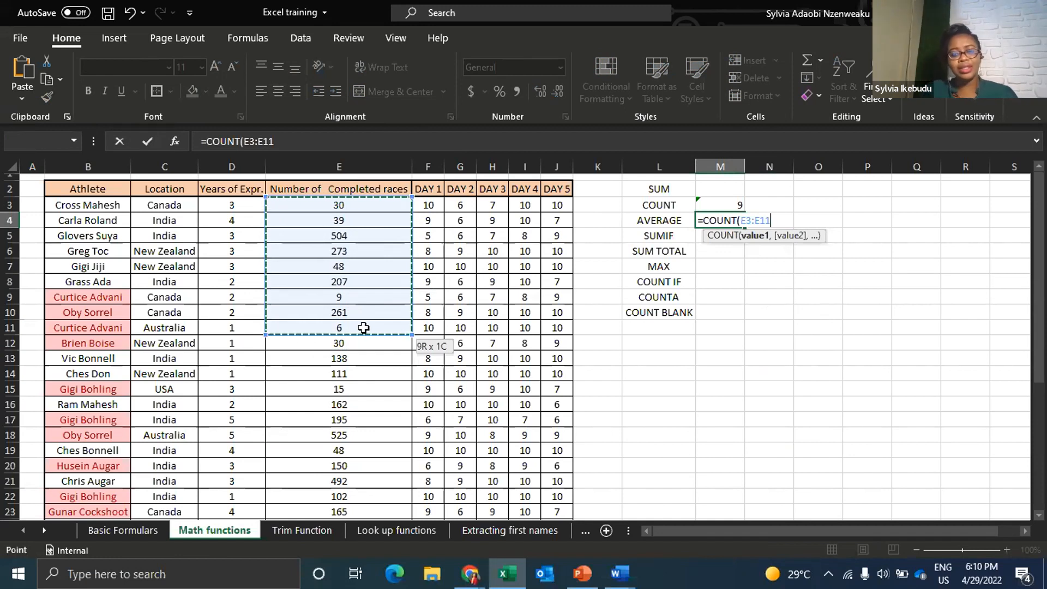
drag(364, 328, 362, 324)
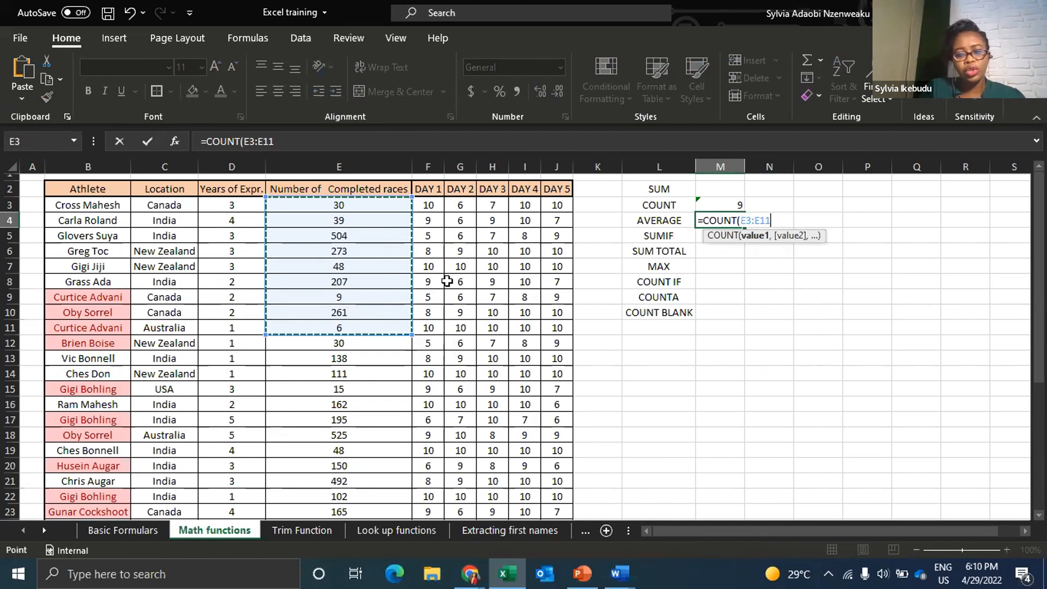
drag(775, 220, 691, 222)
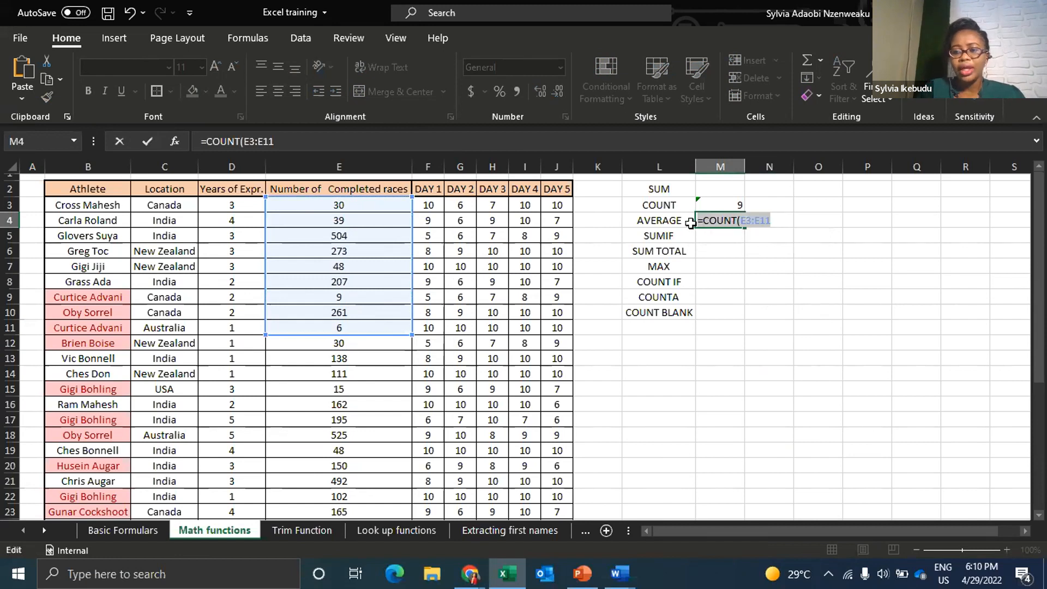
key(BackSpace)
click(795, 252)
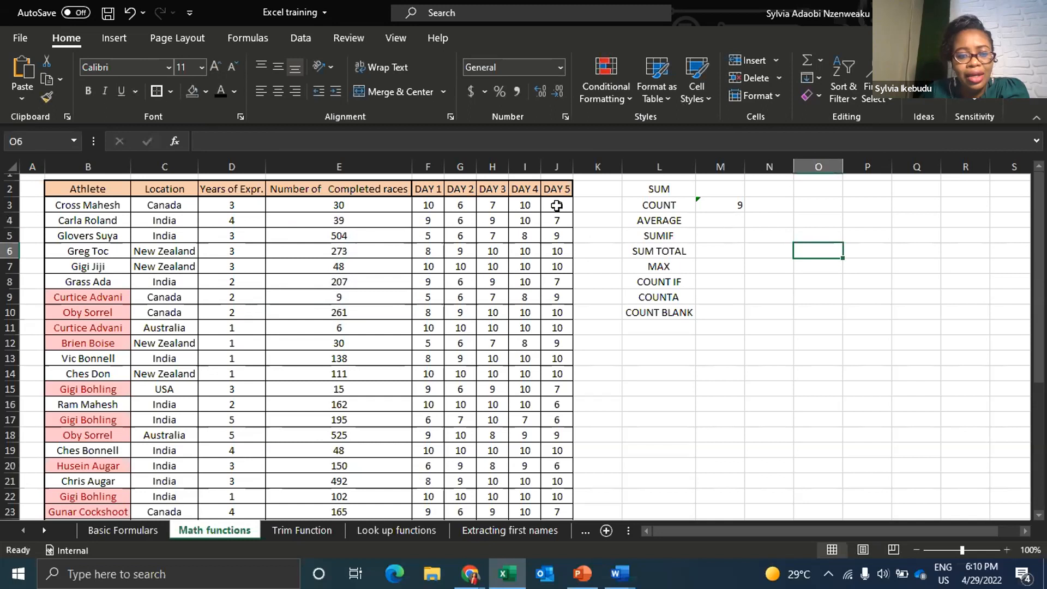
Test the COUNT formula in M3 by clearing the completed-races value in E5, and undo the deletion
mouse_move(357, 203)
mouse_down()
mouse_move(365, 277)
mouse_move(355, 358)
mouse_move(358, 196)
mouse_up()
click(360, 165)
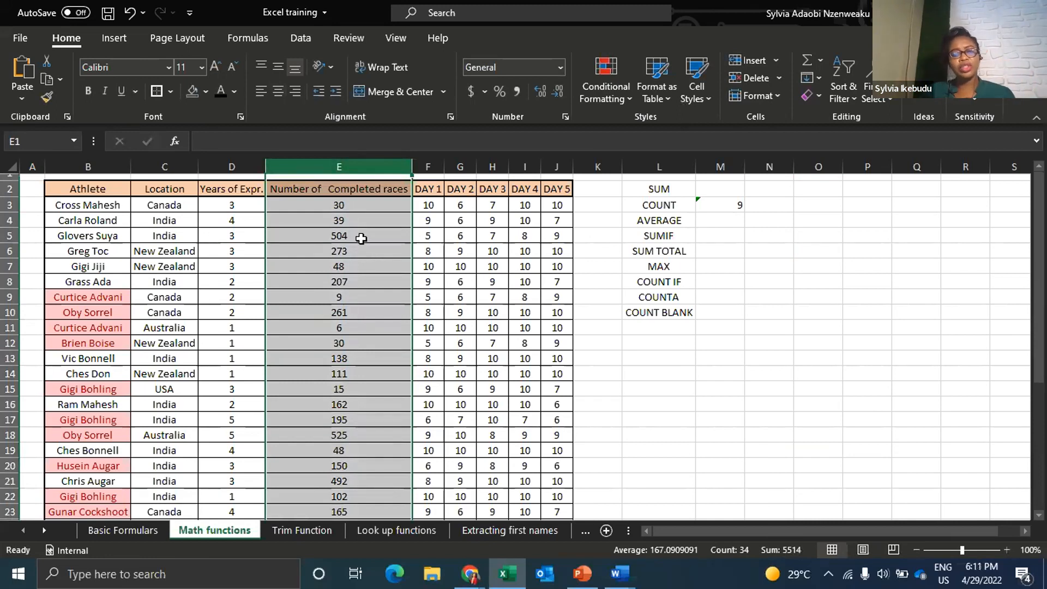
click(361, 236)
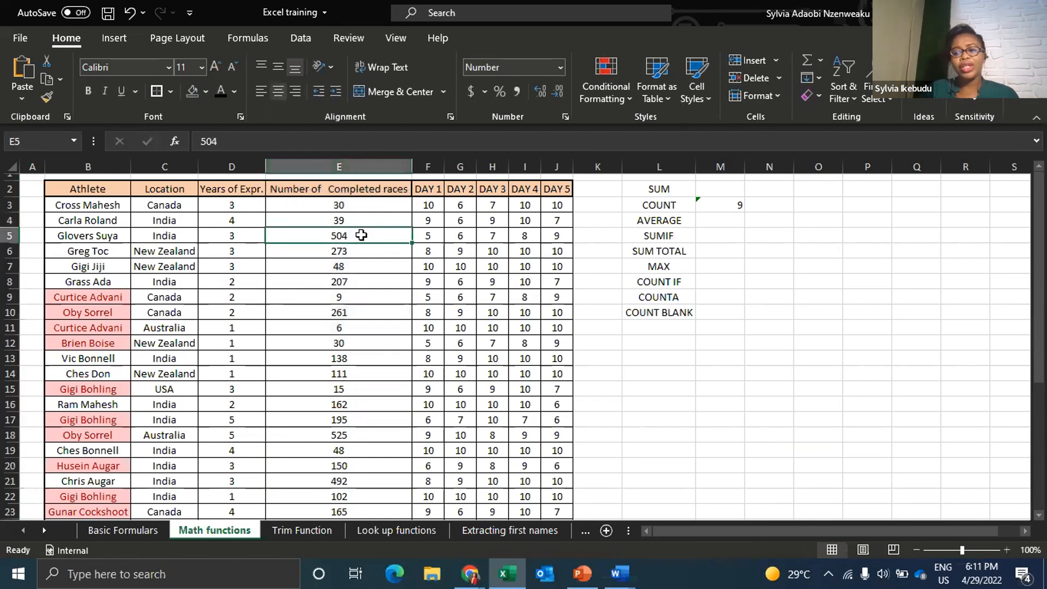
key(Delete)
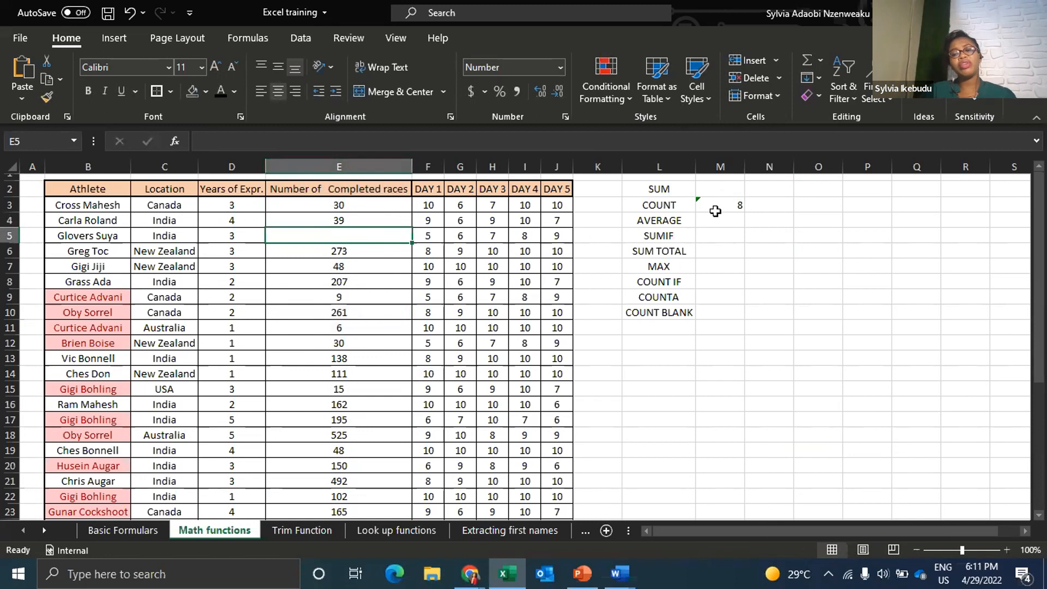
click(721, 203)
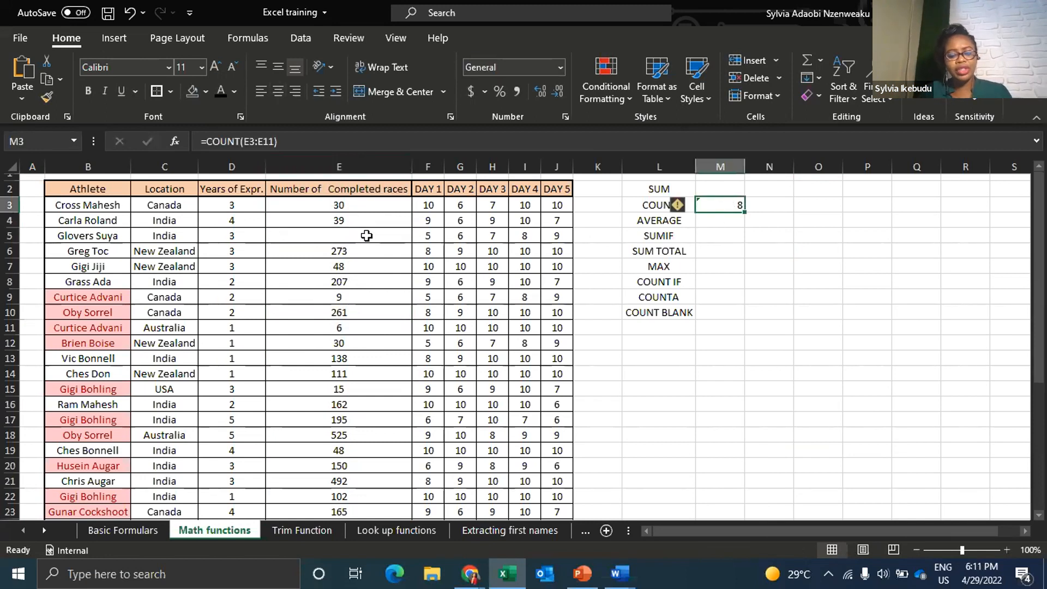
key(ctrl+z)
click(812, 281)
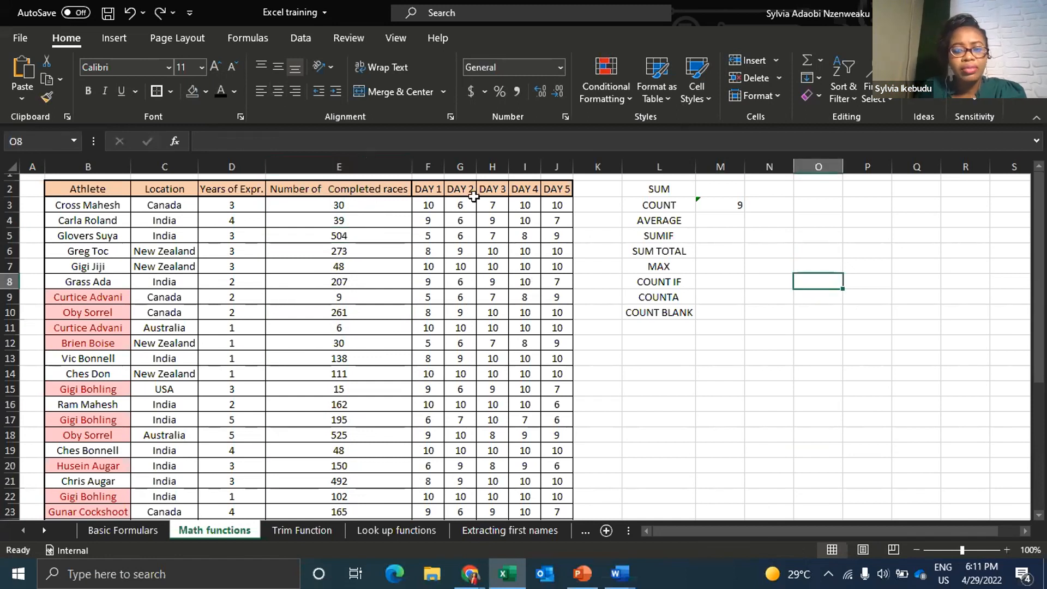
Count all the completed-races entries in cell M5 with the formula =COUNT(E3:E35), and inspect the entered formula
click(743, 207)
click(732, 232)
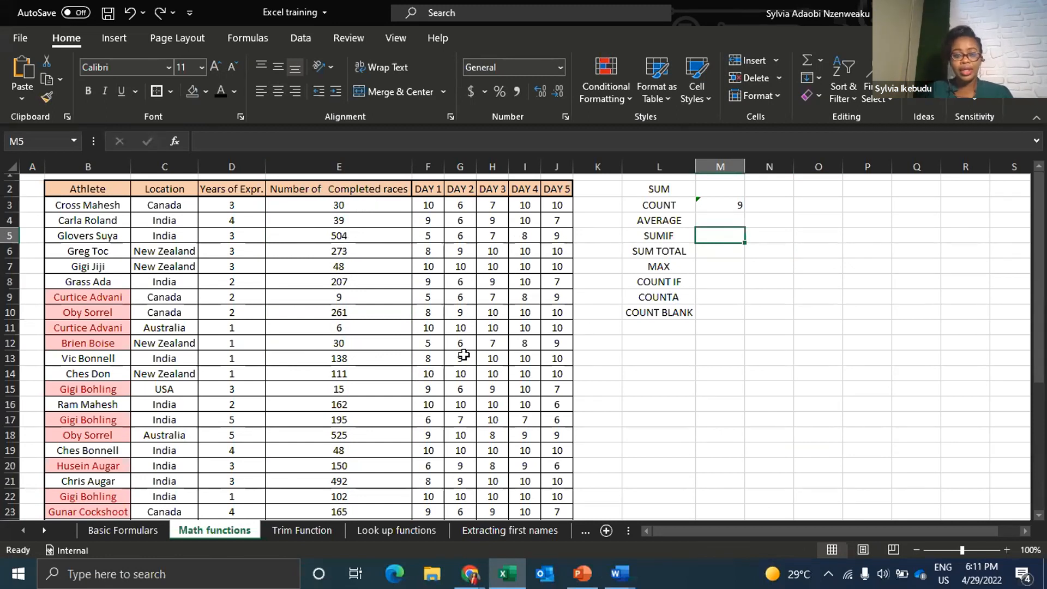
text(=COUN)
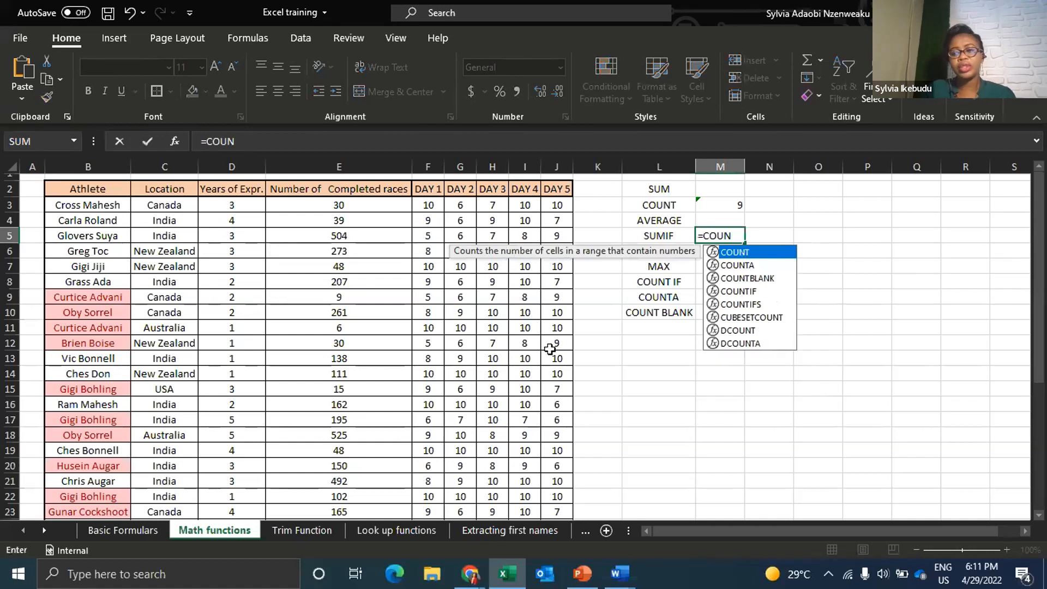
double_click(777, 253)
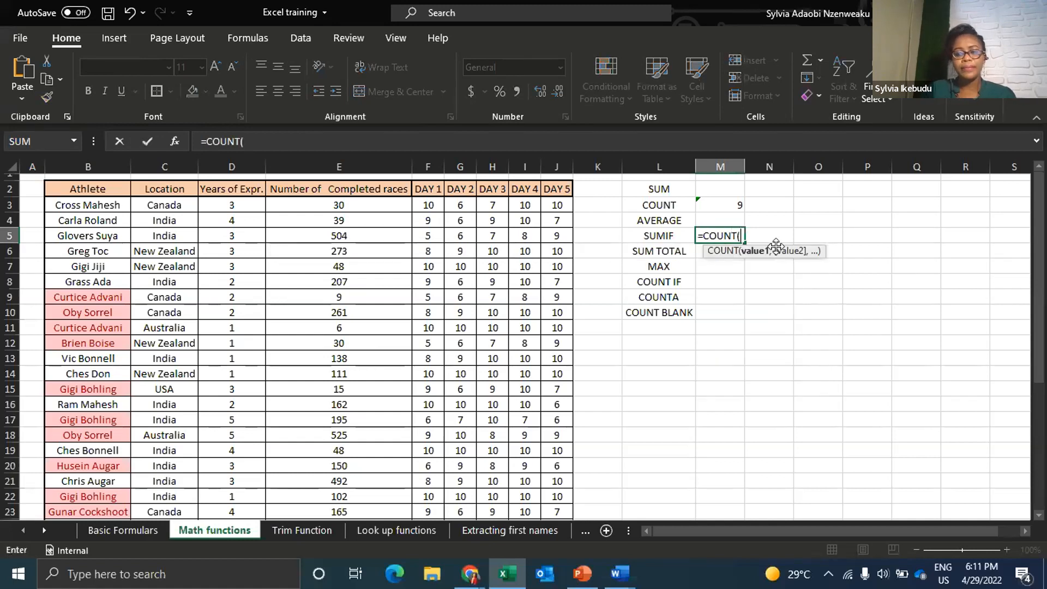
click(315, 210)
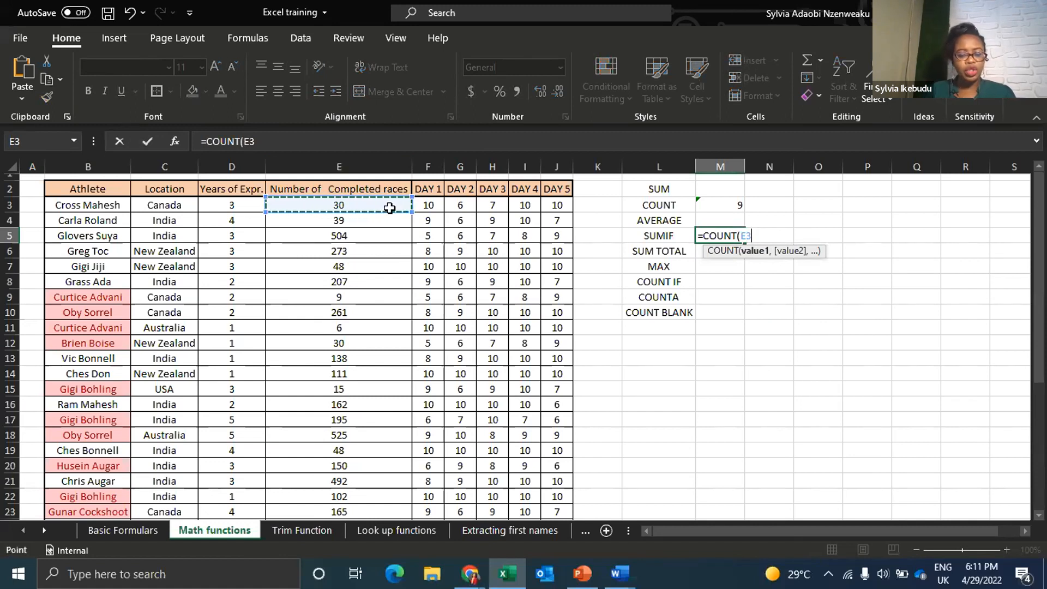
key(ctrl+shift+Down)
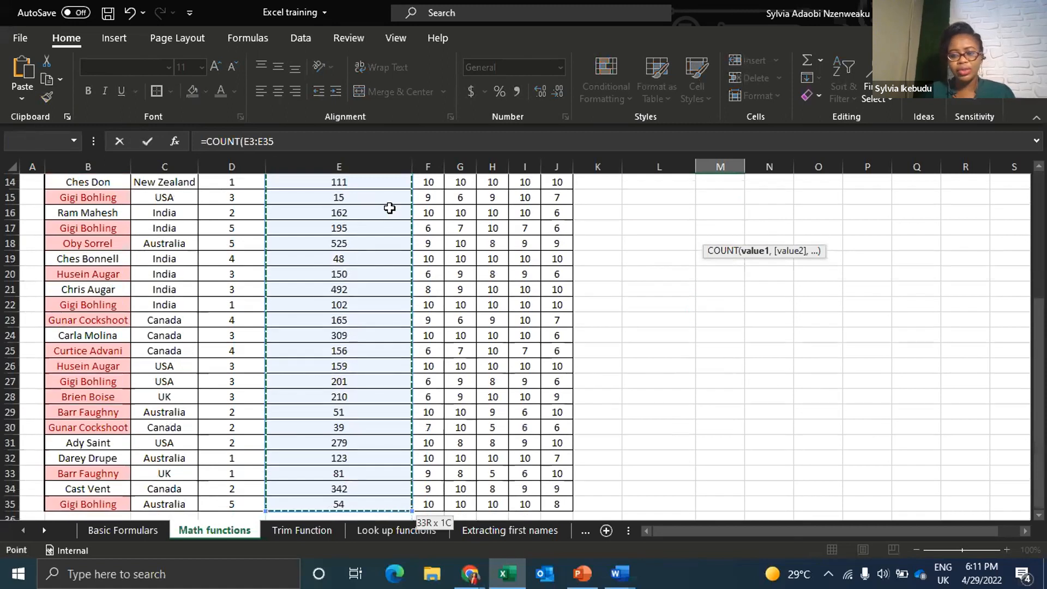
text())
key(Return)
scroll(674, 278, up, 2)
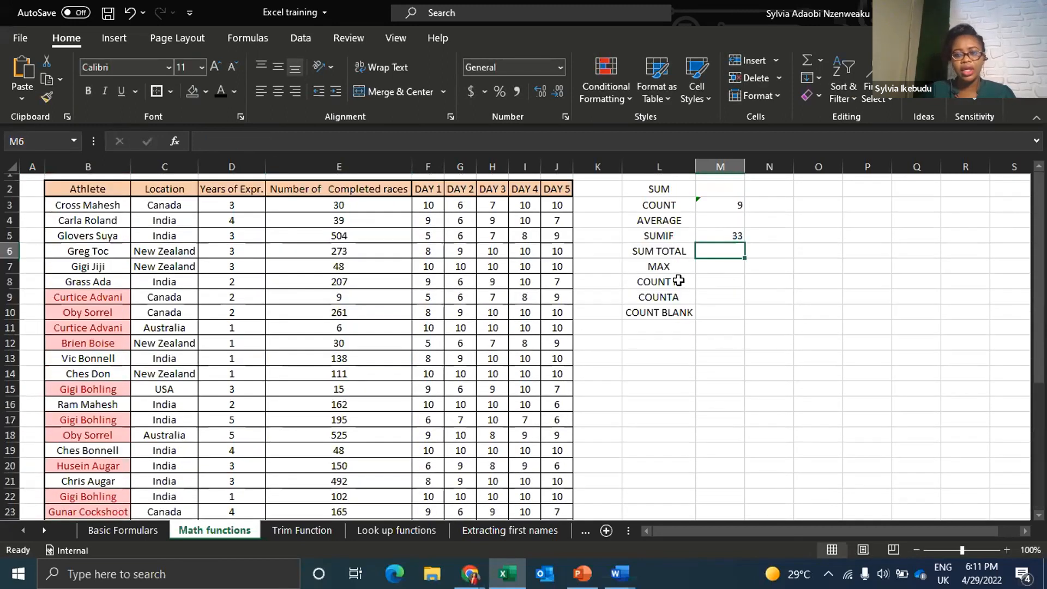
click(738, 234)
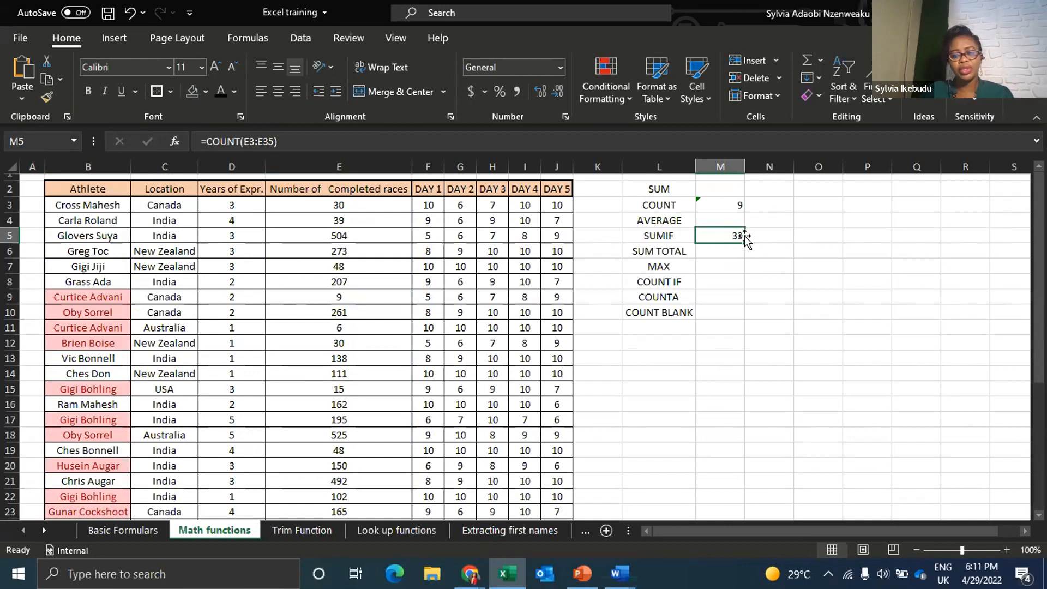
Clear the count in M5, and average the first three completed-races values in M4 with =AVERAGE(E3,E4,E5)
key(Delete)
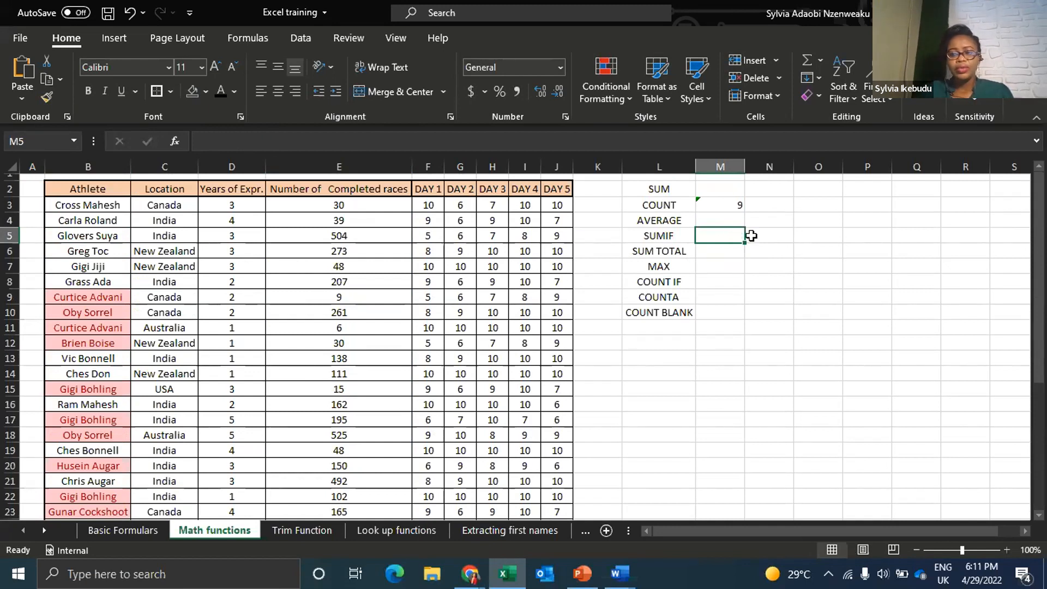
click(713, 217)
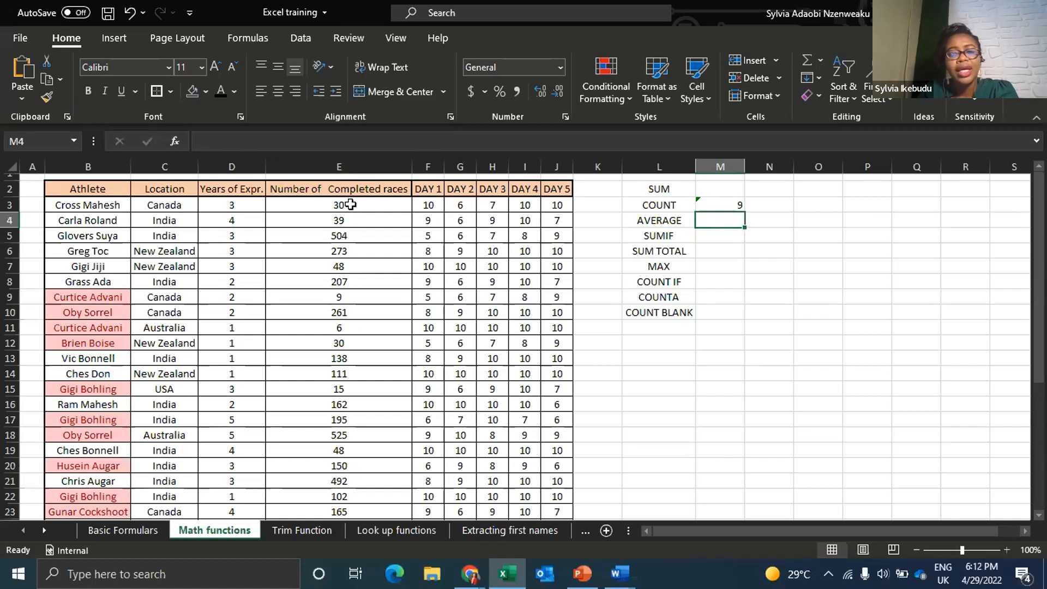
text(=)
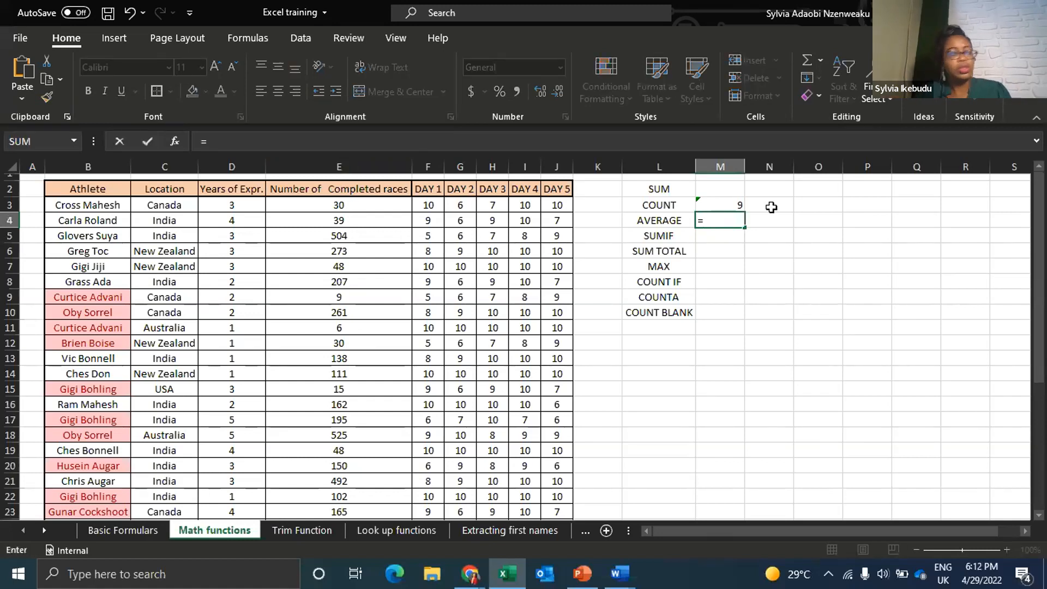
text(AVE)
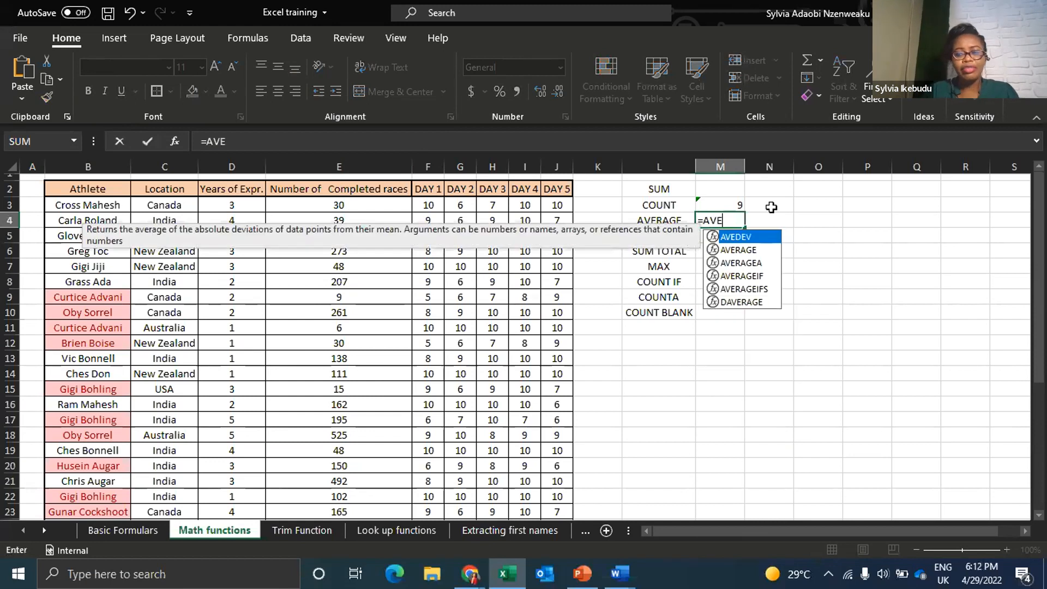
double_click(731, 252)
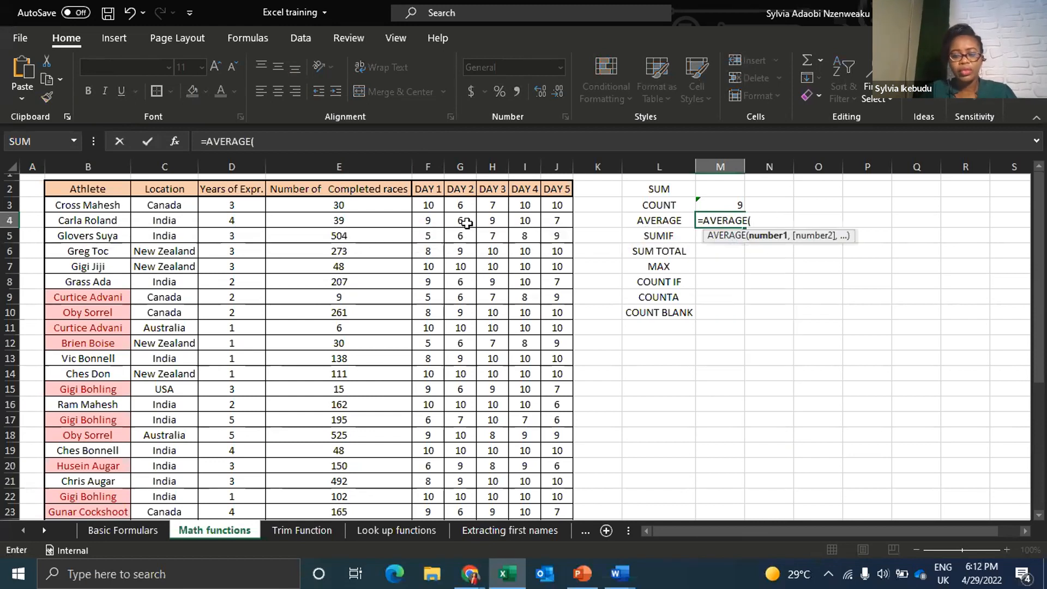
click(332, 205)
text(,)
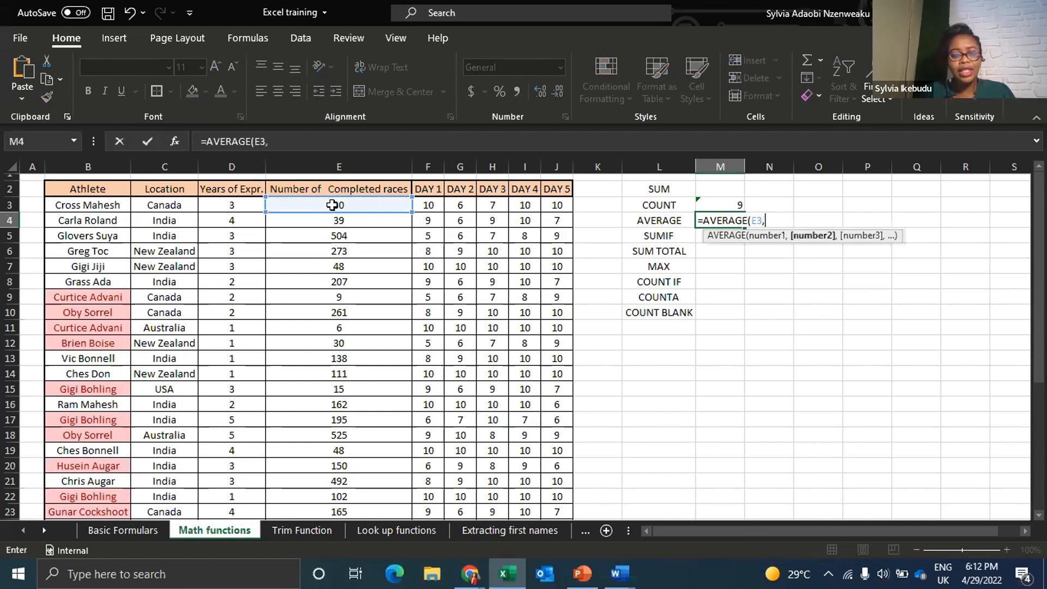
click(336, 222)
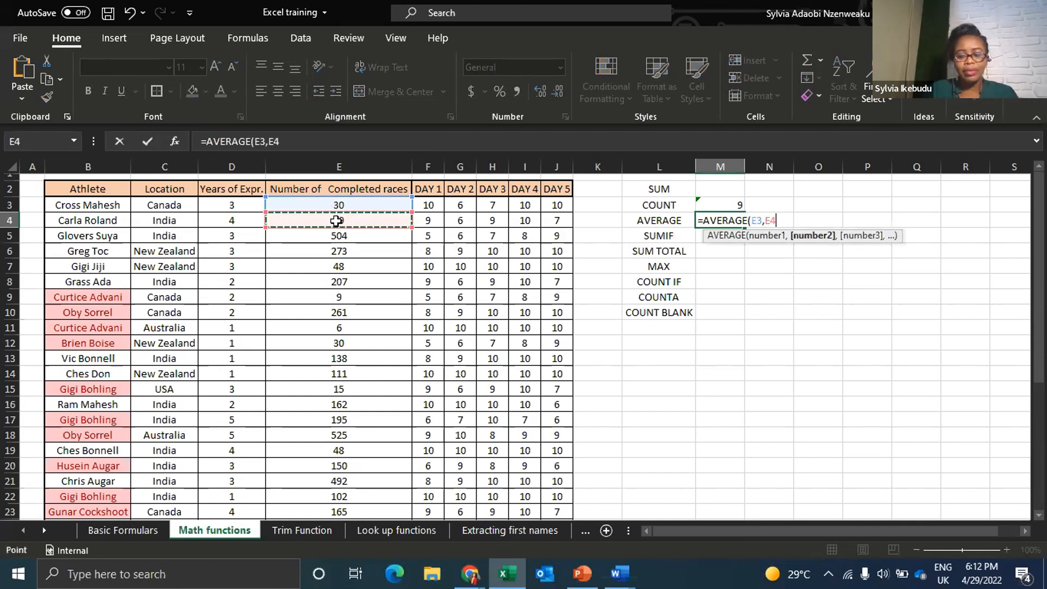
text(,)
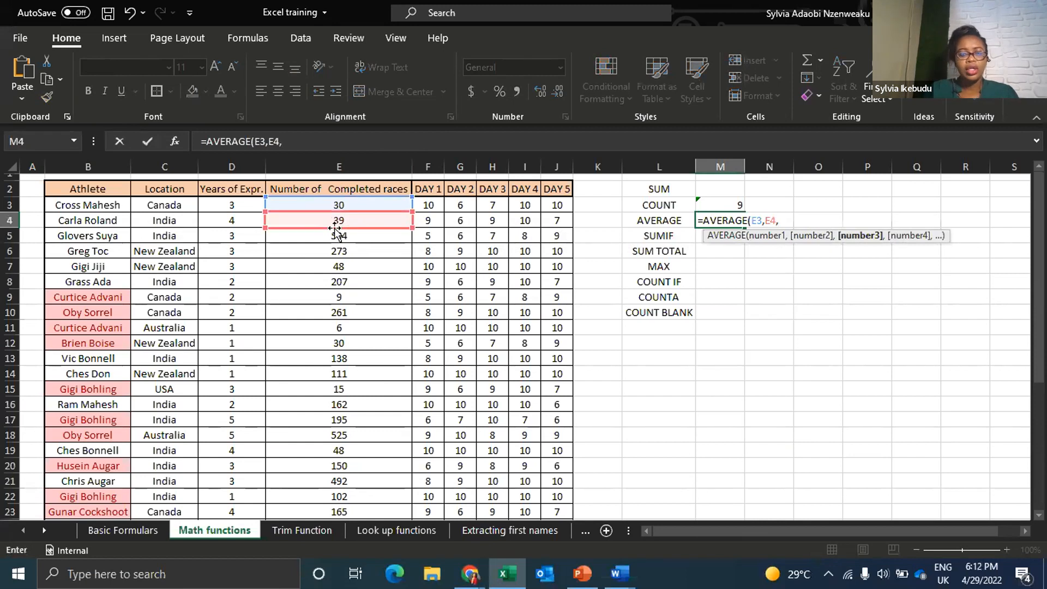
click(335, 236)
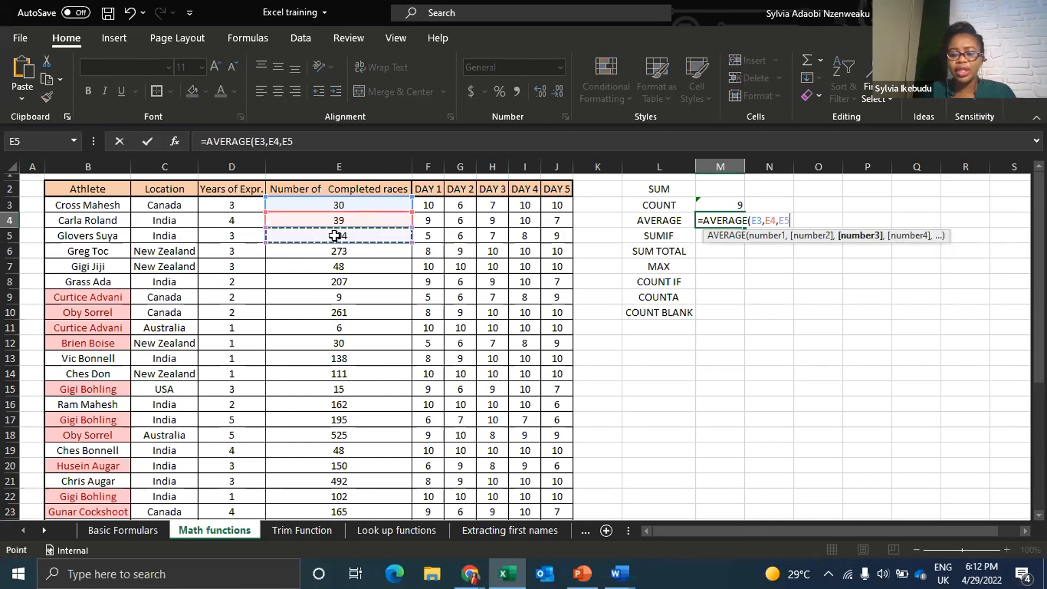
text())
key(Return)
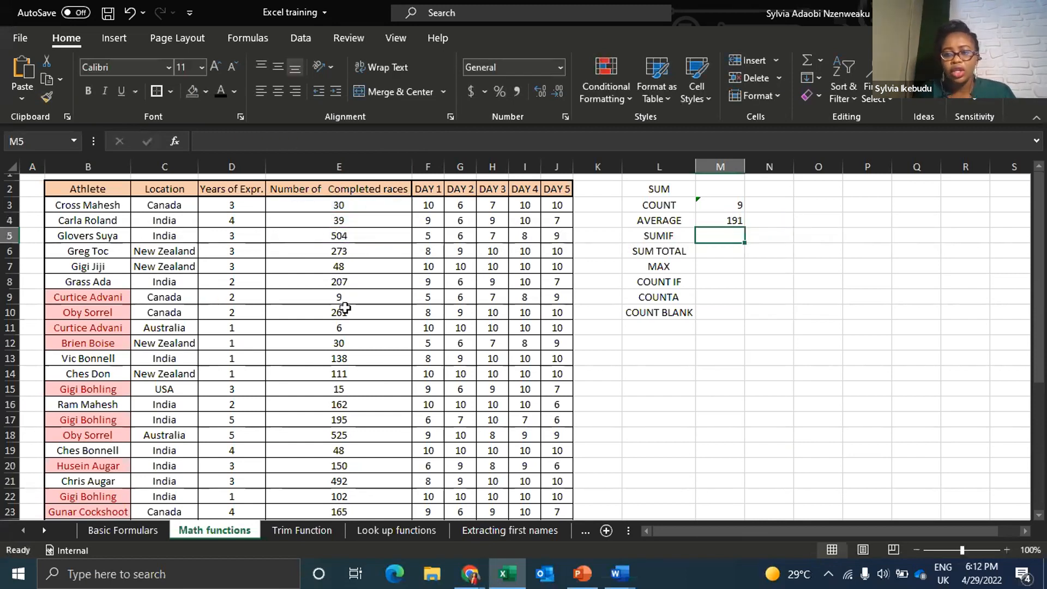
click(721, 223)
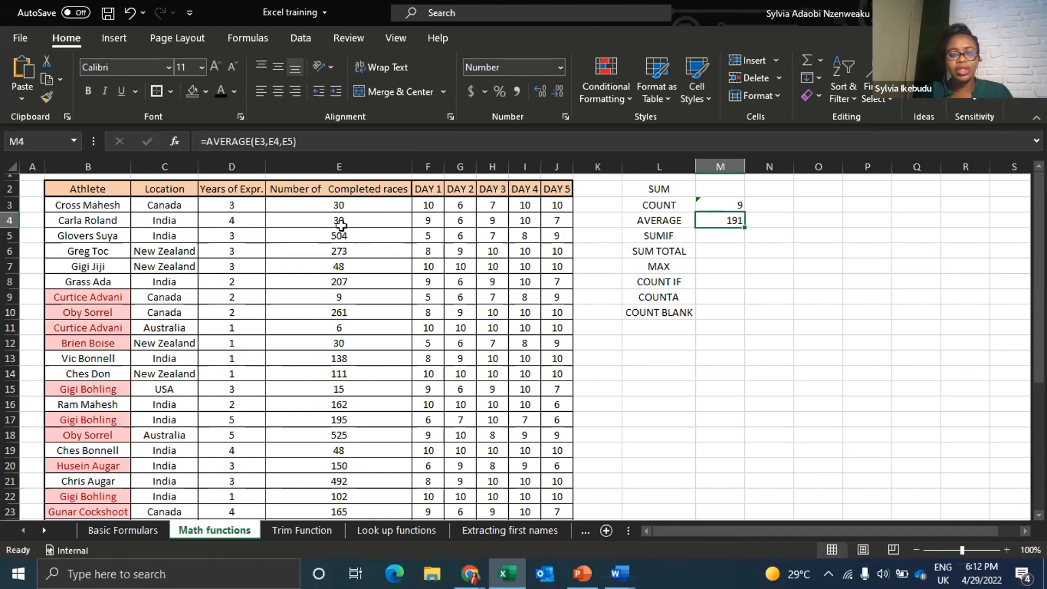
click(737, 240)
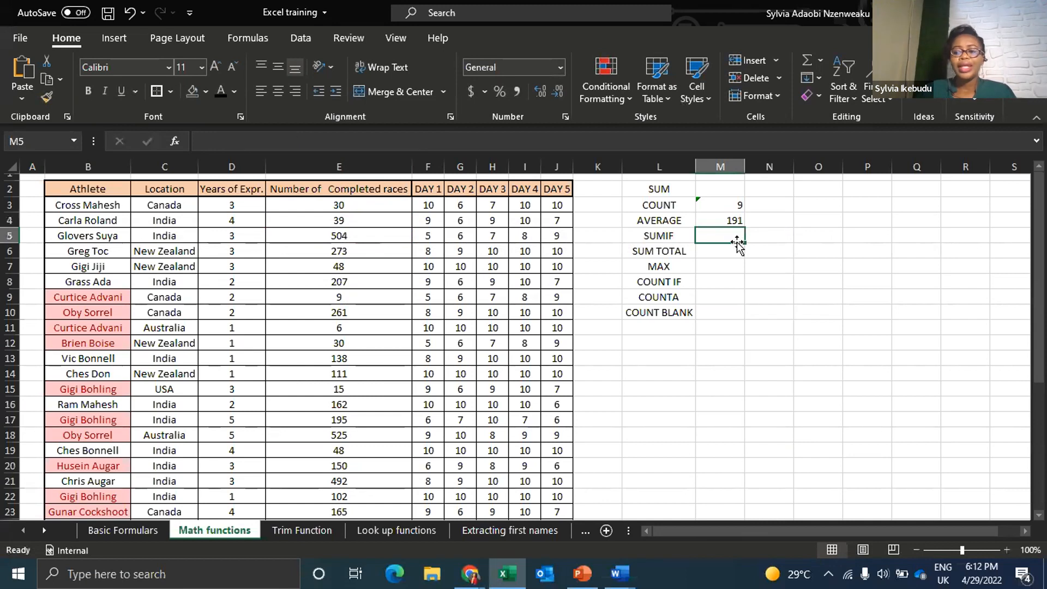
text(=)
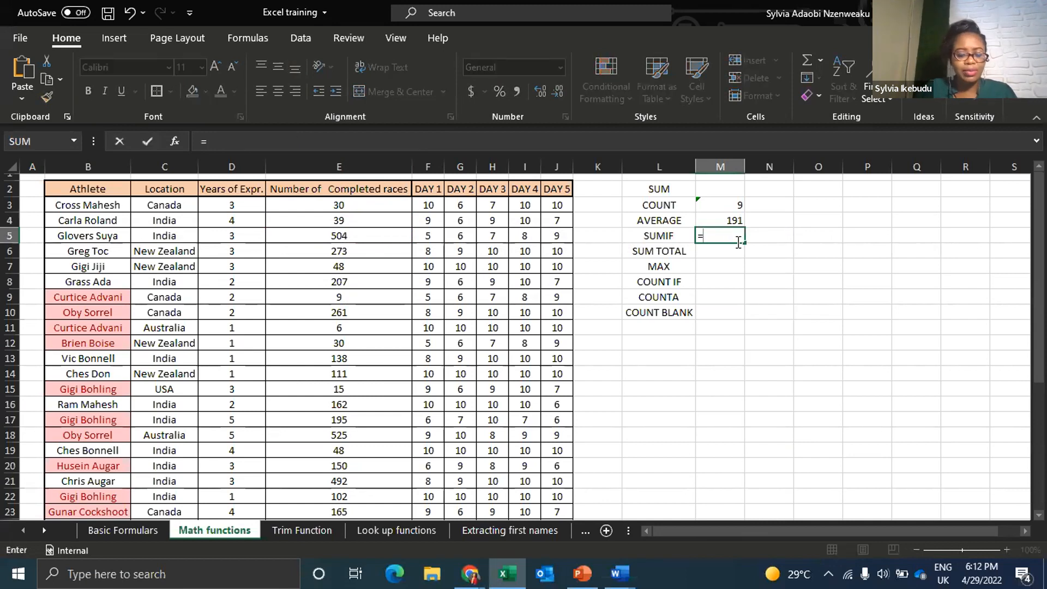
text(AV)
key(BackSpace)
key(BackSpace)
key(BackSpace)
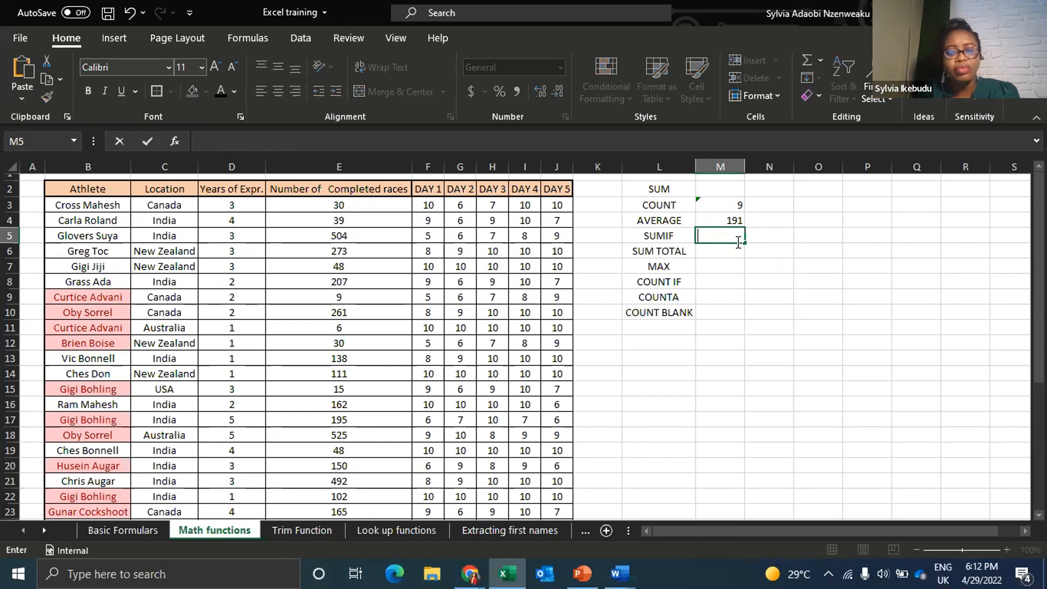
Examine the first athlete's row and the DAY 1 to DAY 5 values in F3:J3
click(435, 224)
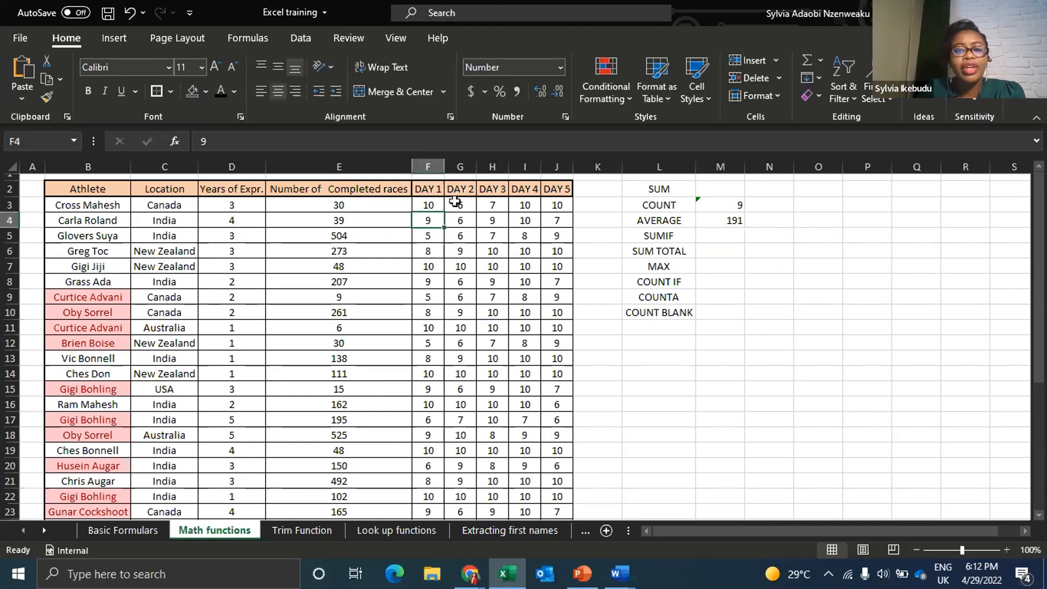
click(11, 207)
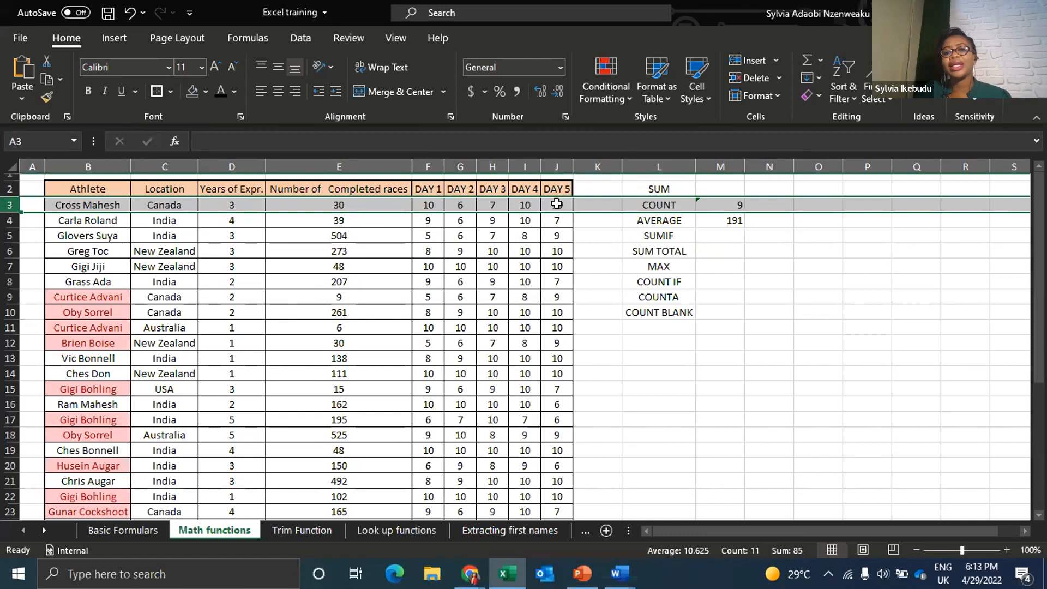
click(525, 250)
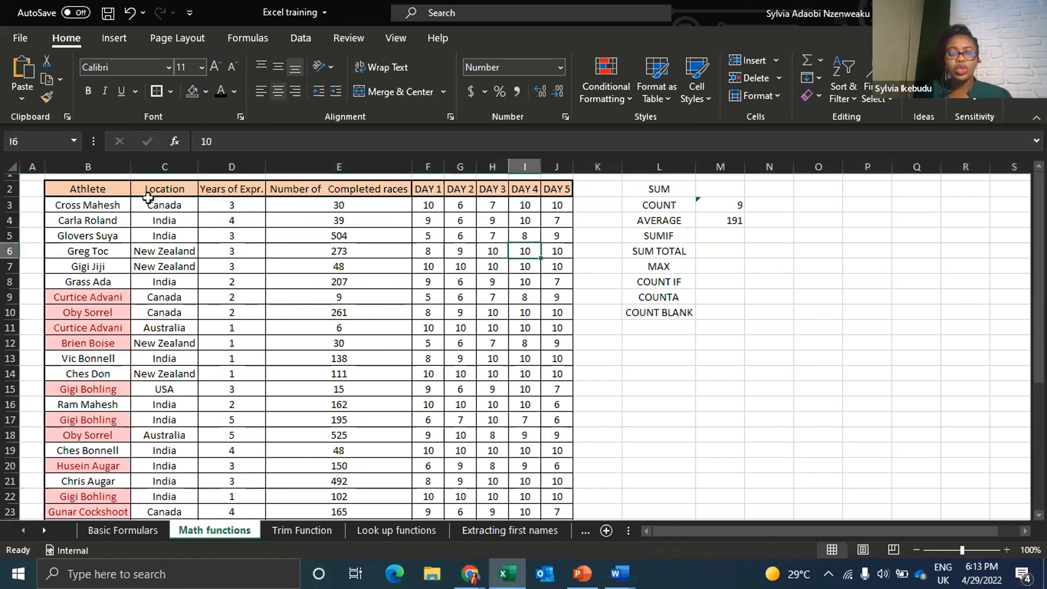
drag(428, 205, 558, 208)
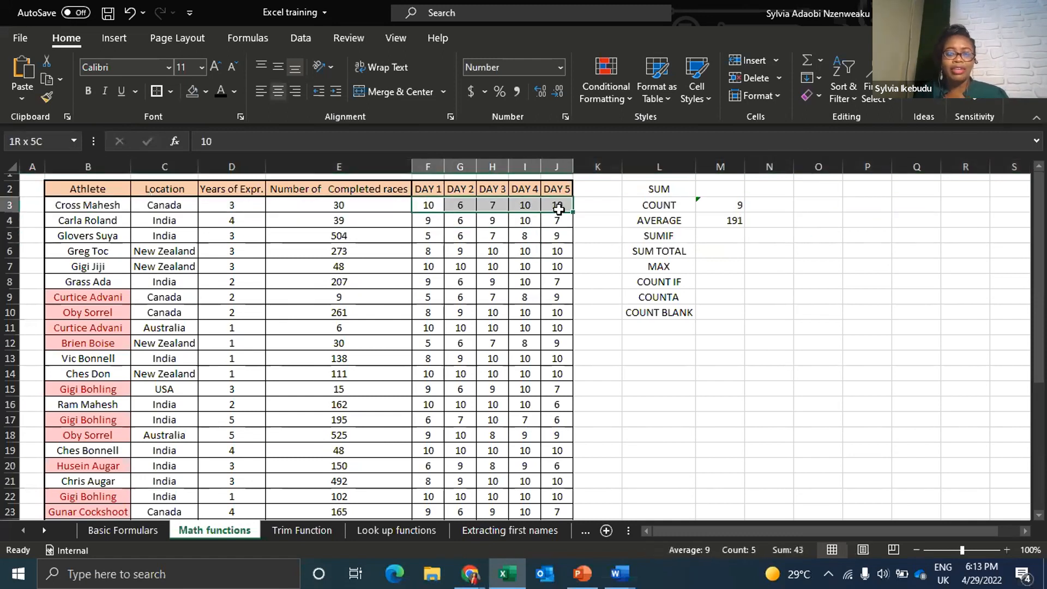
click(9, 205)
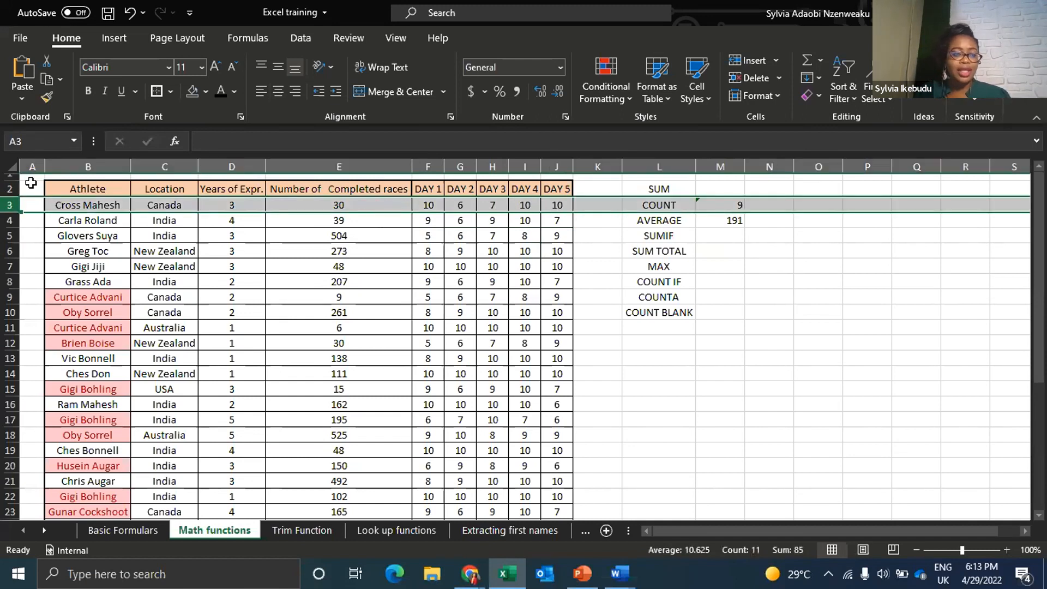
Label L14 as the average time for the first athlete, by first name, to complete a race, and autofit column L
click(659, 347)
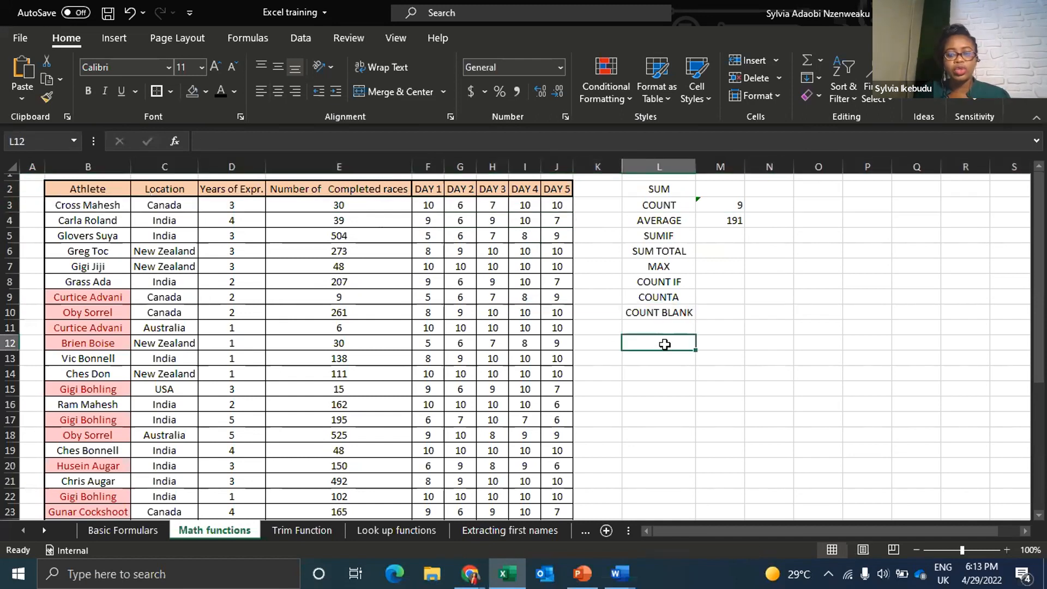
click(644, 372)
text(Averag)
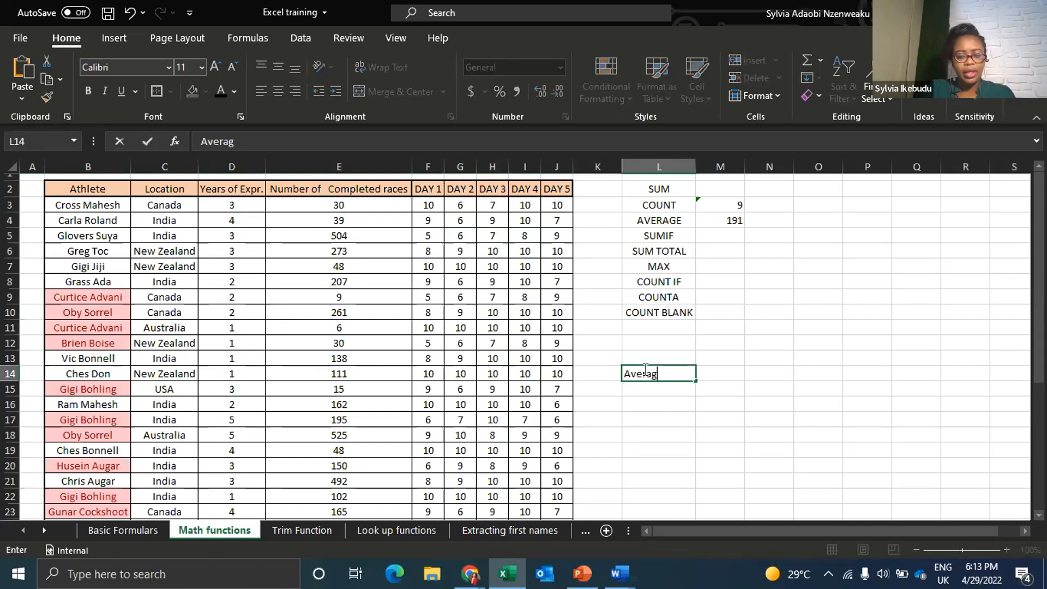
text(e time for)
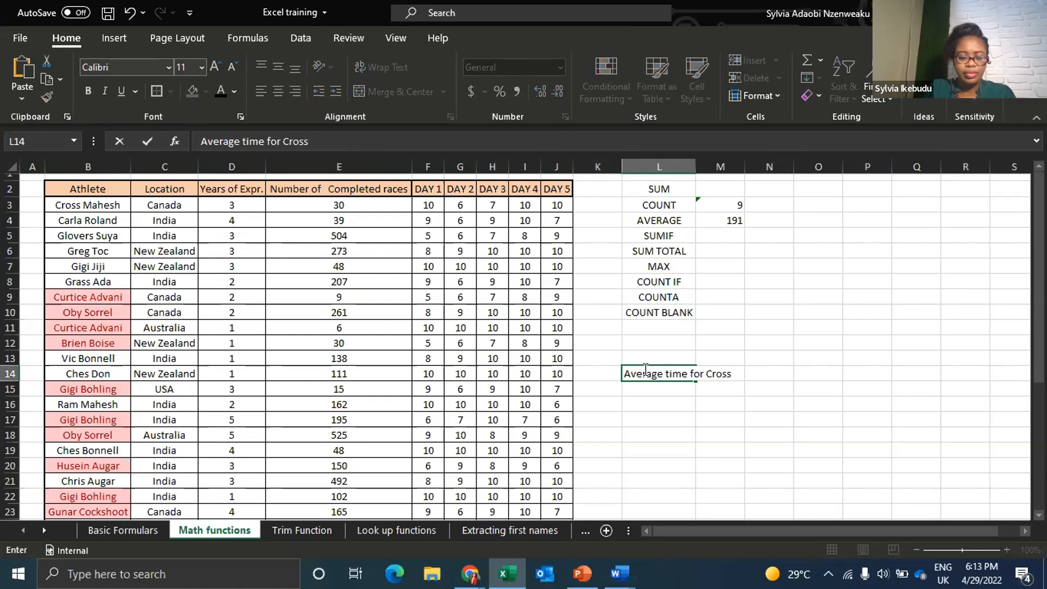
text(Cross to complete a)
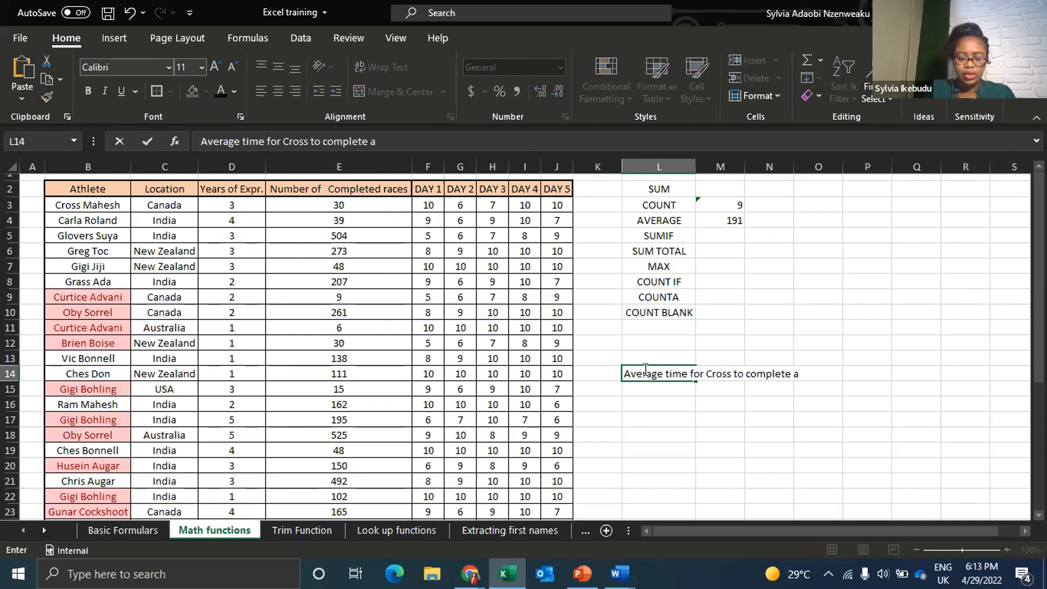
text( race)
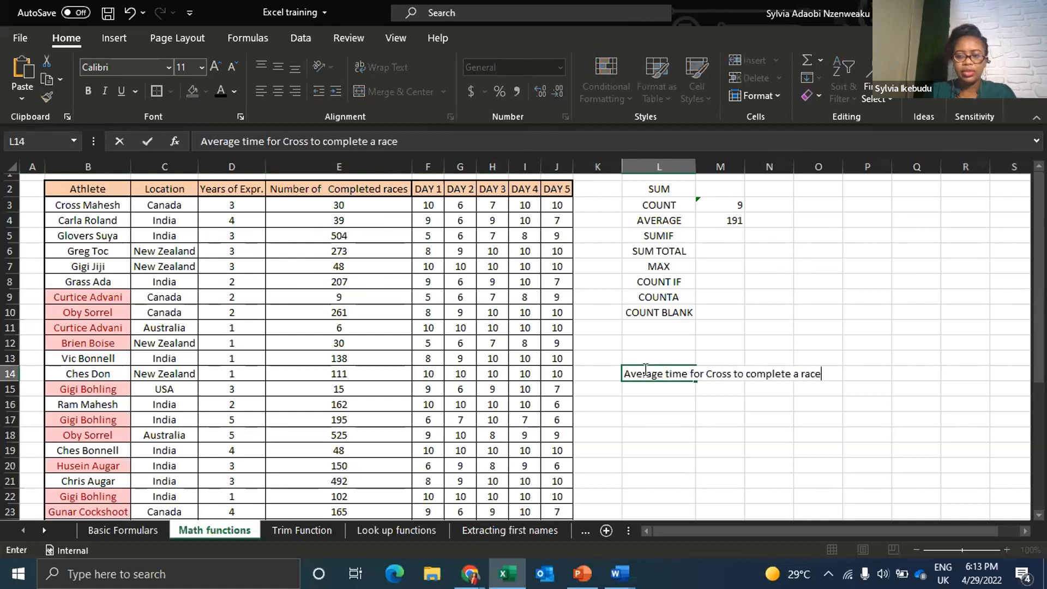
key(Return)
click(712, 375)
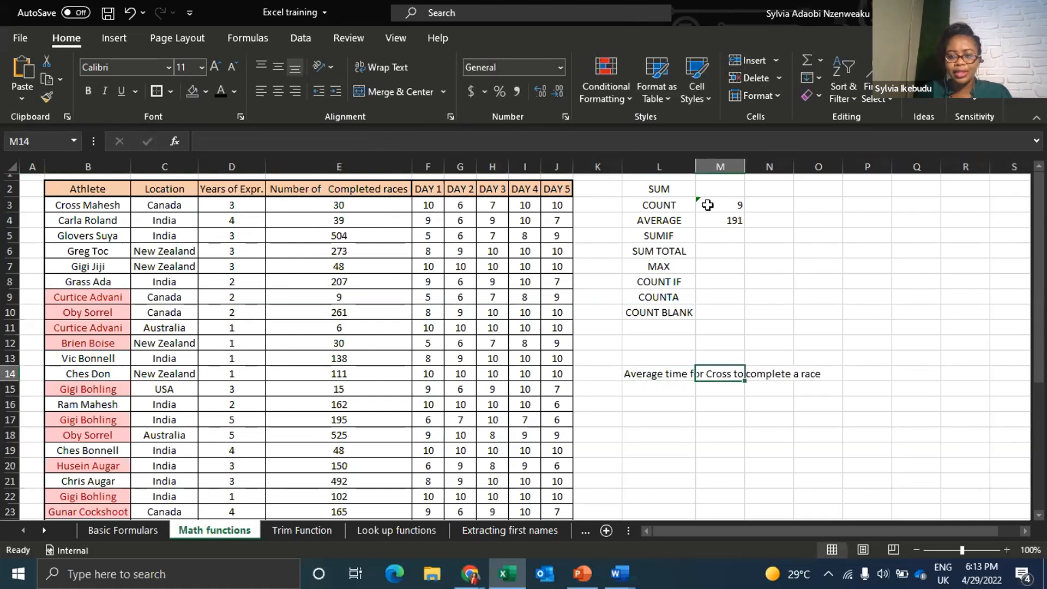
double_click(696, 166)
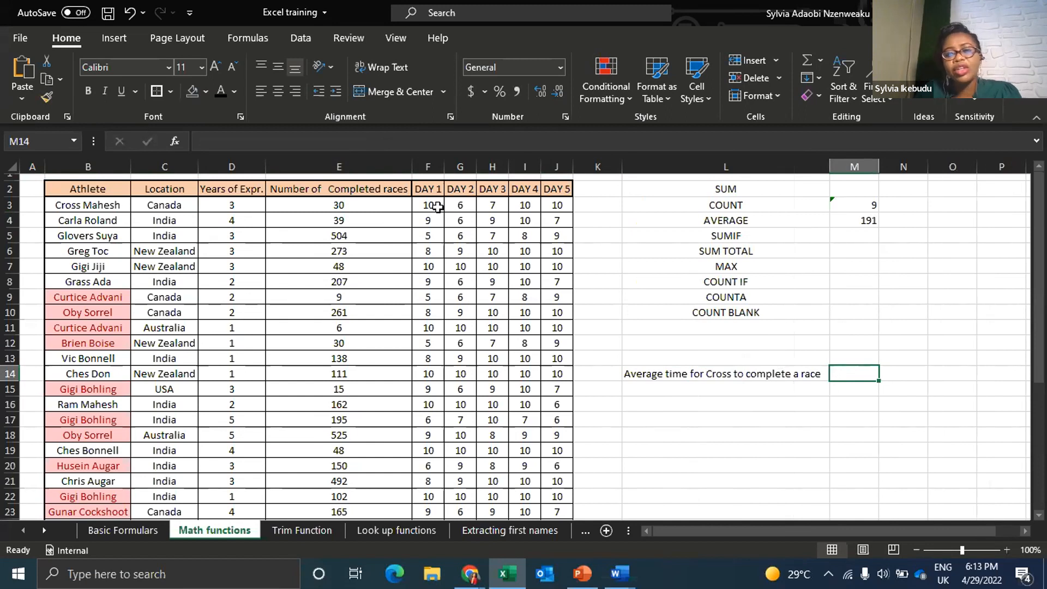
Add up the first athlete's DAY 1 to DAY 5 values in M14 with the formula =F3+G3+H3+I3+J3
drag(437, 205, 558, 208)
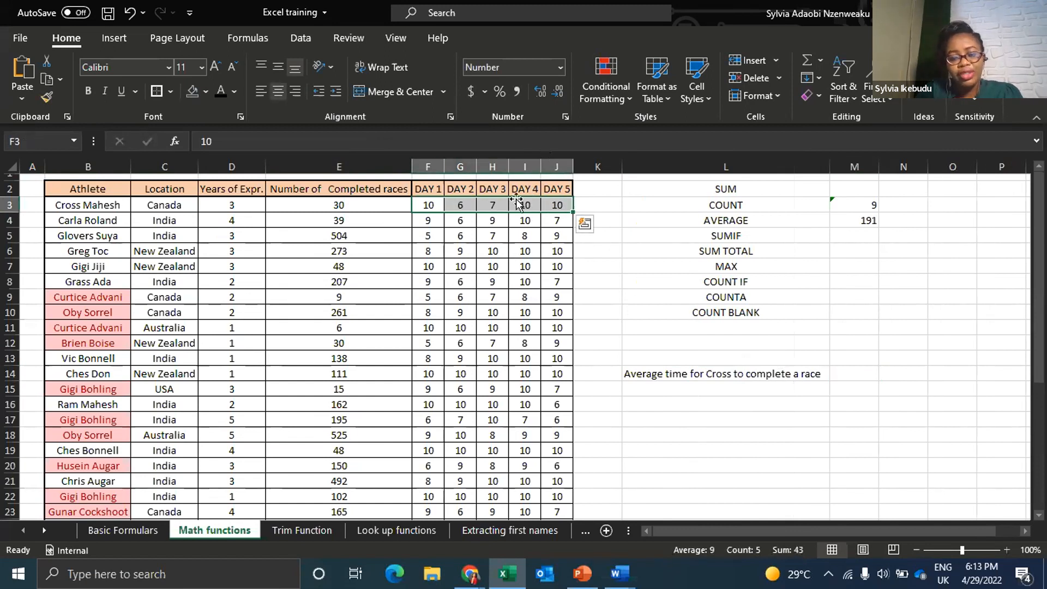
click(854, 372)
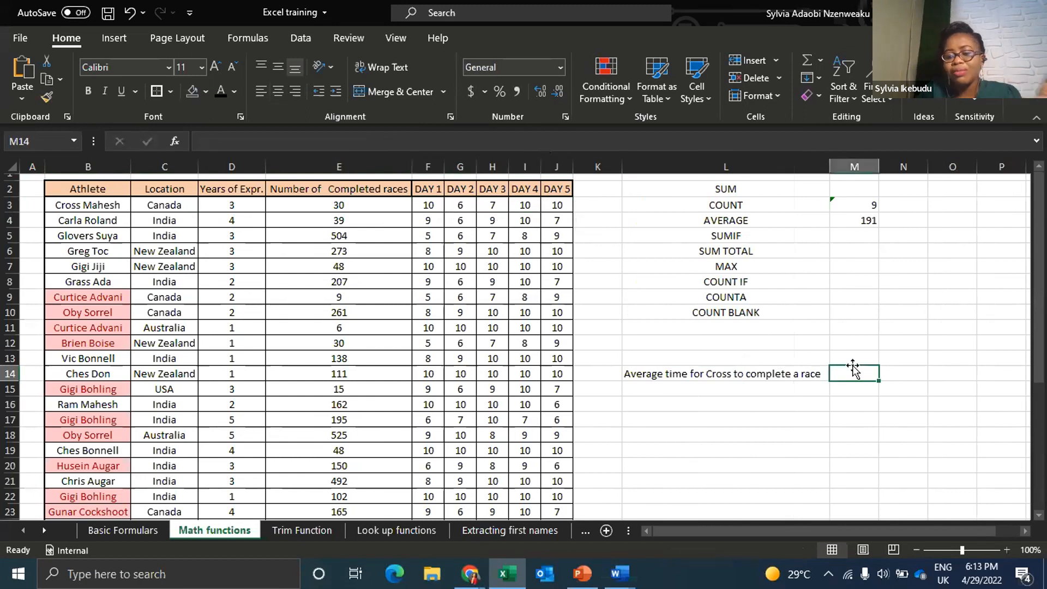
text(=)
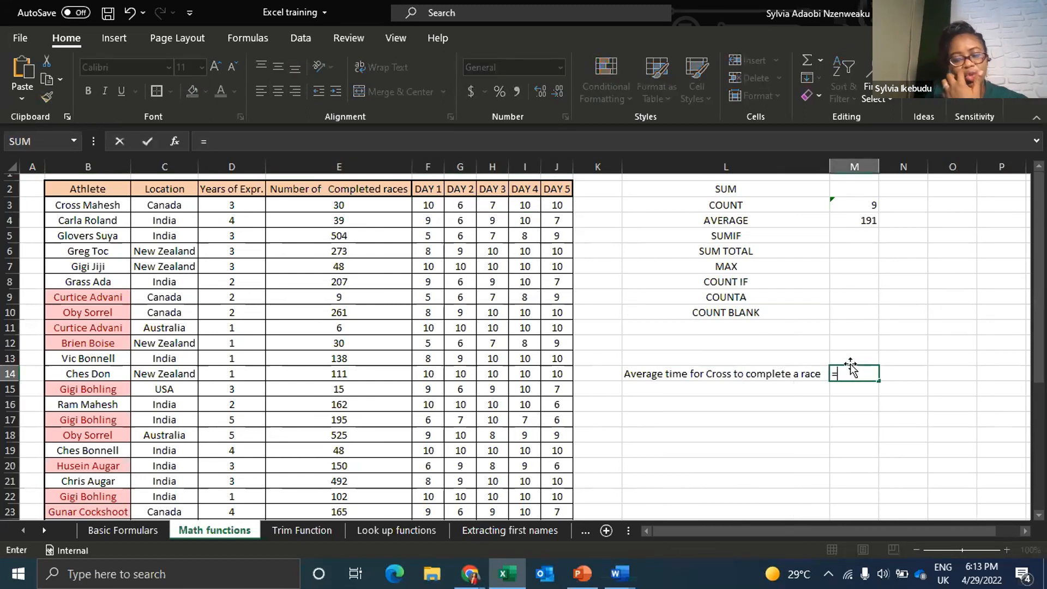
click(441, 207)
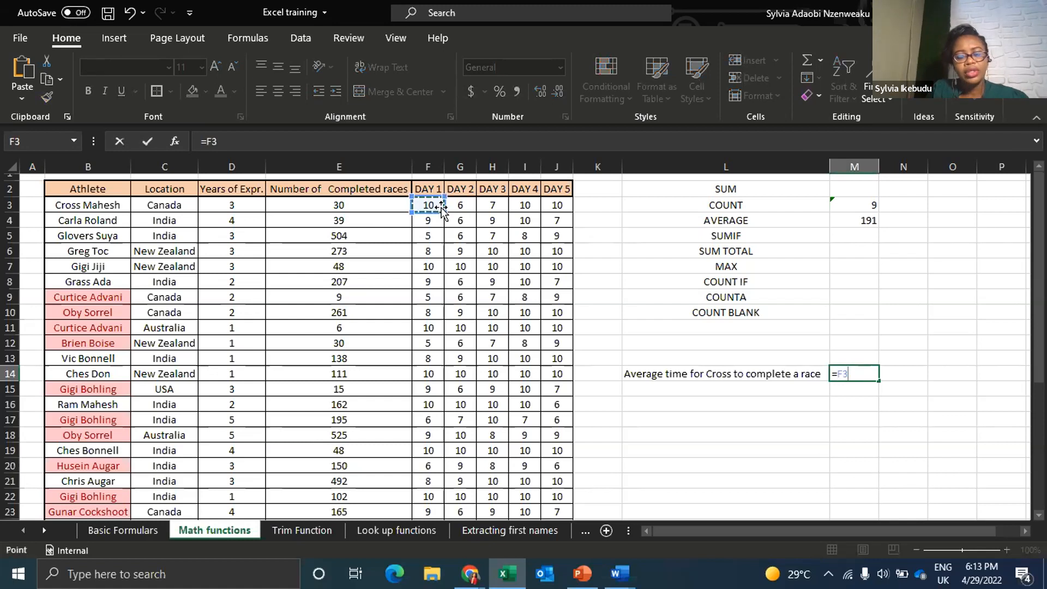
text(+)
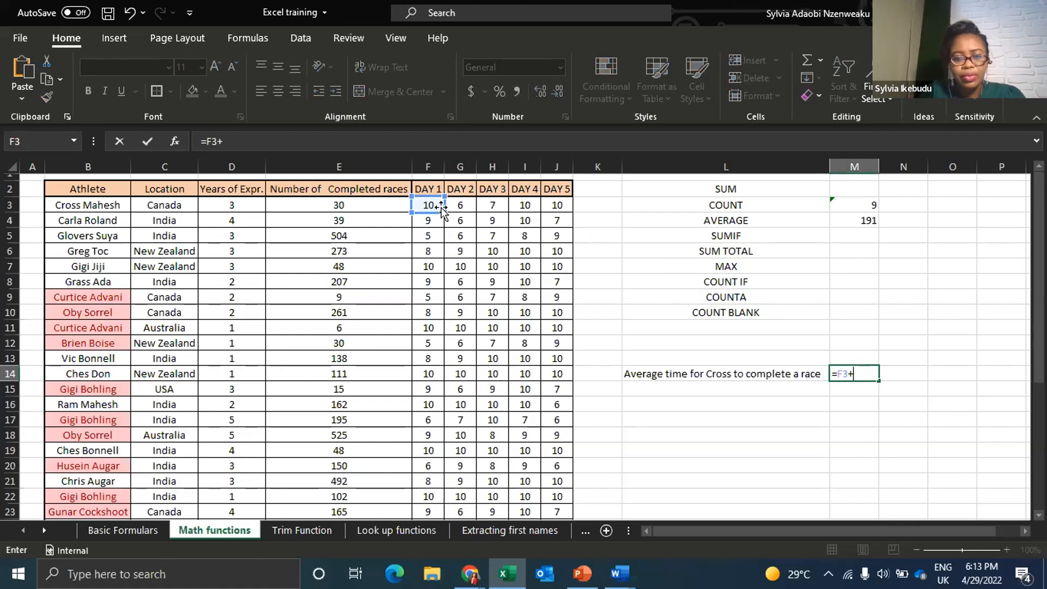
click(464, 204)
text(+)
click(492, 204)
text(+)
click(535, 205)
text(+)
click(547, 207)
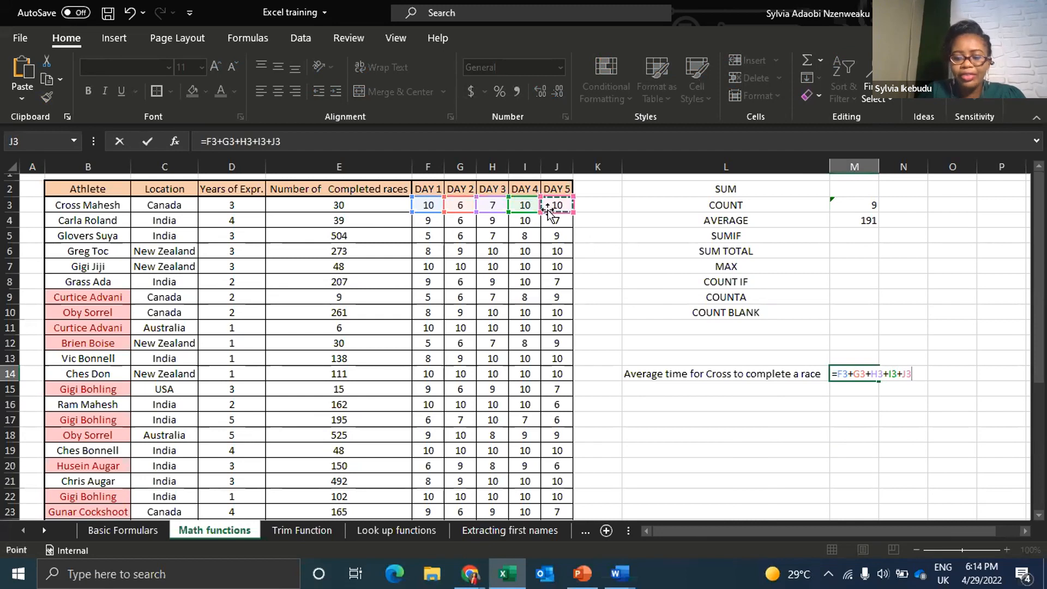
key(Return)
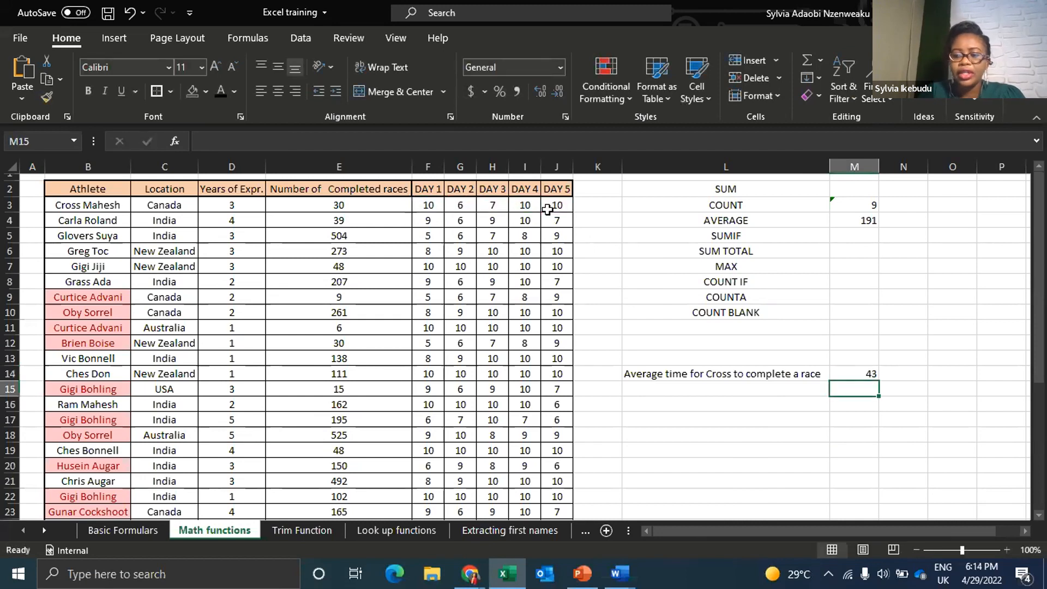
Turn the sum in M14 into a five-day average with the formula =(F3+G3+H3+I3+J3) / 5
click(868, 368)
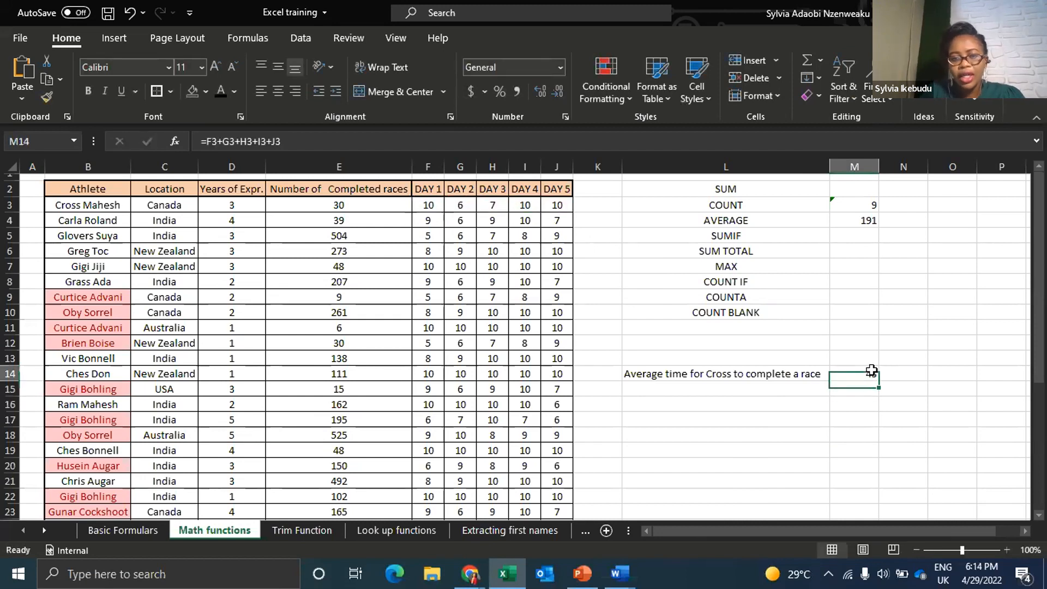
click(209, 140)
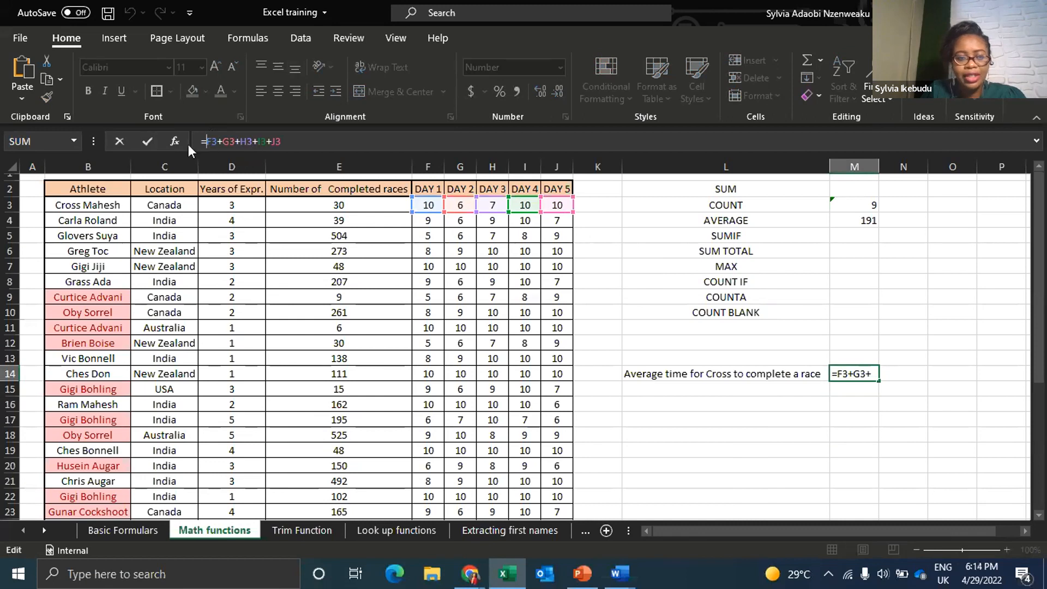
text(()
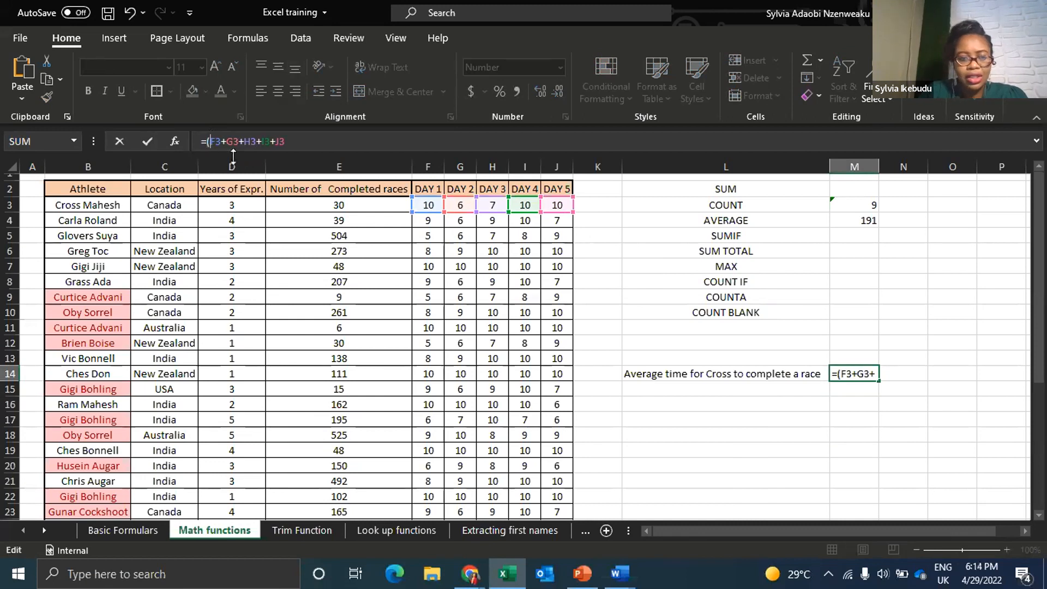
click(307, 145)
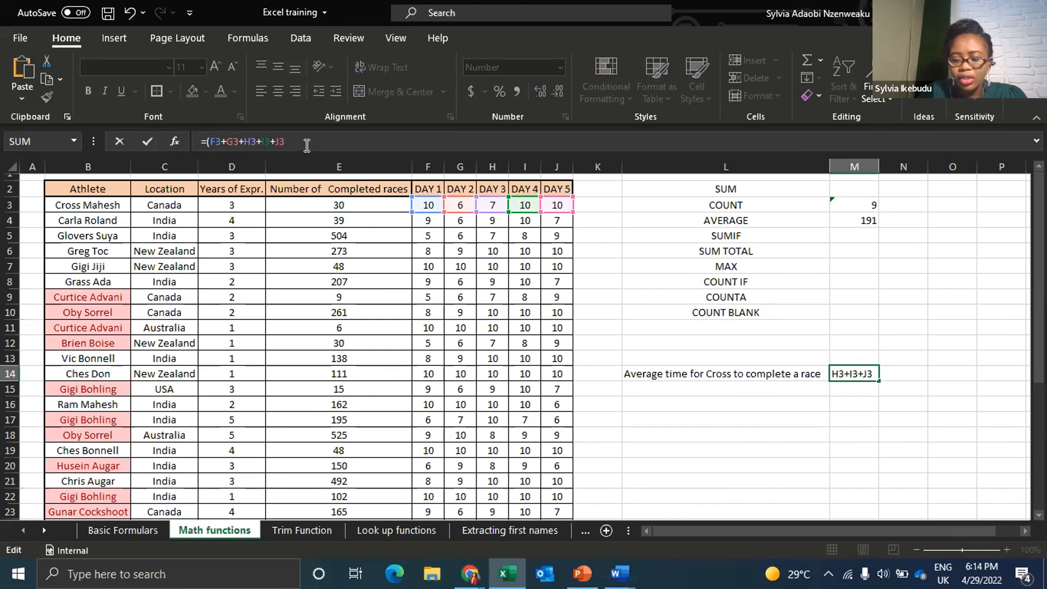
text() / 5)
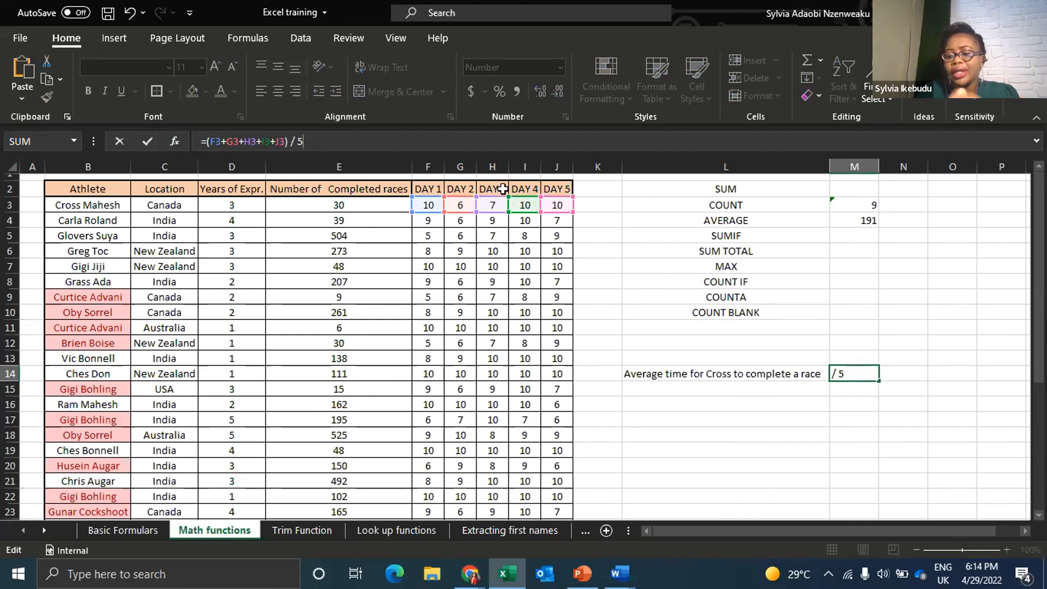
key(Return)
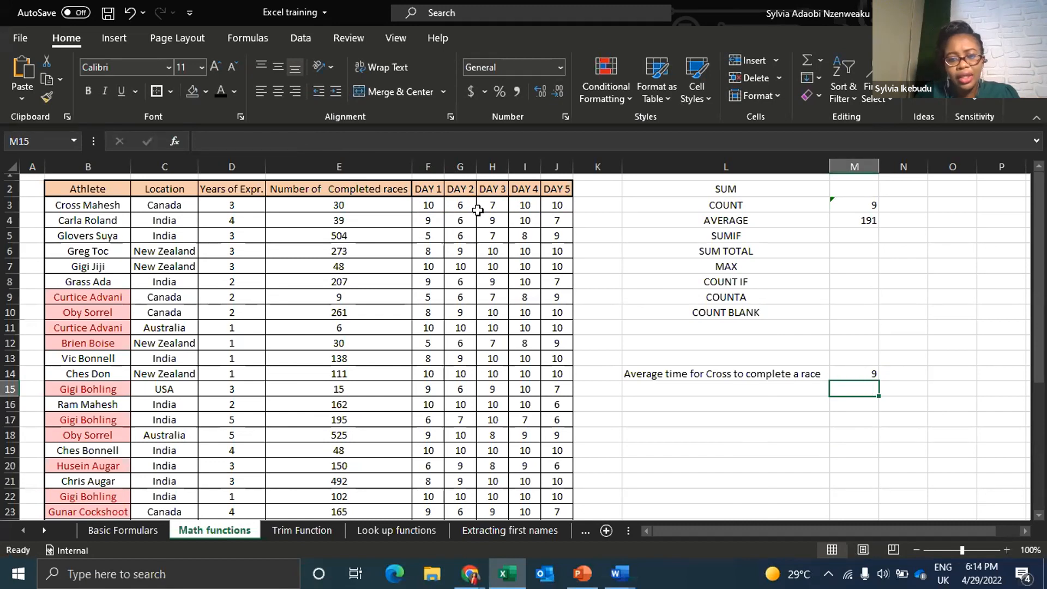
click(851, 376)
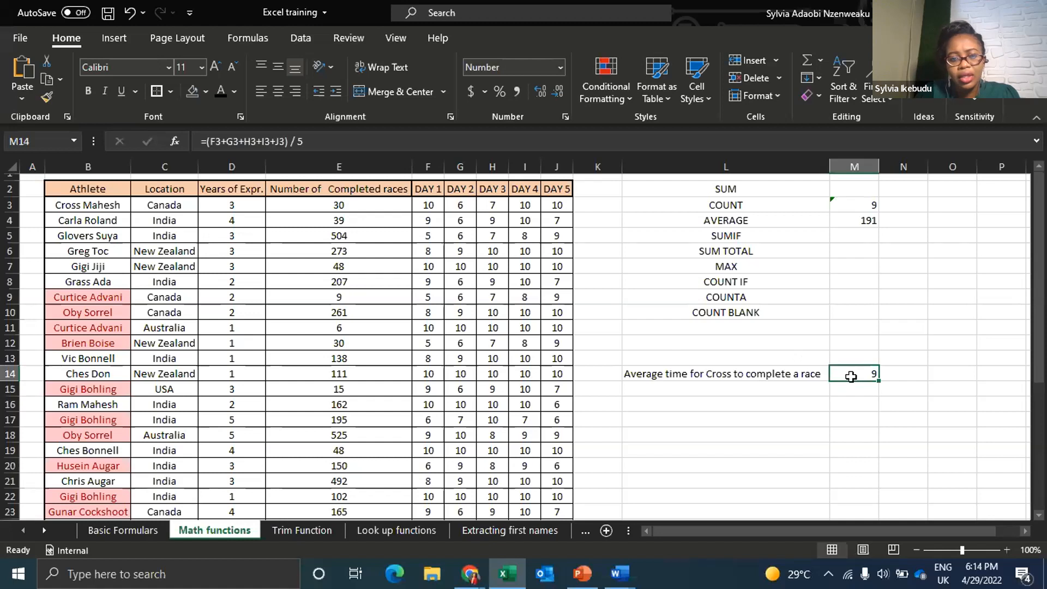
Average the first athlete's DAY 1 to DAY 5 values in N14 with the formula =AVERAGE(F3:J3)
click(773, 381)
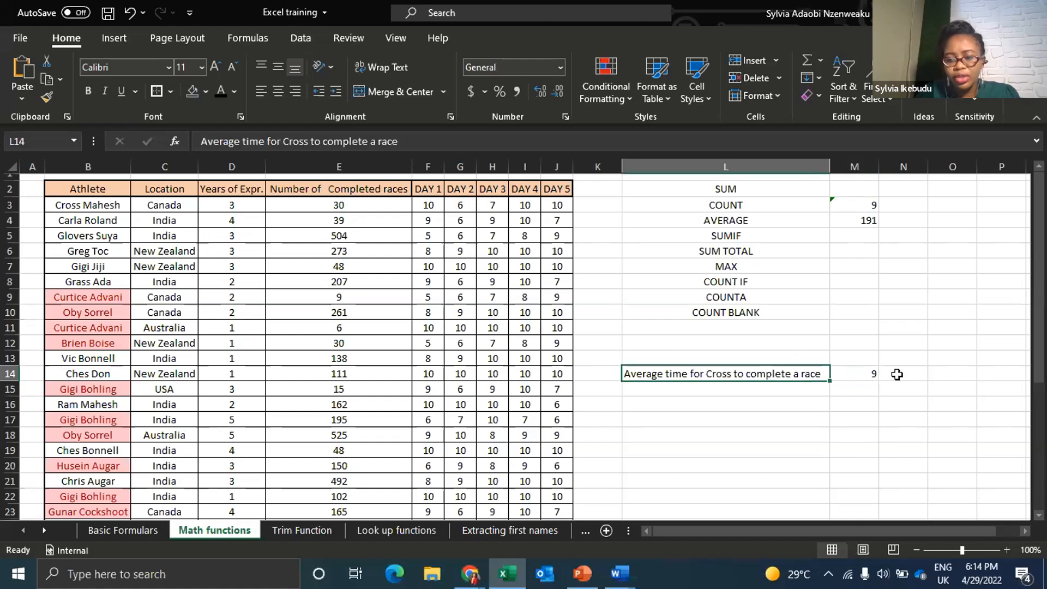
click(895, 372)
text(=)
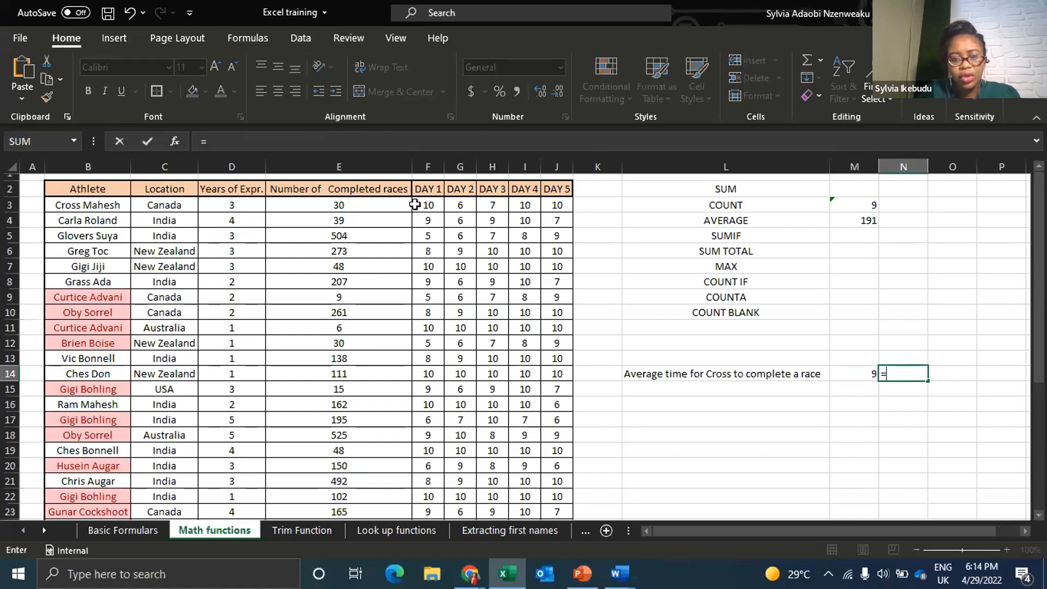
text(aver)
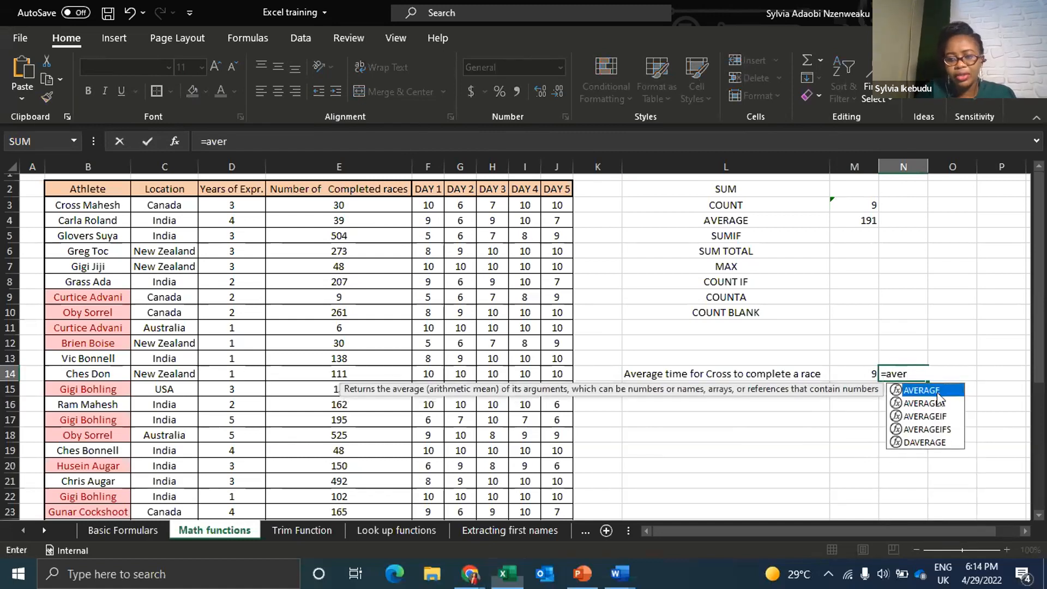
key(Tab)
drag(431, 207, 545, 205)
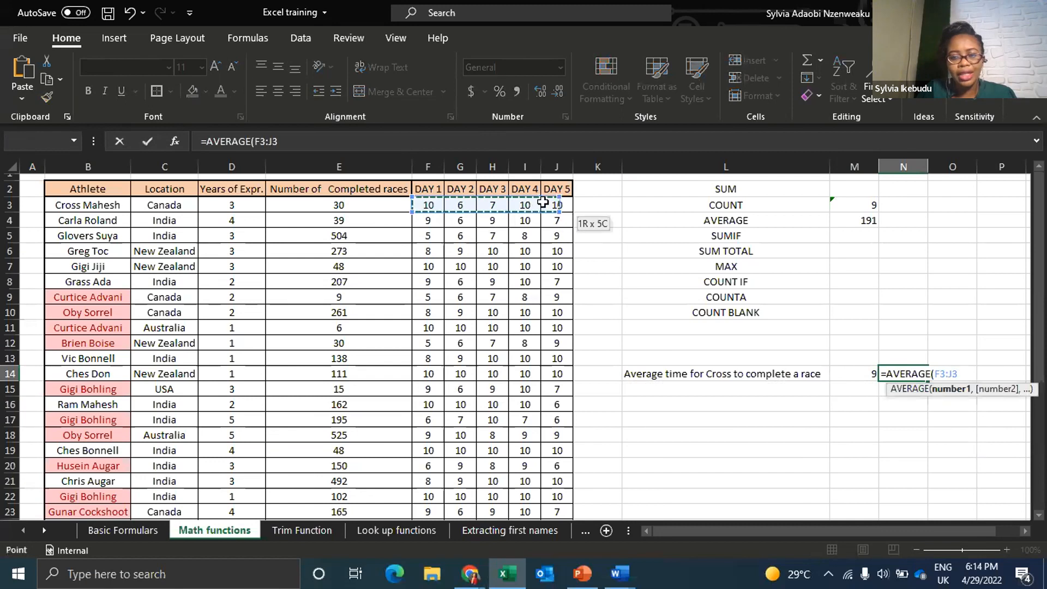
key(Return)
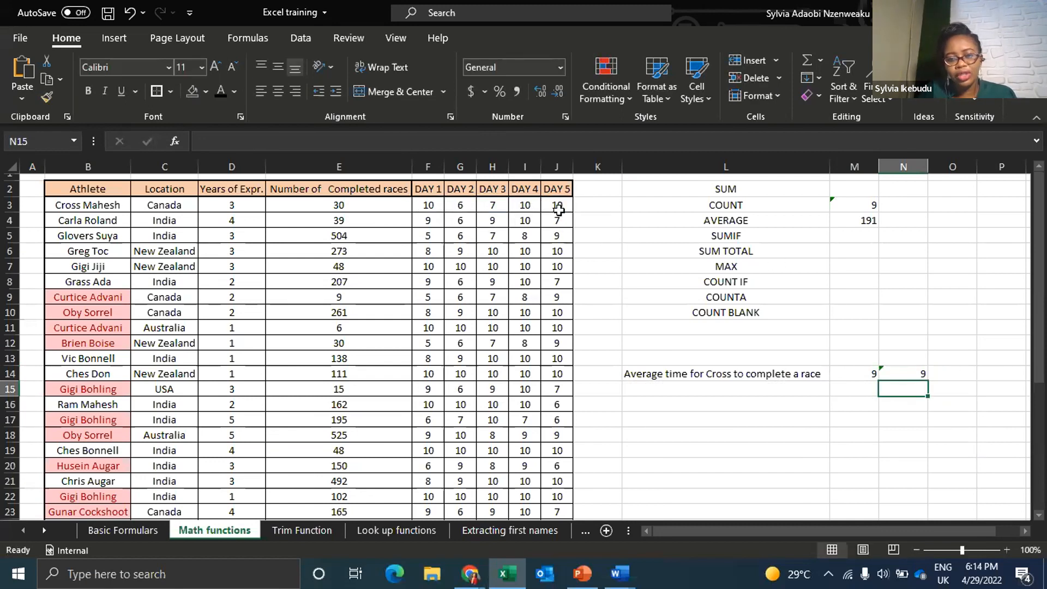
click(912, 373)
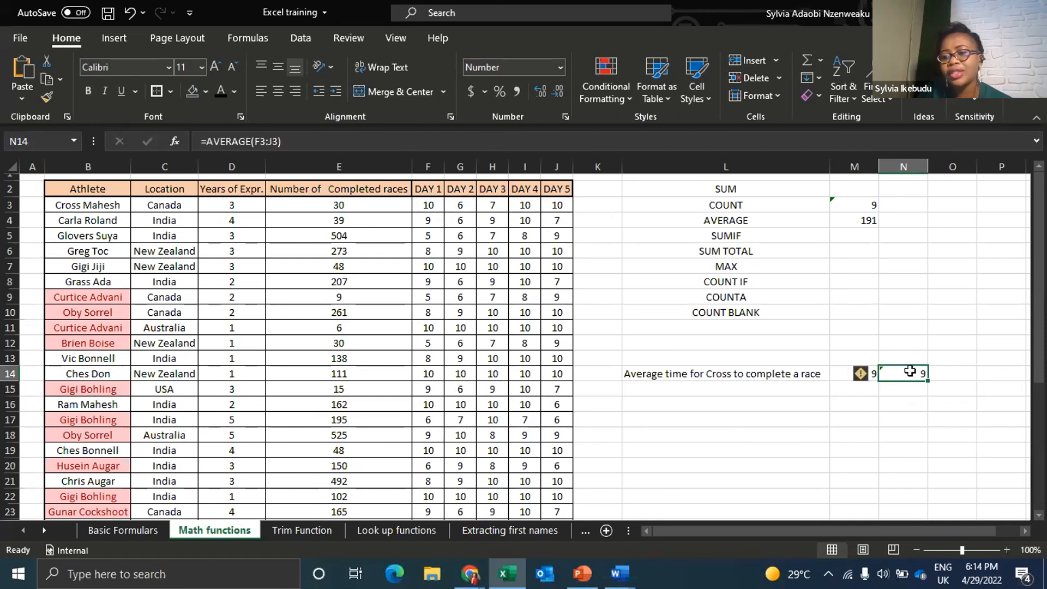
click(746, 400)
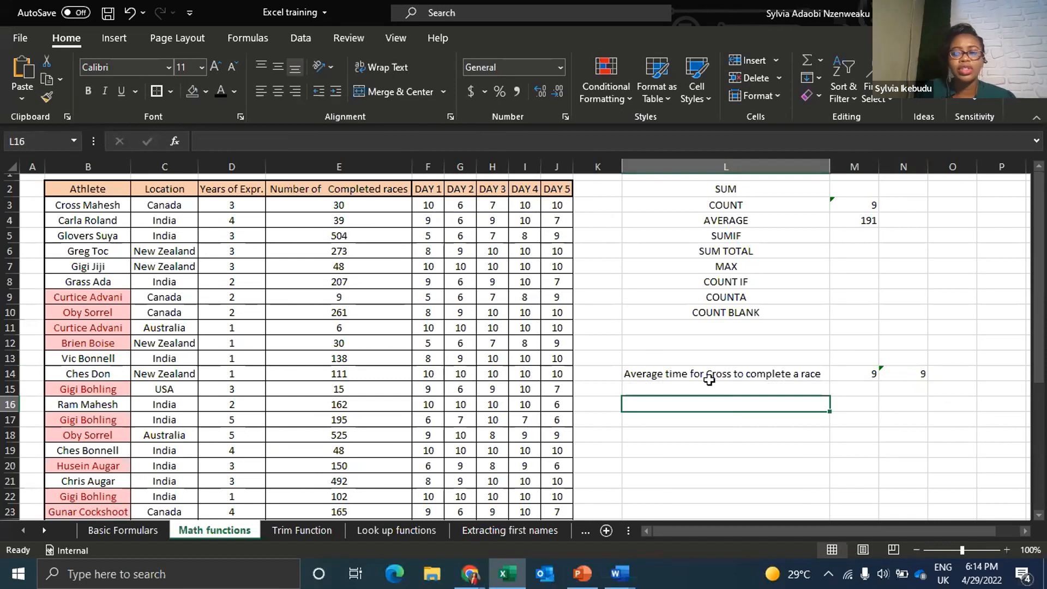
Average the first athlete's DAY 1 to DAY 5 values into K3 with the AutoSum Average option
click(835, 370)
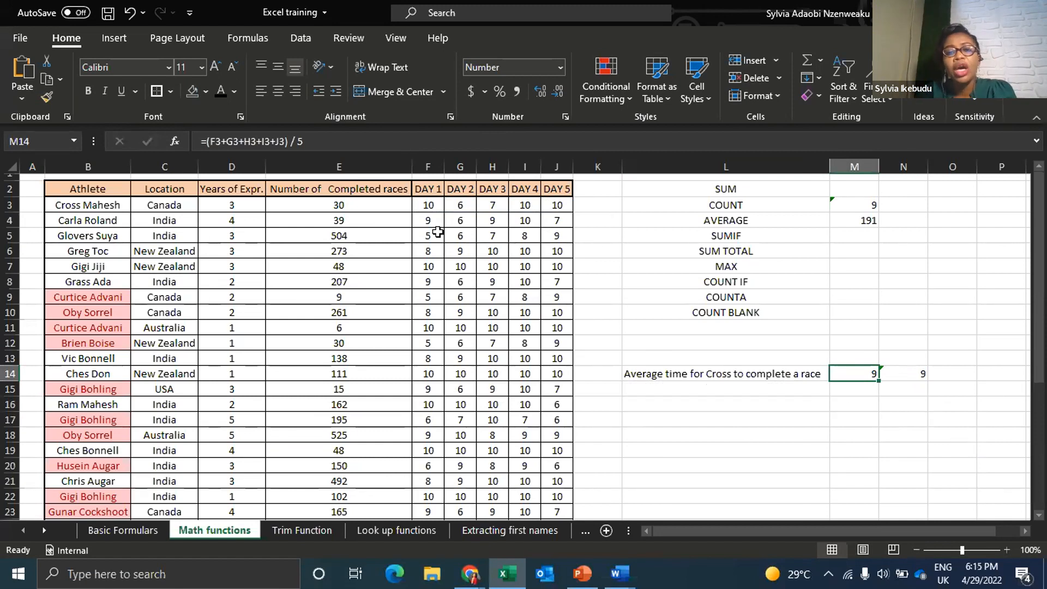
drag(431, 204, 591, 204)
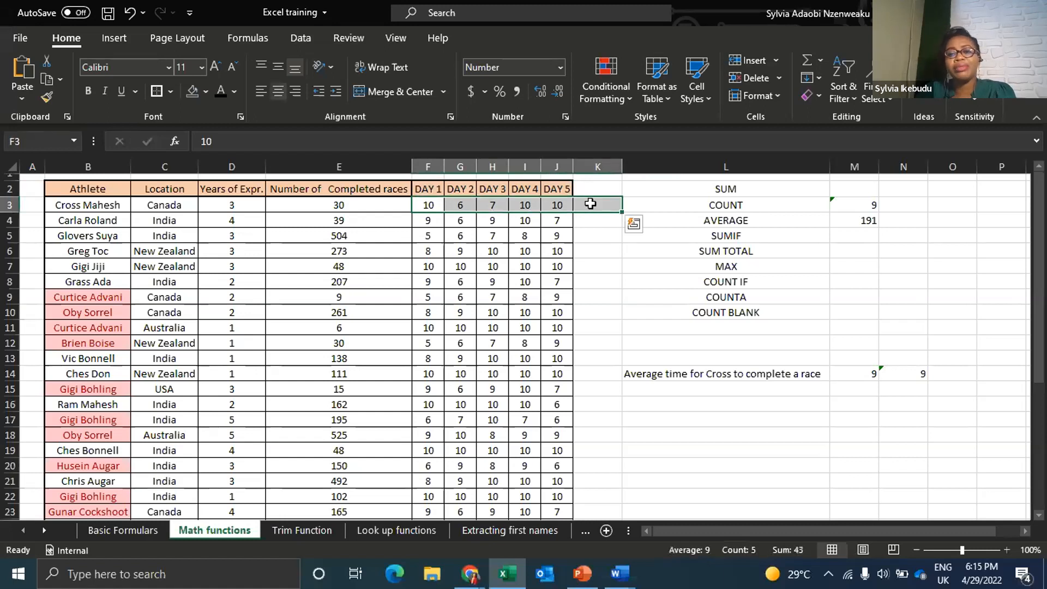
click(822, 60)
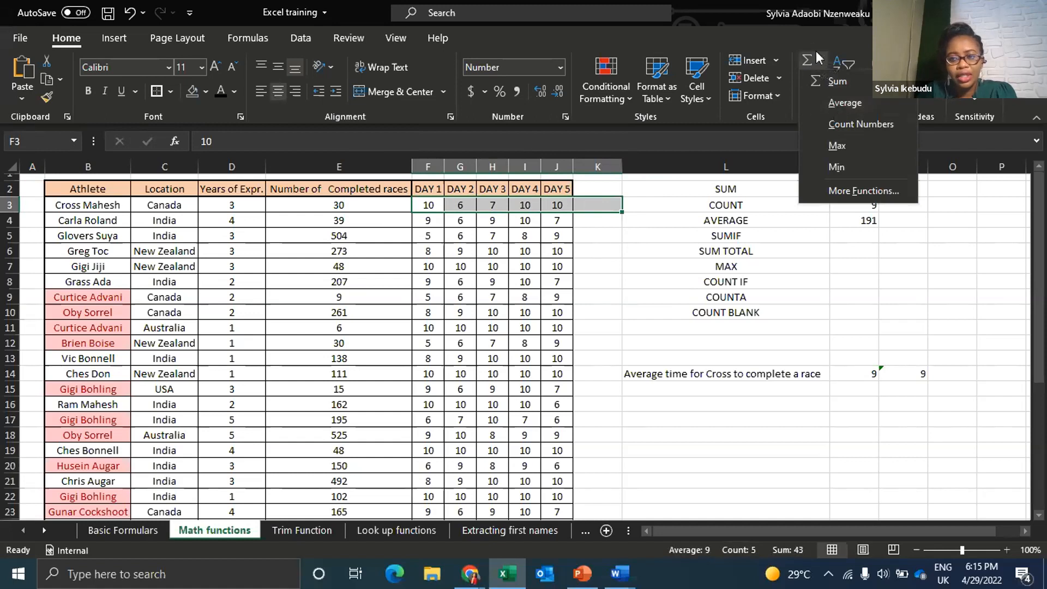
click(839, 105)
click(607, 208)
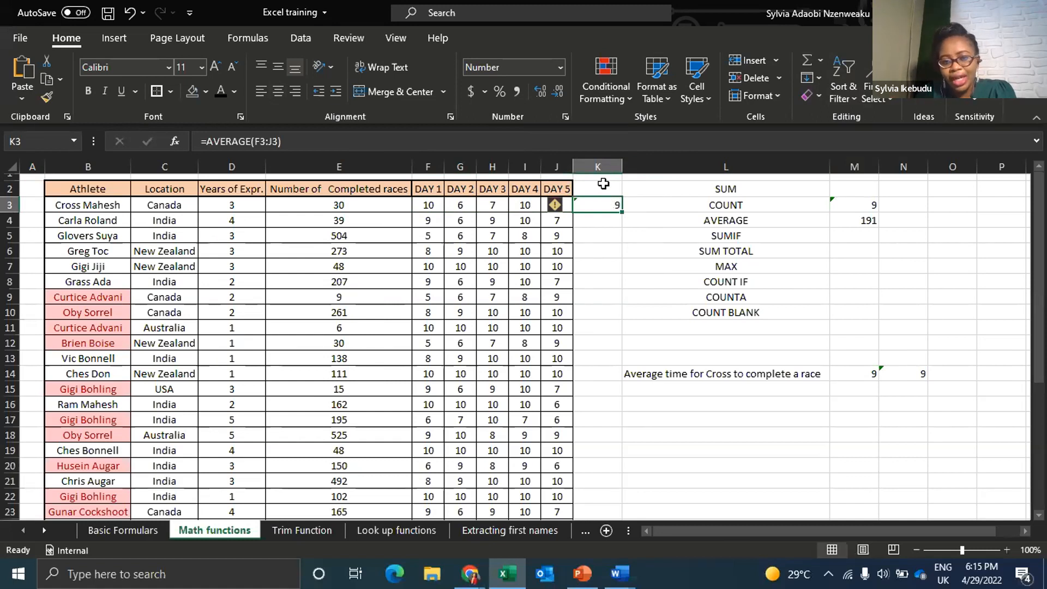
Remove the DAY 2 value from the M14 formula so that it reads =(F3+H3+I3+J3) / 5
click(811, 371)
click(864, 377)
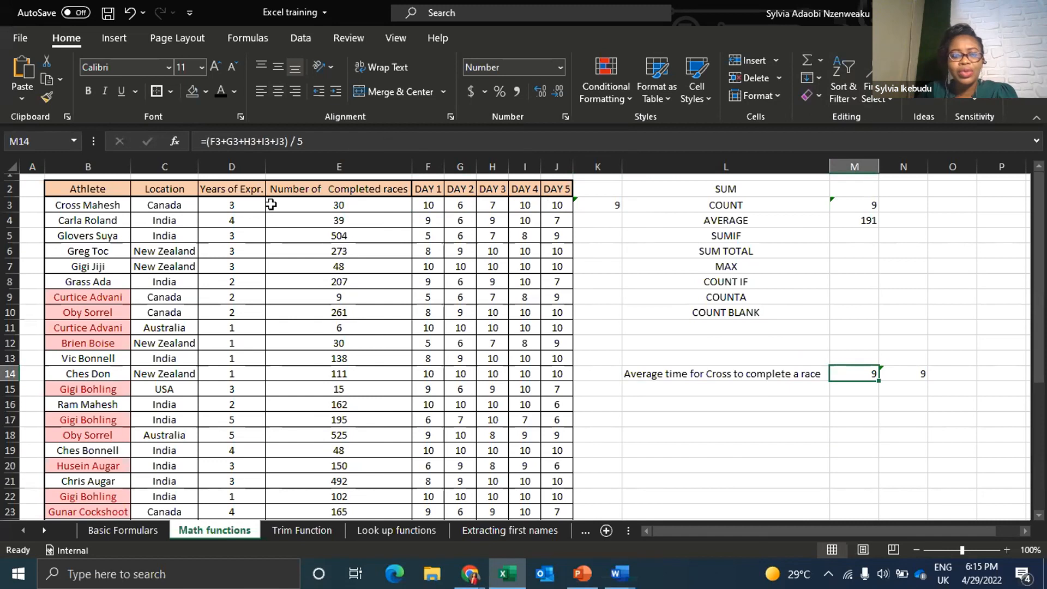
click(243, 141)
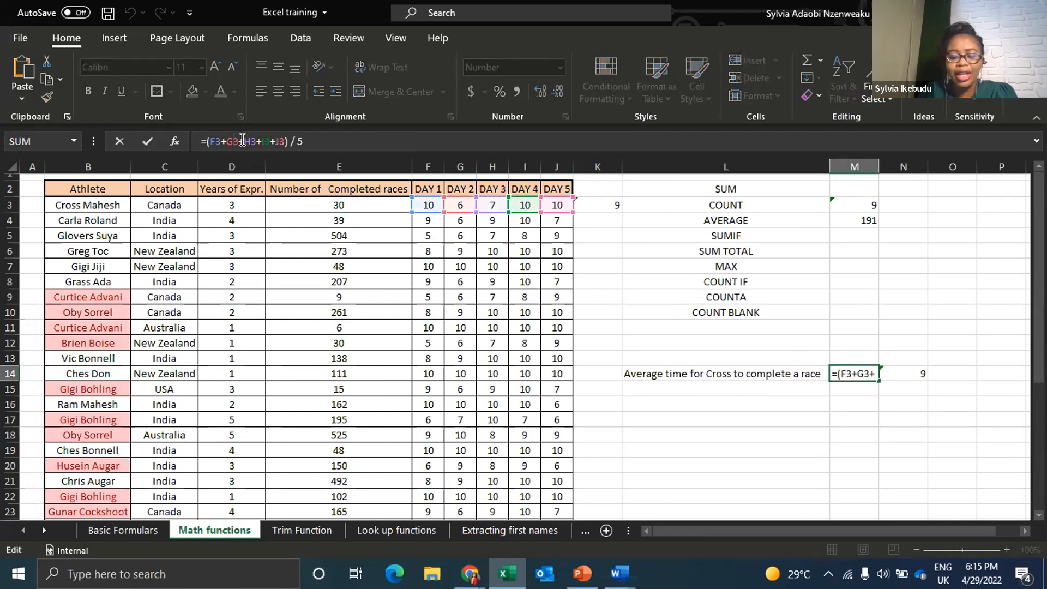
key(BackSpace)
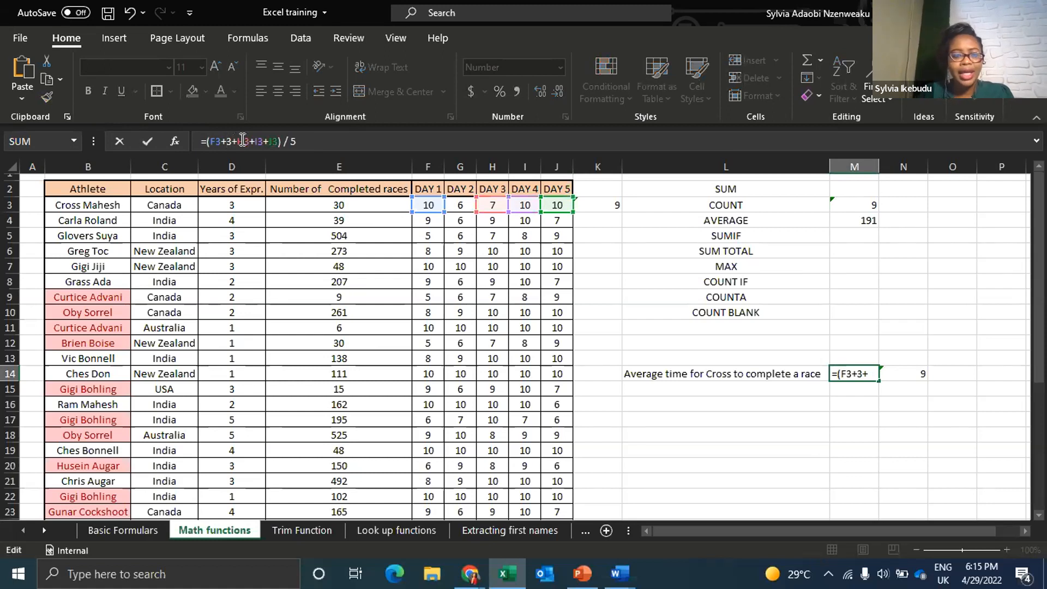
key(BackSpace)
key(BackSpace)
key(BackSpace)
text(+)
key(Return)
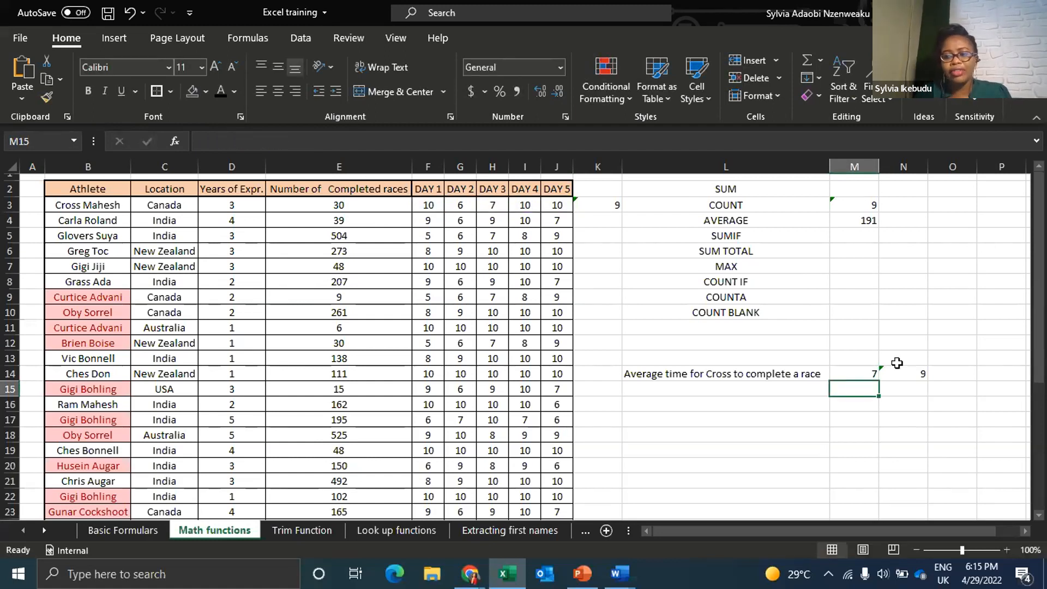
click(876, 374)
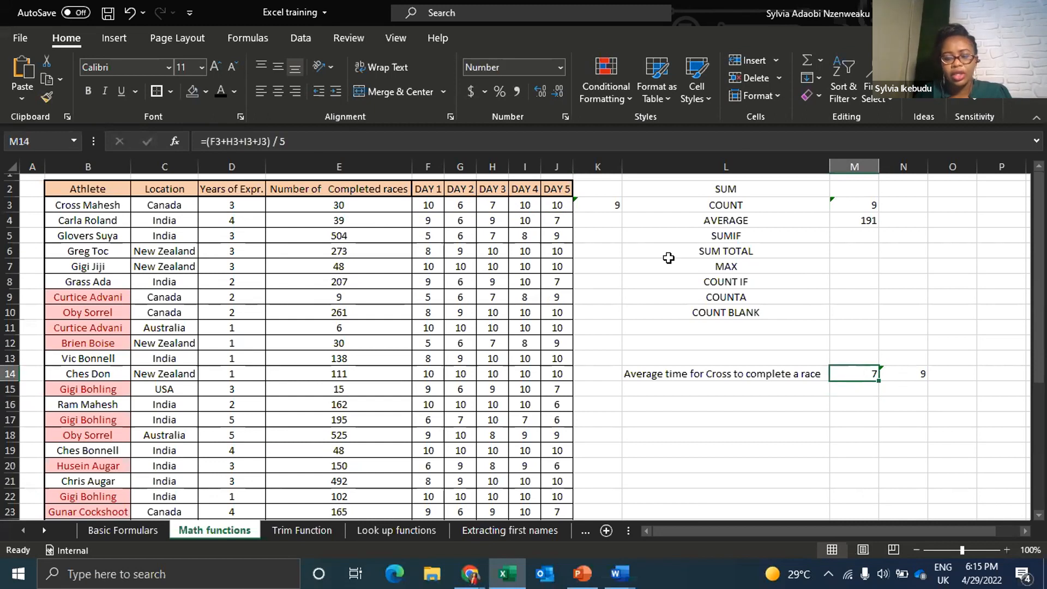
scroll(523, 234, down, 4)
scroll(545, 236, up, 4)
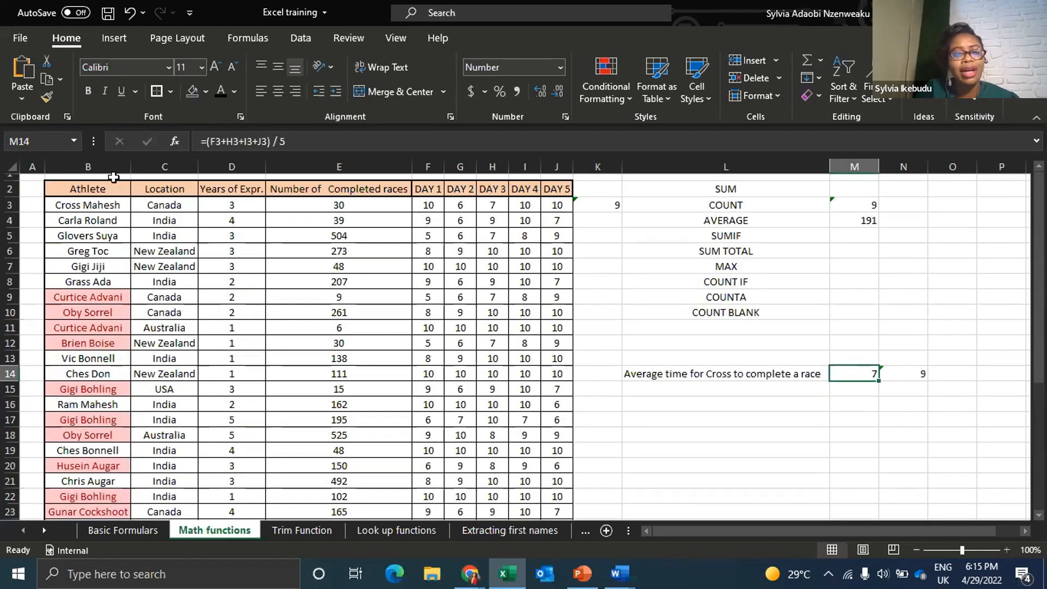
Add the column heading Average in K2, next to DAY 5
click(96, 166)
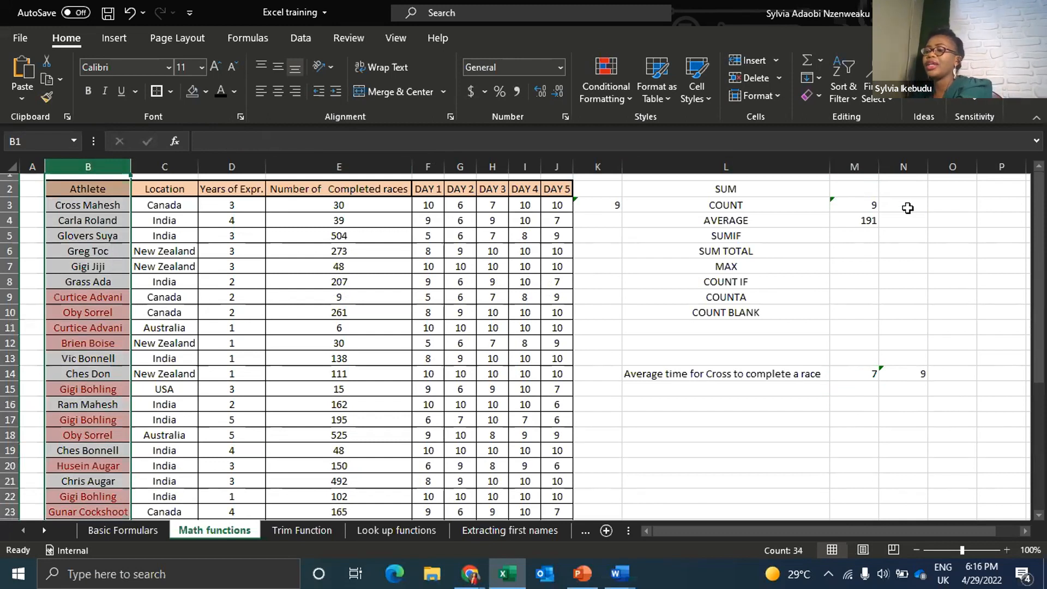
click(615, 190)
double_click(616, 190)
text(Average)
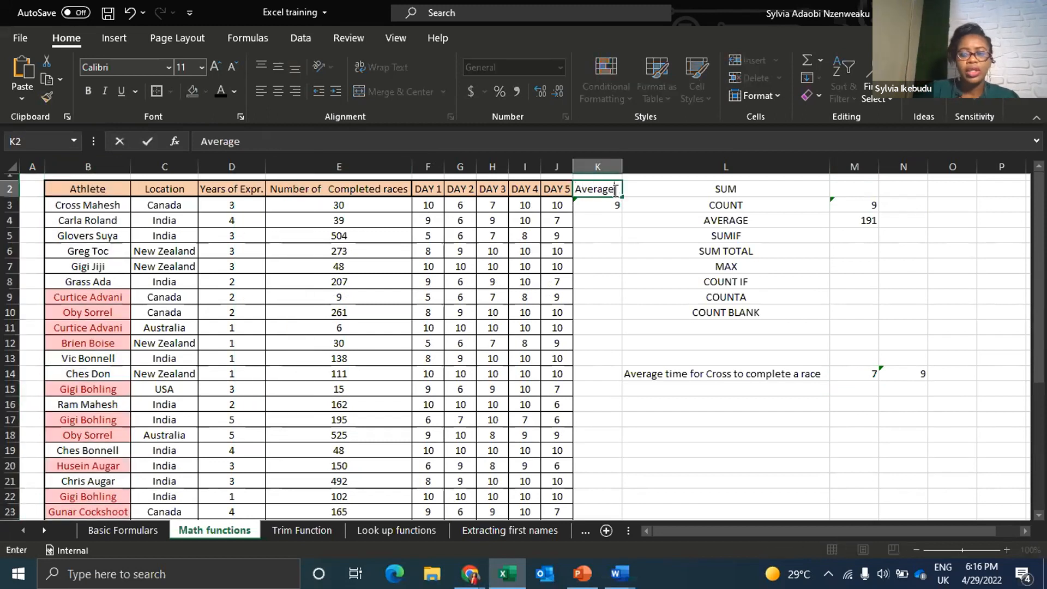
click(597, 236)
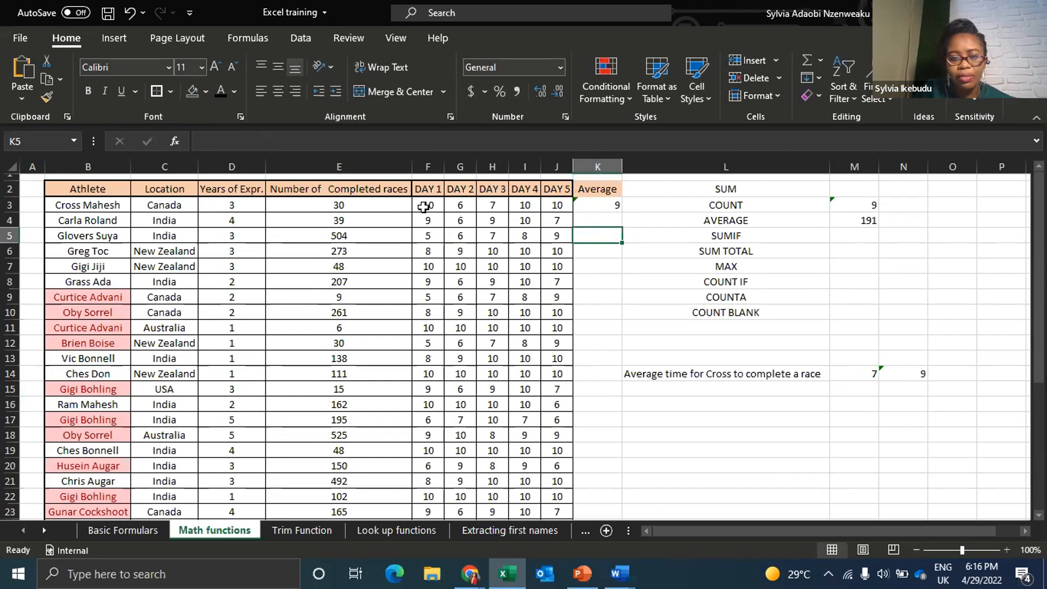
Fill the K3 average formula down column K for all athletes and apply All Borders to the filled cells
click(600, 204)
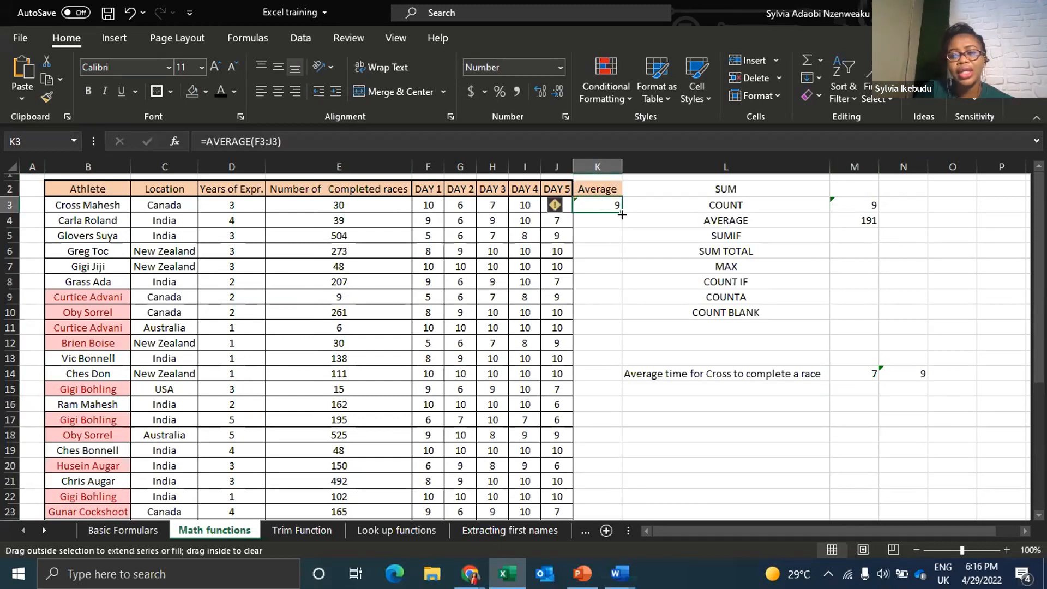
double_click(622, 214)
scroll(621, 216, down, 5)
scroll(621, 216, up, 5)
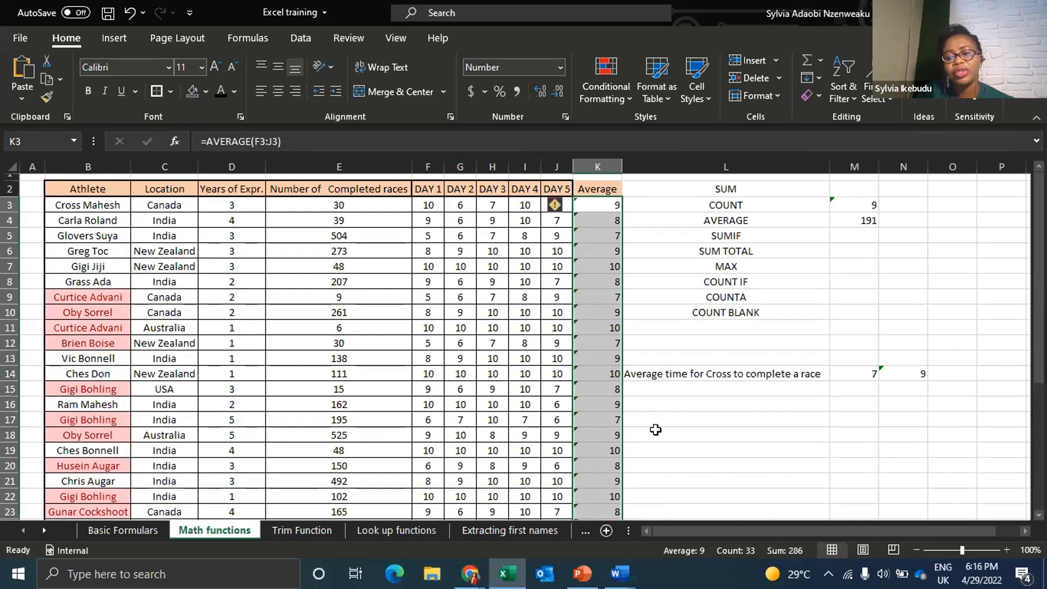
click(173, 90)
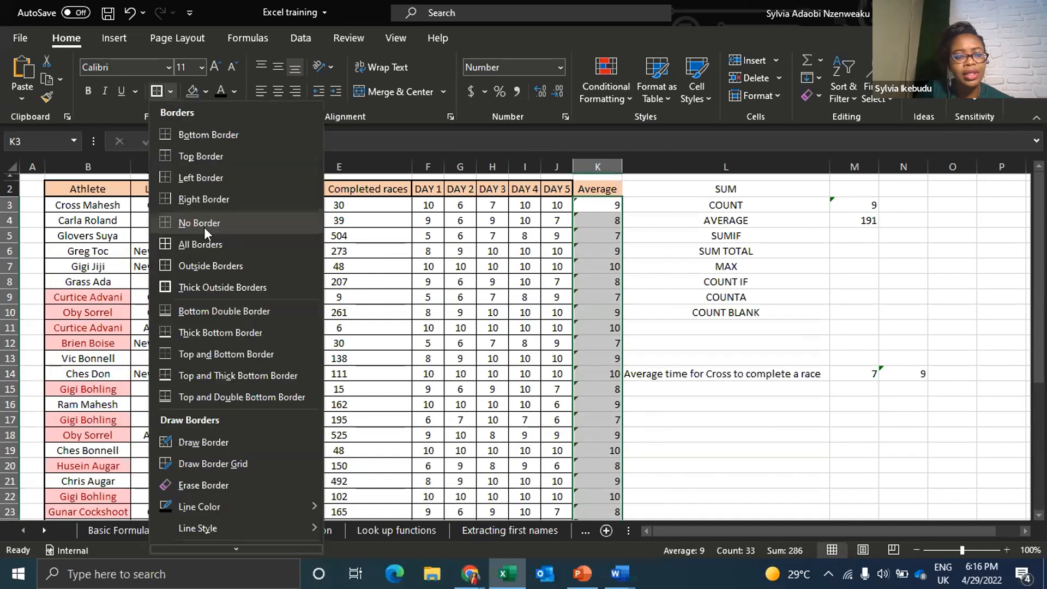
click(202, 240)
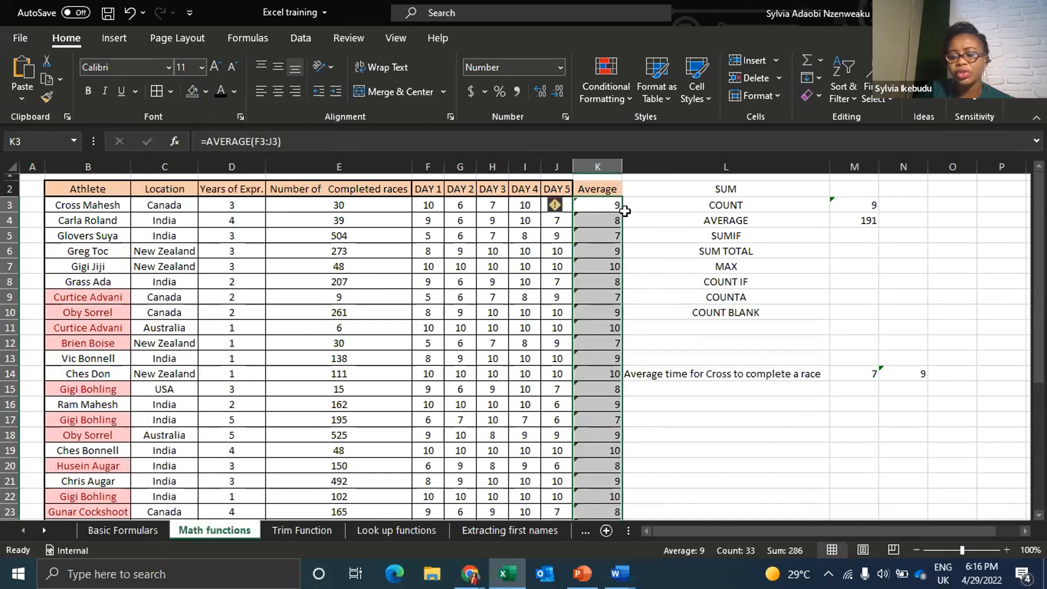
Clear the averages from the Average column and re-enter the formula =AVERAGE(F3:J3) in K3
key(Delete)
click(607, 204)
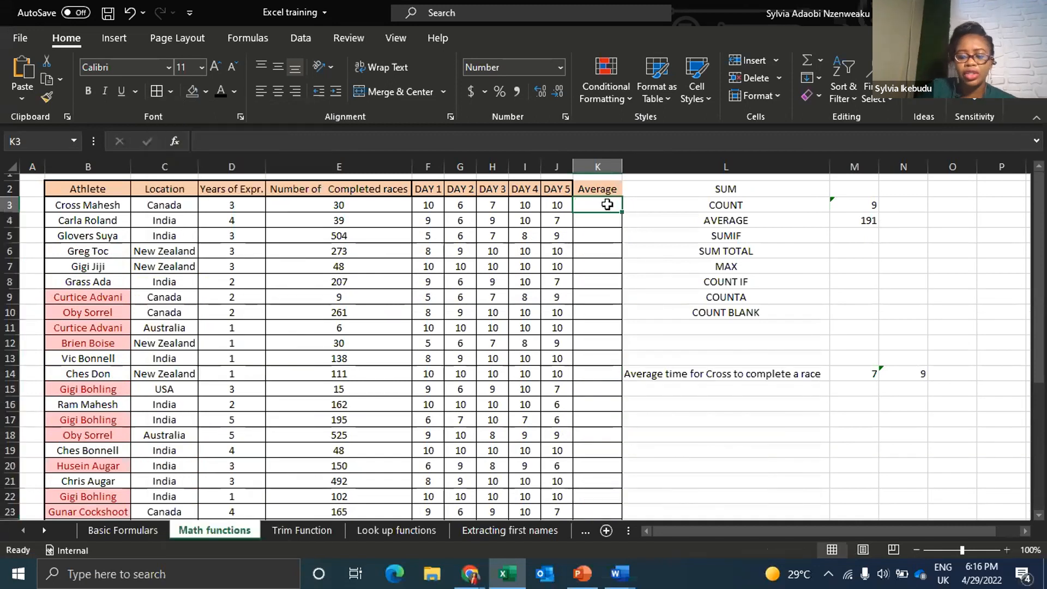
text(=ave)
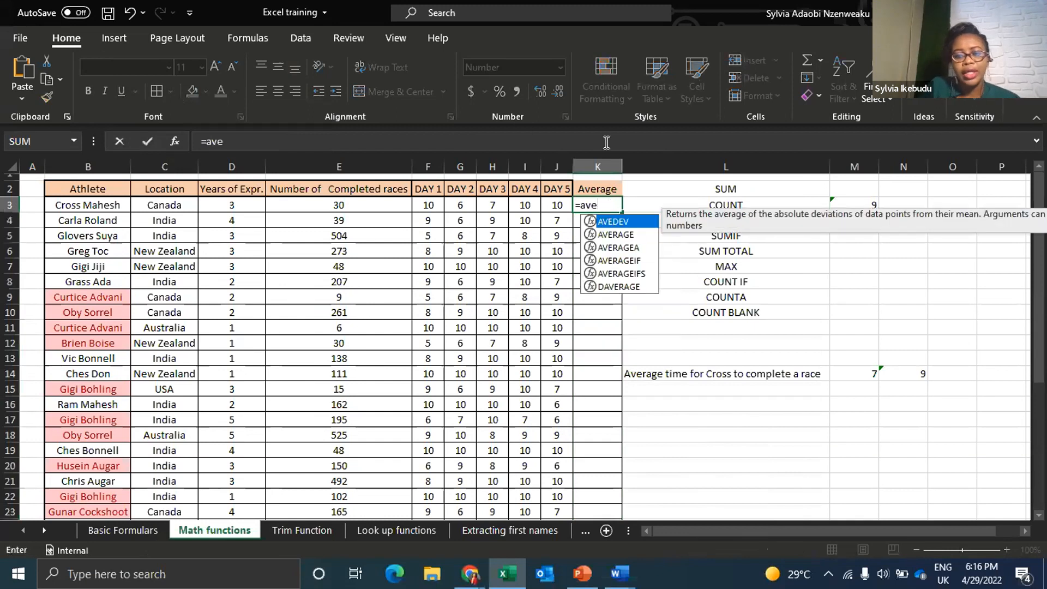
double_click(628, 240)
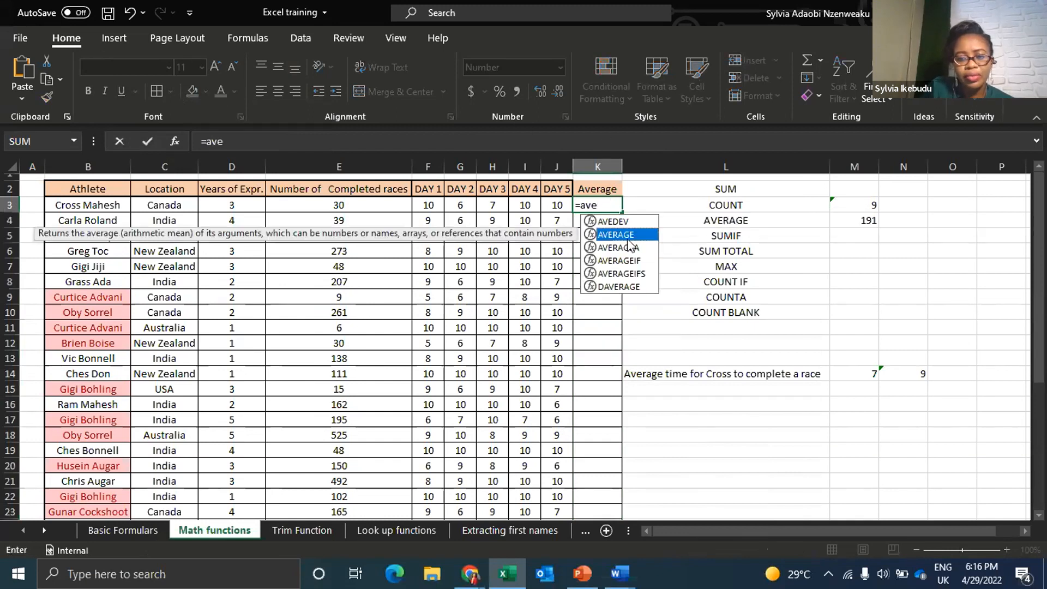
drag(428, 204, 546, 206)
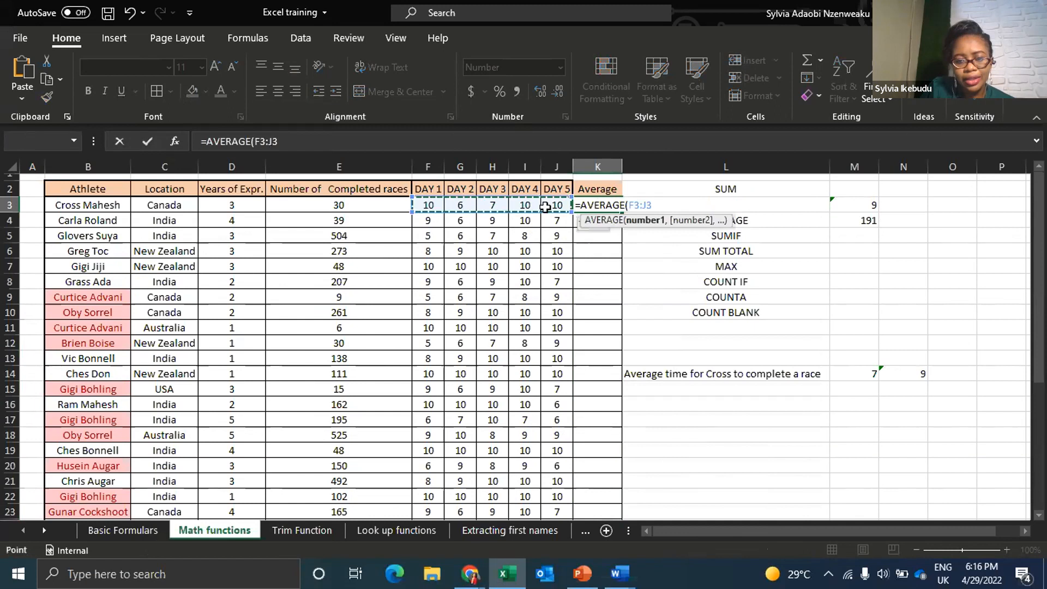
key(Return)
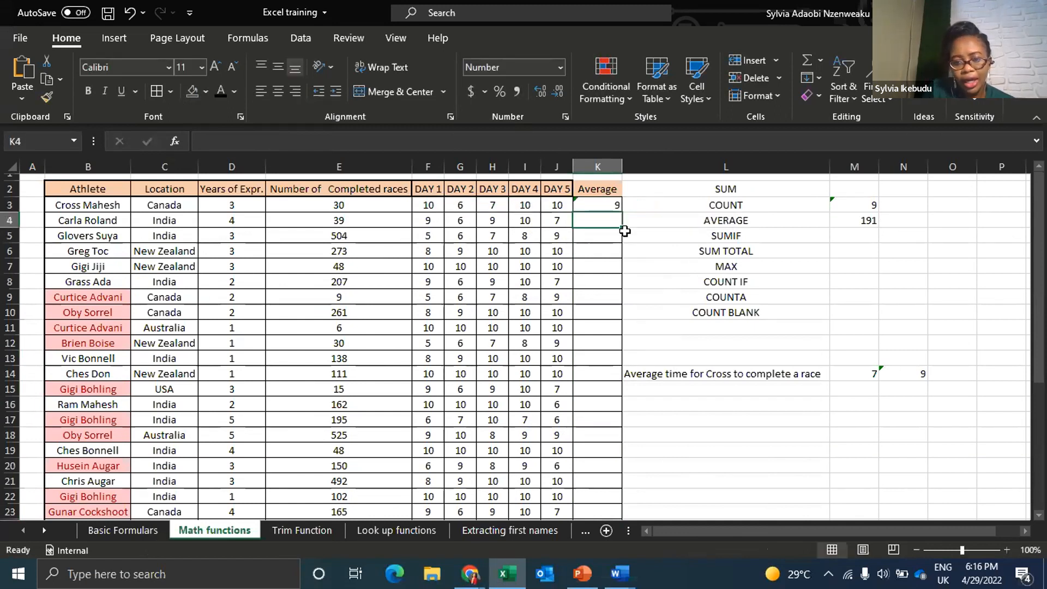
Fill the K3 average formula down the Average column to row 35
click(603, 208)
drag(621, 212, 622, 493)
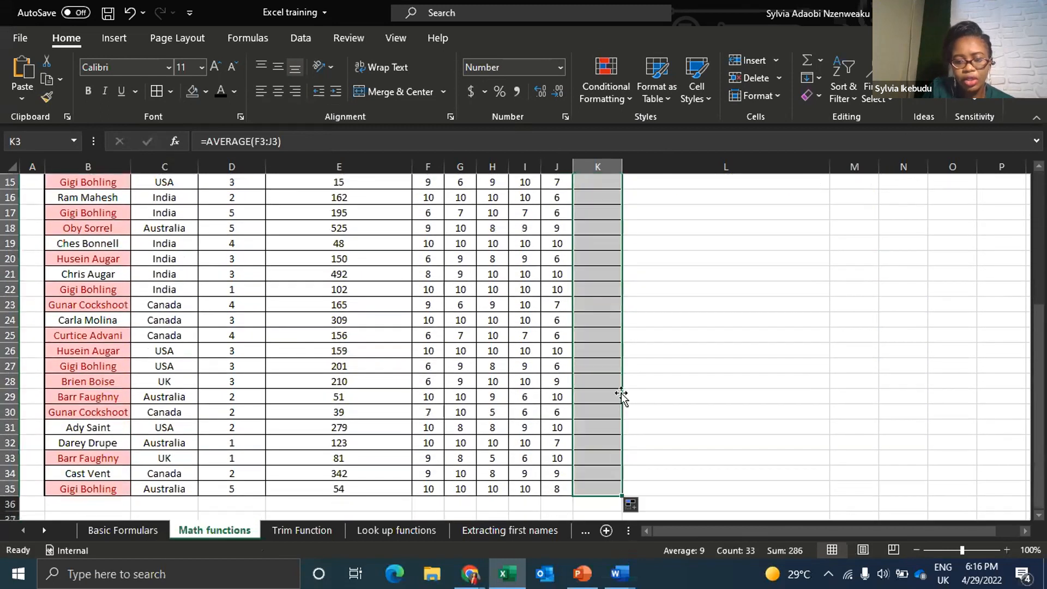
scroll(616, 327, up, 5)
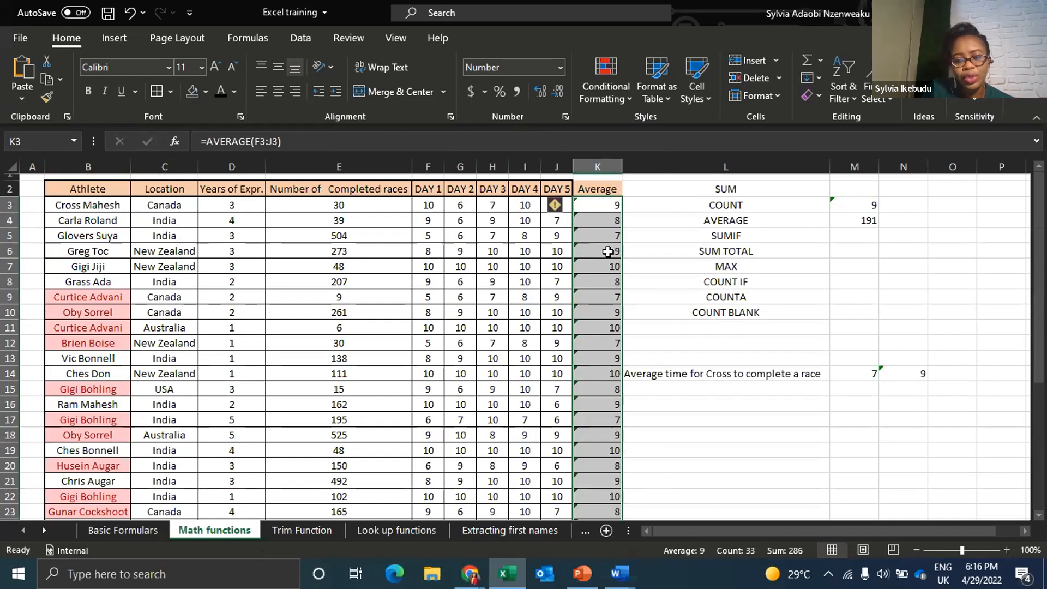
click(605, 236)
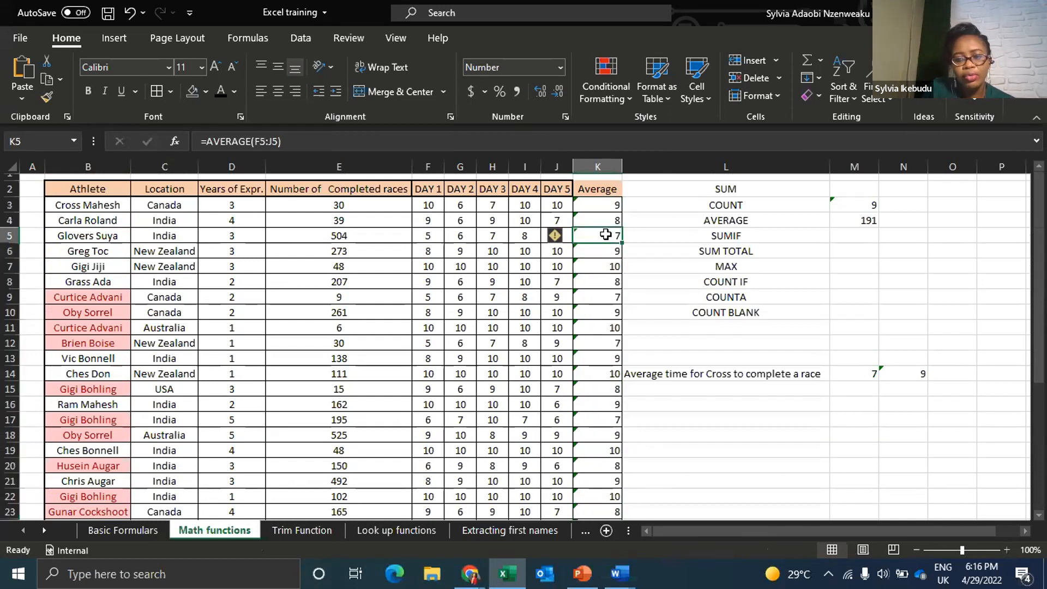
click(613, 204)
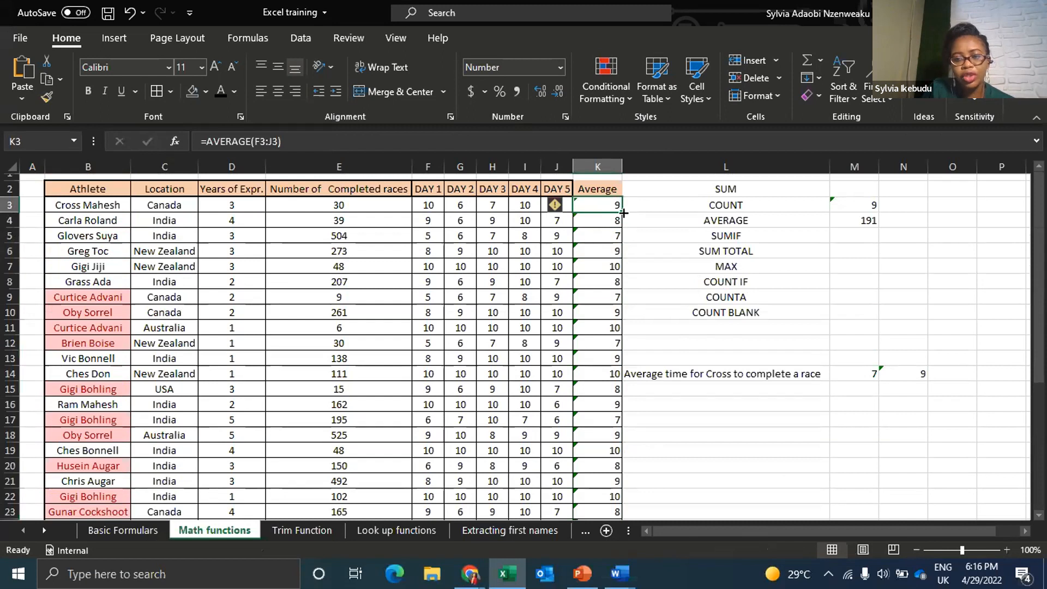
double_click(623, 213)
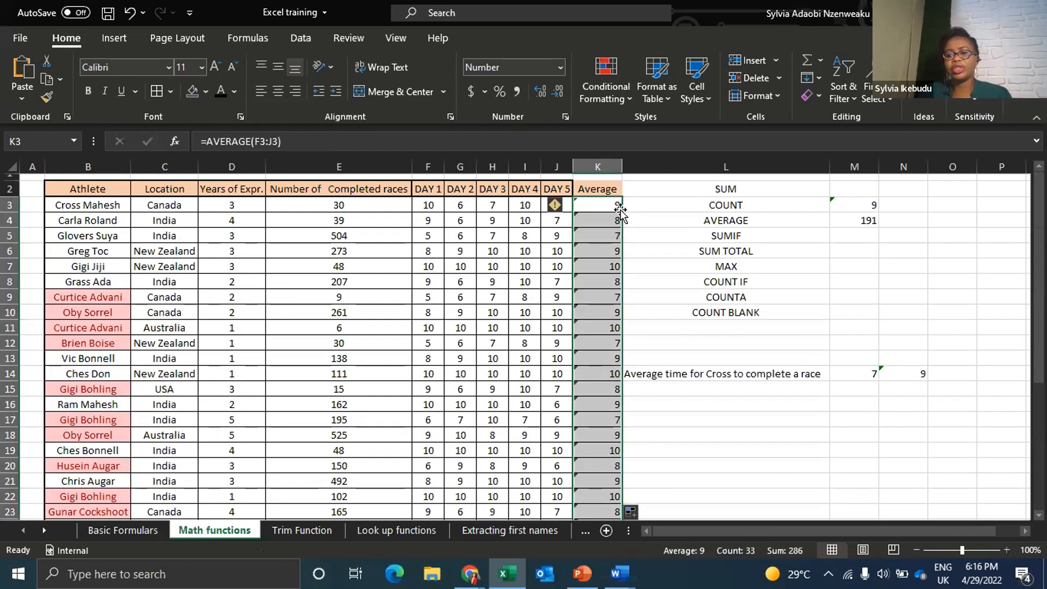
Delete the filled average formulas from K3:K35, keeping the Average heading
key(Delete)
click(682, 235)
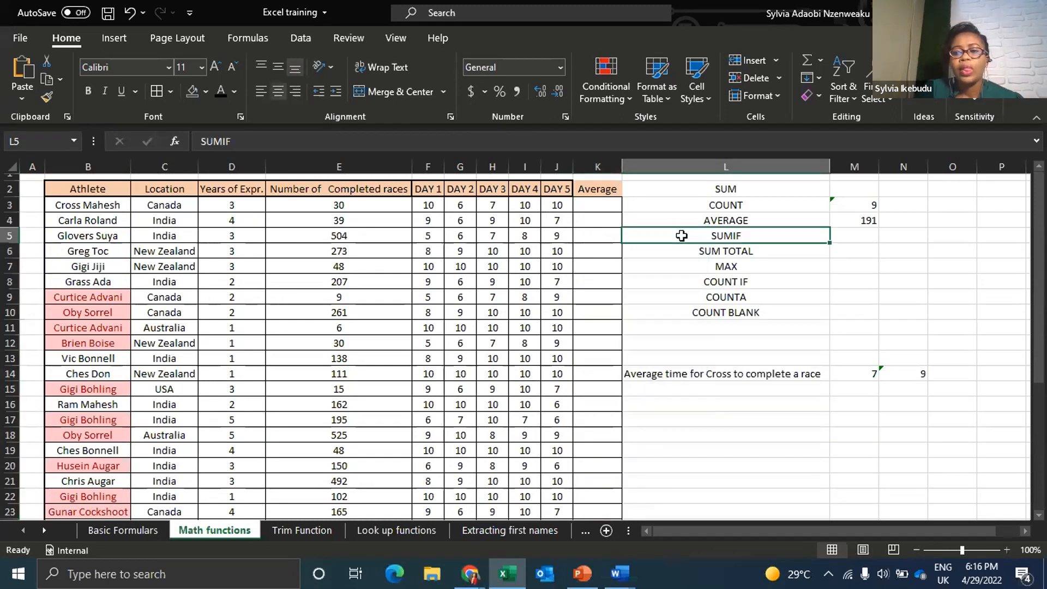
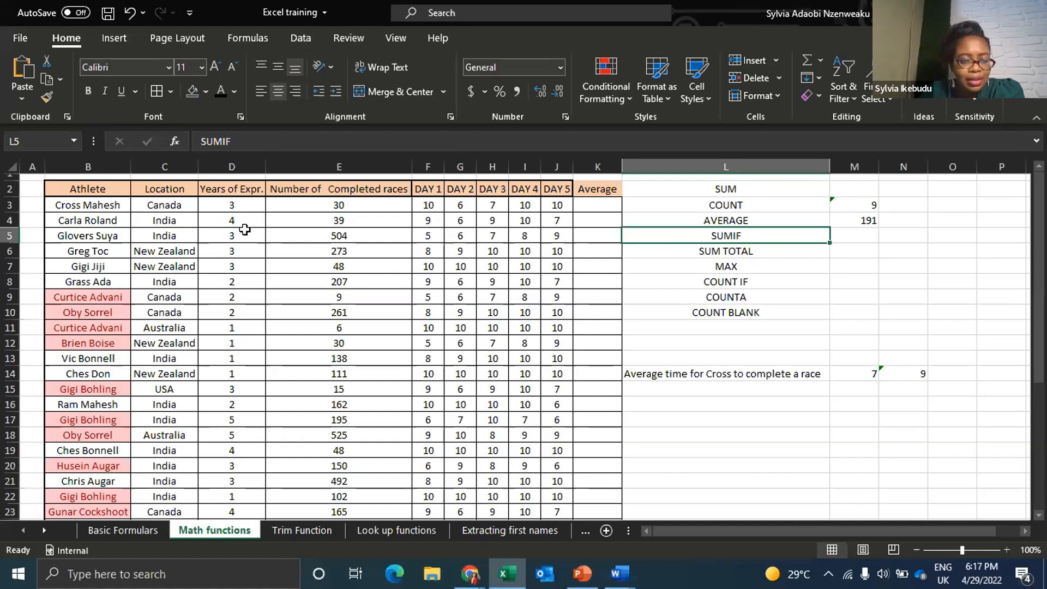
click(856, 240)
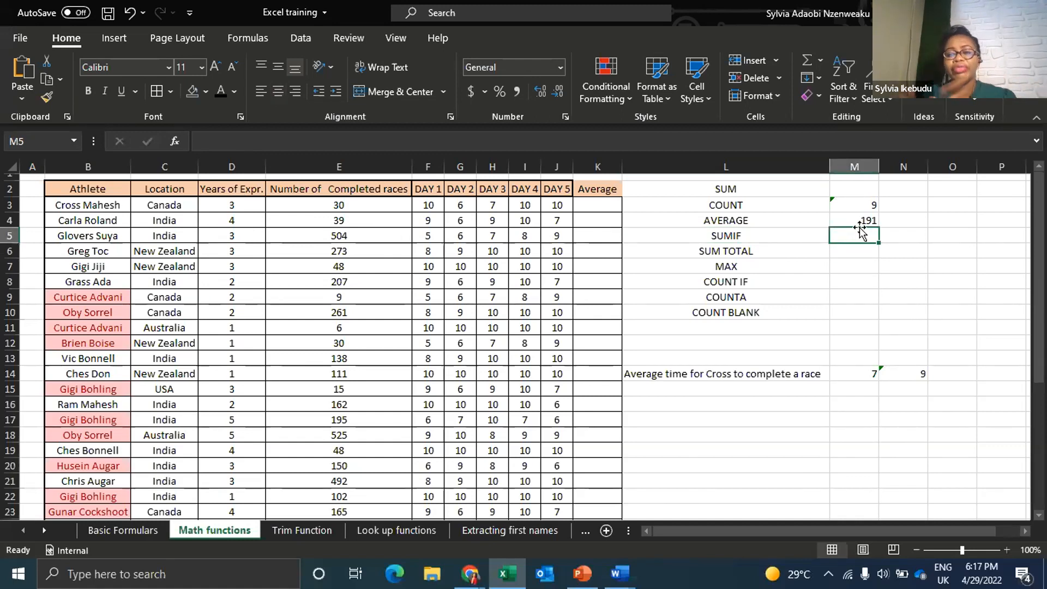
Apply Thick Outside Borders to the Average heading in K2
click(606, 187)
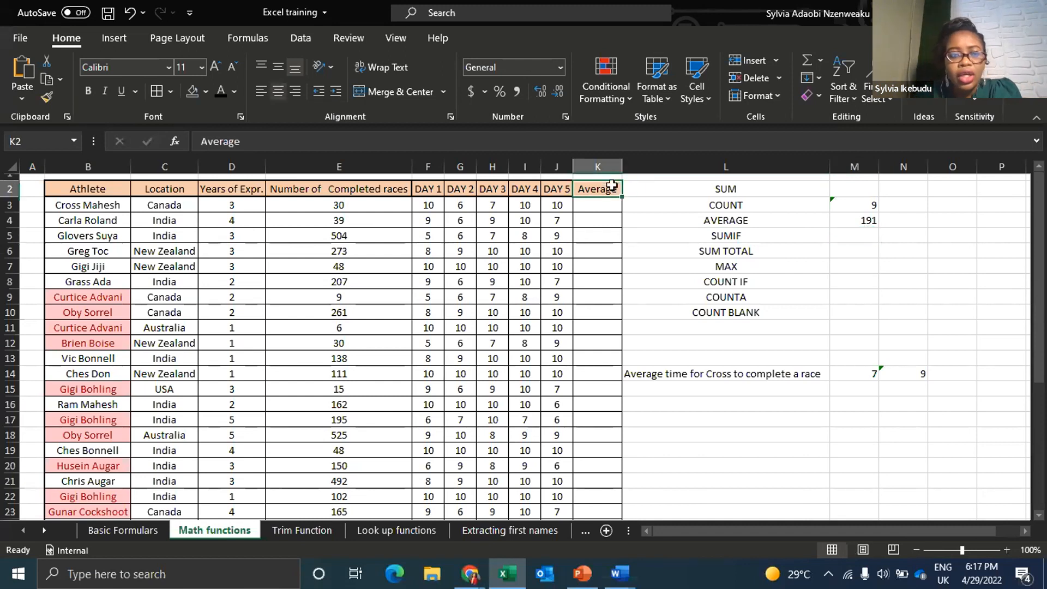
click(172, 88)
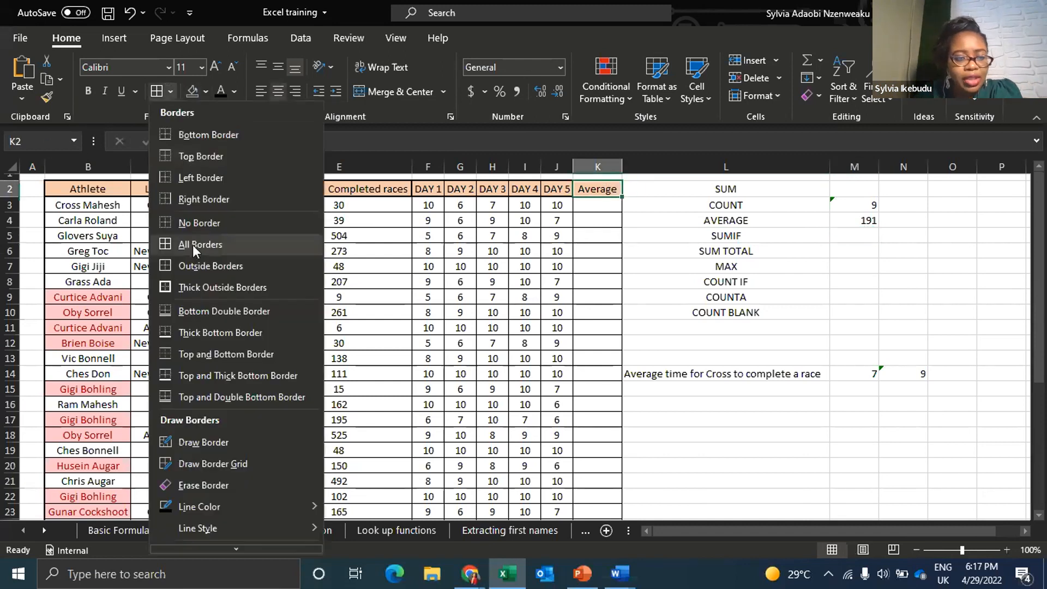
click(199, 283)
click(863, 225)
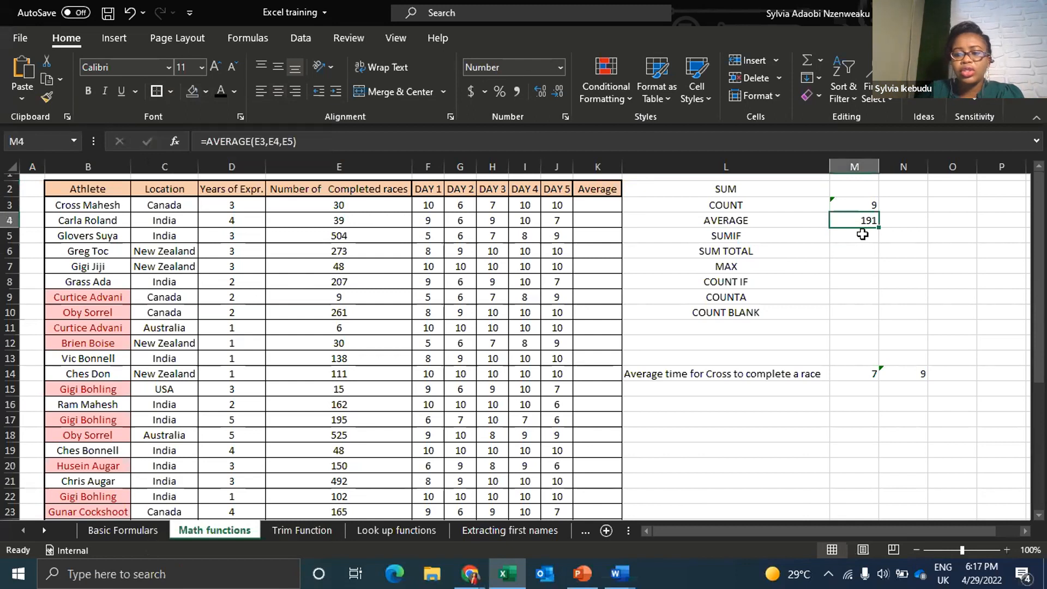
click(765, 284)
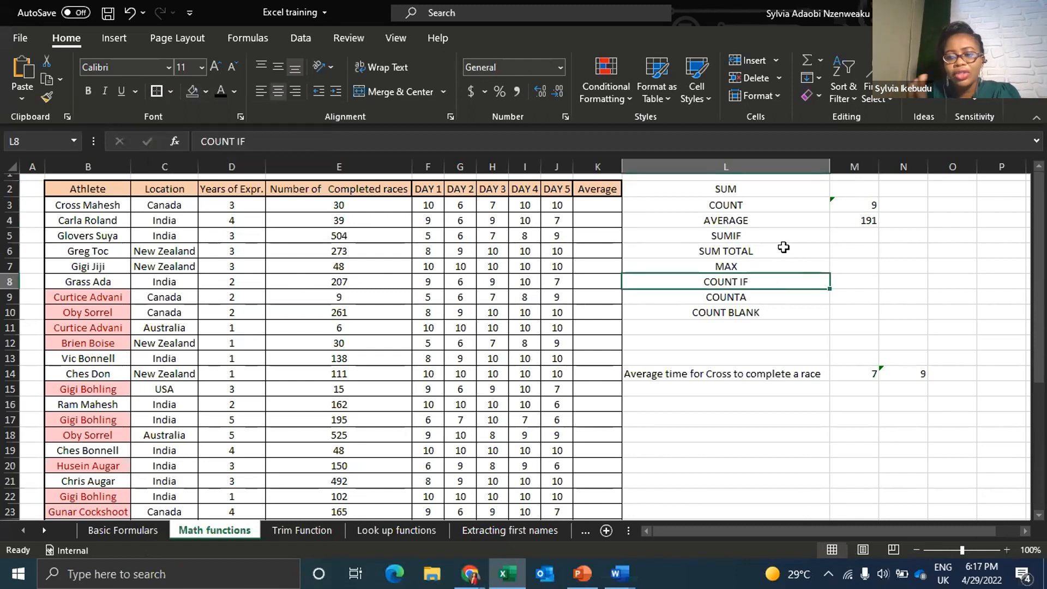
click(762, 240)
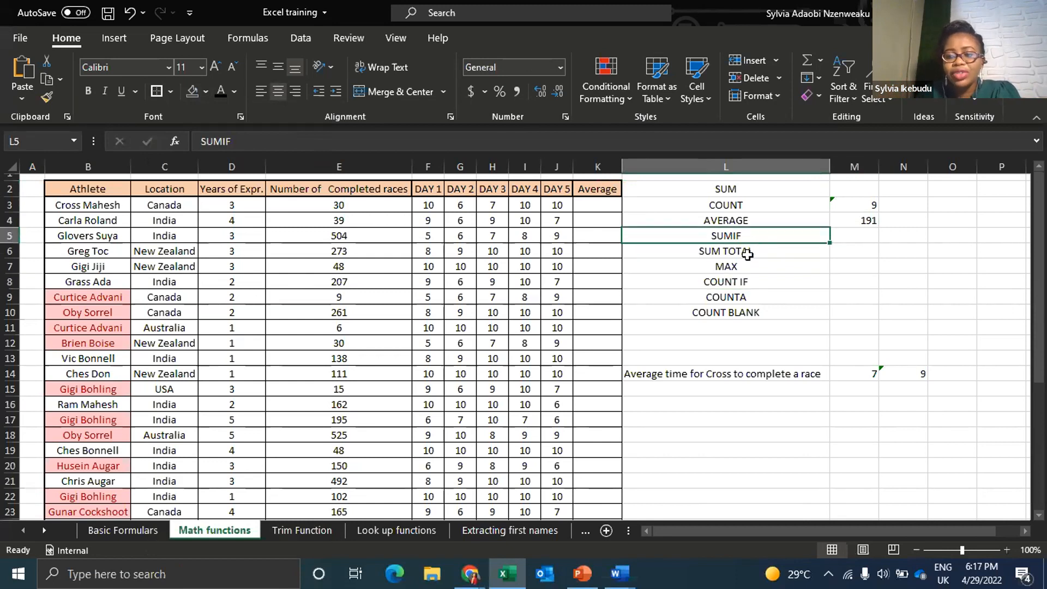
click(871, 235)
click(761, 249)
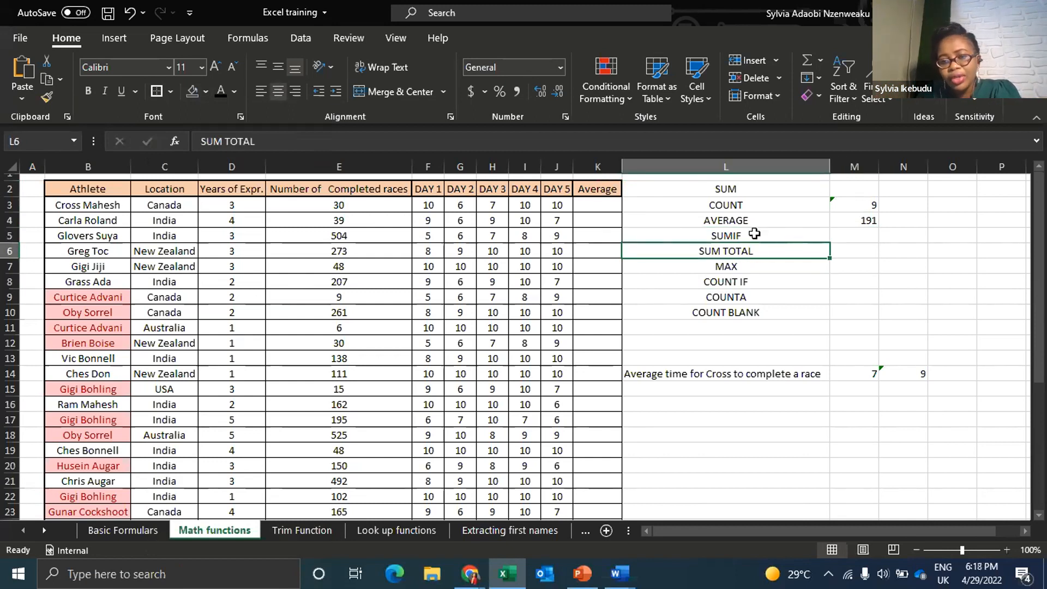
click(820, 60)
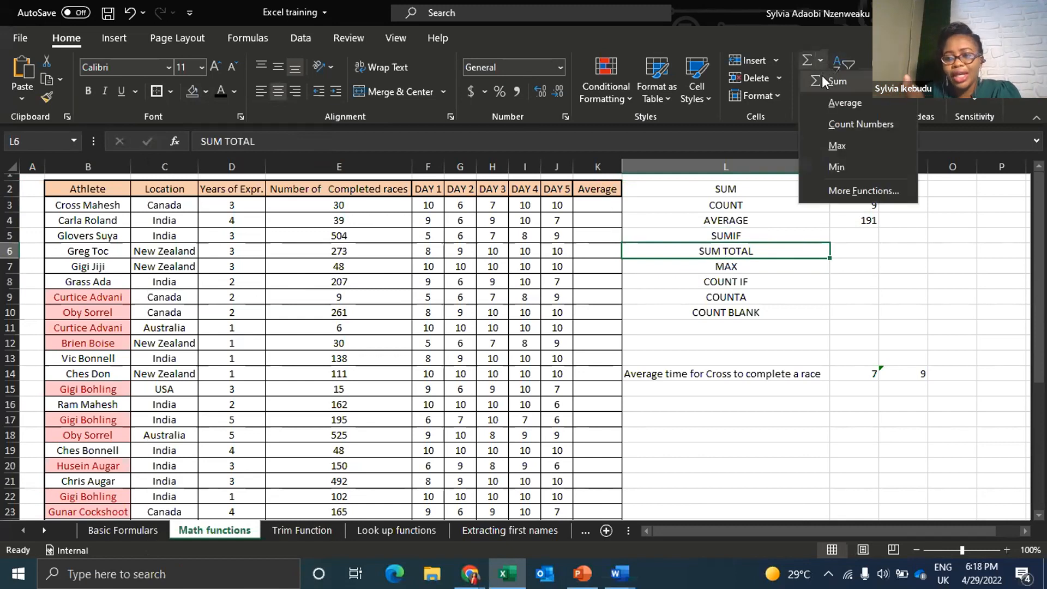
click(787, 274)
click(866, 250)
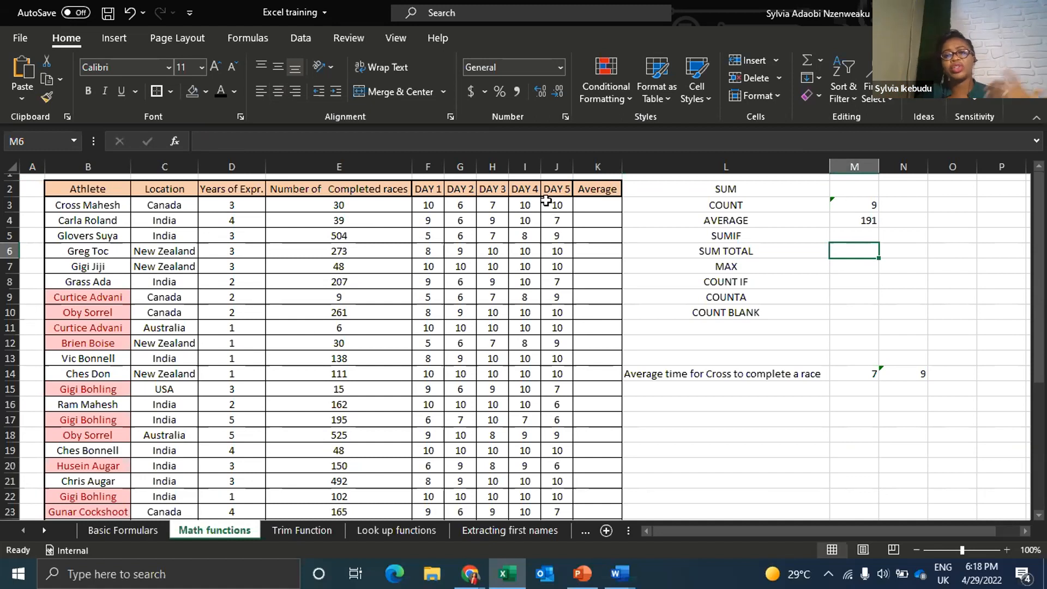
scroll(567, 244, down, 1)
scroll(584, 245, up, 1)
Enter =MAX(E3:E35) in M7, beside the MAX label, to find the highest Number of Completed races
click(843, 264)
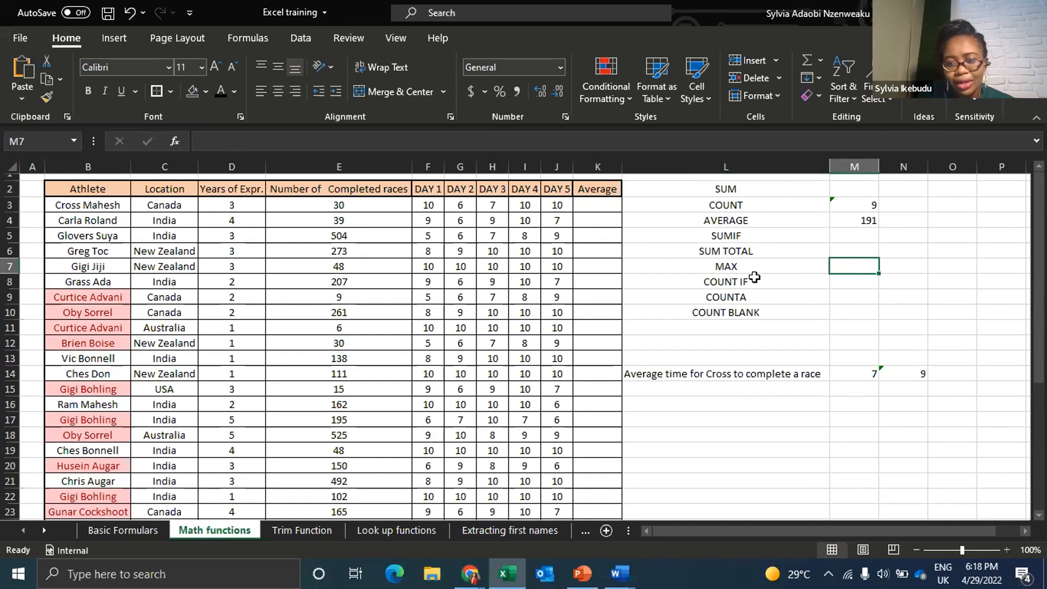
text(=)
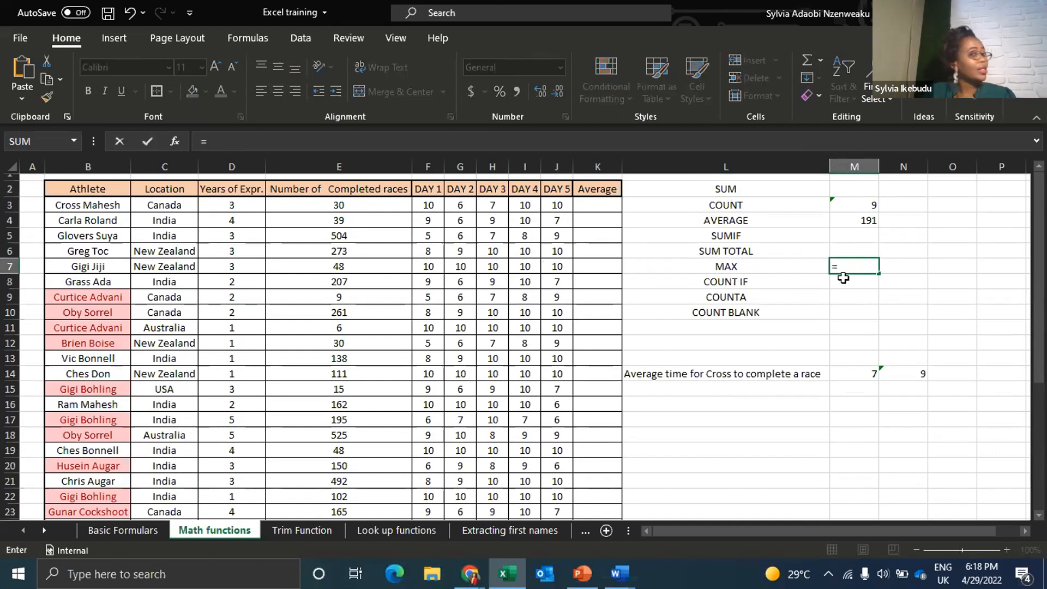
text(ma)
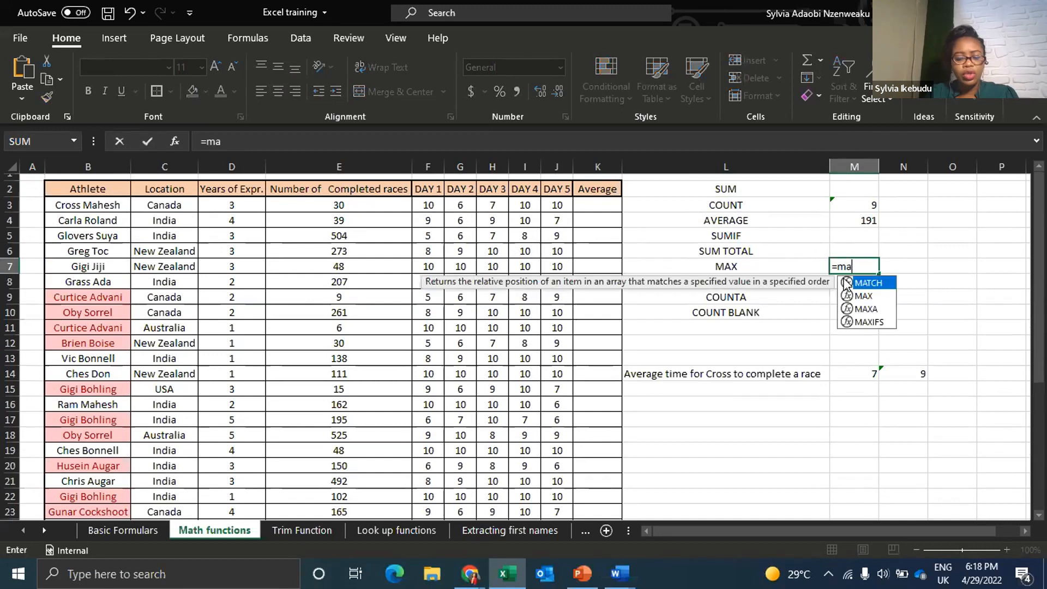
text(x)
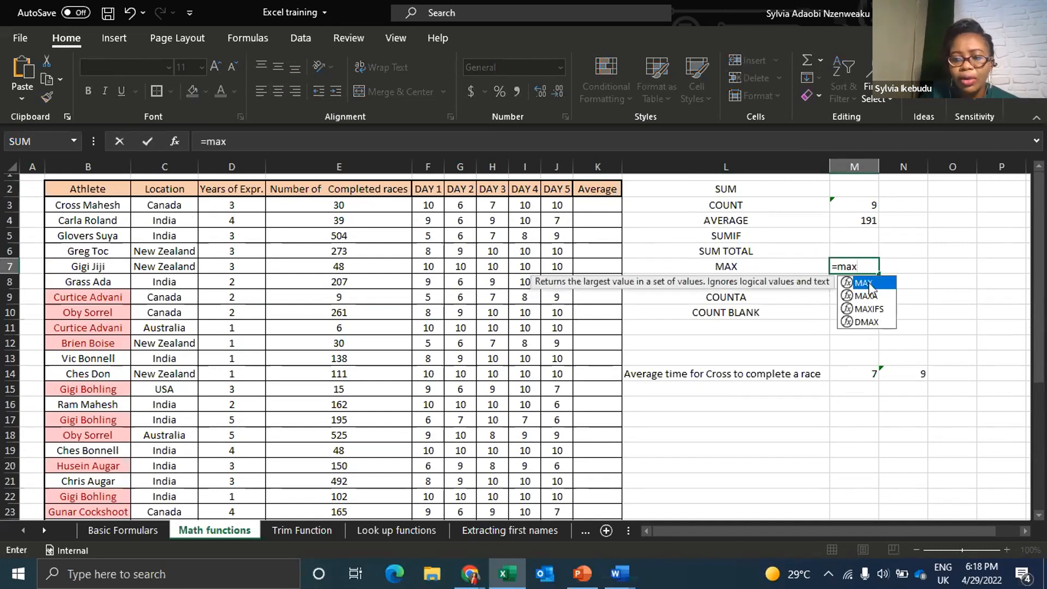
double_click(869, 282)
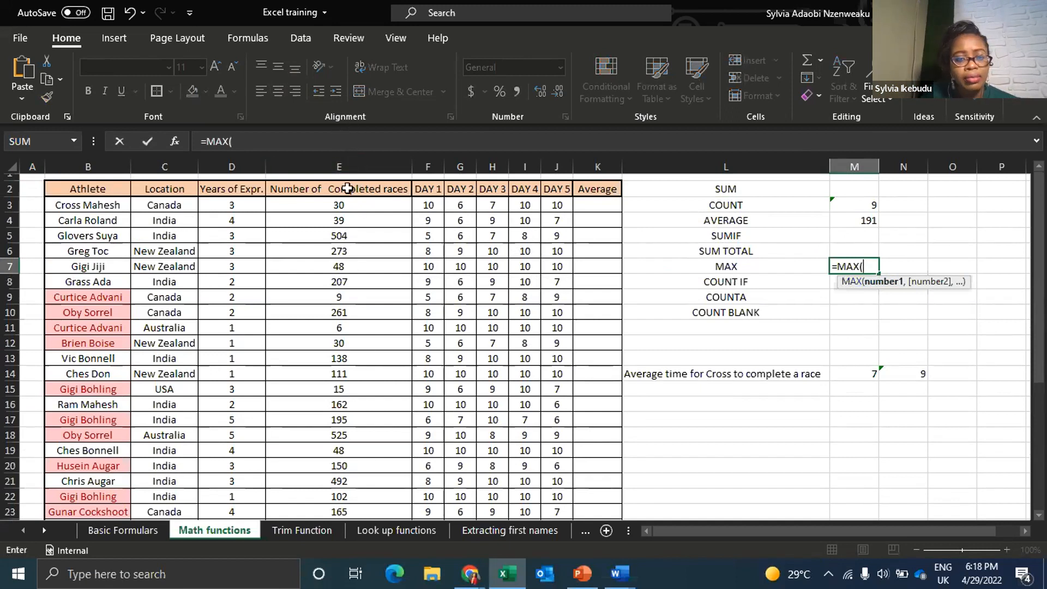
click(347, 166)
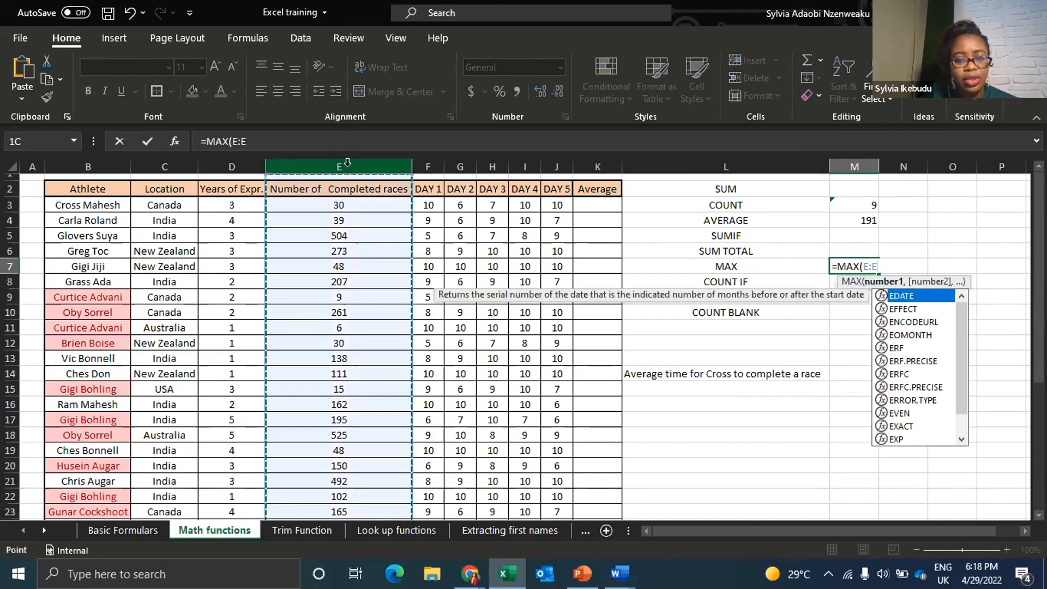
click(362, 205)
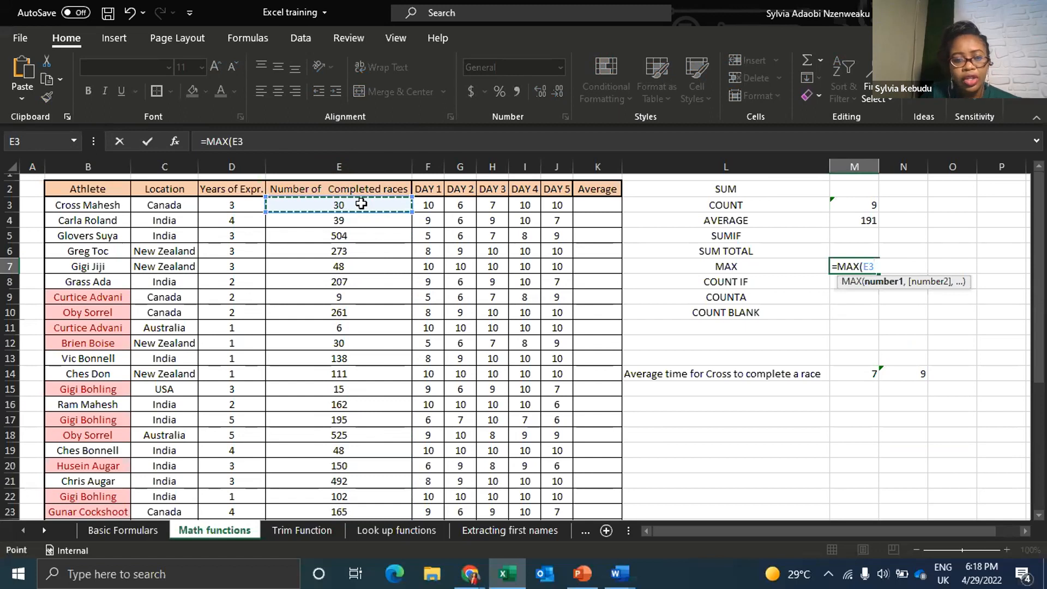
drag(361, 204, 362, 493)
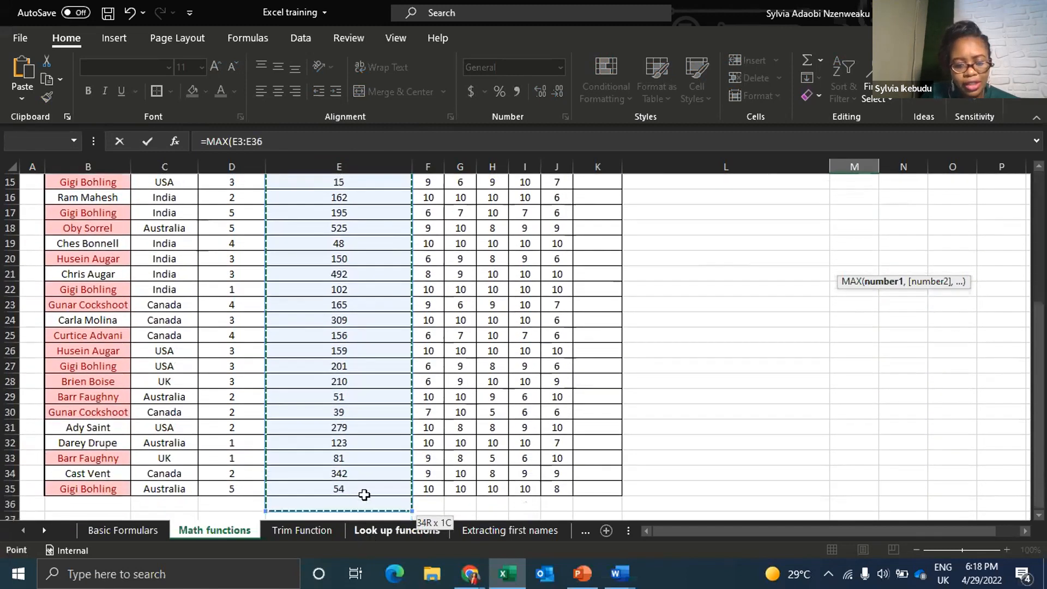
scroll(798, 254, up, 5)
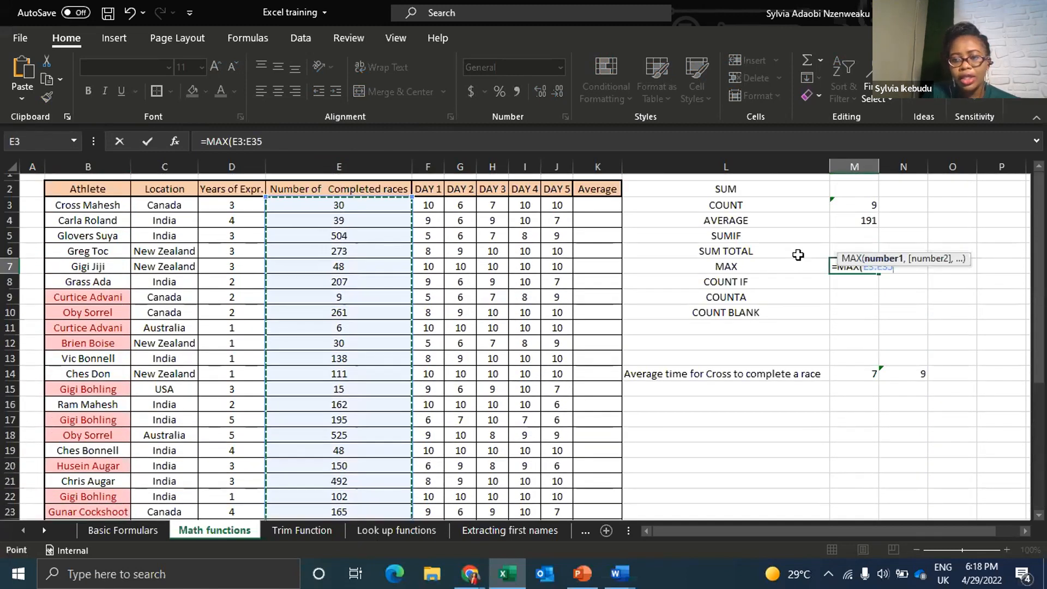
key(Return)
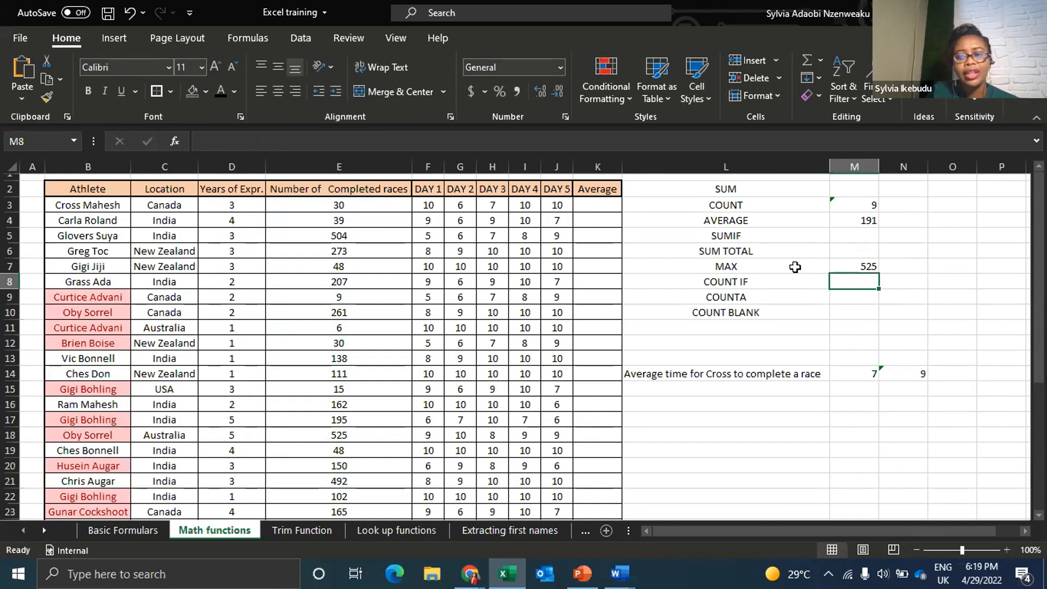
Review the MAX formula in M7 and look through the Number of Completed races column for the matching value
click(837, 266)
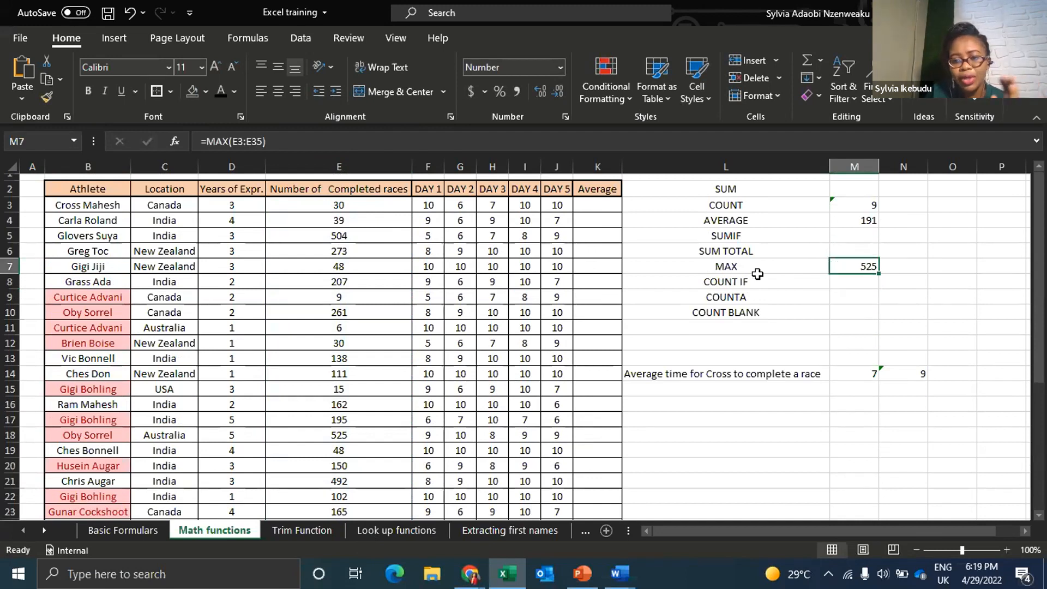
click(362, 163)
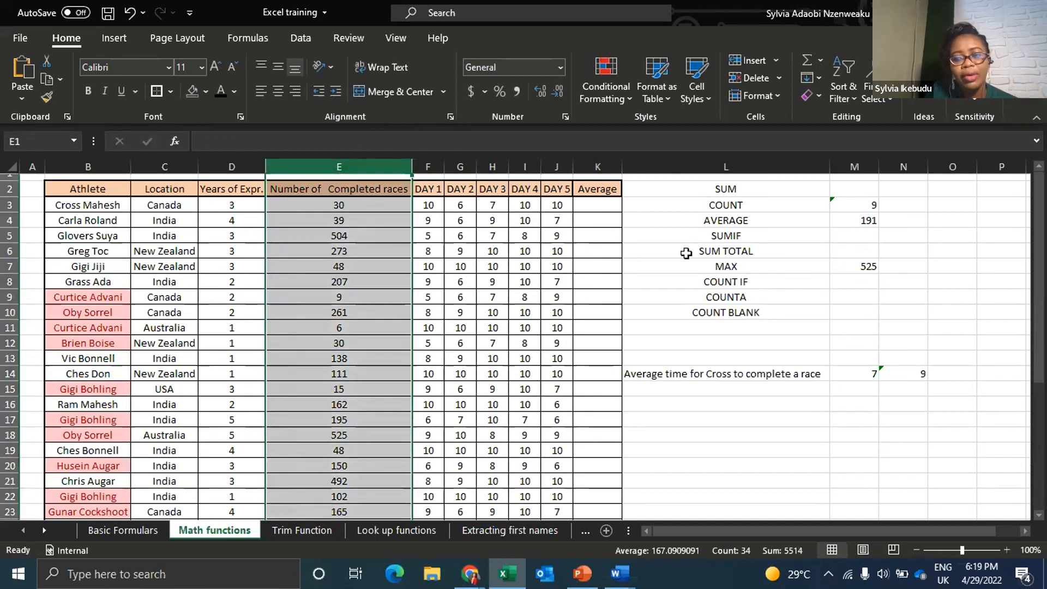
click(845, 268)
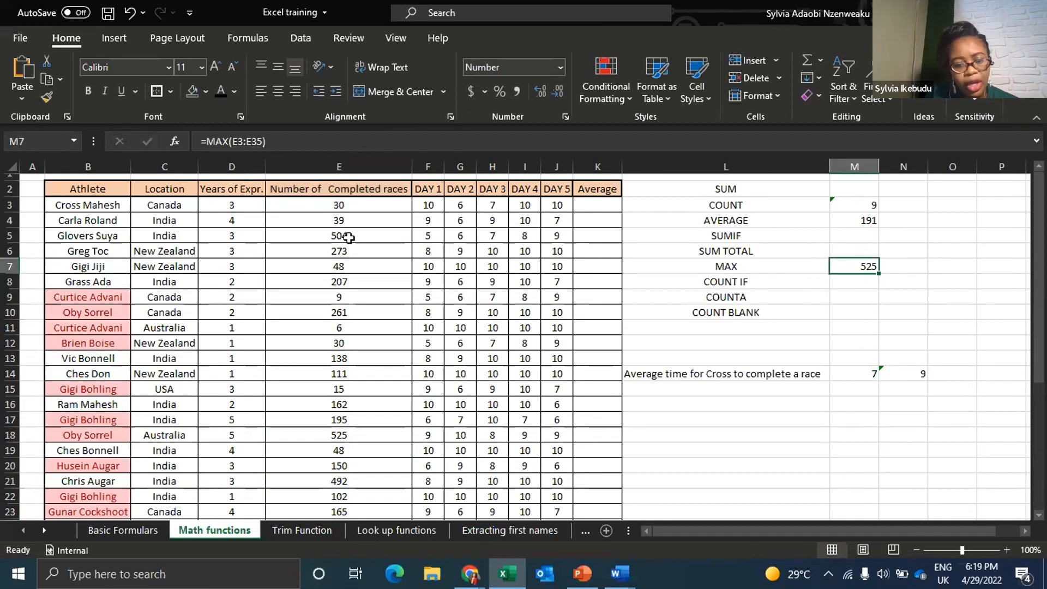
scroll(348, 240, down, 1)
scroll(368, 199, down, 2)
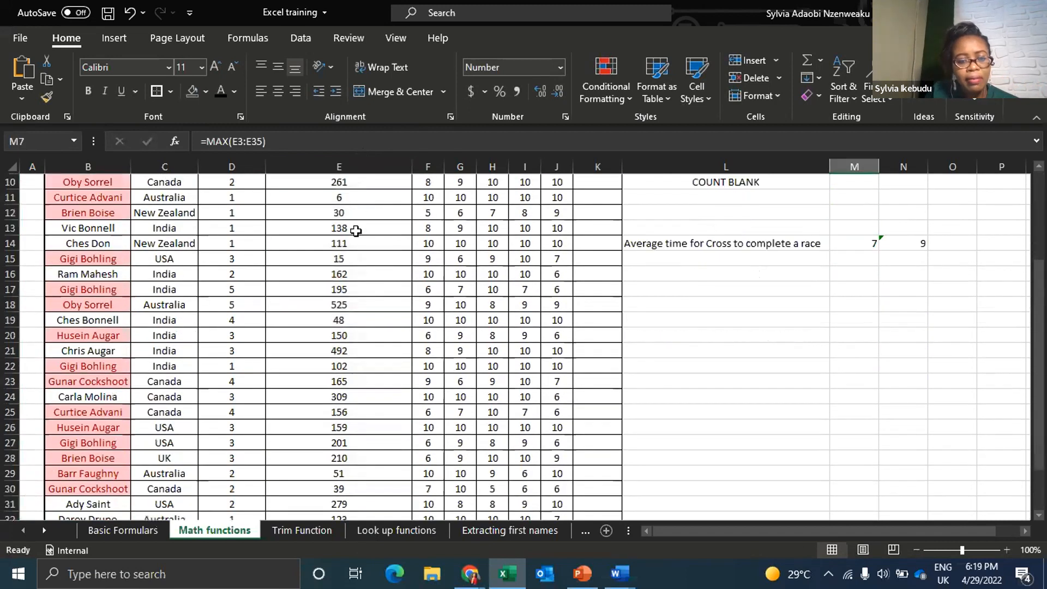
Find and select the cell in the Number of Completed races column that matches the MAX result
scroll(358, 340, down, 2)
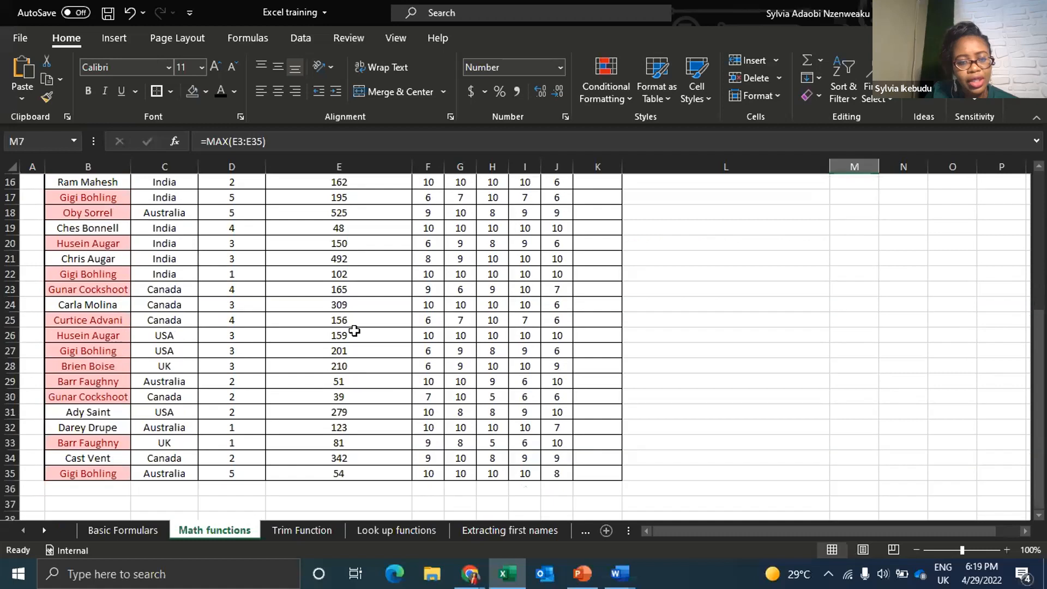
click(372, 215)
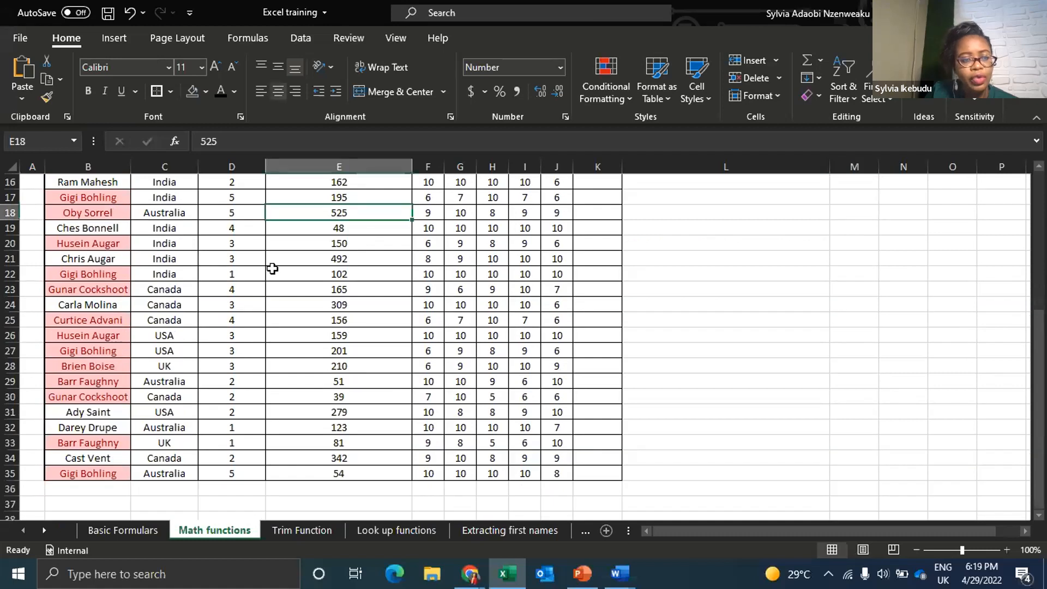
scroll(799, 264, up, 5)
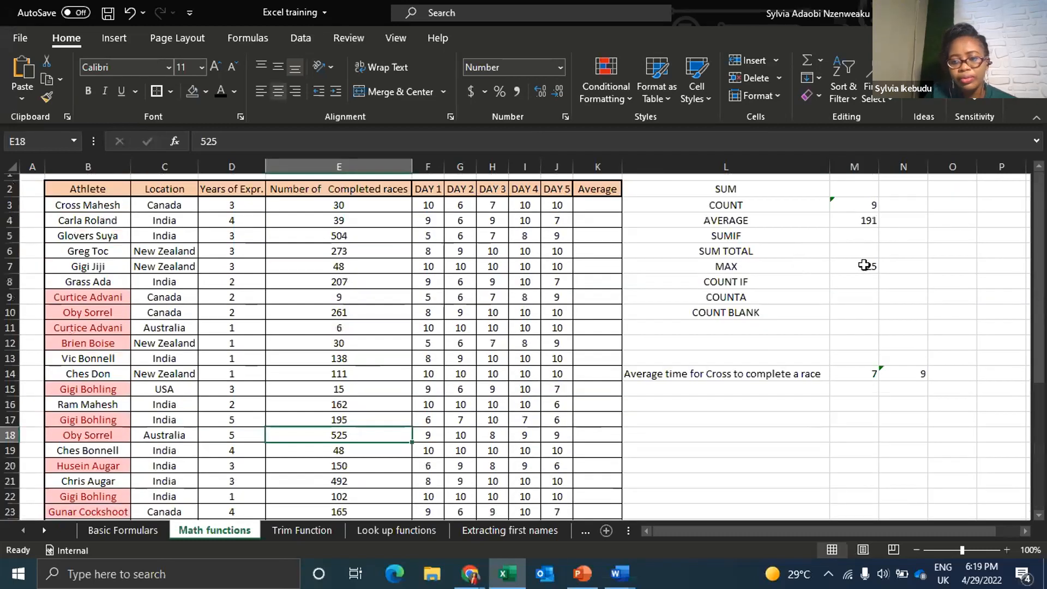
Examine the COUNT IF label, its empty result cell M8, and the DAY 1 to DAY 5 race times in row 3
click(787, 284)
click(852, 282)
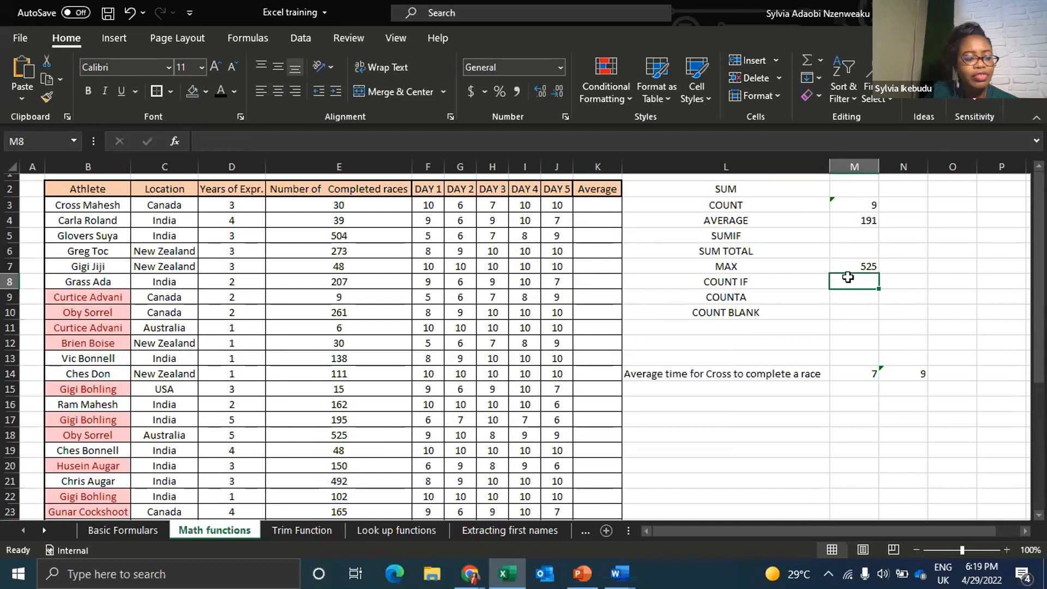
click(764, 210)
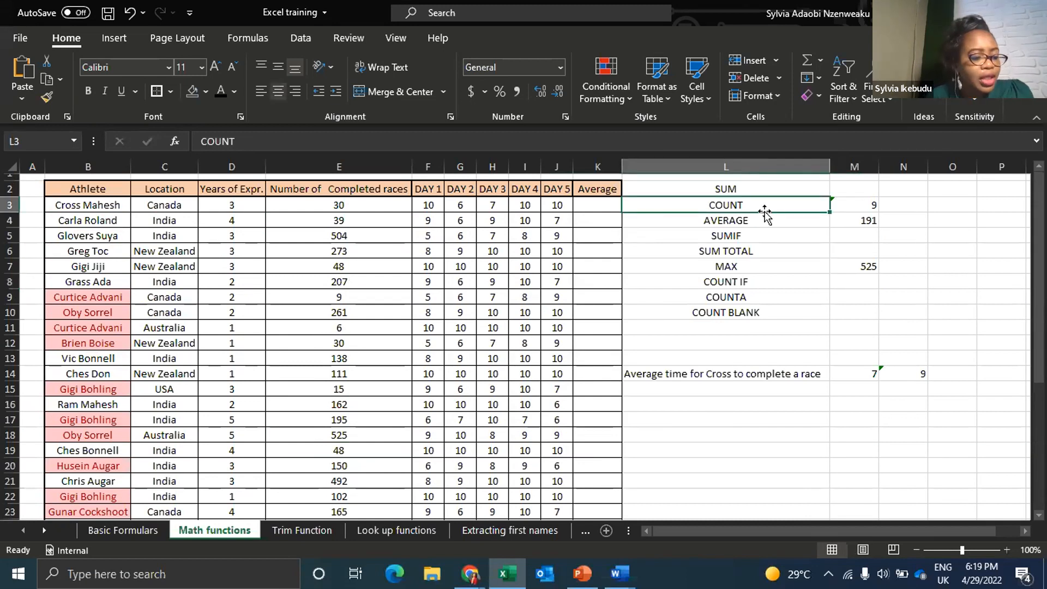
click(800, 285)
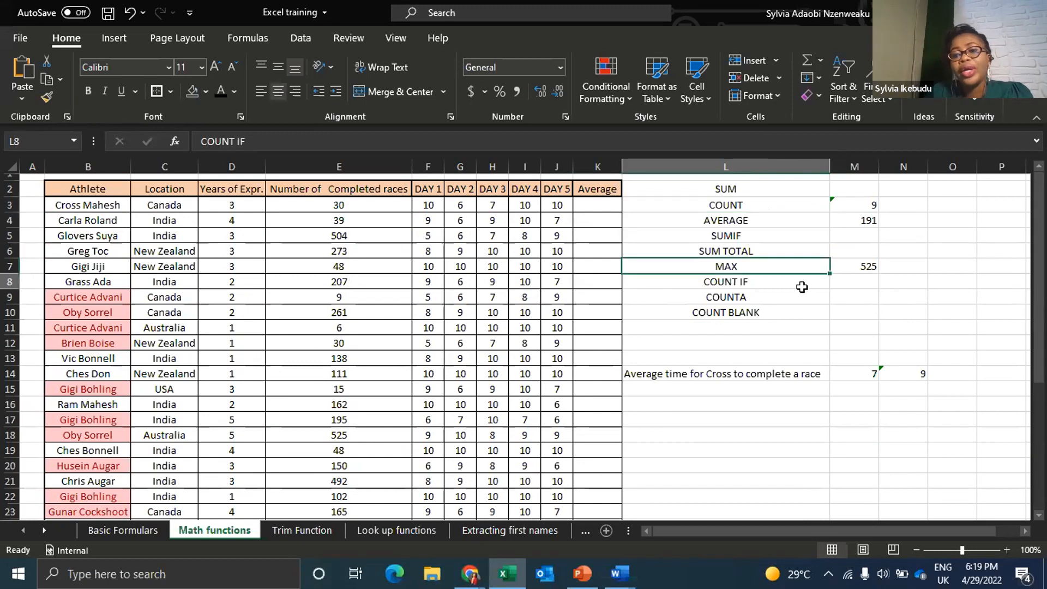
click(861, 286)
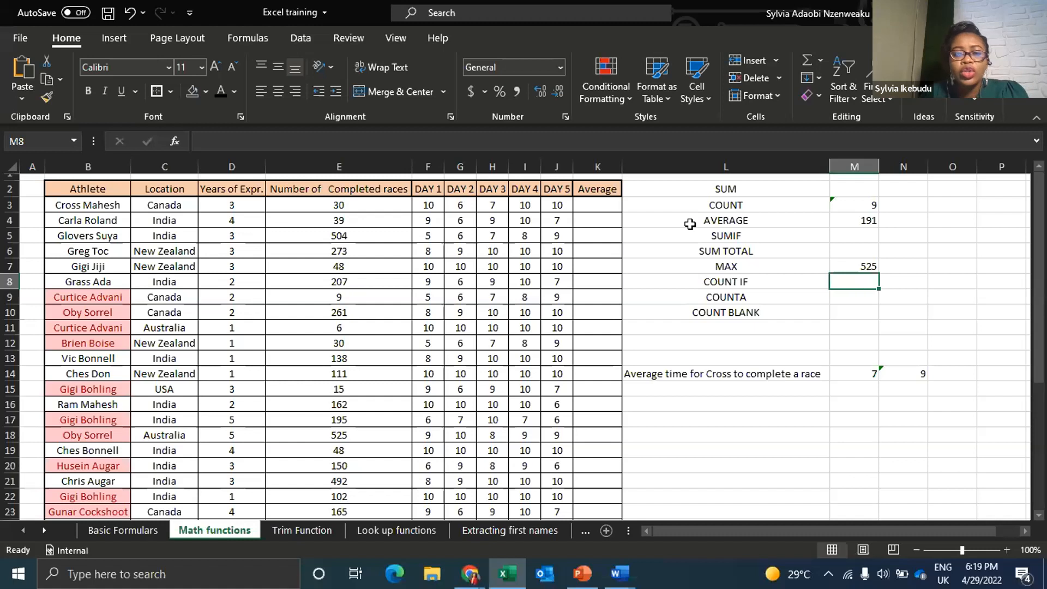
drag(435, 206, 561, 200)
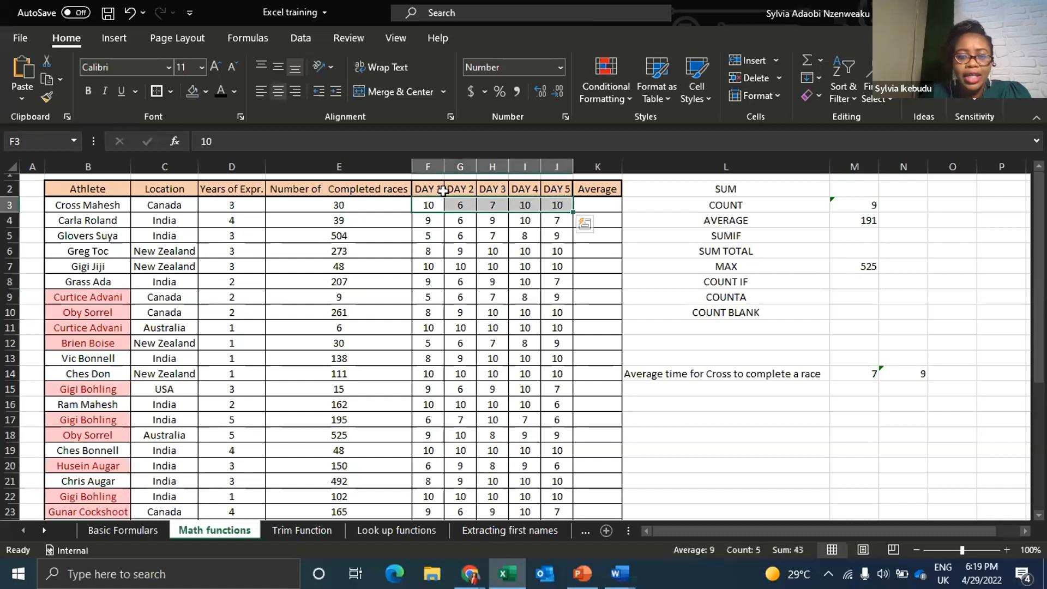
drag(432, 187, 555, 188)
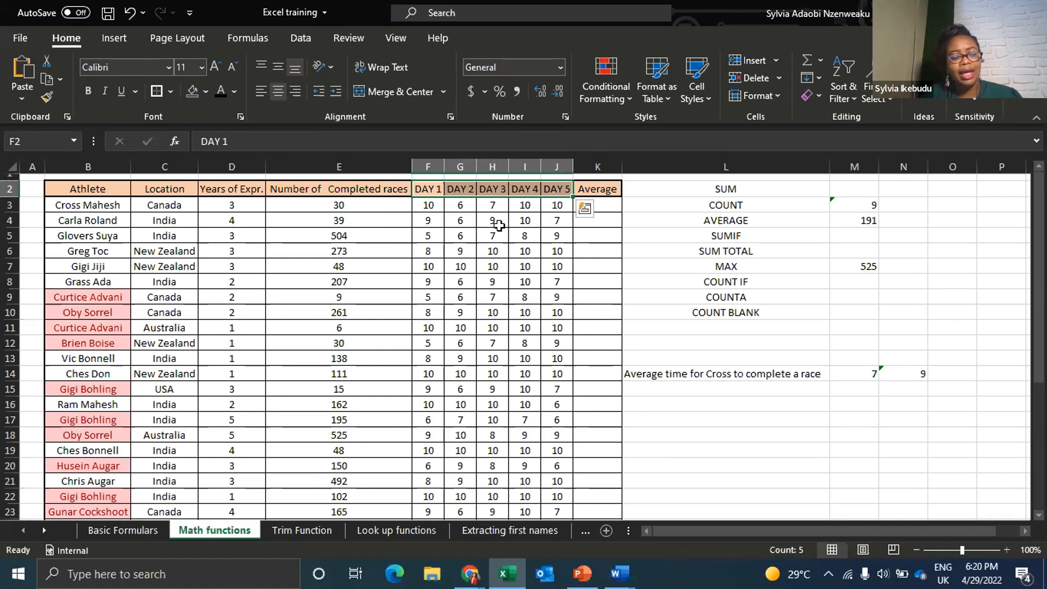
click(610, 208)
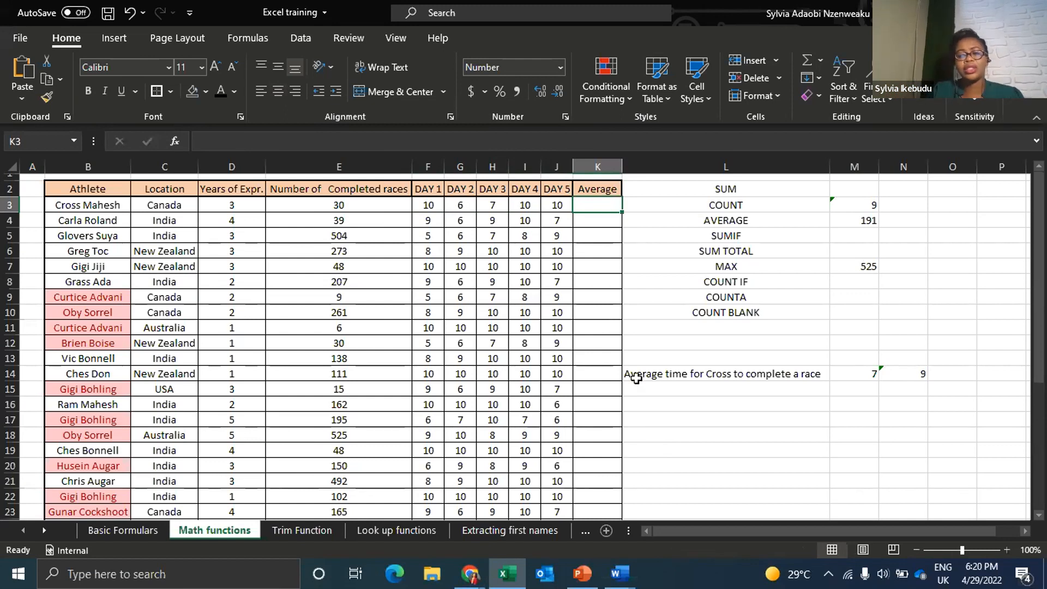
Enter the question "How many times did each athlete complete a race in less than 7 mins" in L15
click(698, 384)
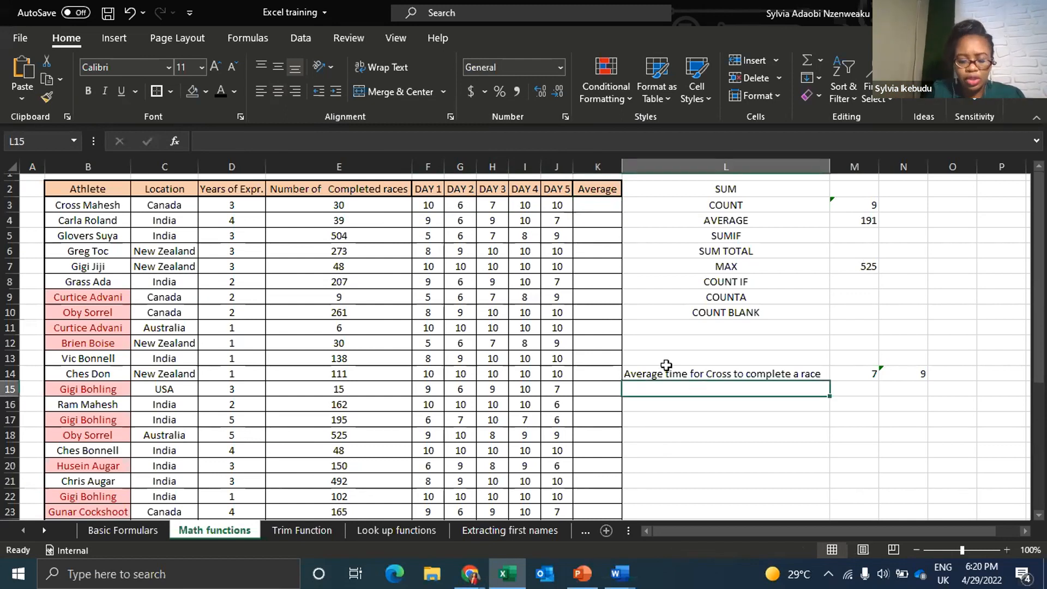
text(How many )
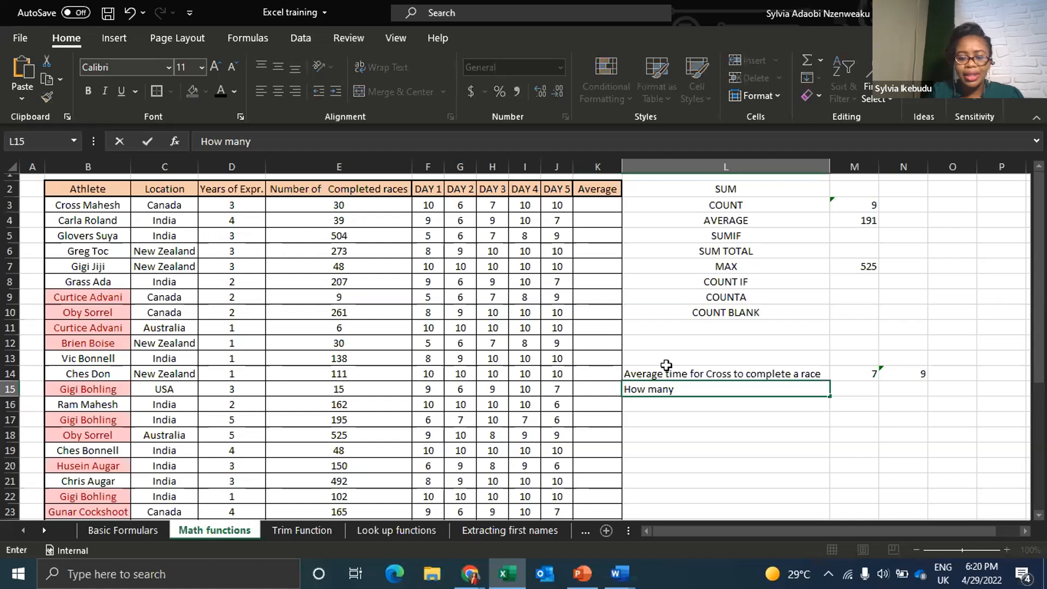
text(t)
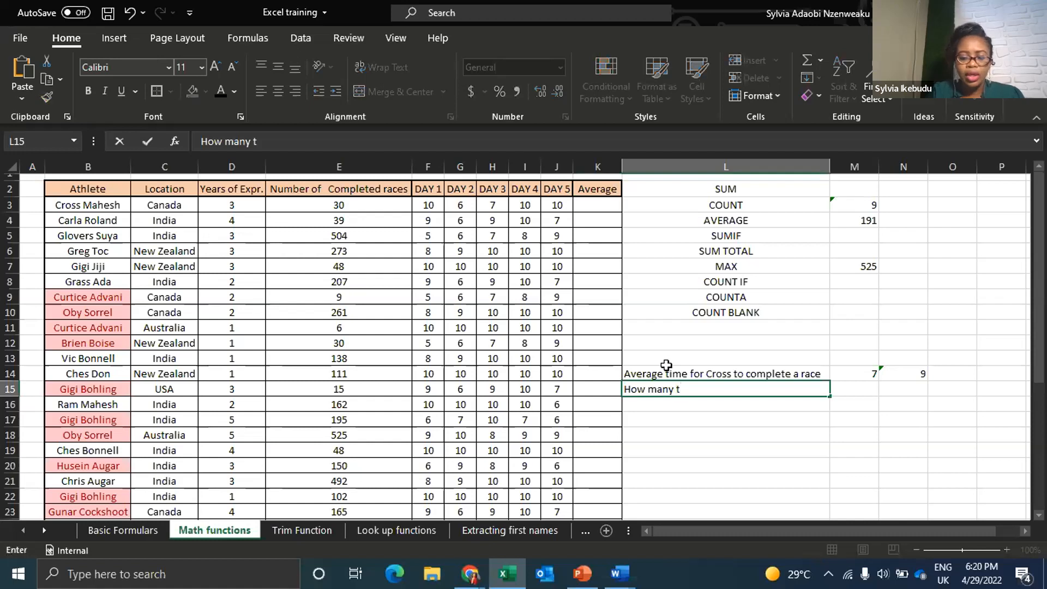
text(imes did)
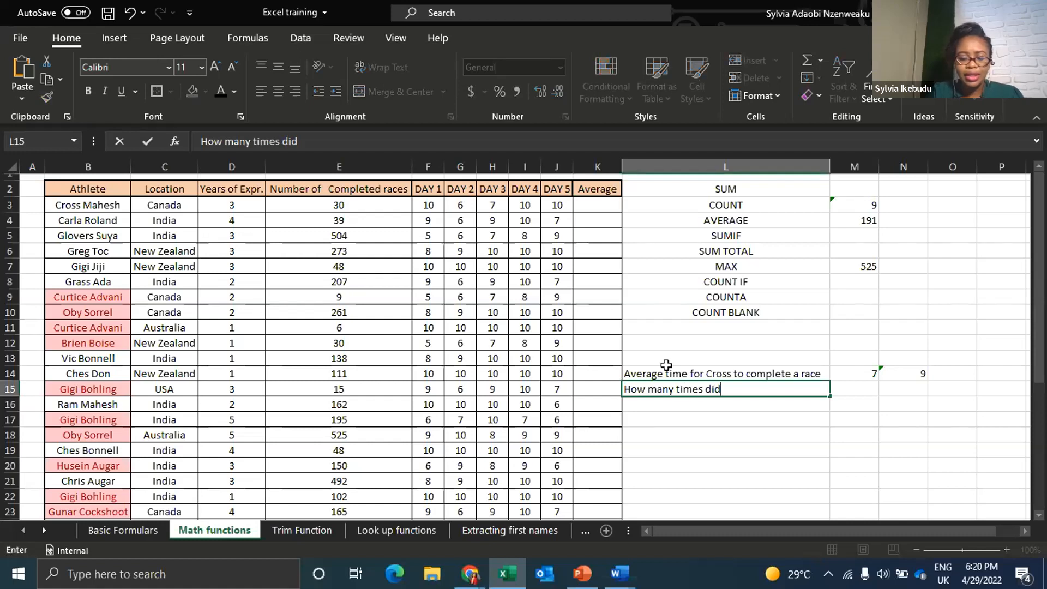
text( each athlete )
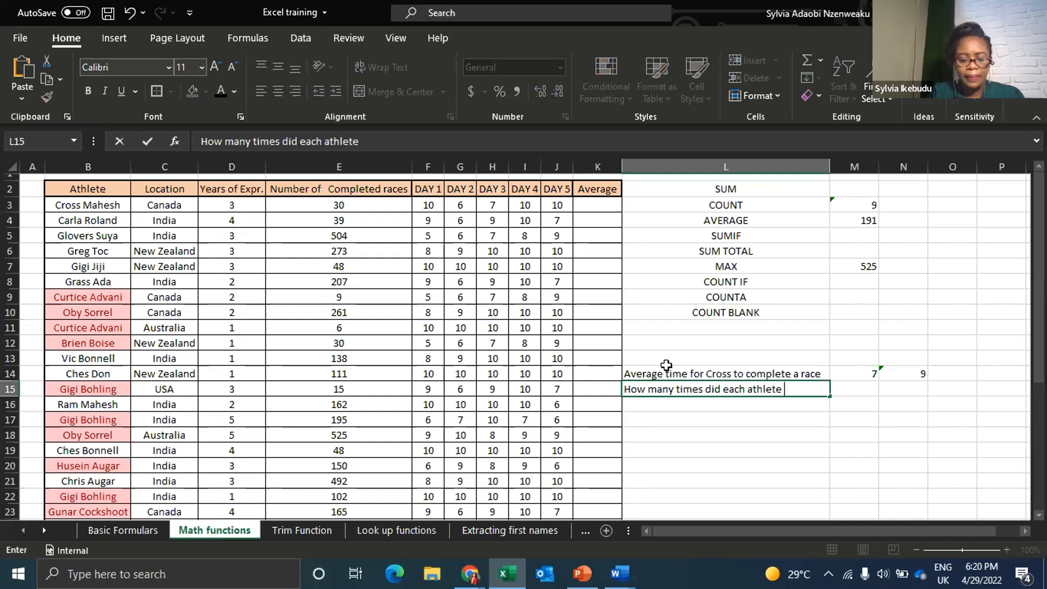
text(complete)
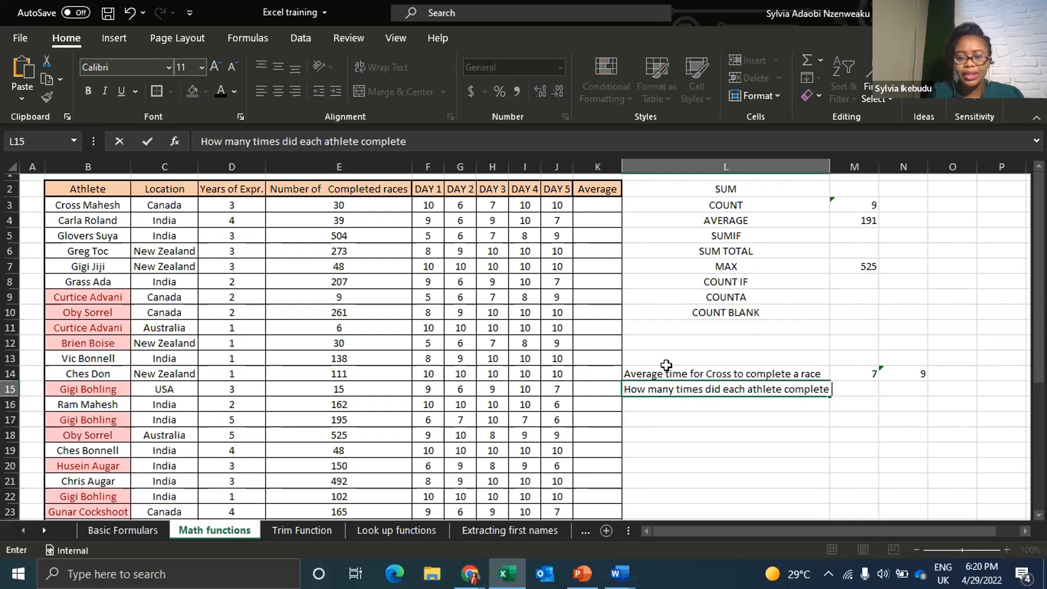
text( a race )
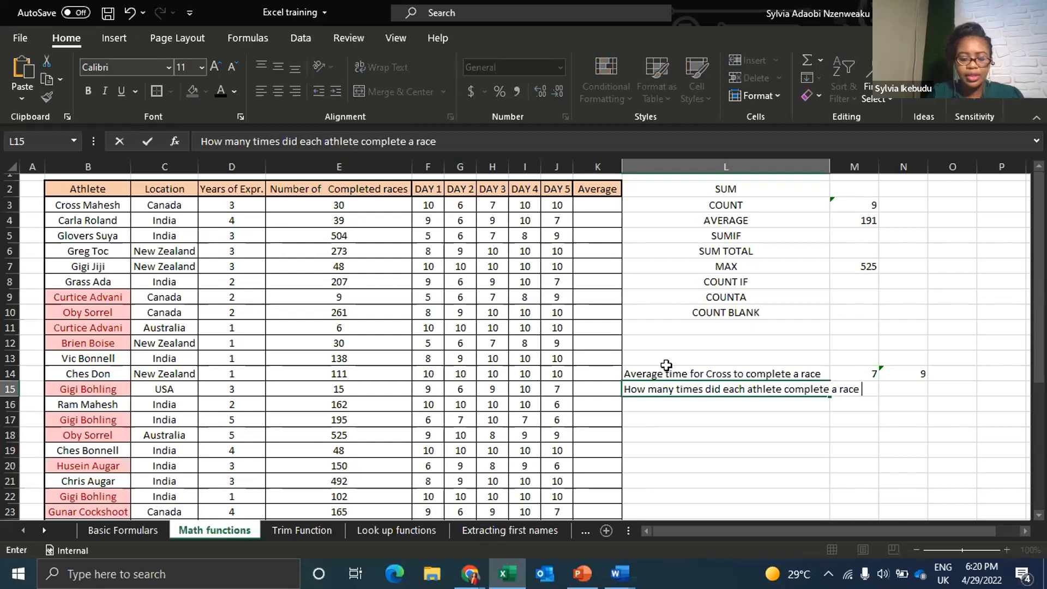
text(in less than )
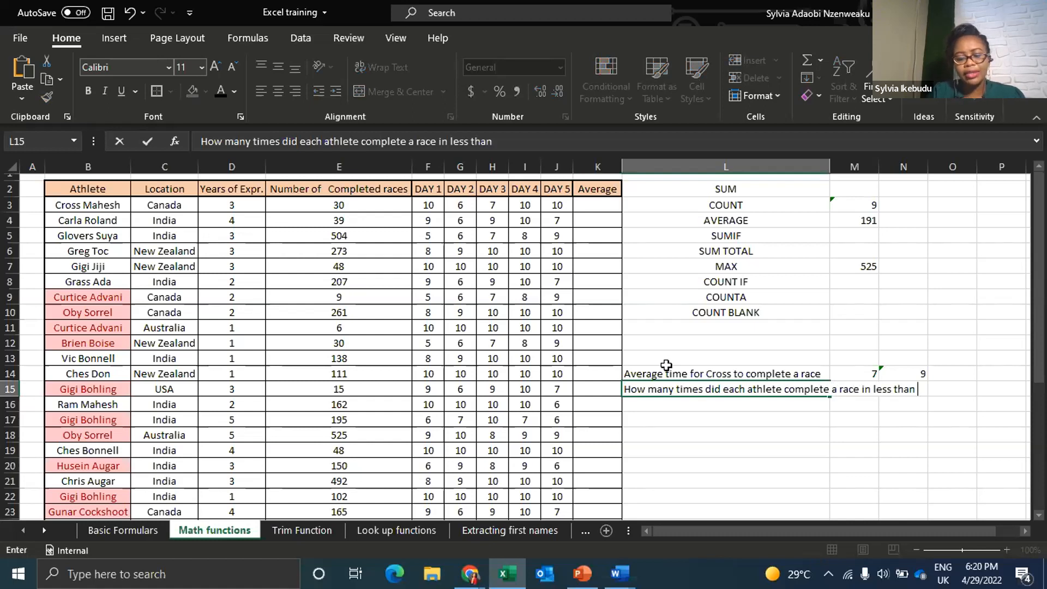
text(7 mins)
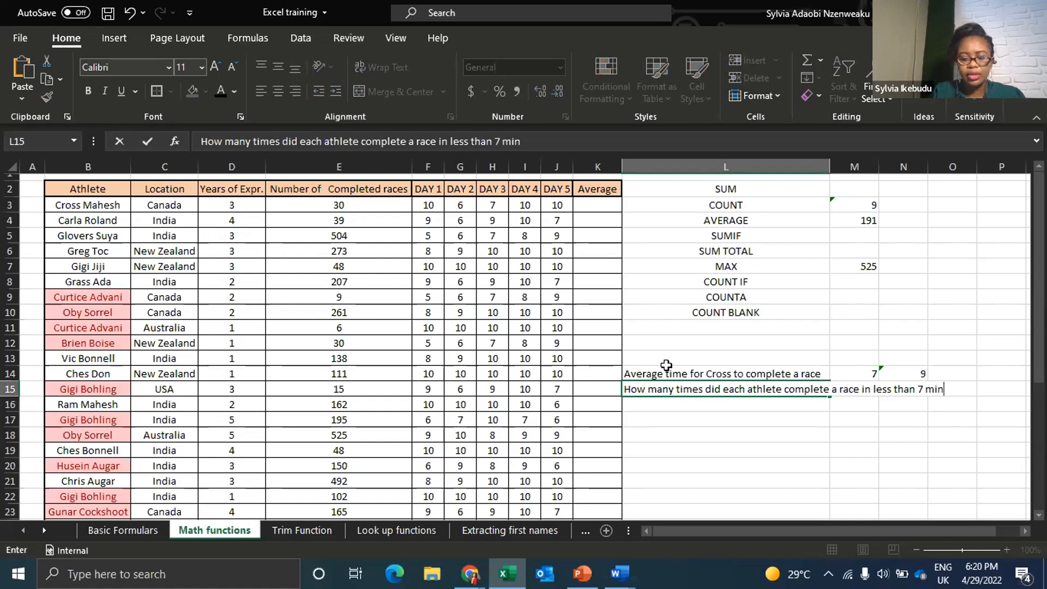
key(Return)
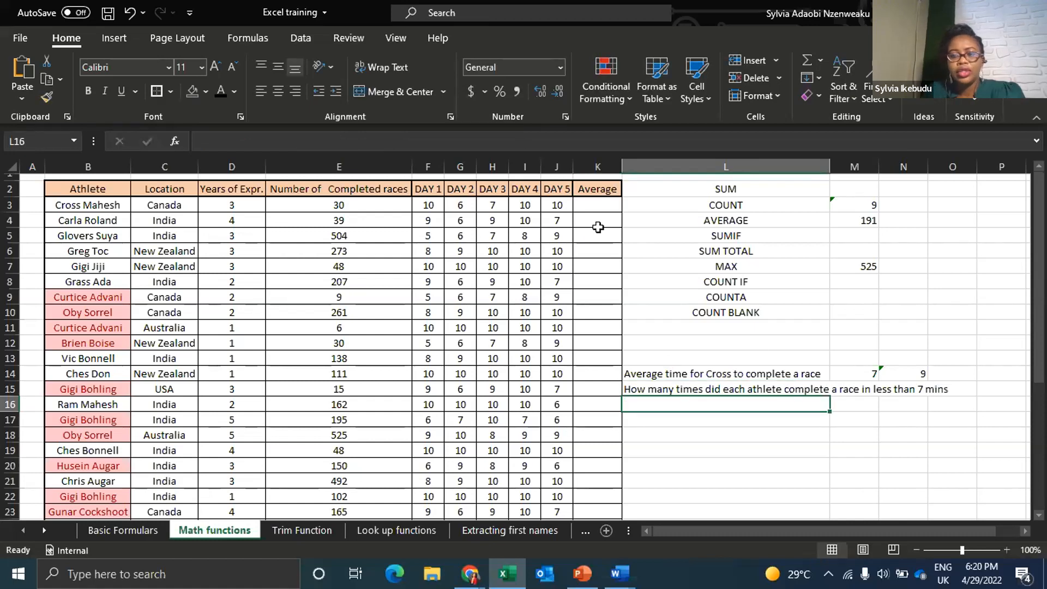
Begin a COUNTIF formula in K3 with the row's DAY 1 to DAY 5 times, F3:J3, as its range
click(637, 385)
click(610, 207)
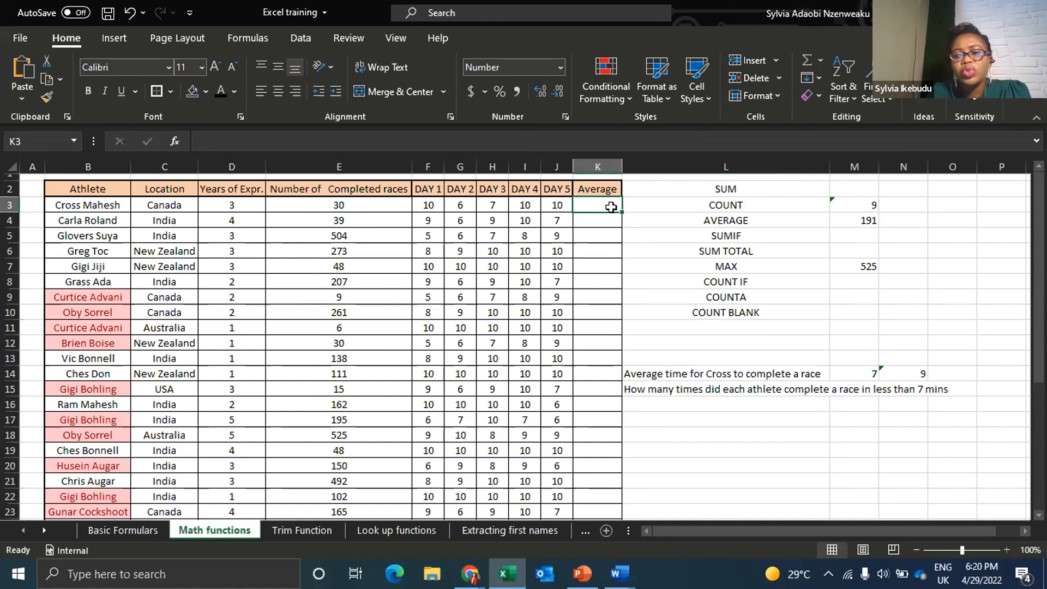
text(=c)
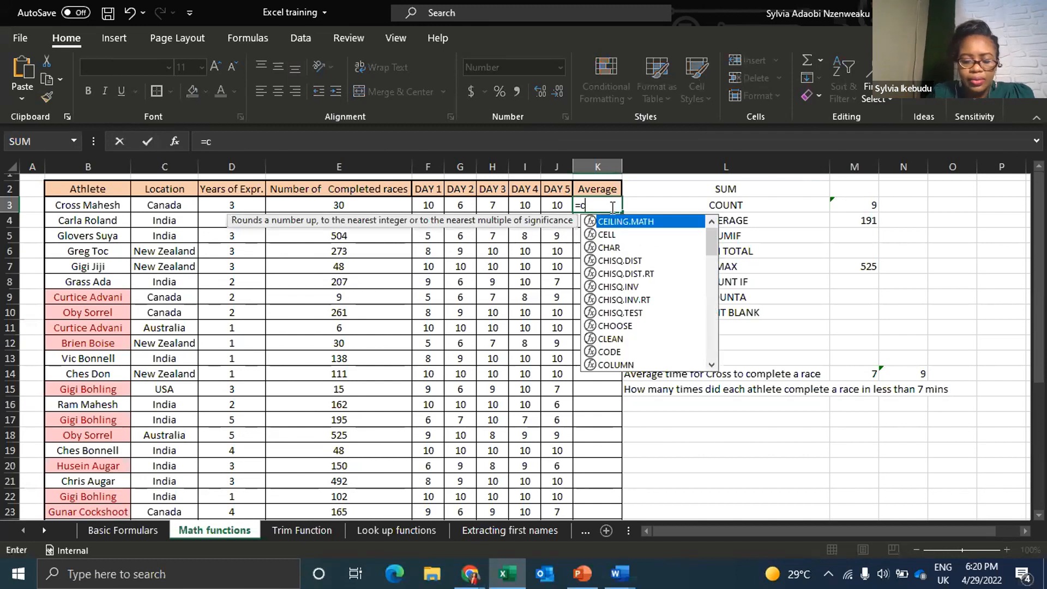
text(oun)
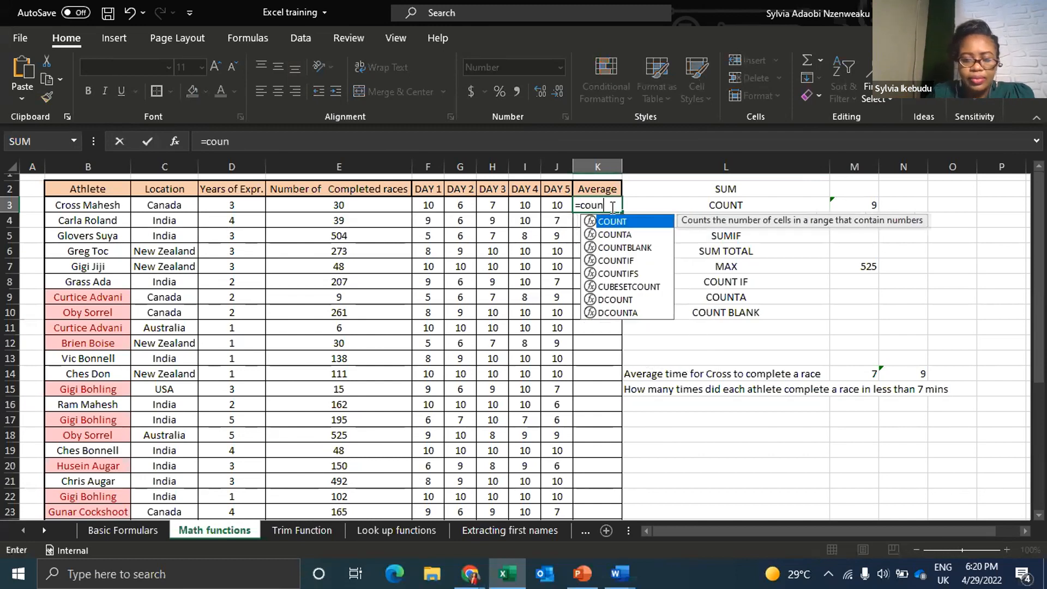
click(630, 261)
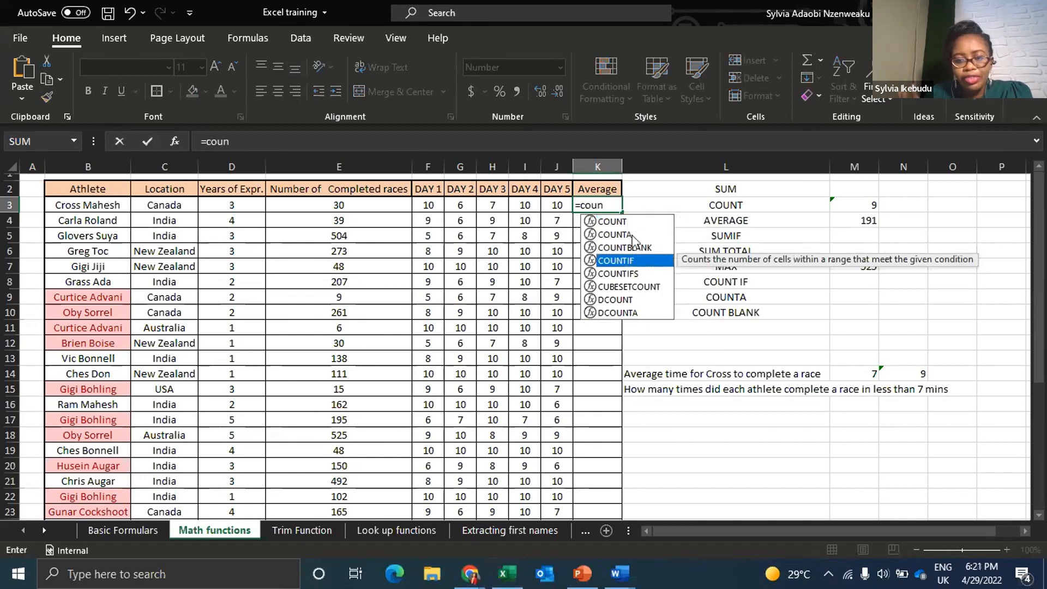
double_click(620, 262)
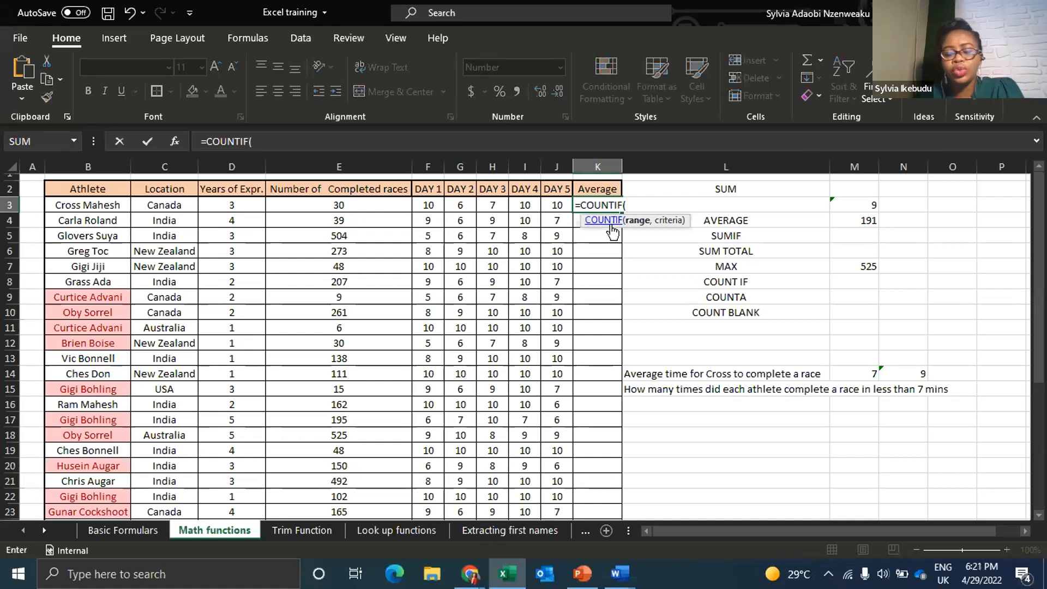
drag(428, 206, 553, 205)
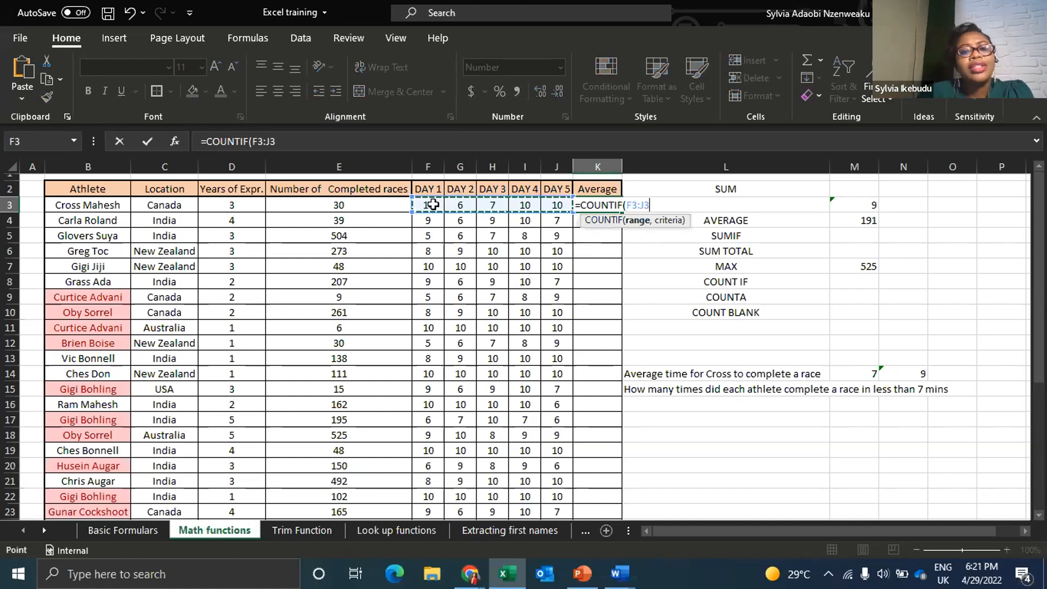
text(,)
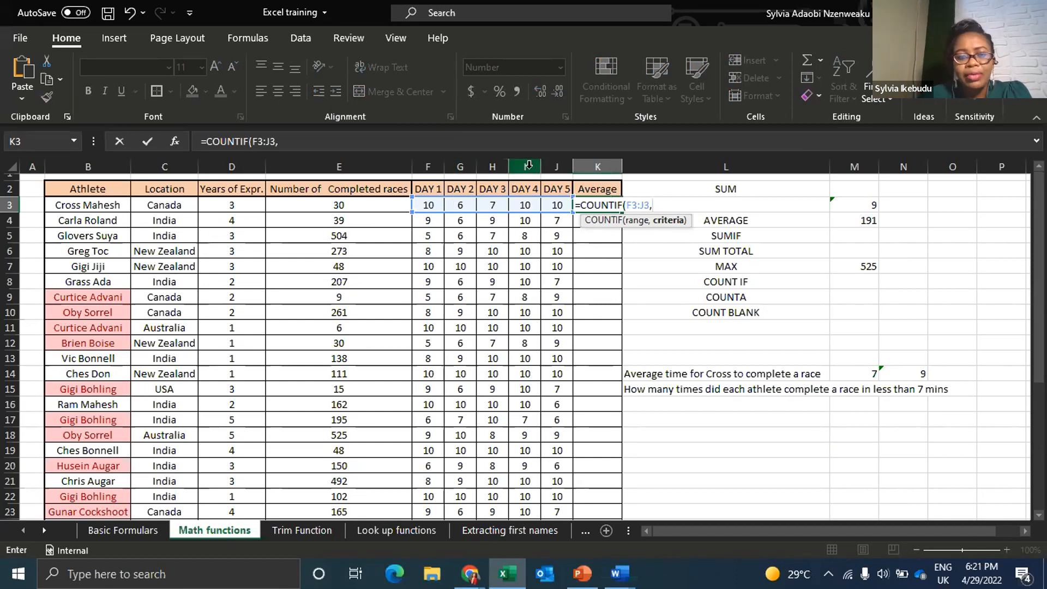
Complete the K3 formula with the criterion "<7" as =COUNTIF(F3:J3,"<7") and review it
click(517, 144)
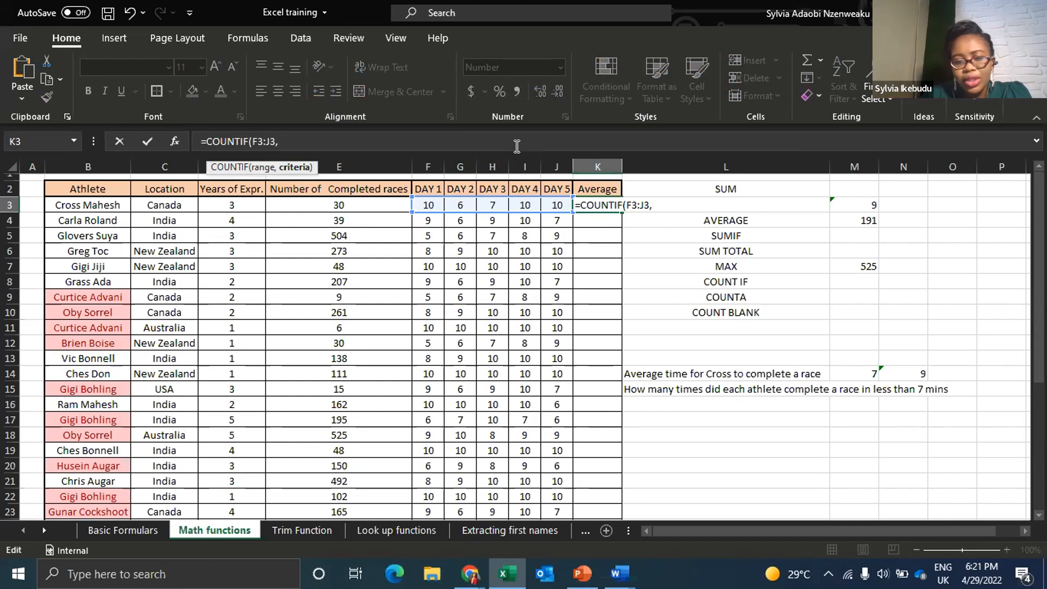
text(@)
key(BackSpace)
text(")
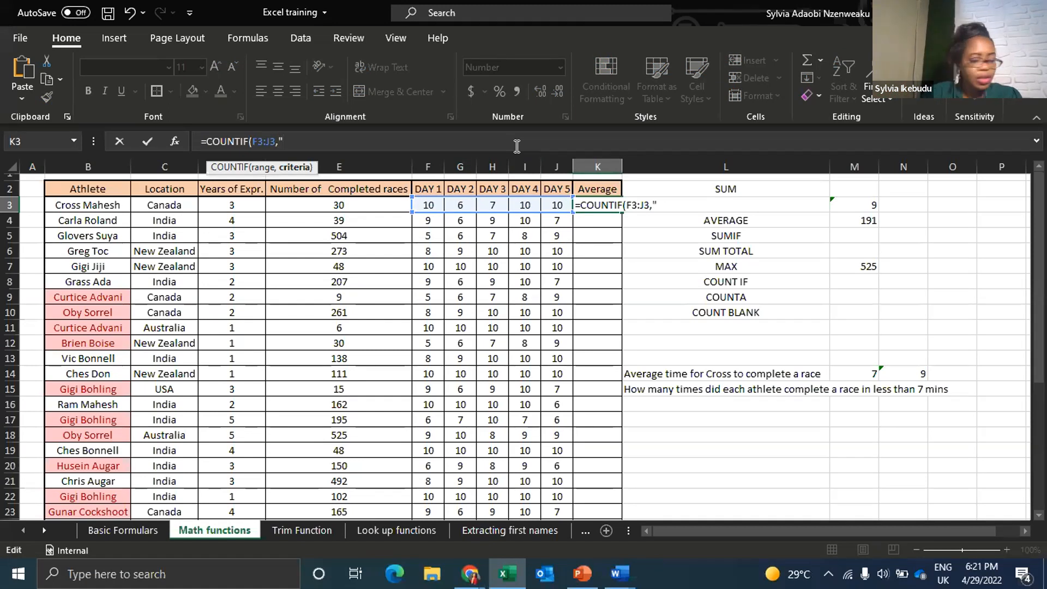
text(<)
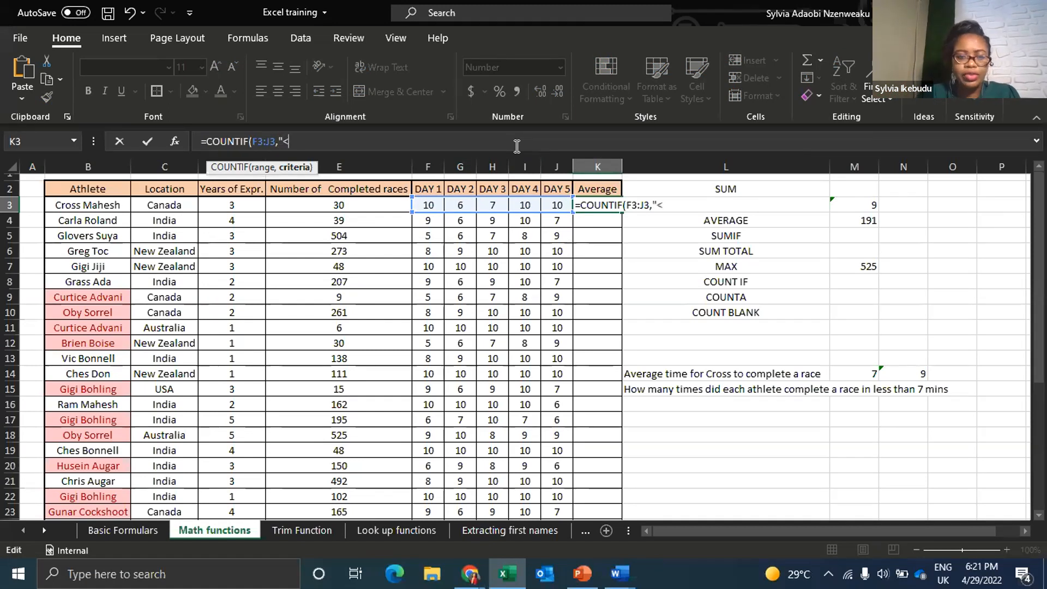
text(7)
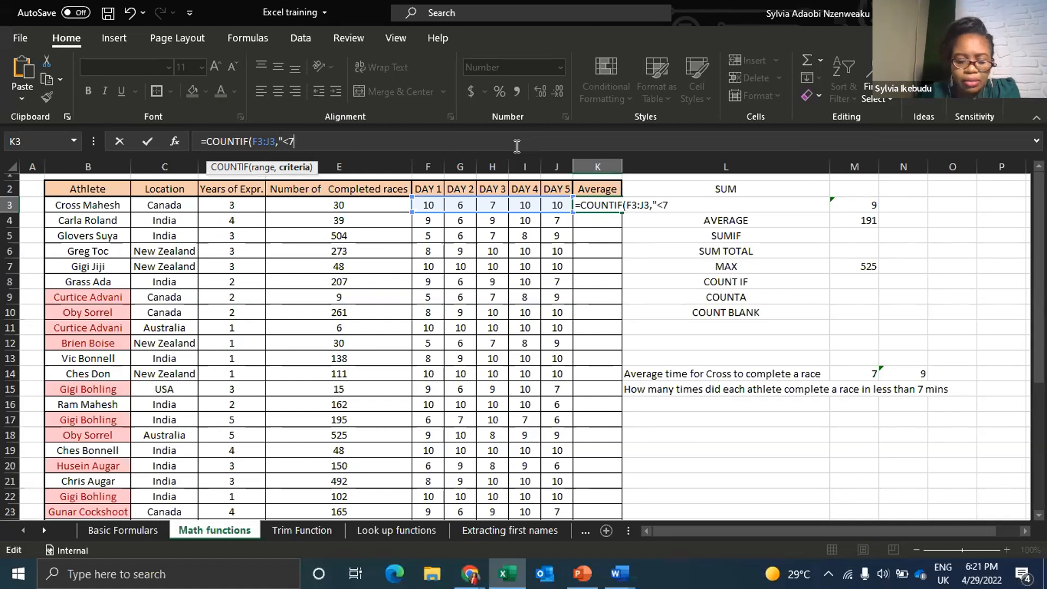
text(")
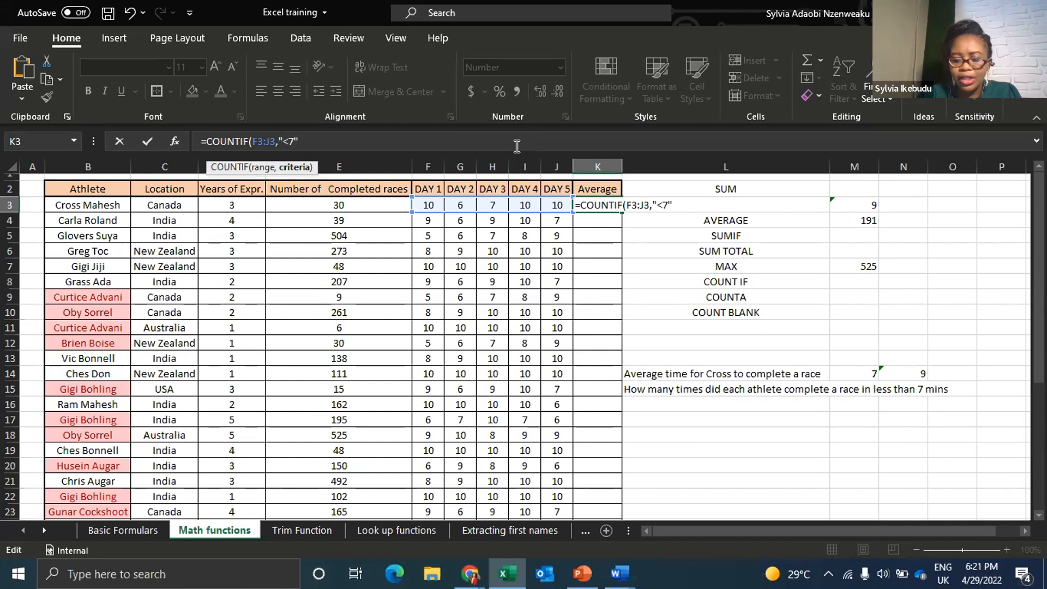
text())
key(Return)
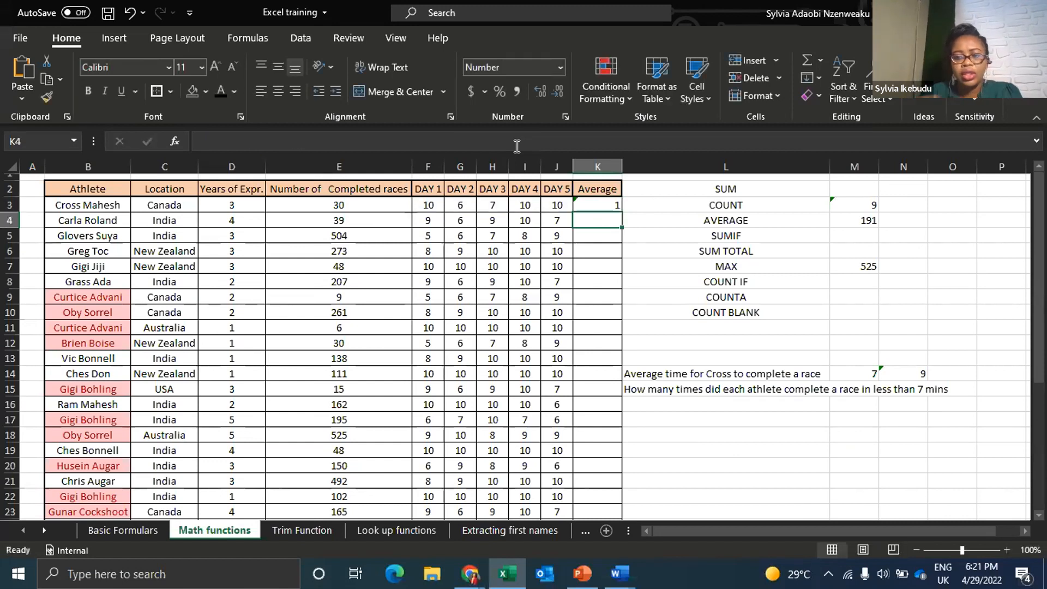
click(611, 206)
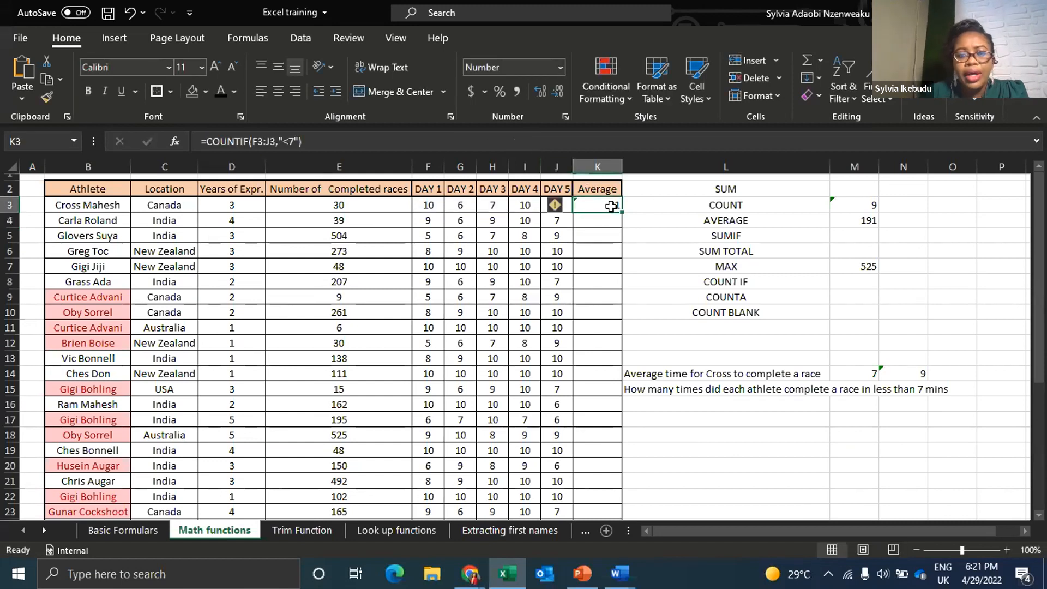
click(637, 207)
click(599, 206)
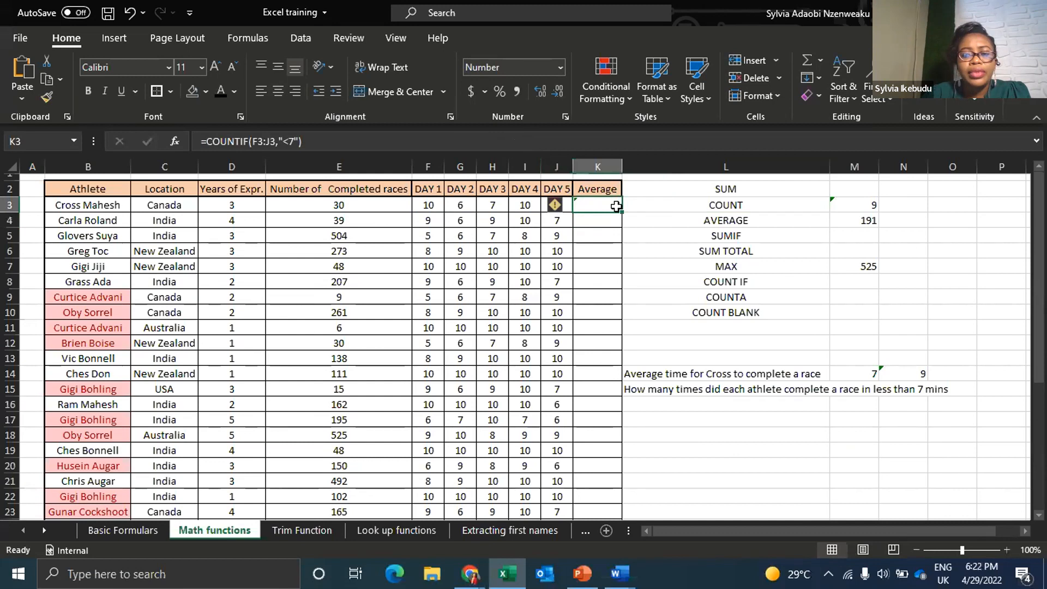
Rename the column K header in K2 to "Freq"
click(600, 190)
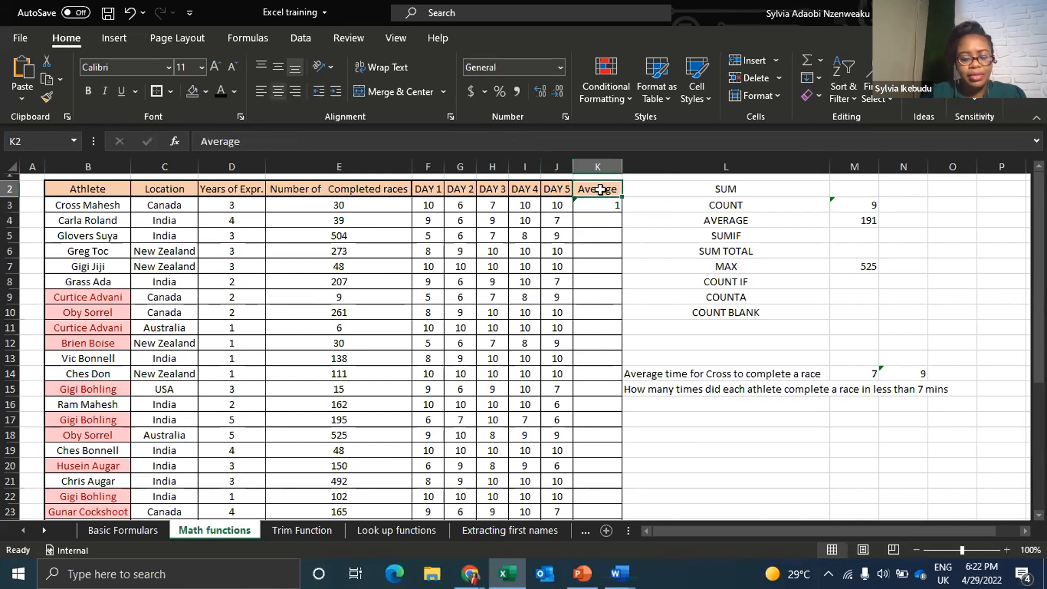
text(C)
key(BackSpace)
text(Frequ)
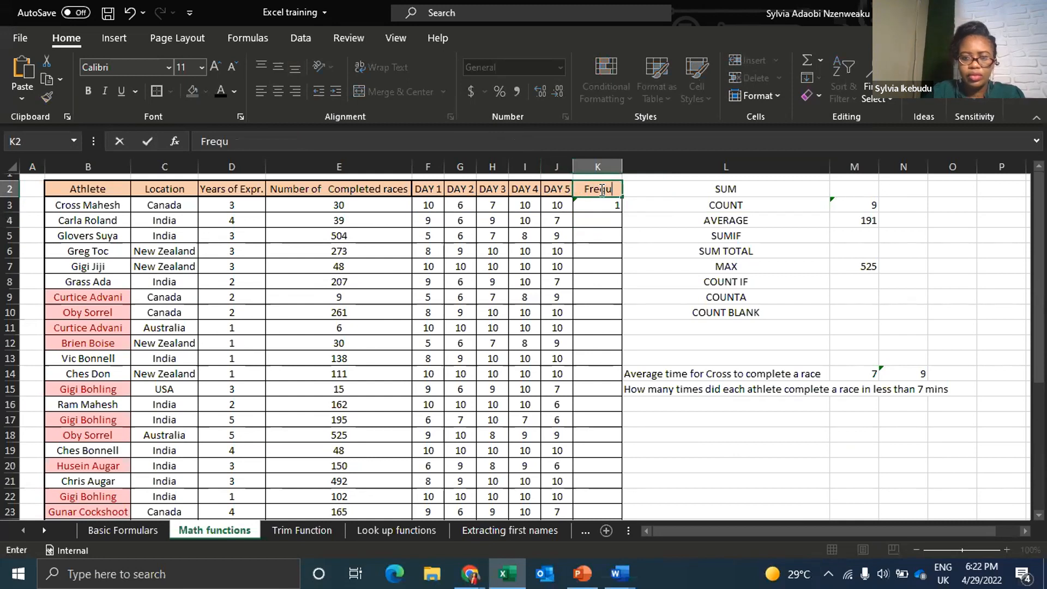
key(BackSpace)
click(628, 224)
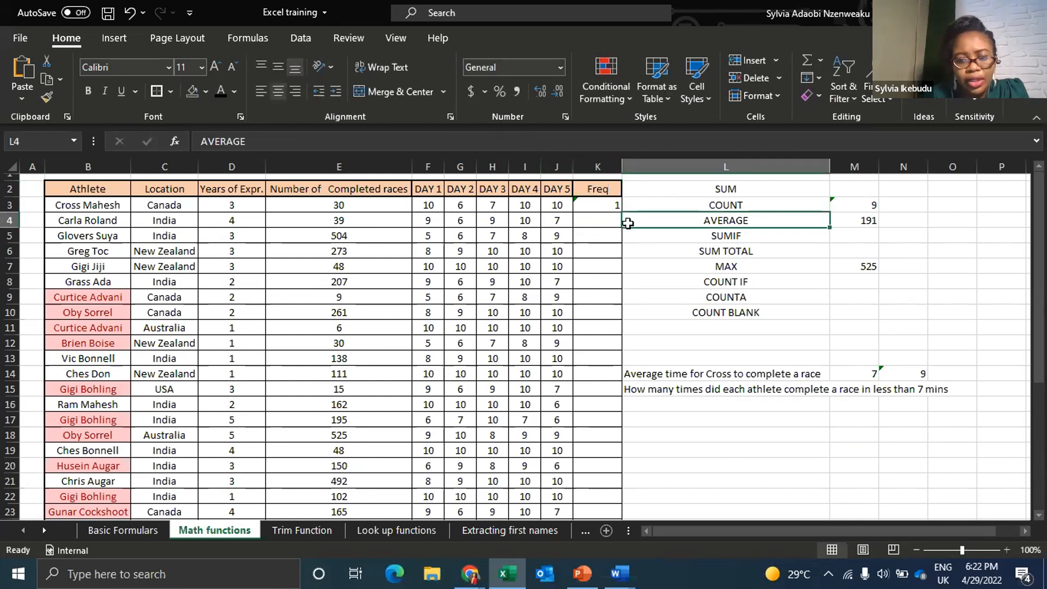
Fill the K3 COUNTIF formula down the Freq column for all athletes and check the filled rows
click(590, 208)
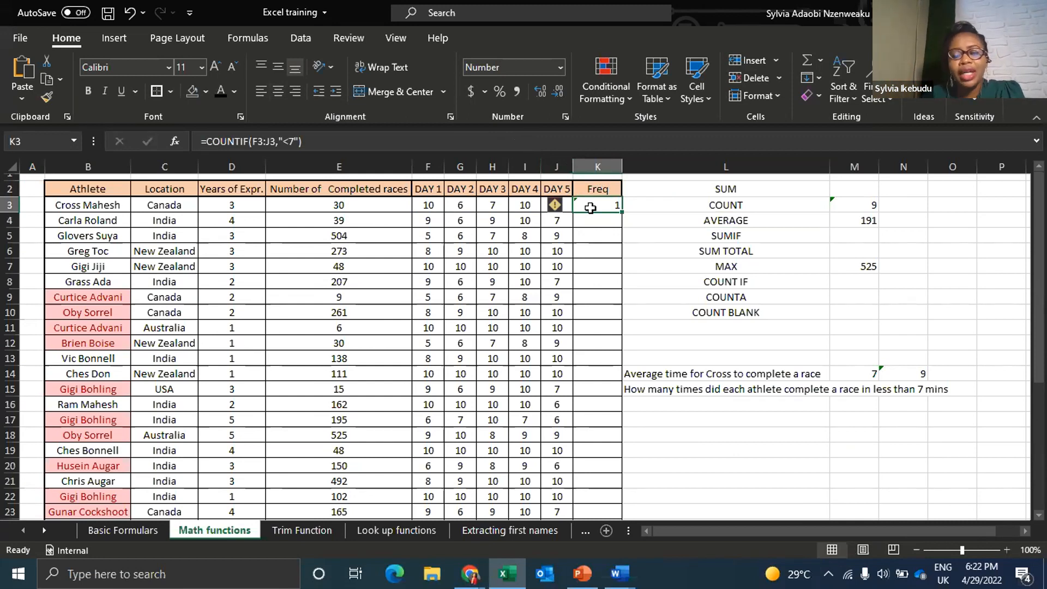
double_click(622, 212)
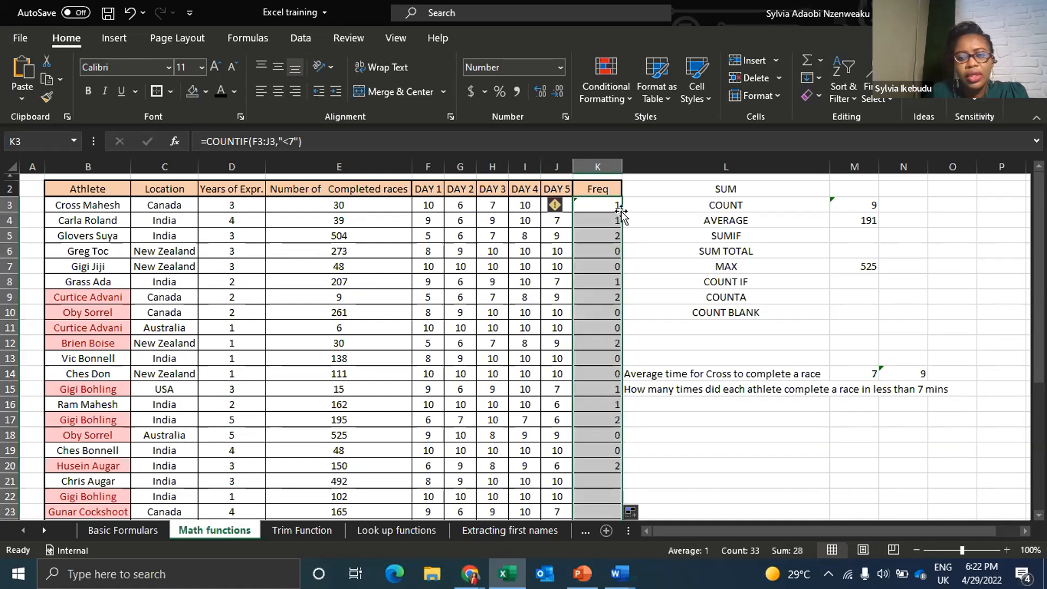
scroll(610, 205, down, 4)
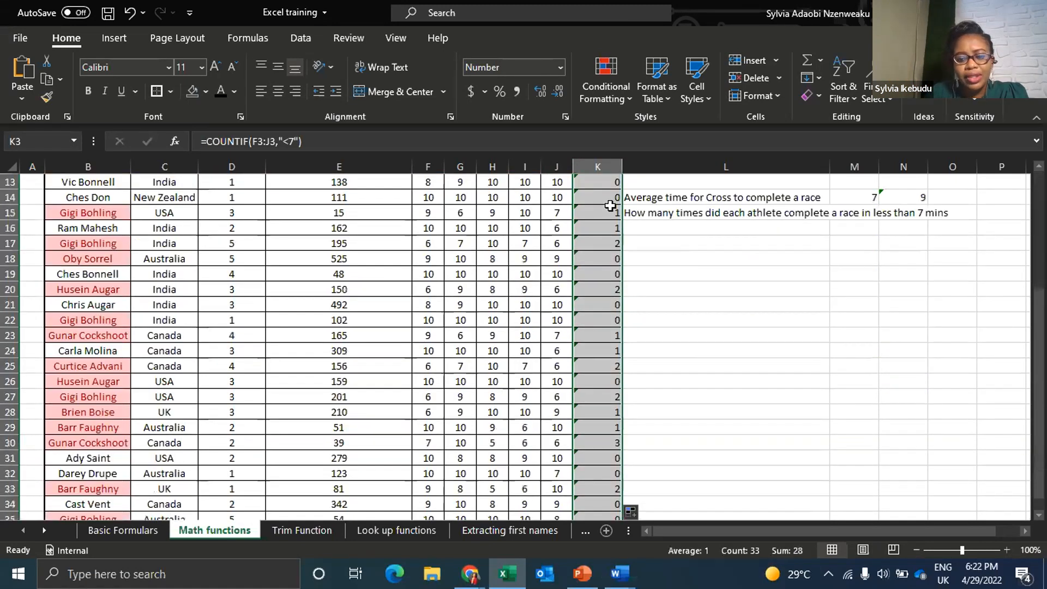
scroll(610, 205, down, 3)
scroll(610, 205, up, 4)
scroll(611, 205, up, 3)
Examine the COUNTIF formulas in K3, K4 and K6 against the race times in their rows
click(611, 205)
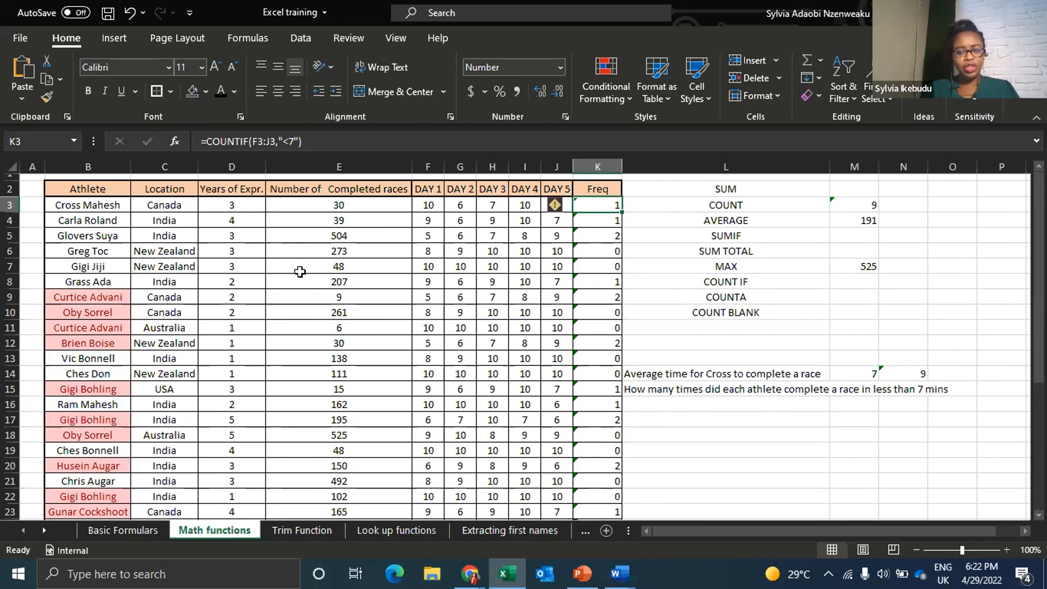
click(612, 224)
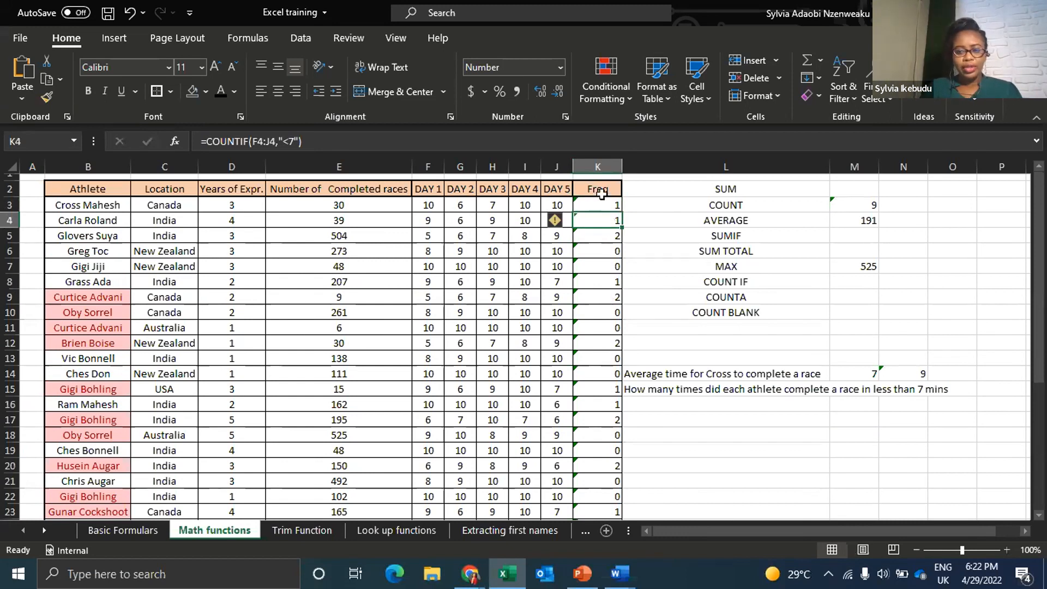
scroll(600, 250, down, 2)
scroll(601, 270, up, 2)
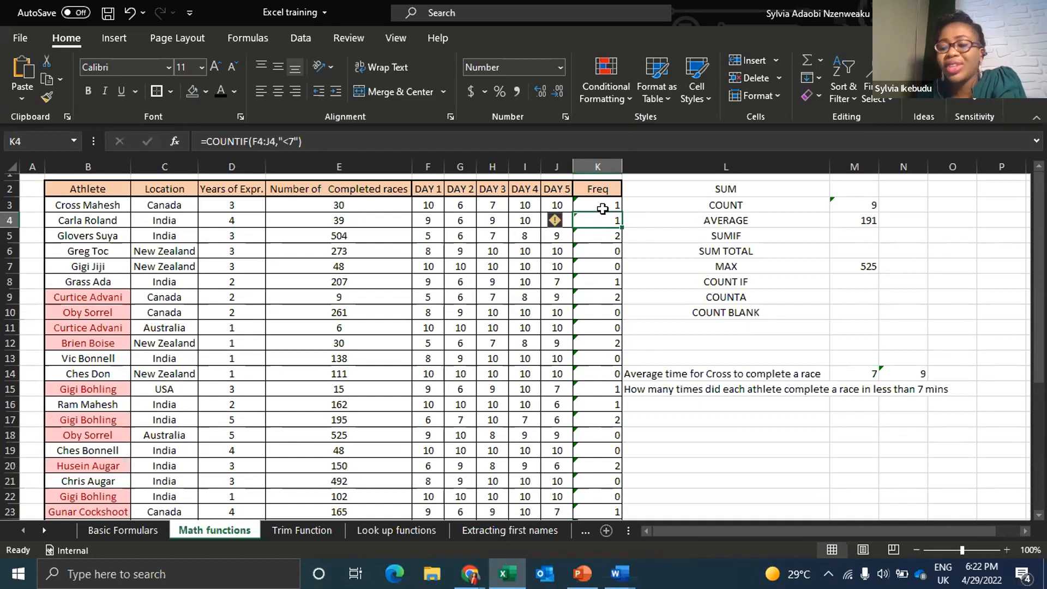
click(684, 208)
click(620, 251)
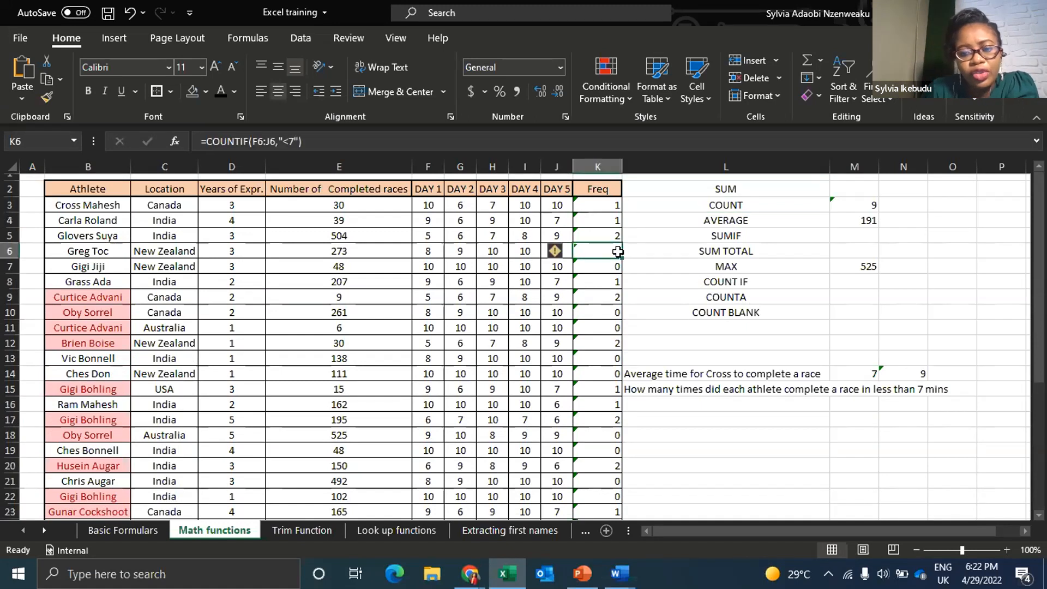
click(10, 251)
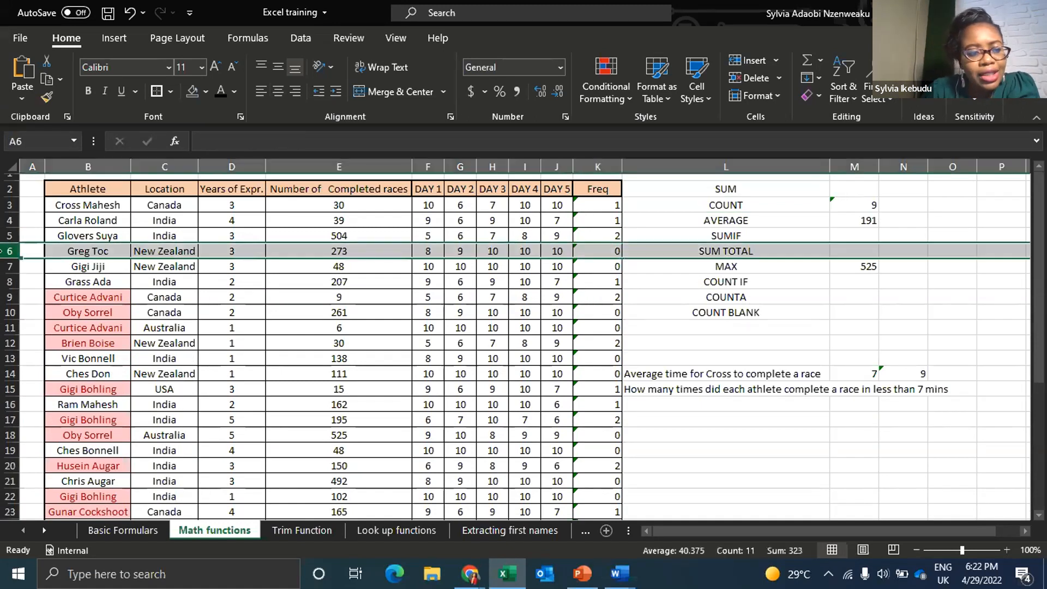
click(599, 251)
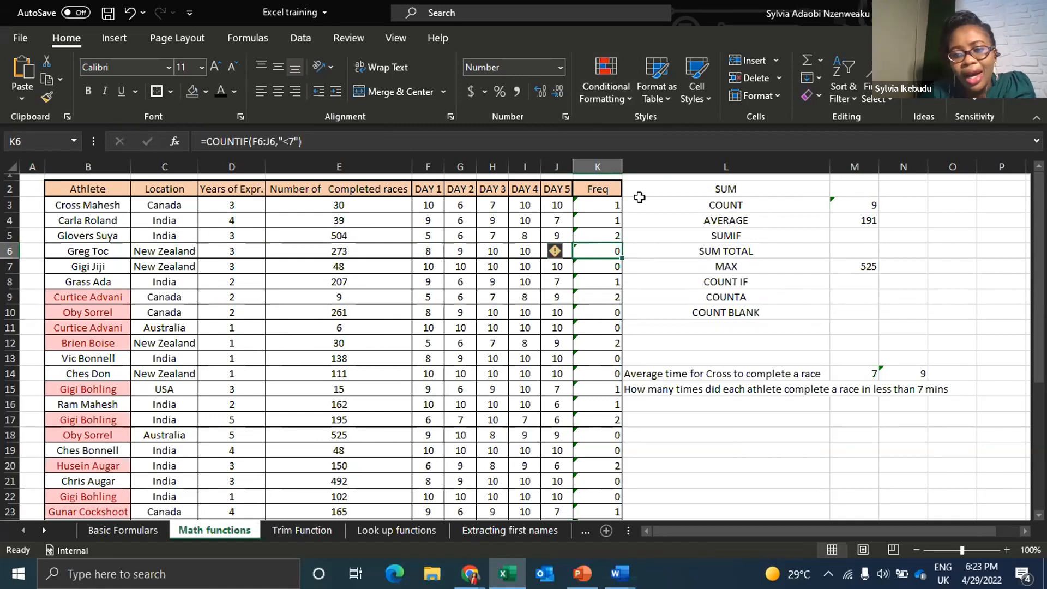
click(609, 189)
click(844, 92)
click(861, 187)
click(663, 236)
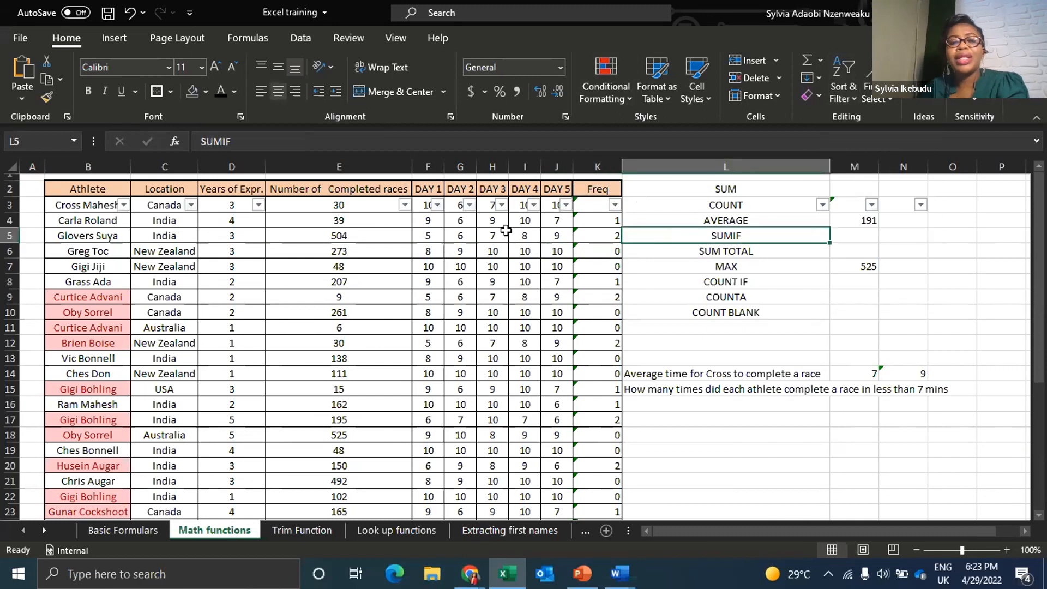
click(844, 93)
click(873, 187)
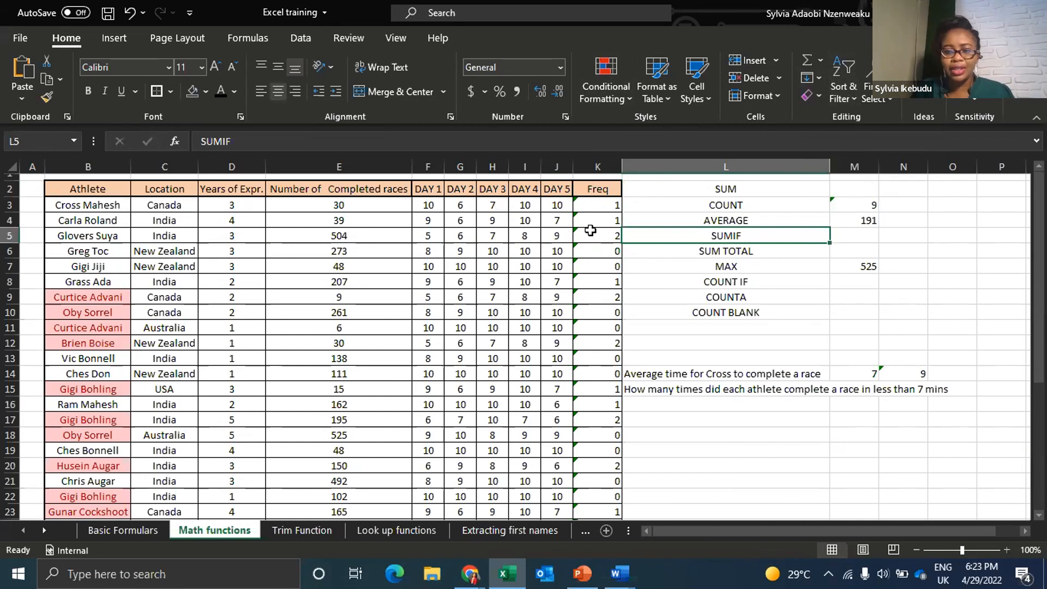
Add filters to the table's header row, B2:K2, from Athlete to Freq
click(594, 235)
drag(52, 189, 600, 189)
click(857, 81)
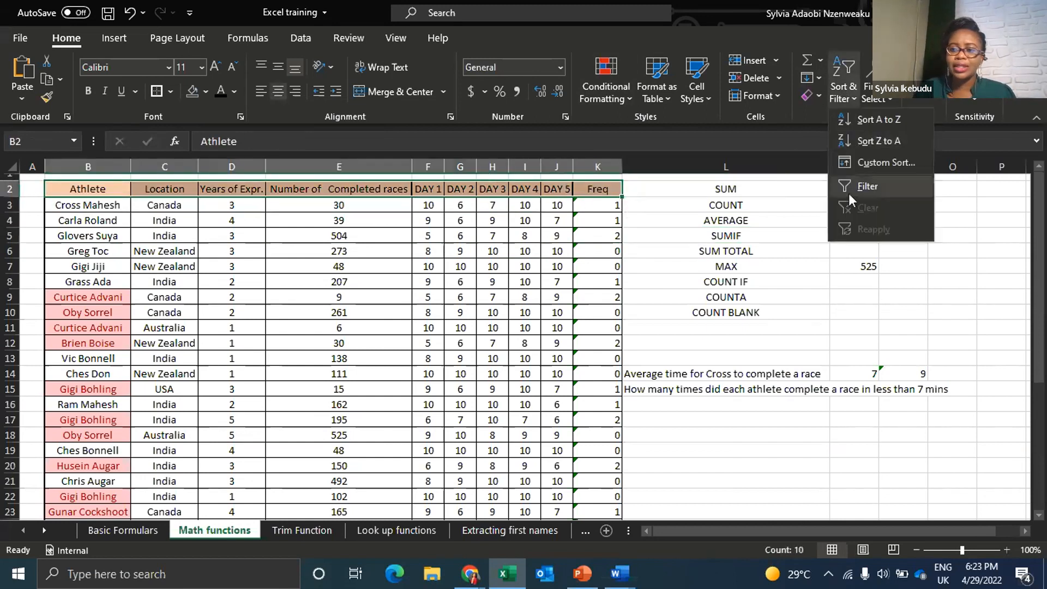
click(850, 187)
click(633, 218)
Filter the Freq column to exclude 0 and select the filtered table from the header row down
click(614, 189)
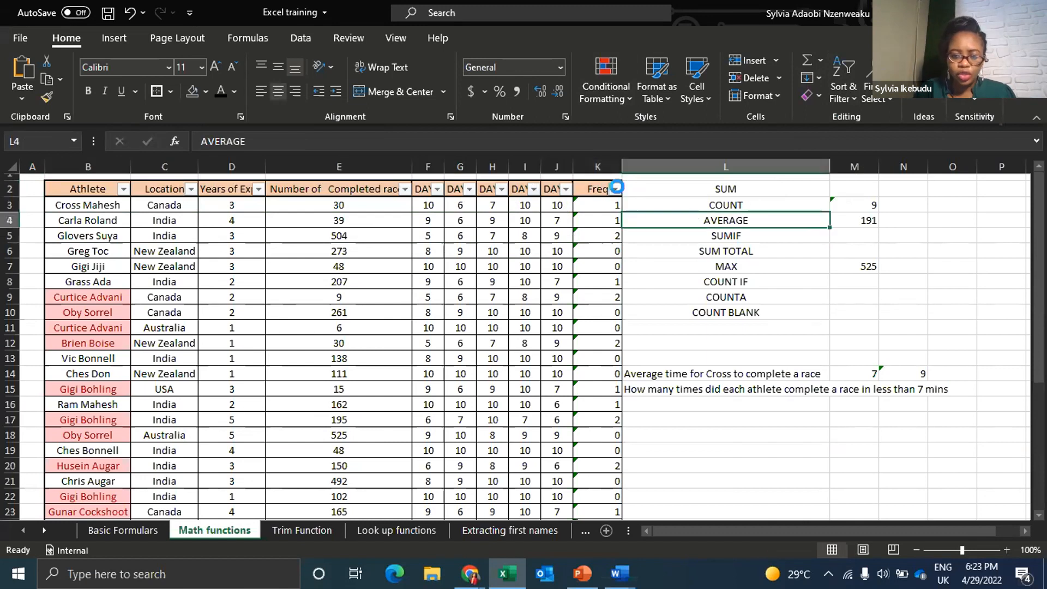
click(470, 384)
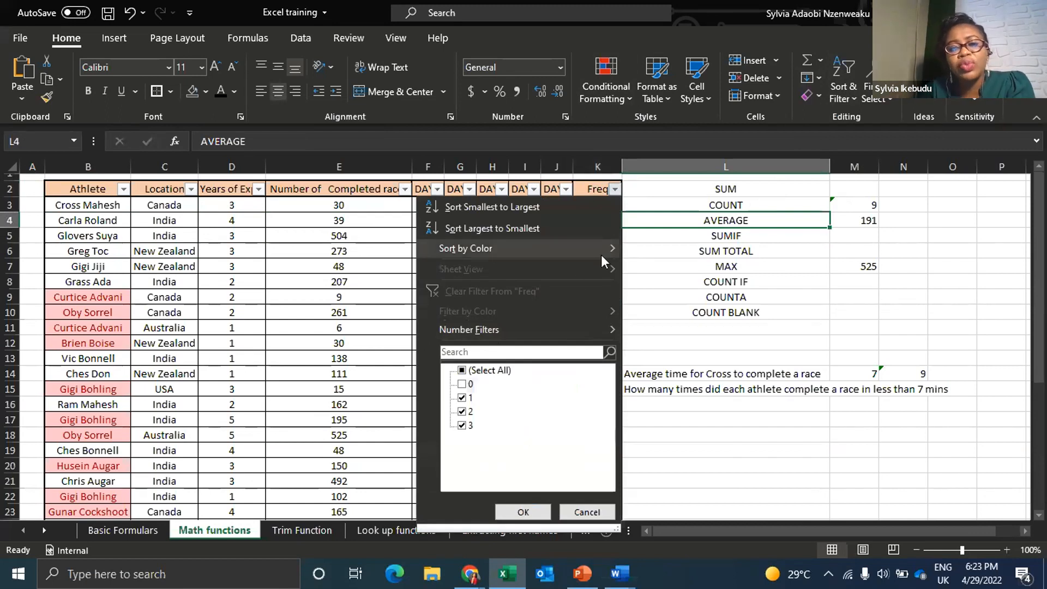
click(524, 512)
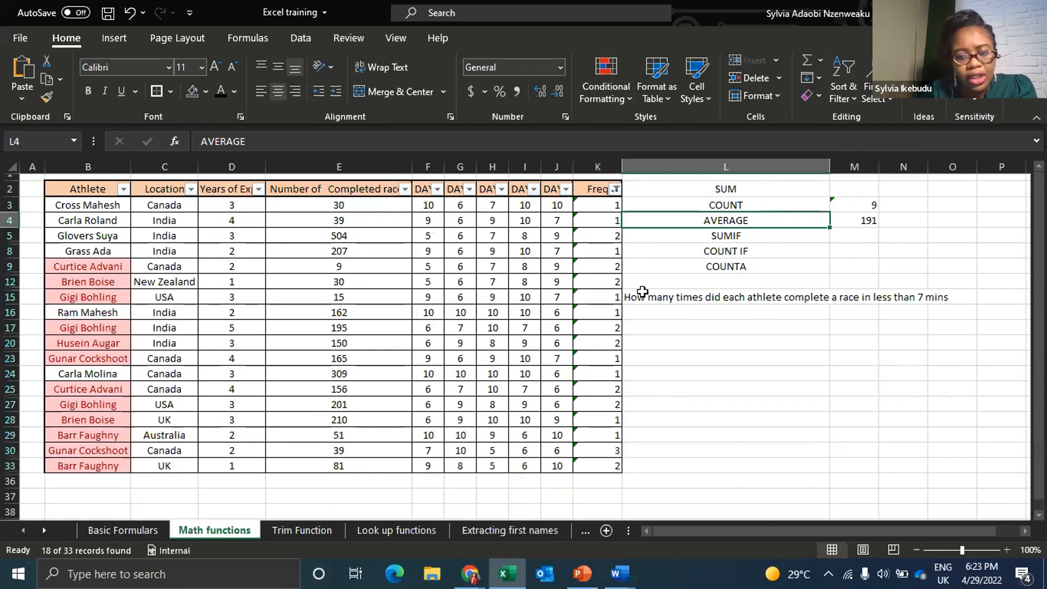
drag(90, 191, 598, 466)
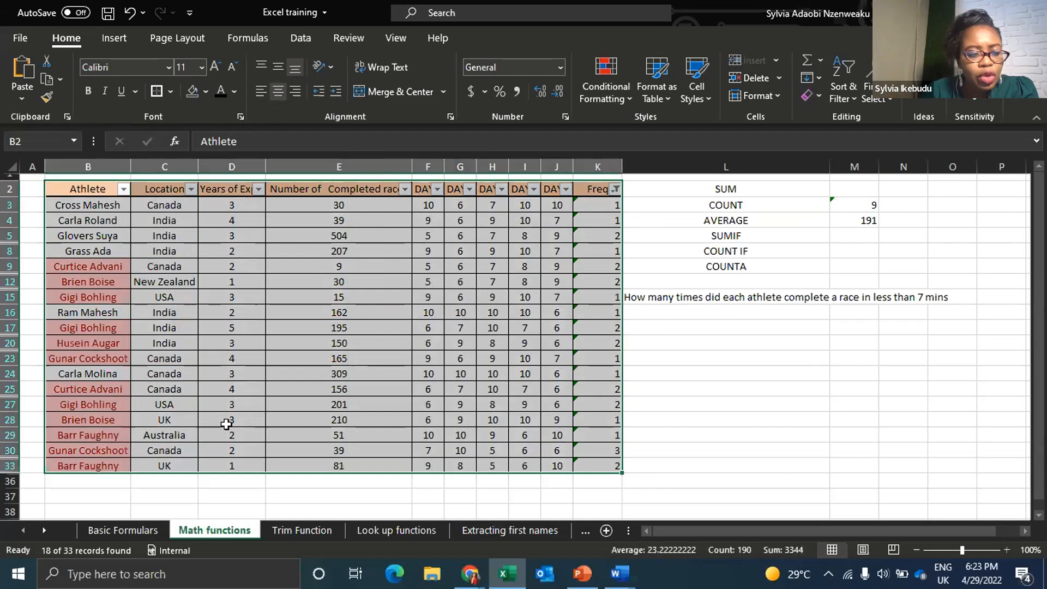
Restore all values in the Freq column's filter so every athlete is included
click(616, 189)
click(487, 372)
click(523, 512)
click(734, 312)
click(750, 282)
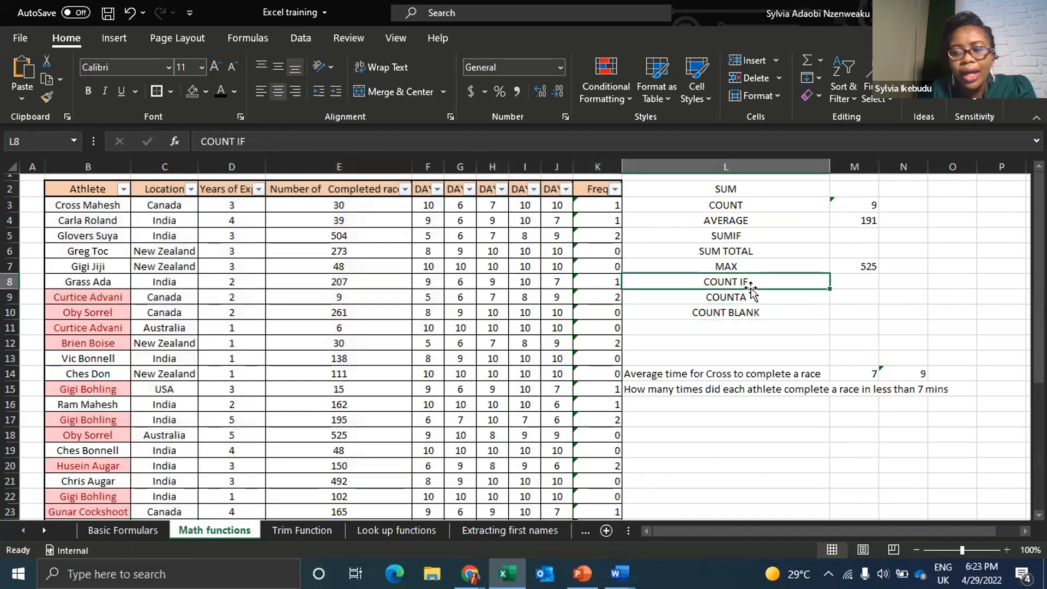
Count the non-empty Freq cells in M9, beside the COUNTA label, with the formula =COUNTA(K3:K21)
click(769, 301)
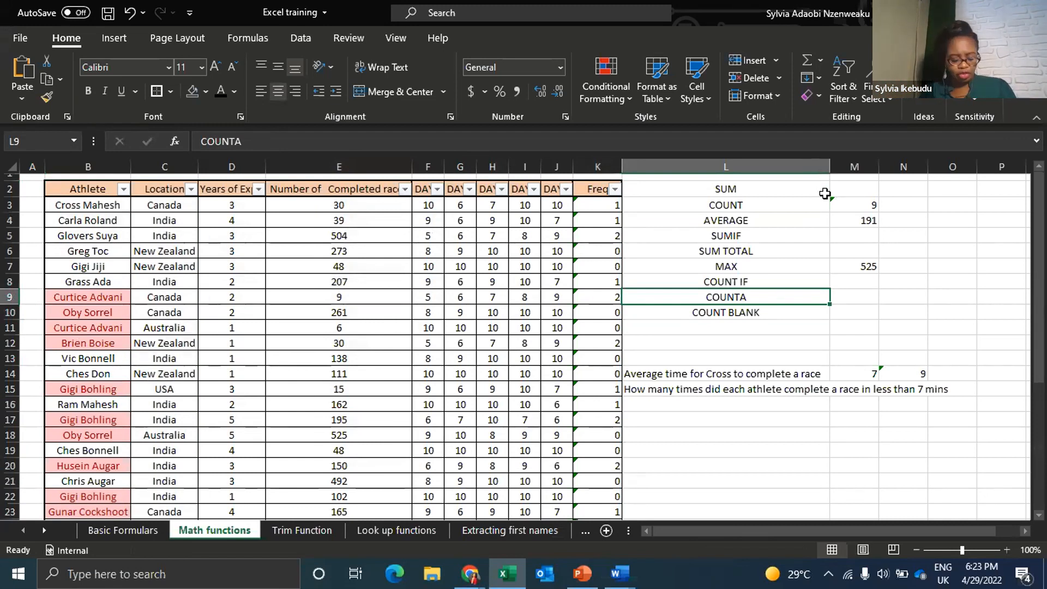
click(869, 303)
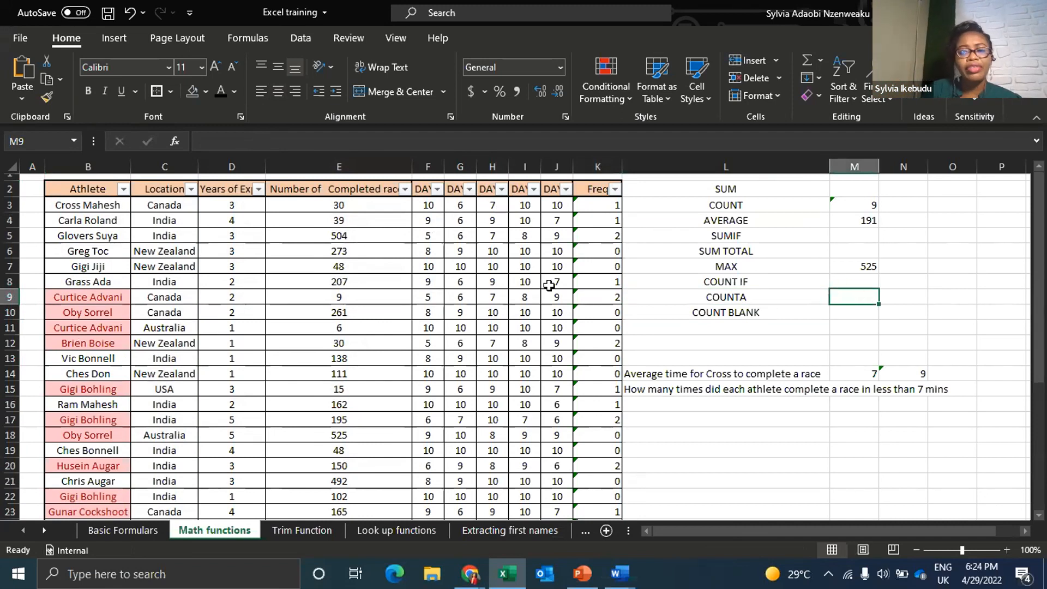
click(758, 297)
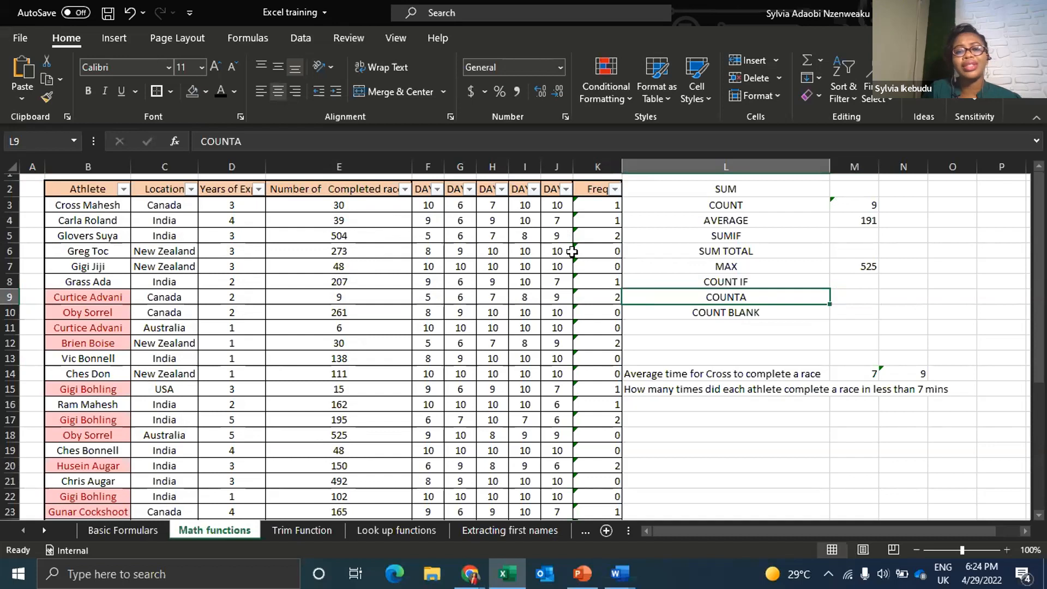
click(859, 296)
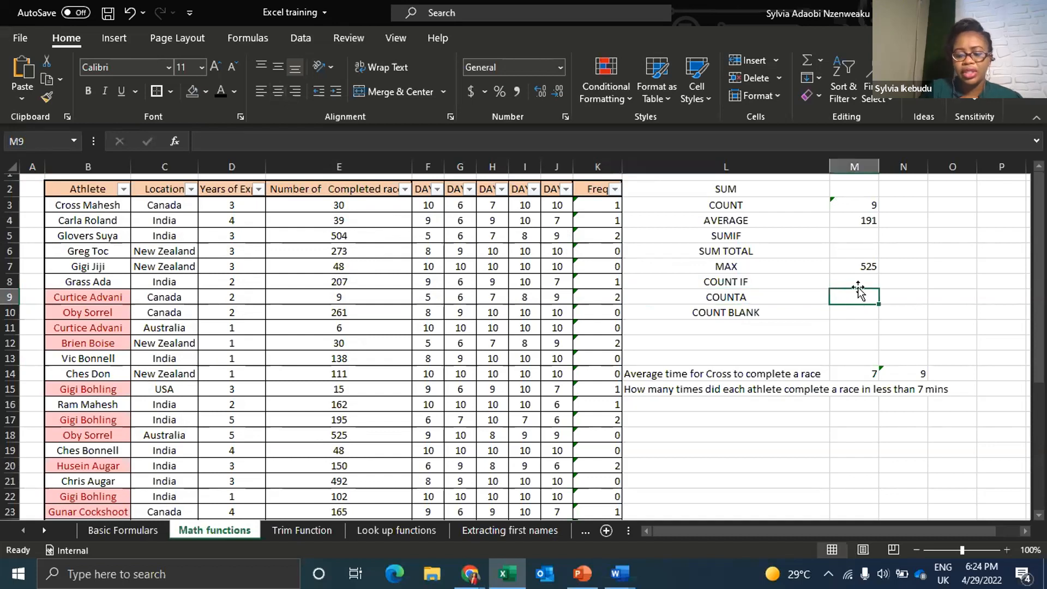
text(=)
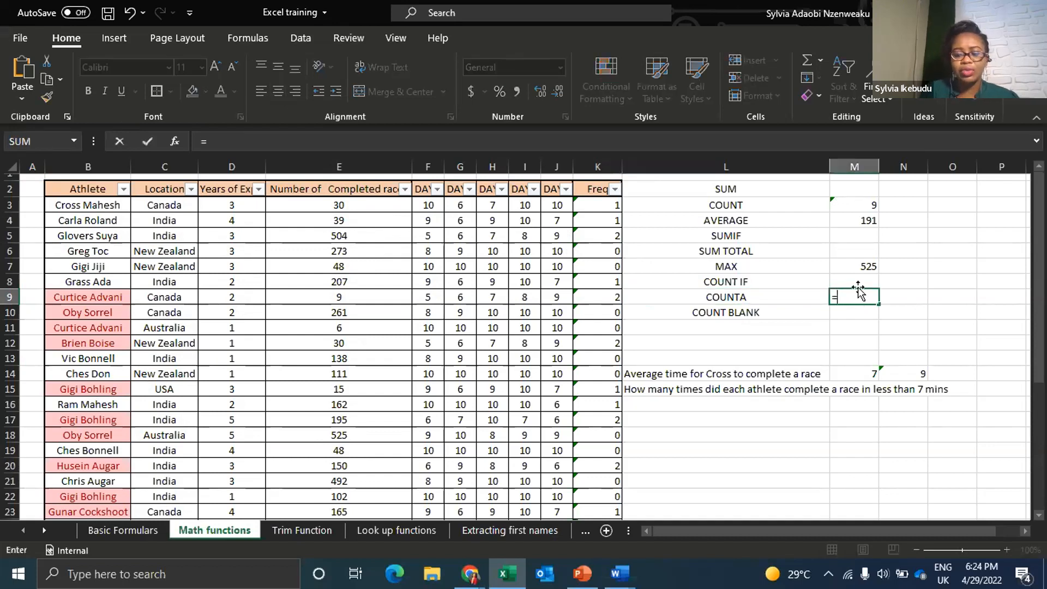
text(co)
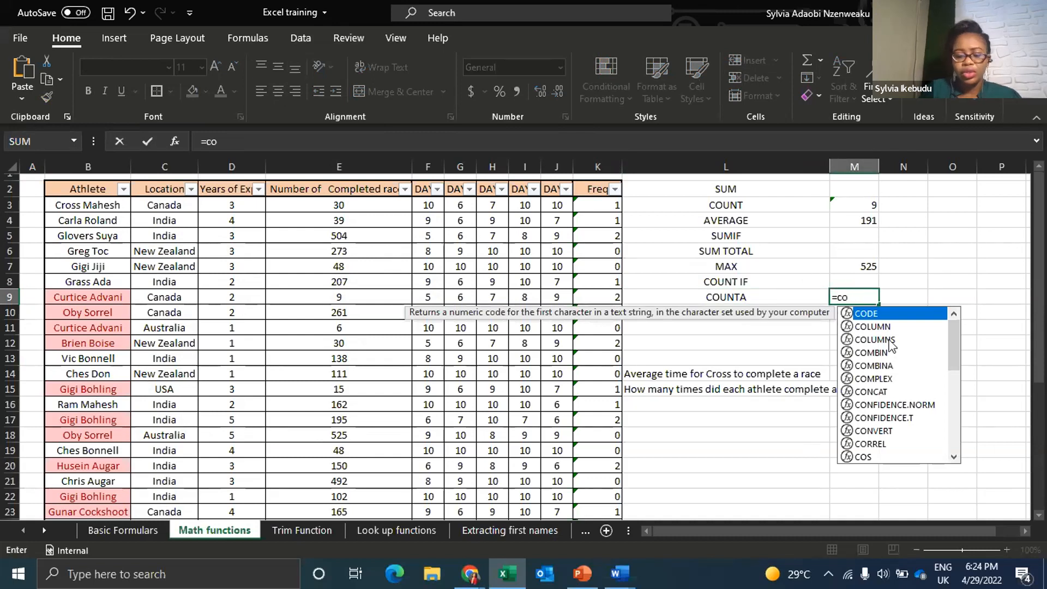
text(unt)
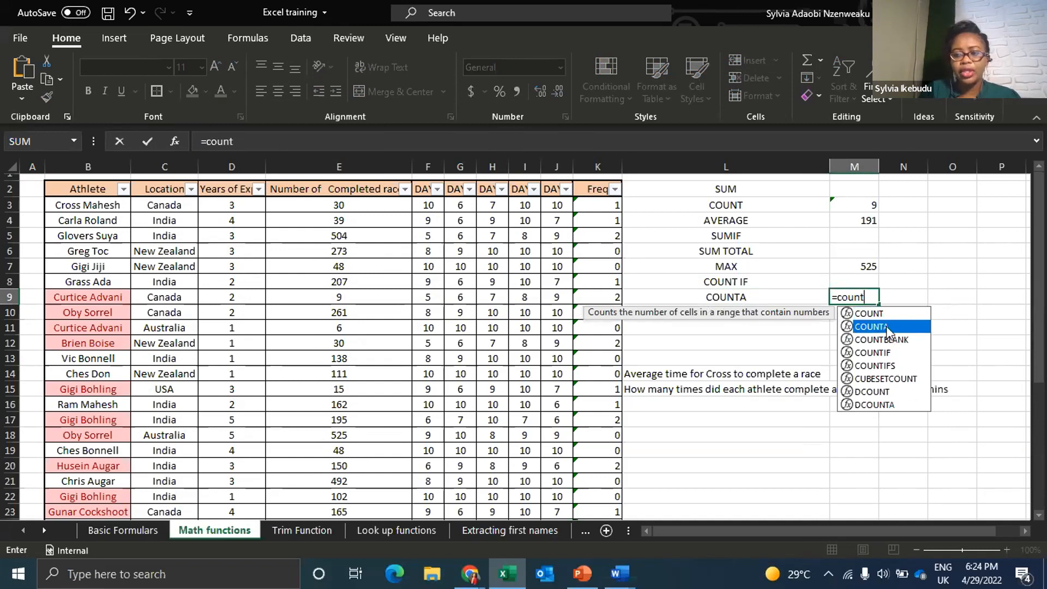
click(884, 326)
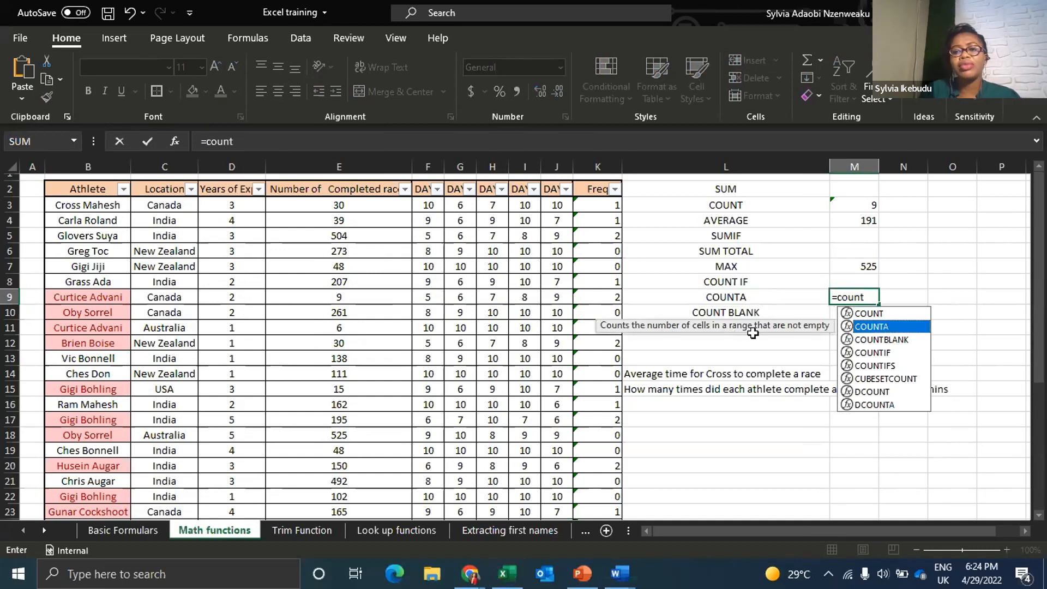
click(872, 294)
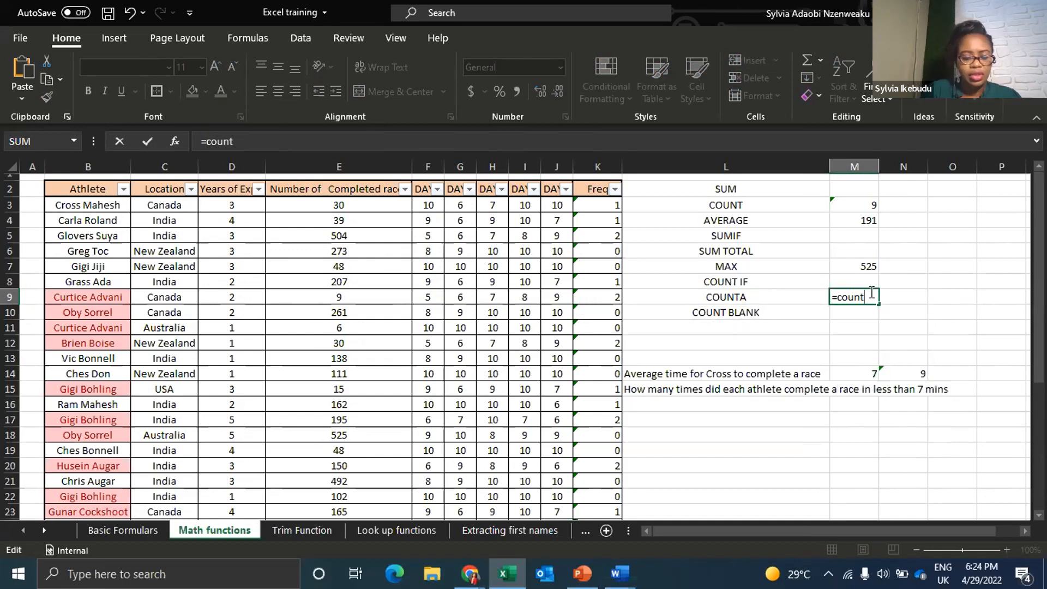
text(a)
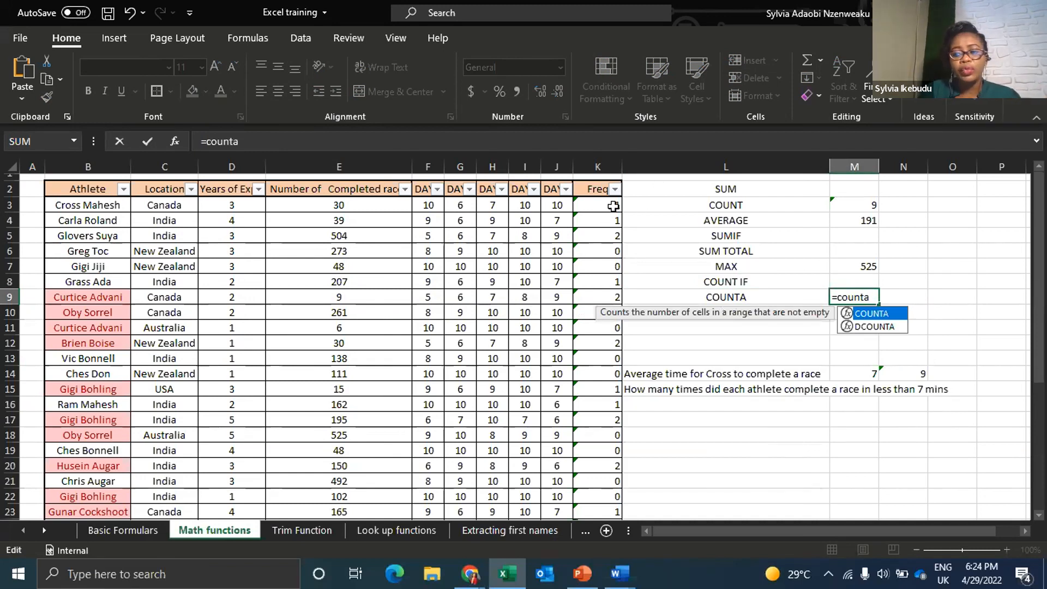
double_click(873, 314)
drag(608, 206, 607, 483)
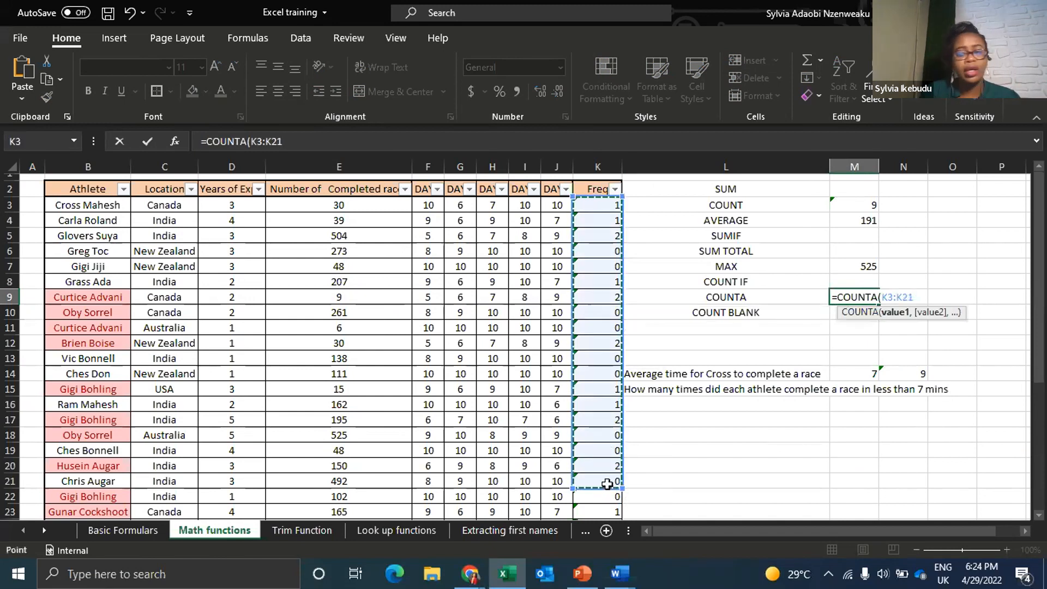
key(Return)
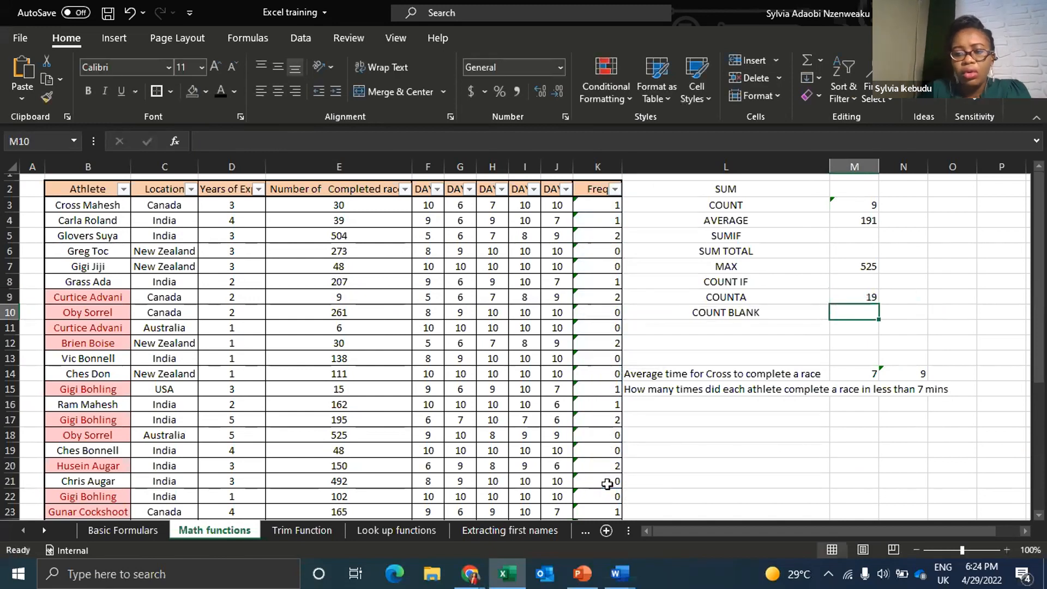
Extend the COUNTA formula in M9 to cover the whole Freq column, making it =COUNTA(K3:K35)
click(847, 297)
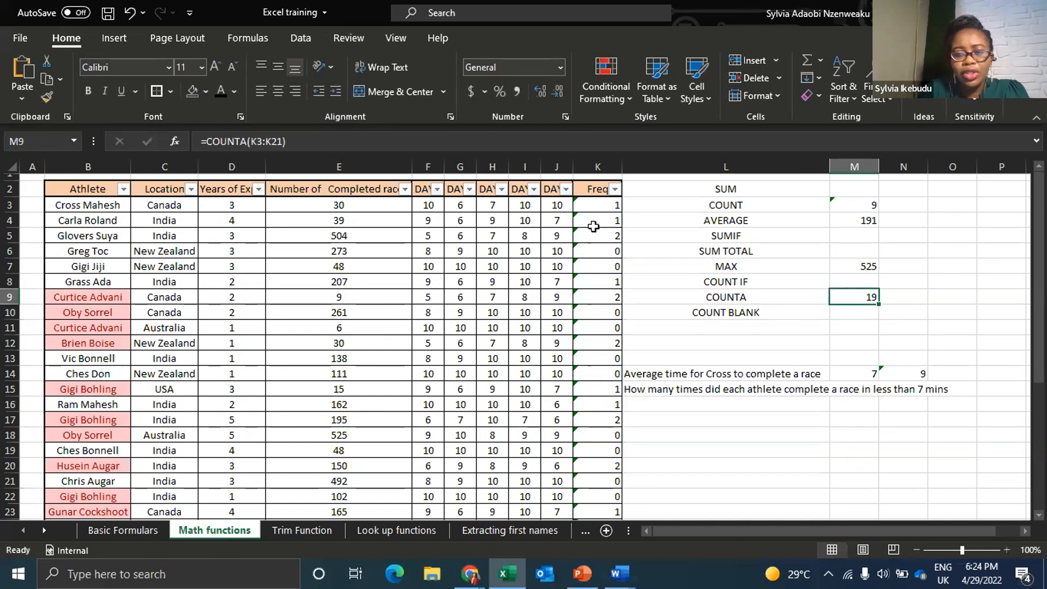
click(298, 142)
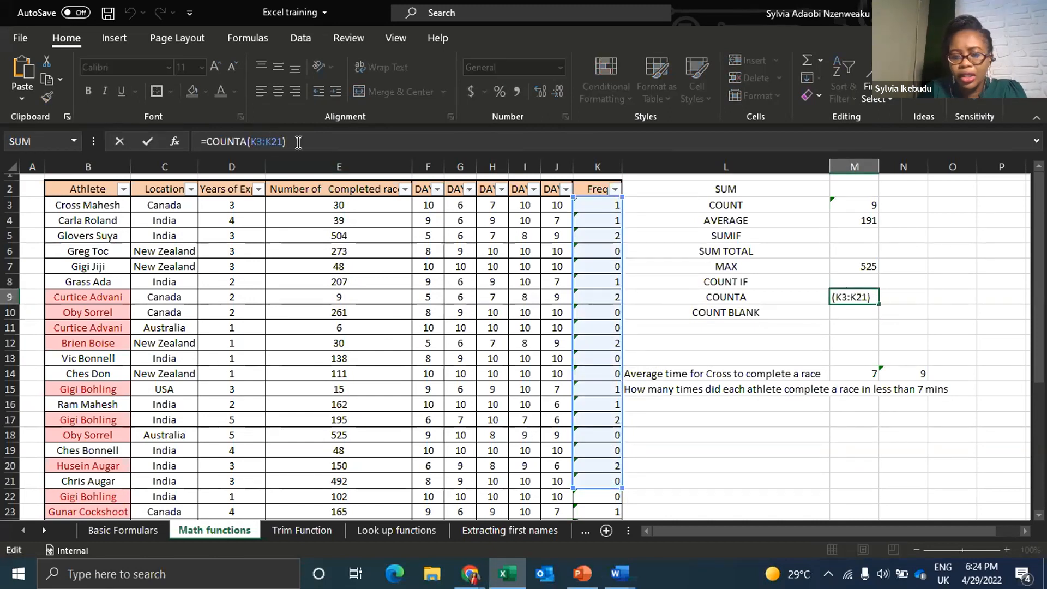
key(BackSpace)
key(BackSpace)
key(BackSpace)
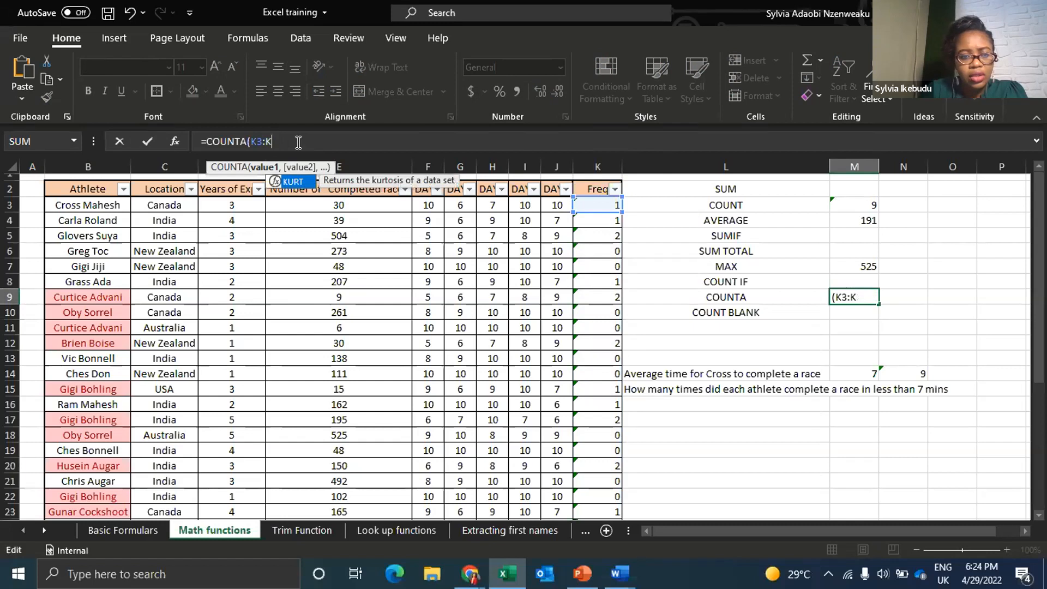
key(BackSpace)
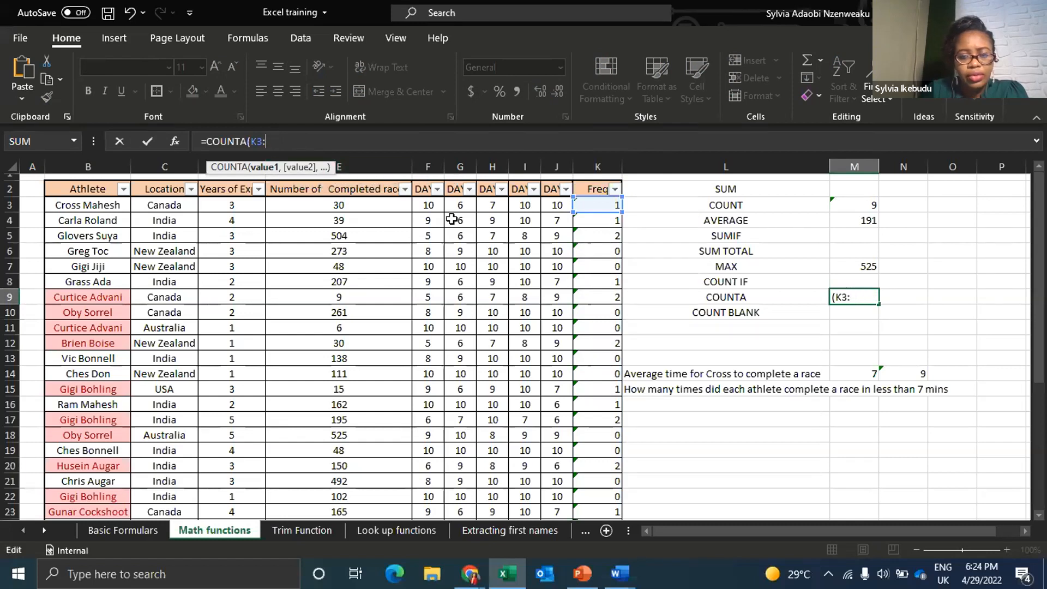
drag(610, 205, 614, 385)
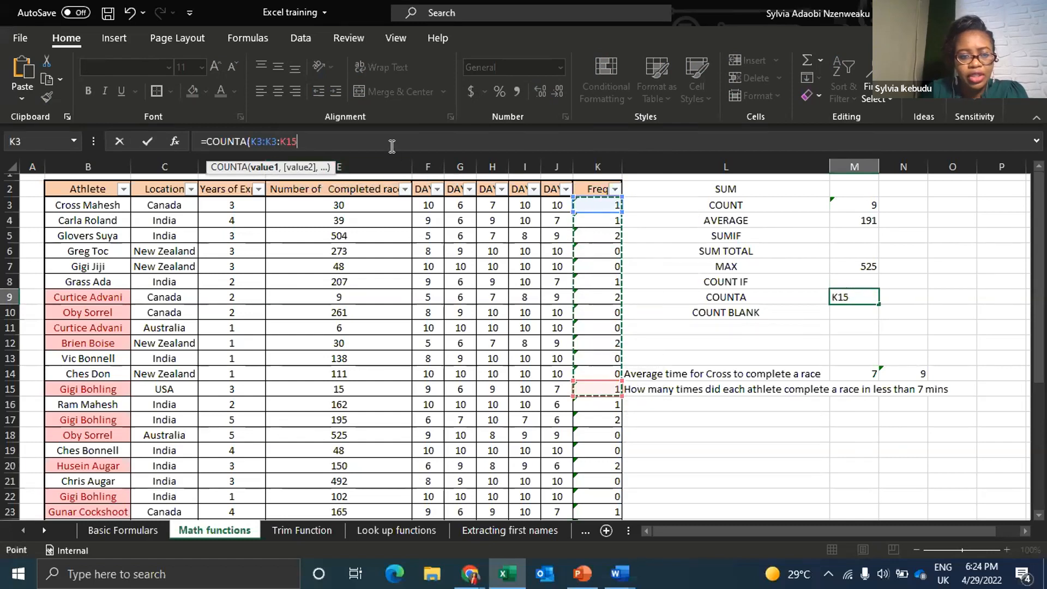
key(BackSpace)
key(BackSpace)
key(BackSpace)
key(BackSpace)
key(BackSpace)
key(BackSpace)
key(BackSpace)
key(BackSpace)
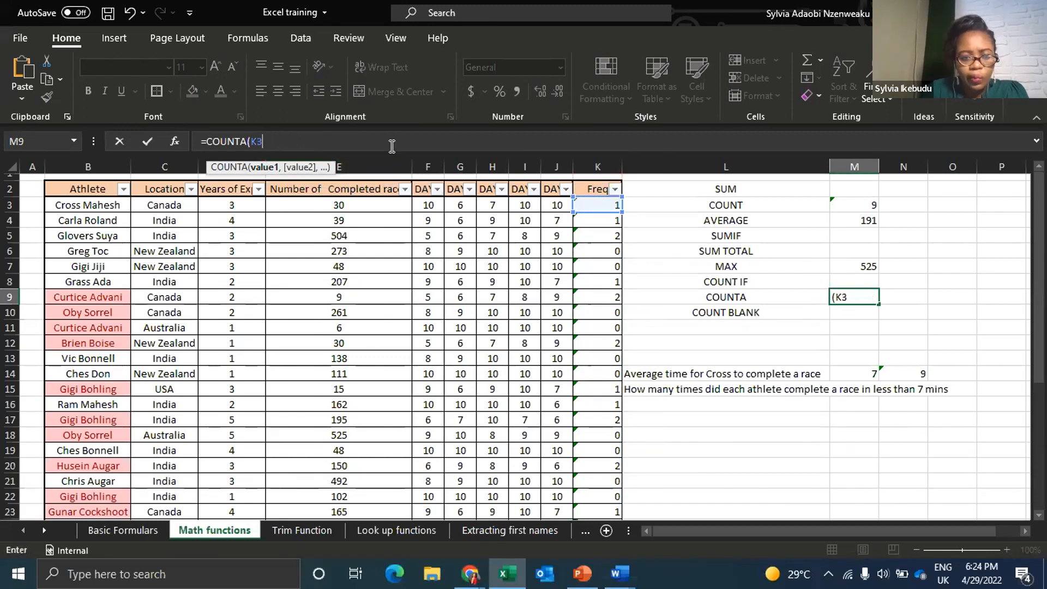
key(BackSpace)
click(602, 208)
drag(605, 206, 607, 488)
key(Escape)
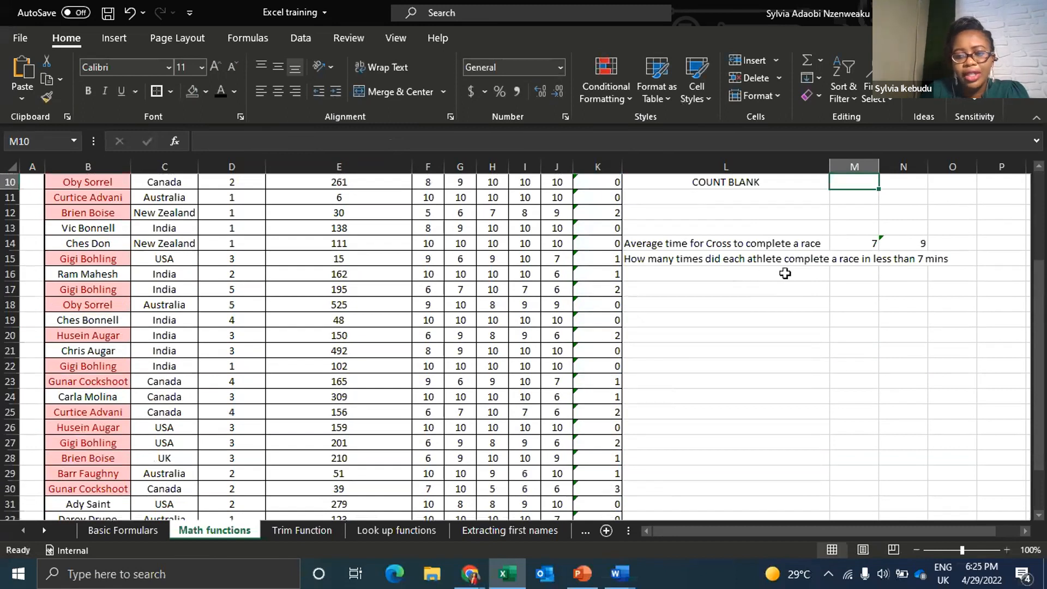
scroll(785, 274, up, 3)
click(862, 293)
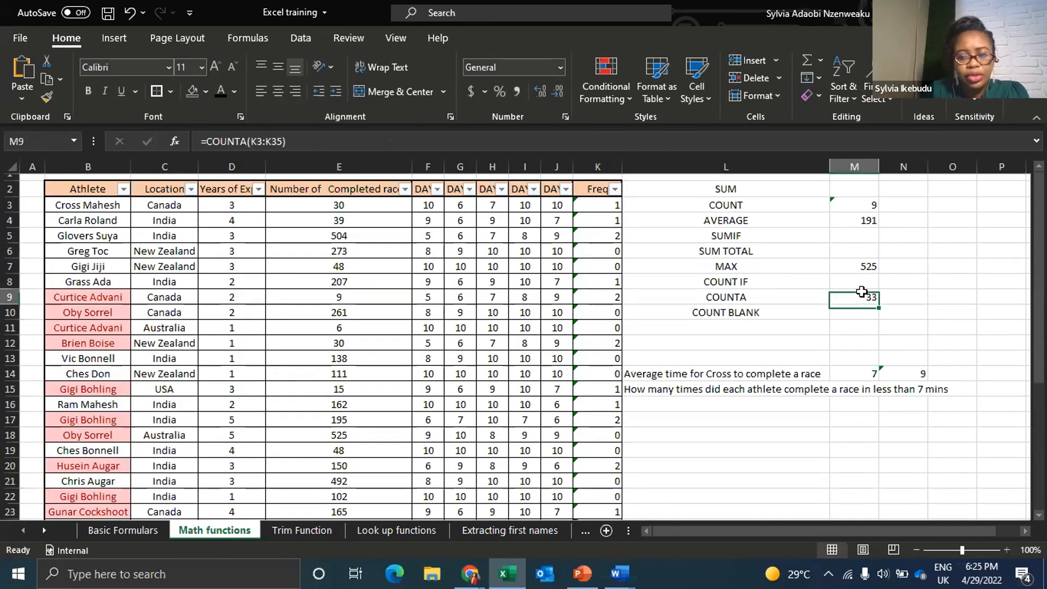
Clear the Freq values in K6:K16 and check the COUNTA cell
drag(603, 244, 604, 398)
key(Delete)
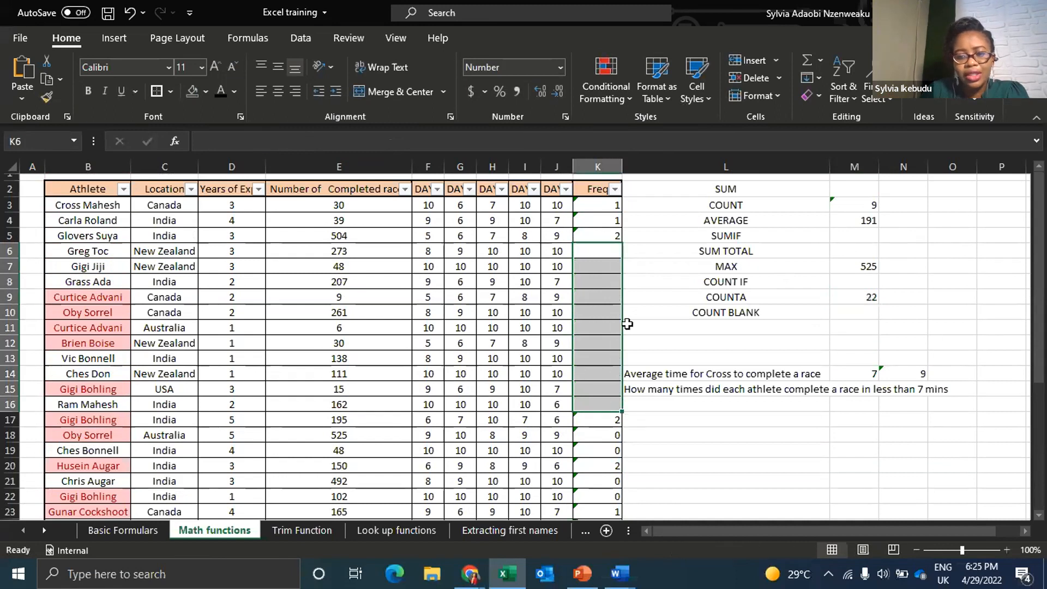
click(839, 295)
Count the blank Freq cells in M10, beside the COUNT BLANK label, with the formula =COUNTBLANK(K3:K35)
click(842, 307)
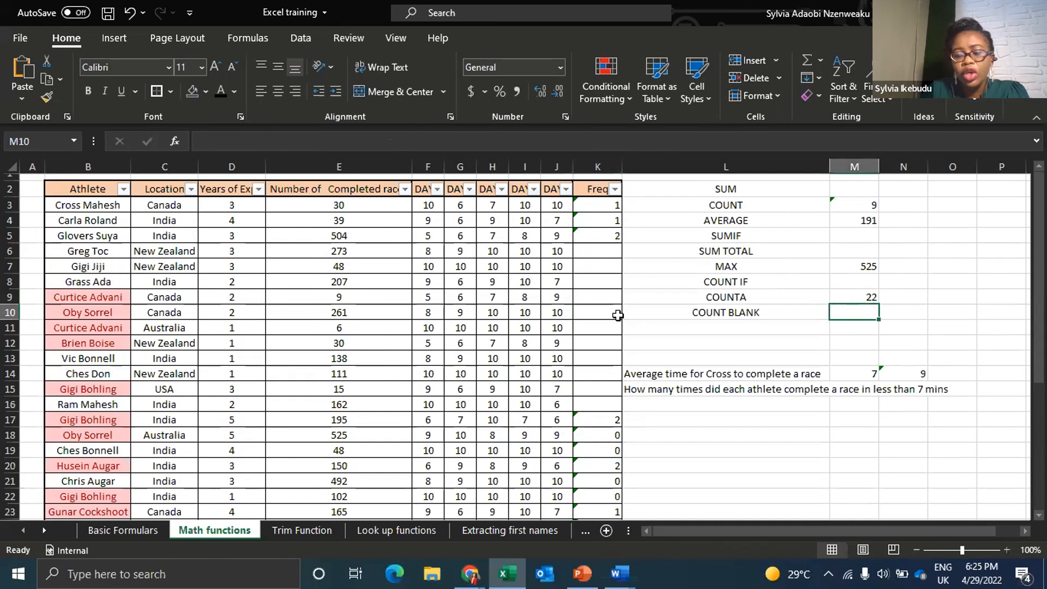
text(=)
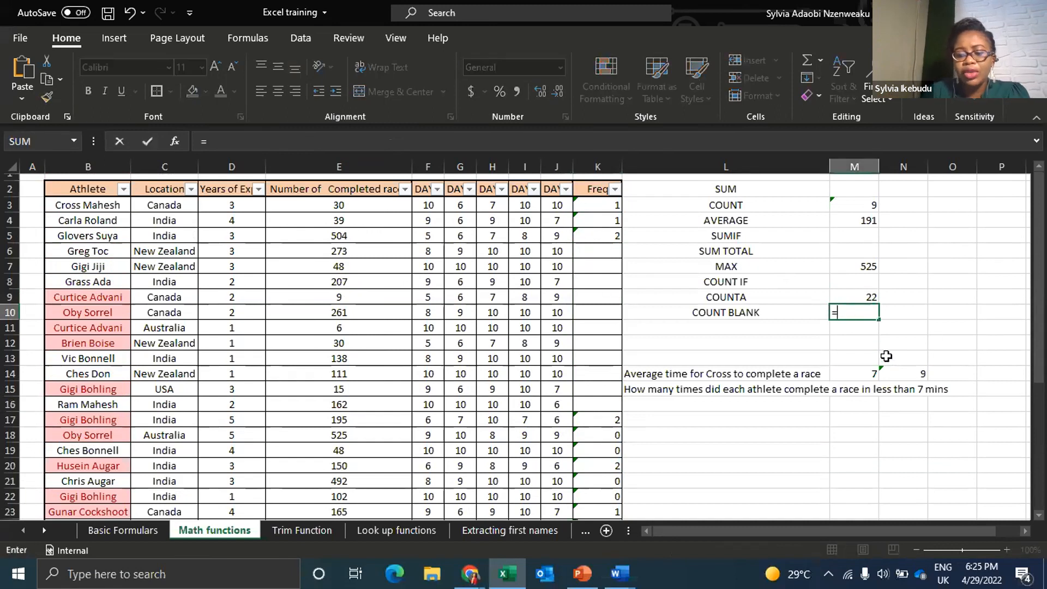
text(cou)
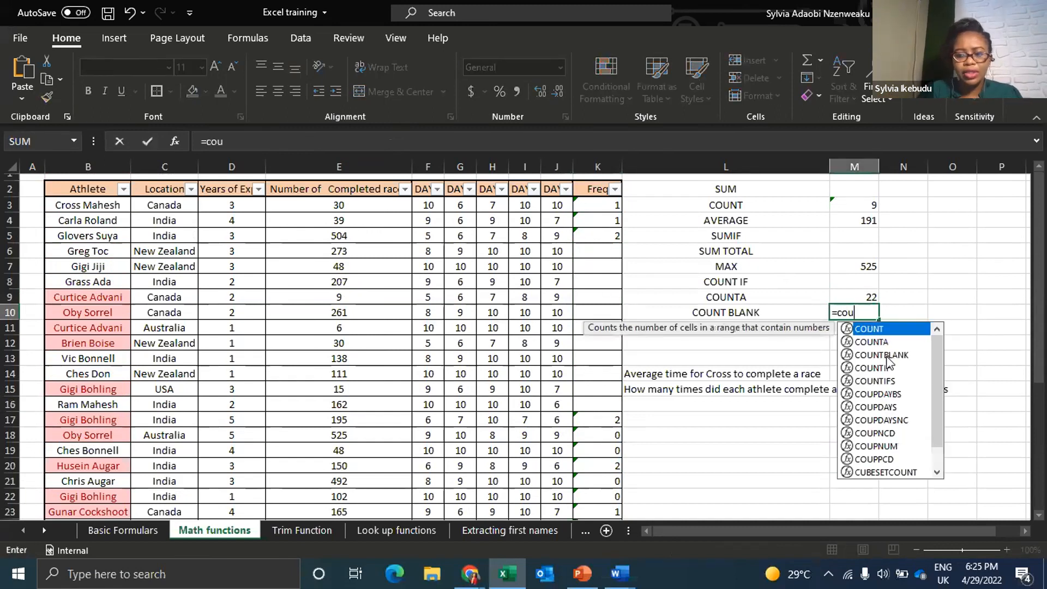
text(n)
double_click(886, 356)
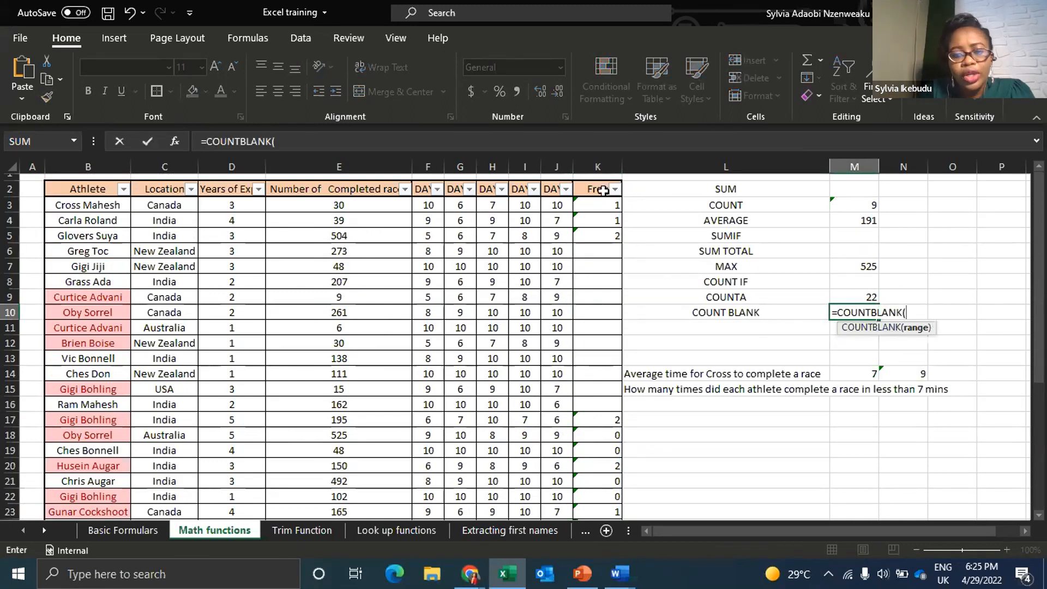
drag(602, 204, 611, 497)
key(Return)
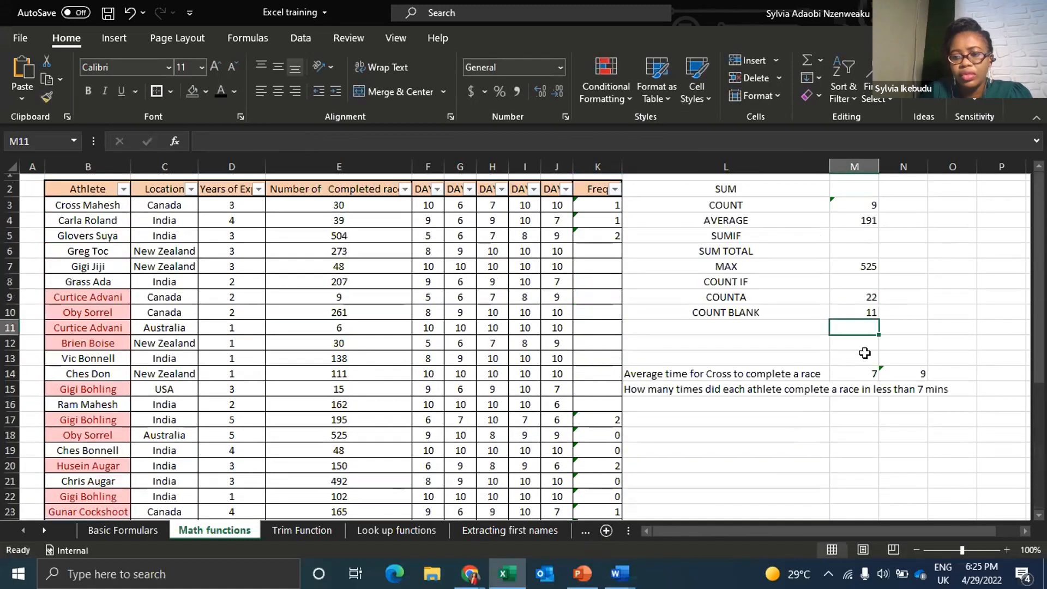
click(845, 316)
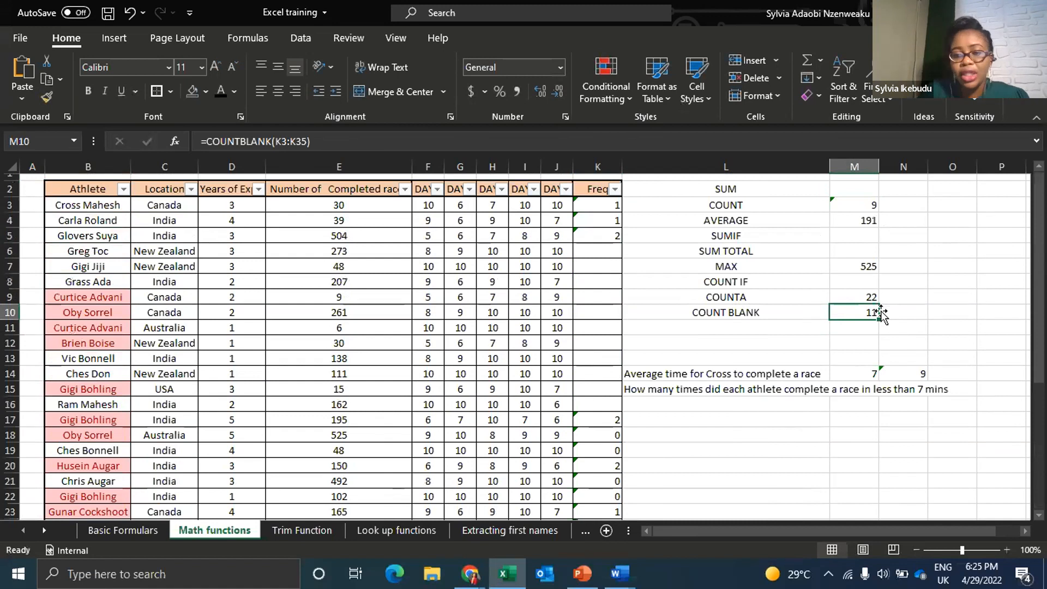
Review the cleared Freq cells, the function list with its formulas, and the race questions in L14:N15 on the Math functions sheet
drag(592, 251, 609, 403)
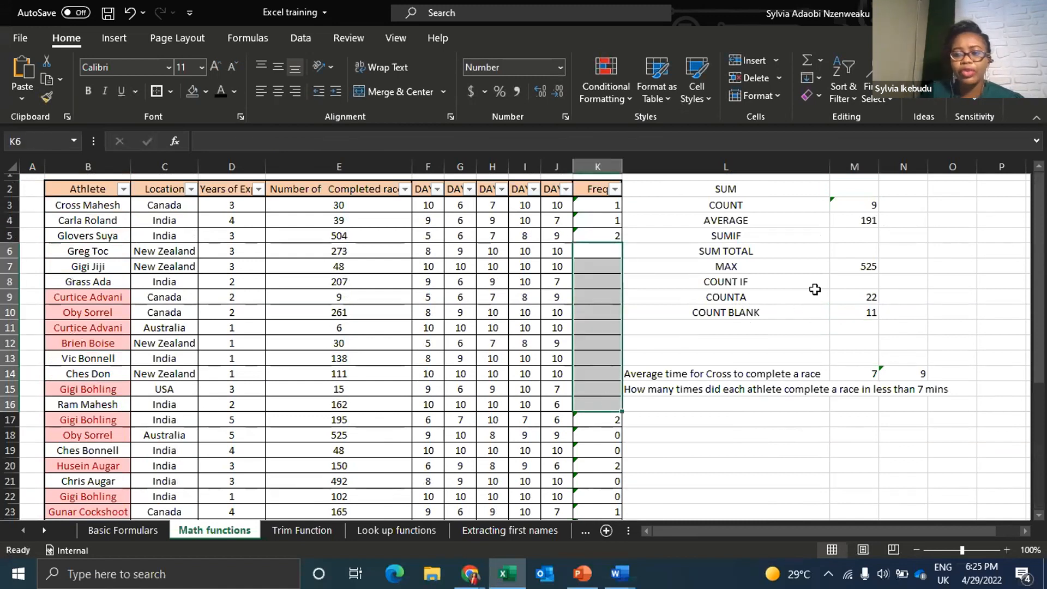
click(813, 293)
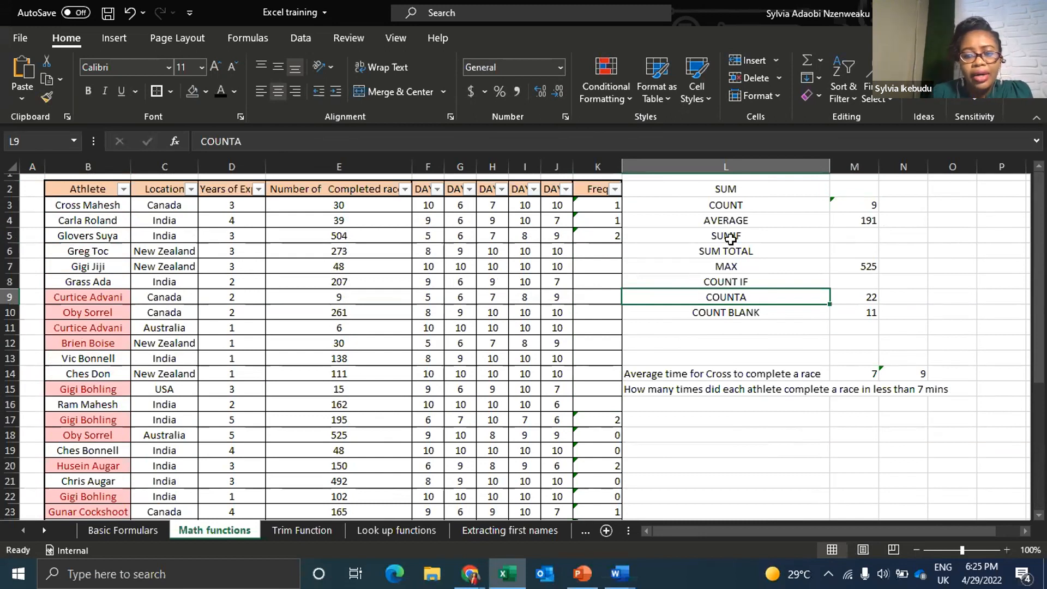
click(731, 239)
click(905, 263)
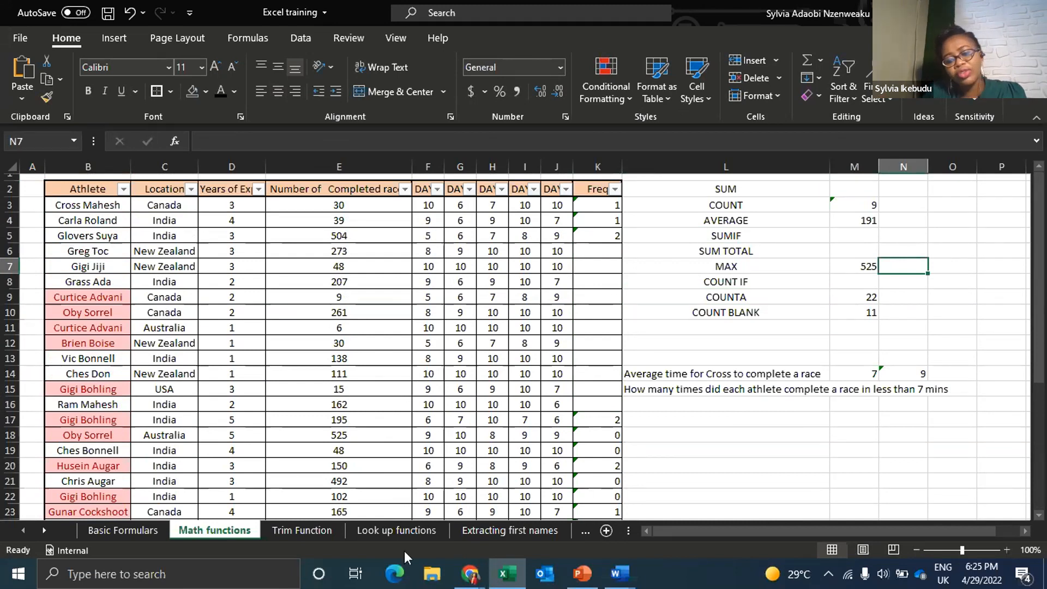
click(331, 533)
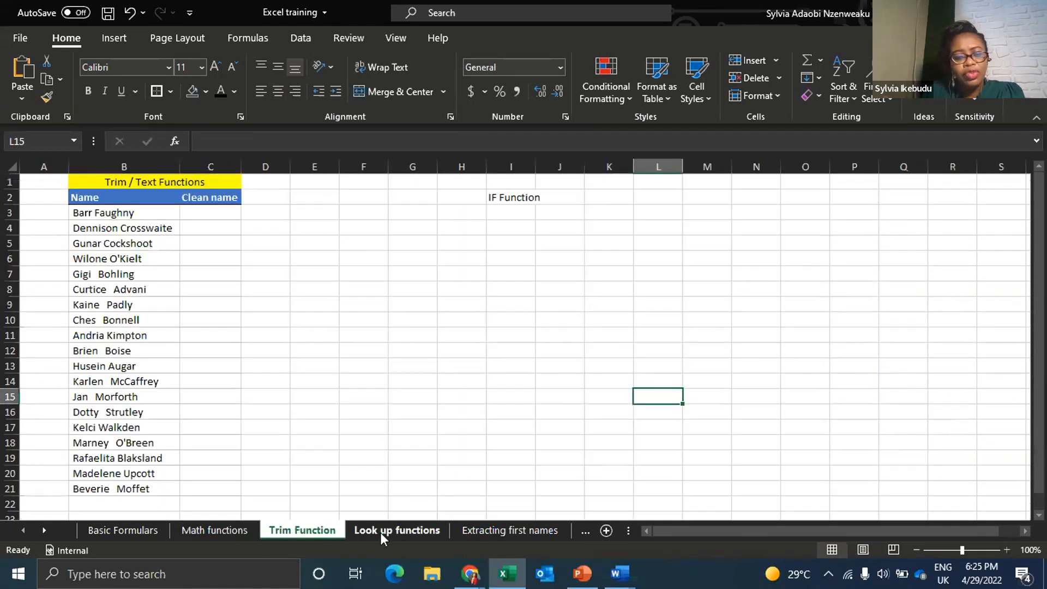
click(244, 532)
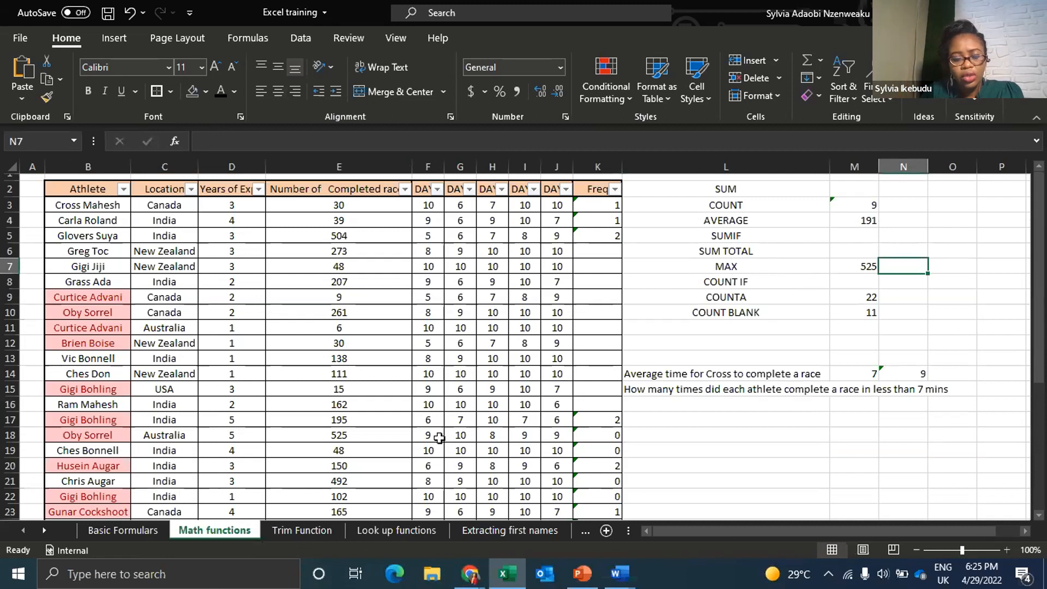
click(737, 327)
drag(739, 375, 891, 398)
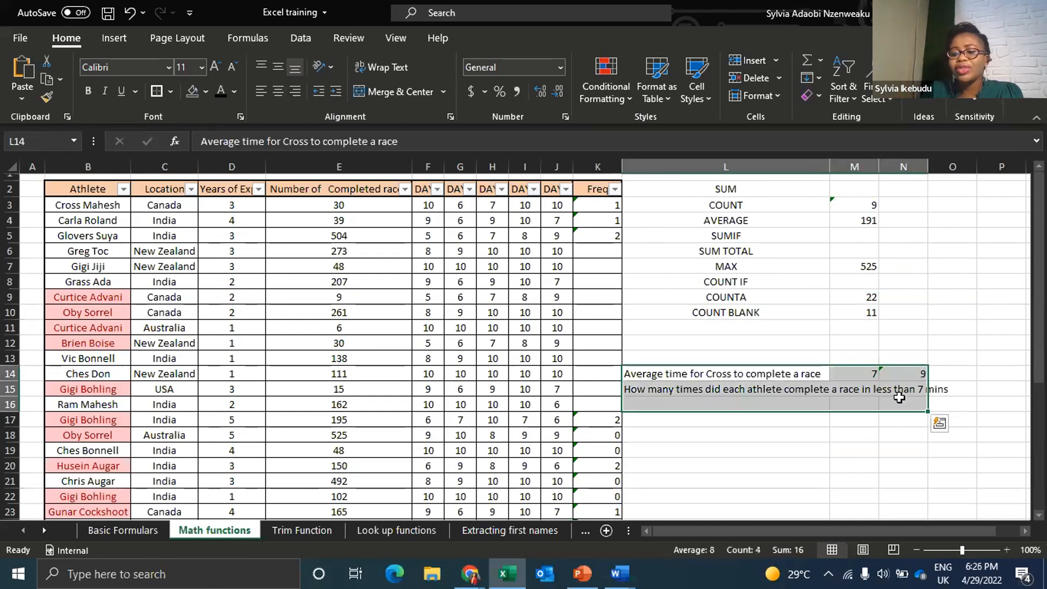
click(880, 332)
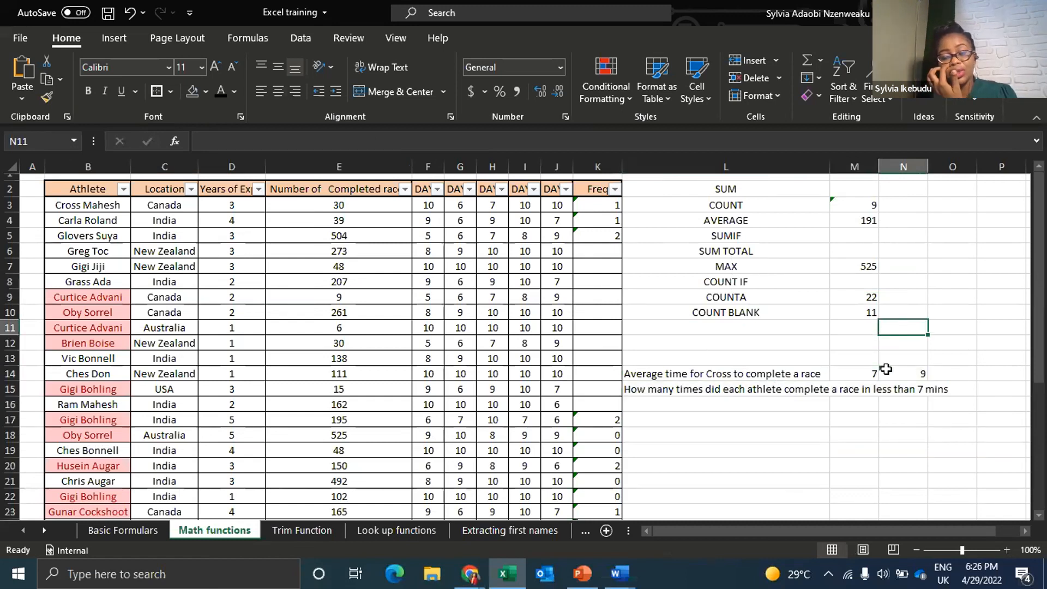
drag(758, 375, 897, 384)
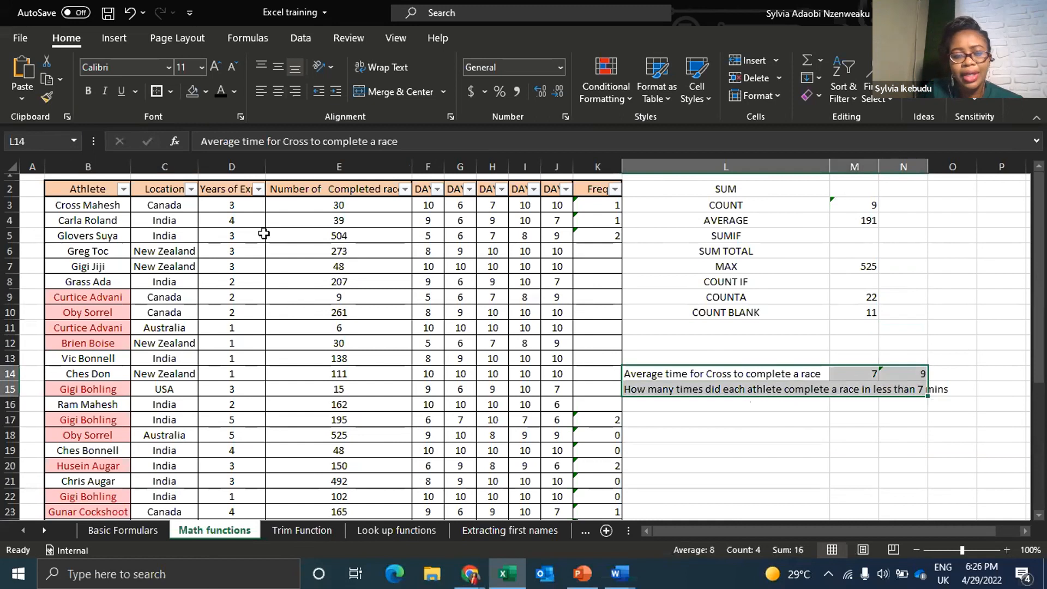
click(864, 267)
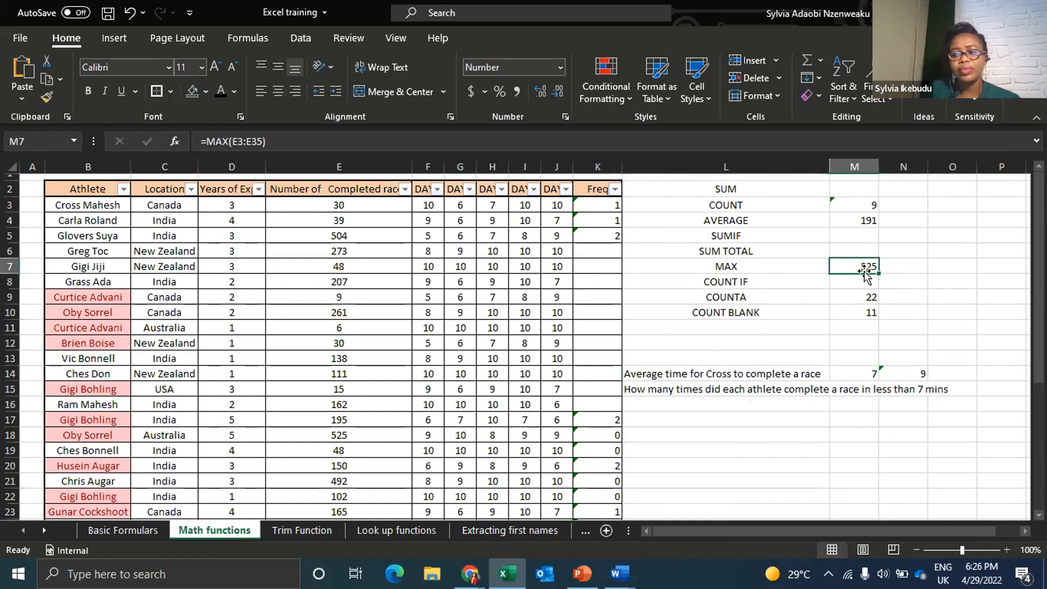
click(684, 218)
click(946, 262)
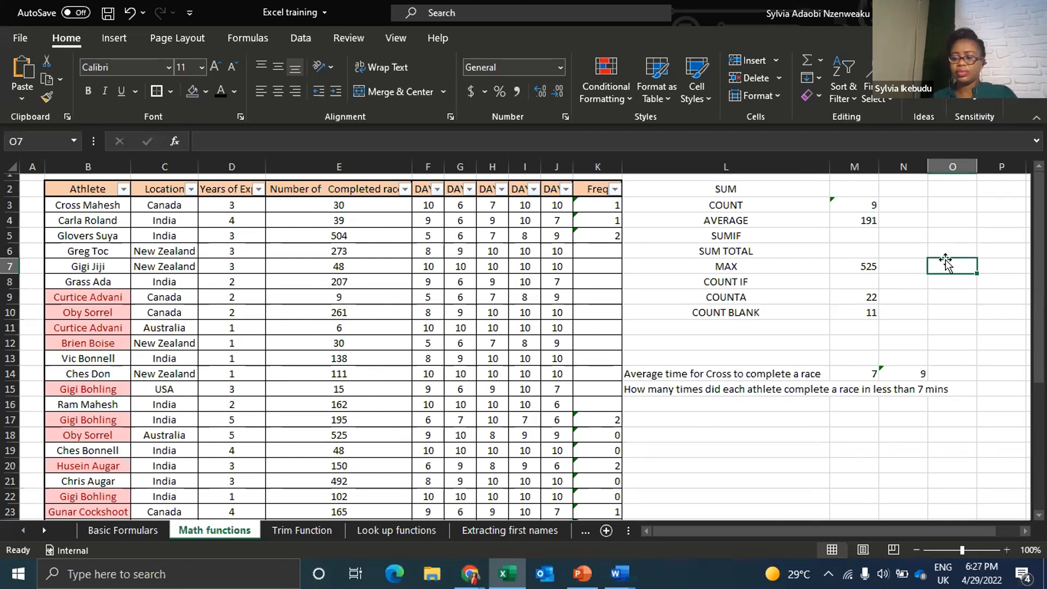
Switch to the Zoom meeting window in Chrome
click(949, 330)
click(468, 576)
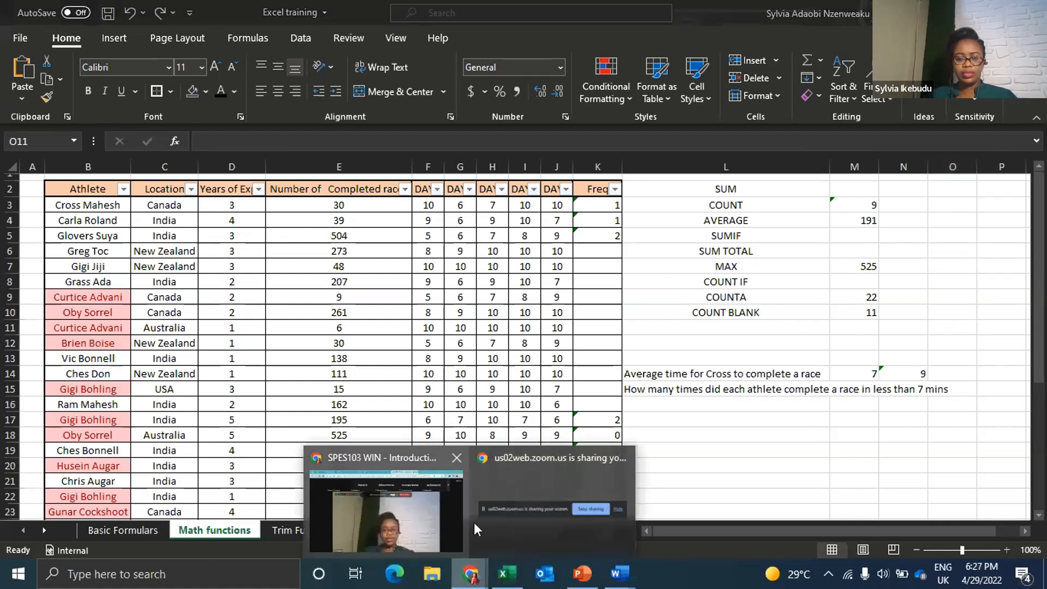
click(433, 500)
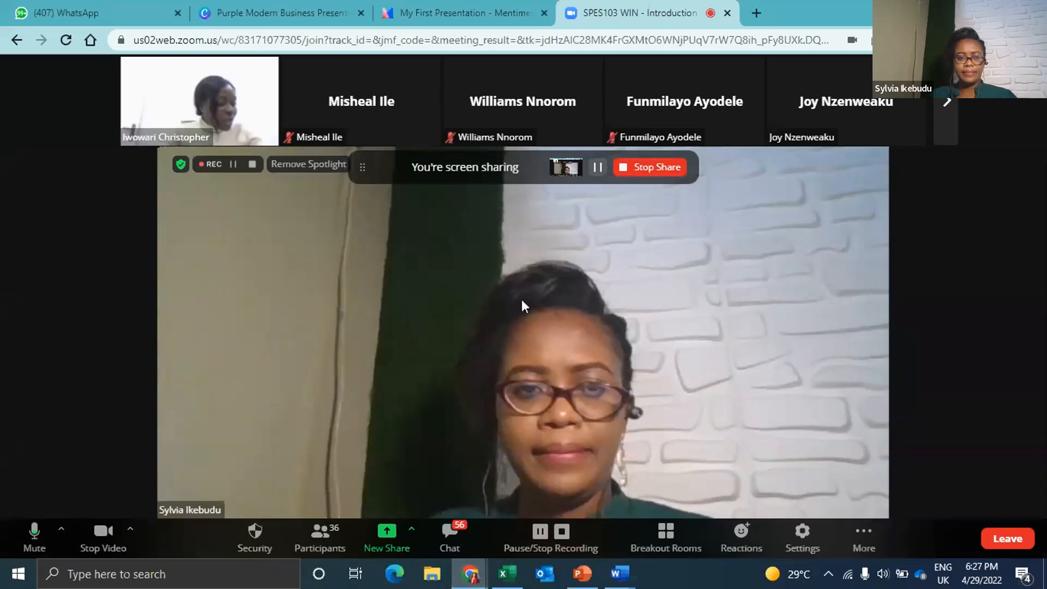